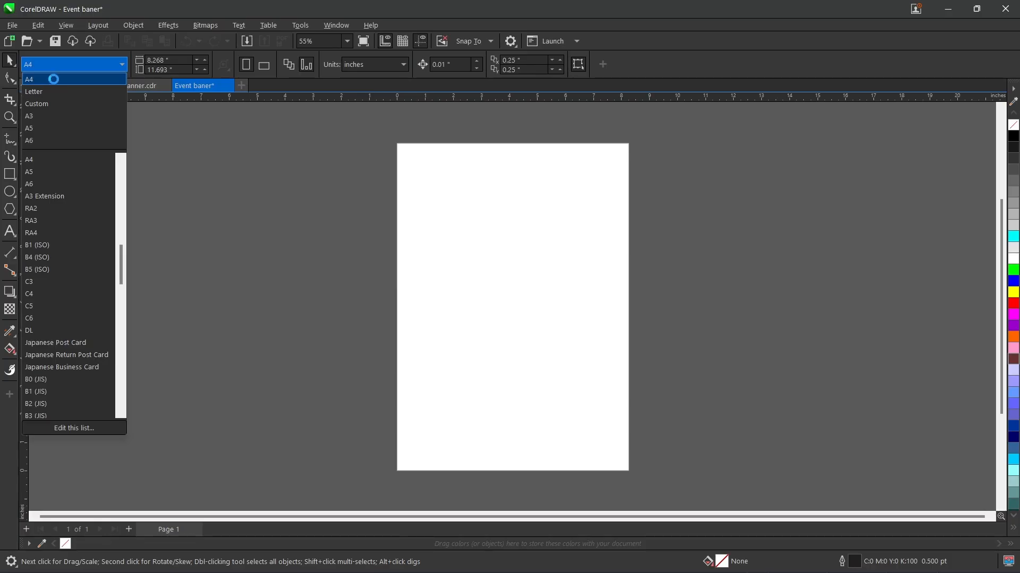
# Step: Import the Event Banner image from the Desktop's Event Banner material folder and place it beside the blank page as a reference
pyautogui.press('z')
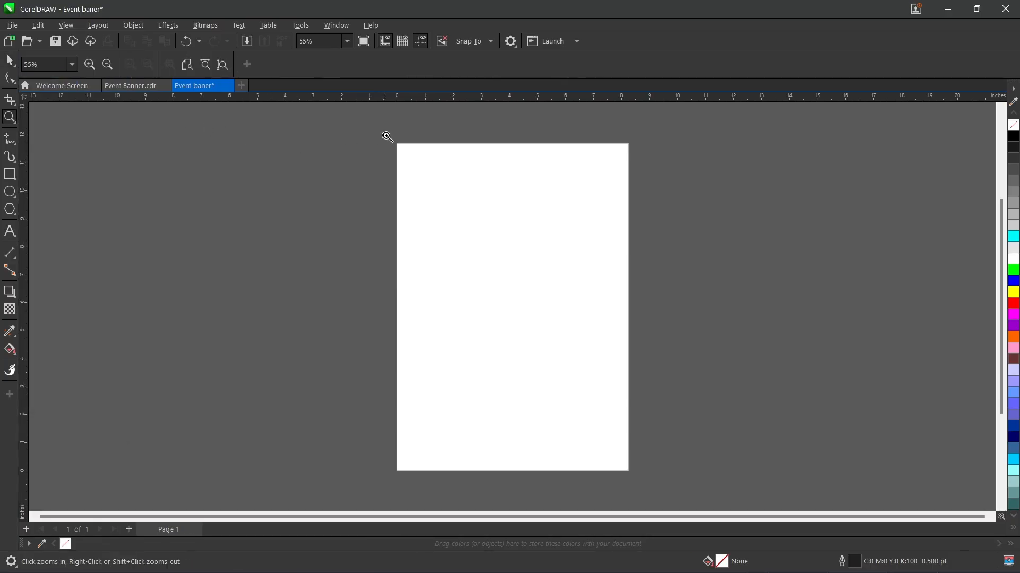
pyautogui.moveTo(547, 311); pyautogui.dragTo(637, 482)
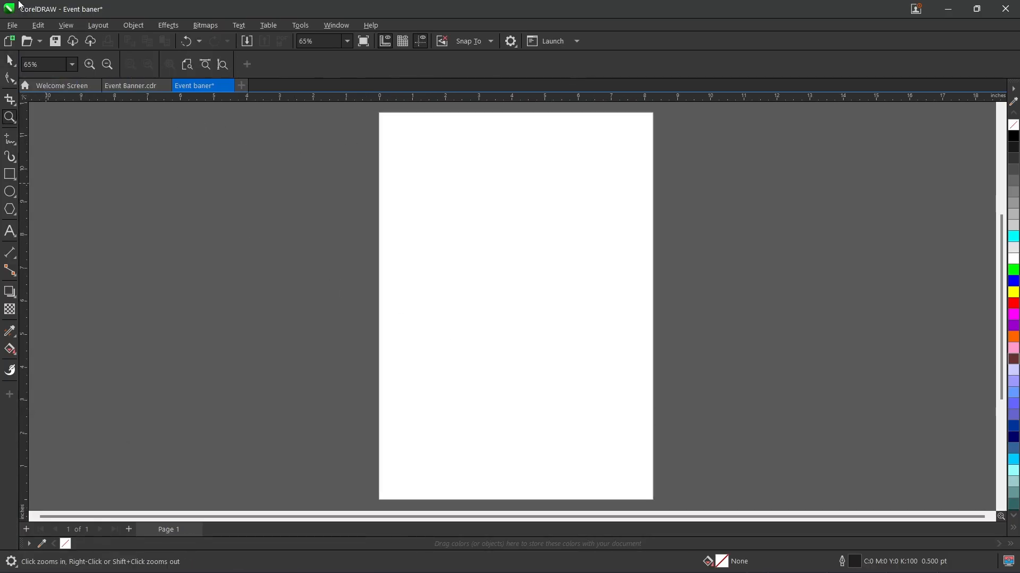
pyautogui.click(10, 60)
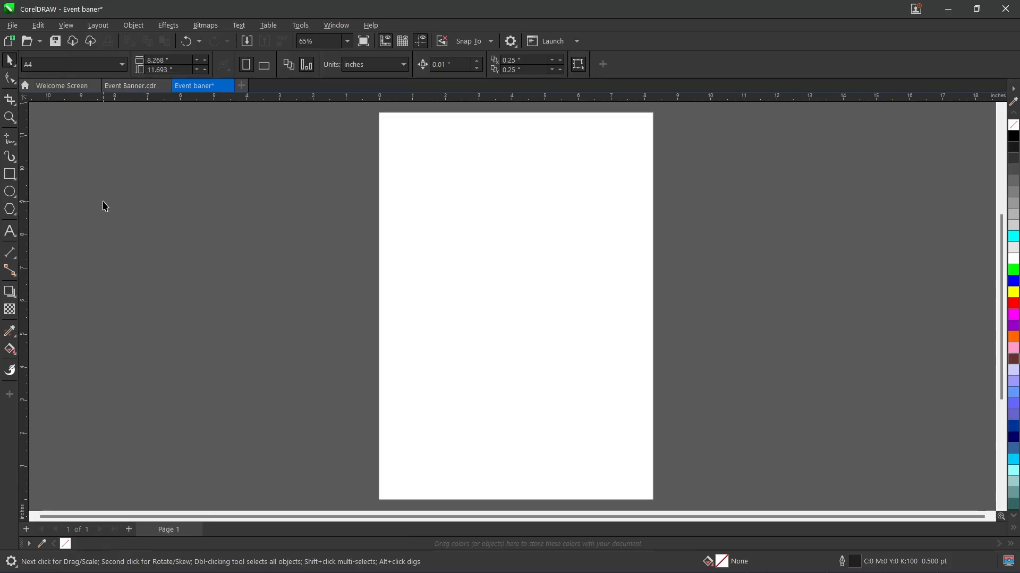
pyautogui.hotkey('ctrl', 'i')
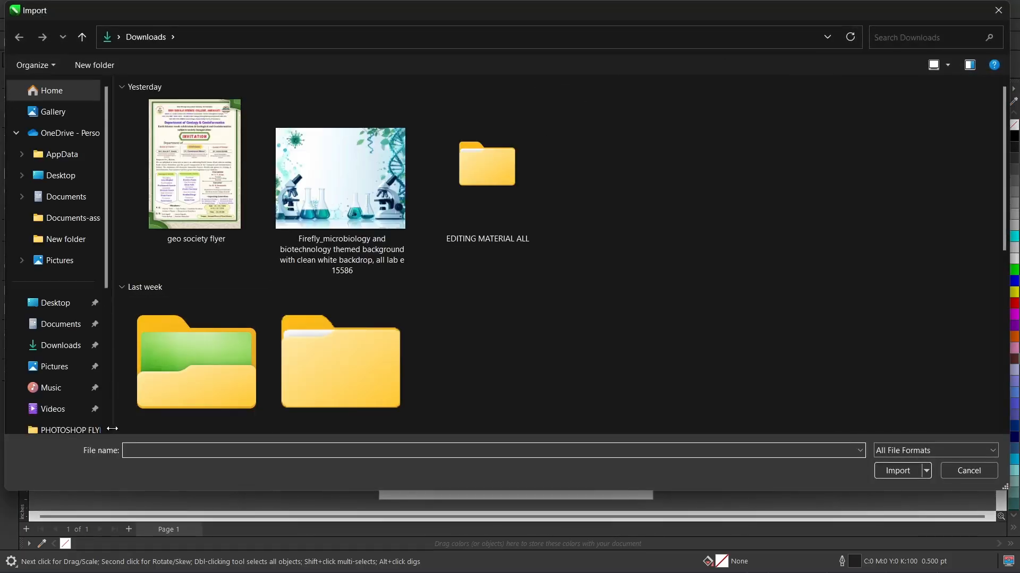
pyautogui.click(40, 305)
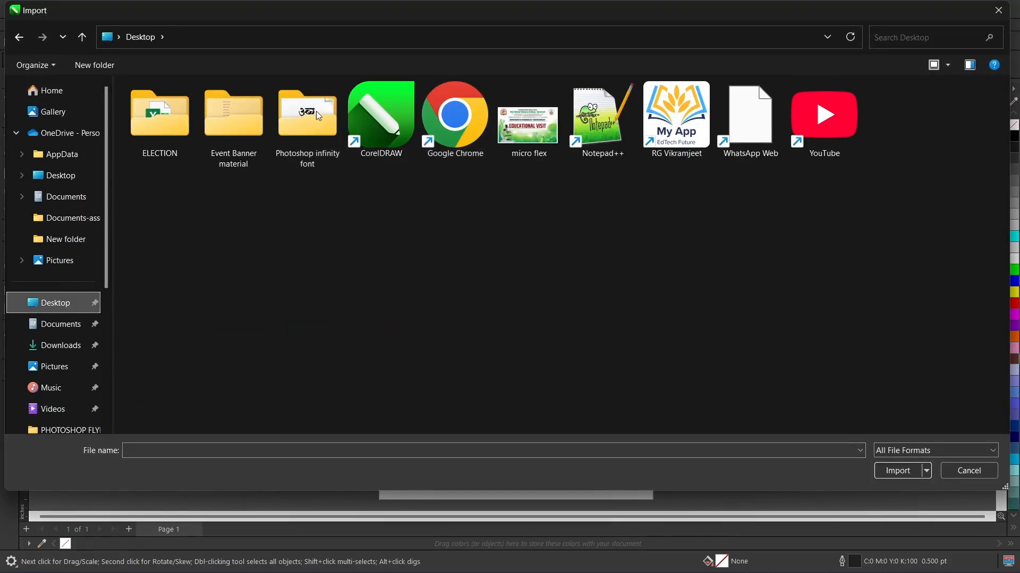
pyautogui.doubleClick(229, 125)
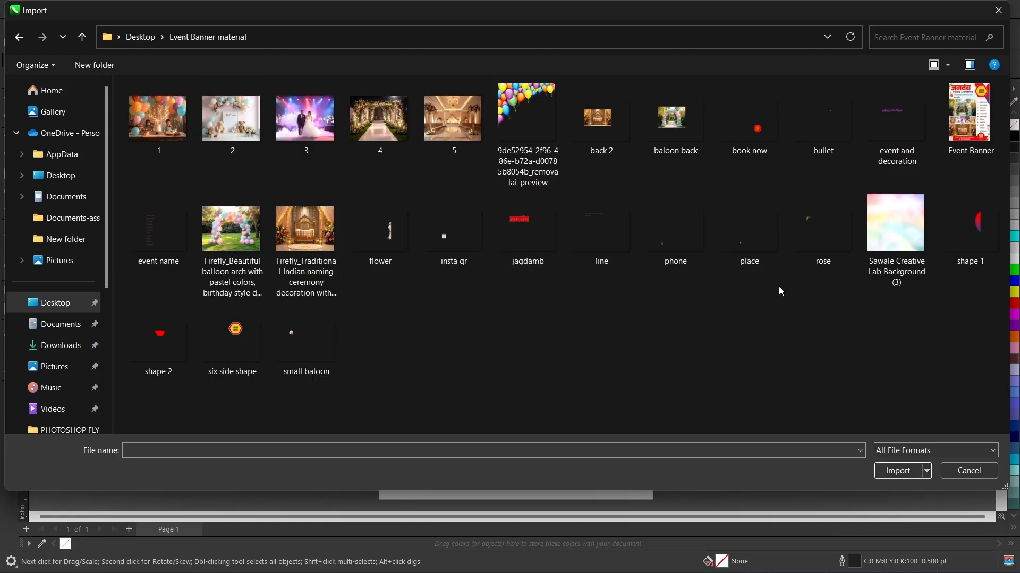
pyautogui.click(970, 110)
pyautogui.doubleClick(970, 110)
pyautogui.moveTo(69, 128); pyautogui.dragTo(430, 500)
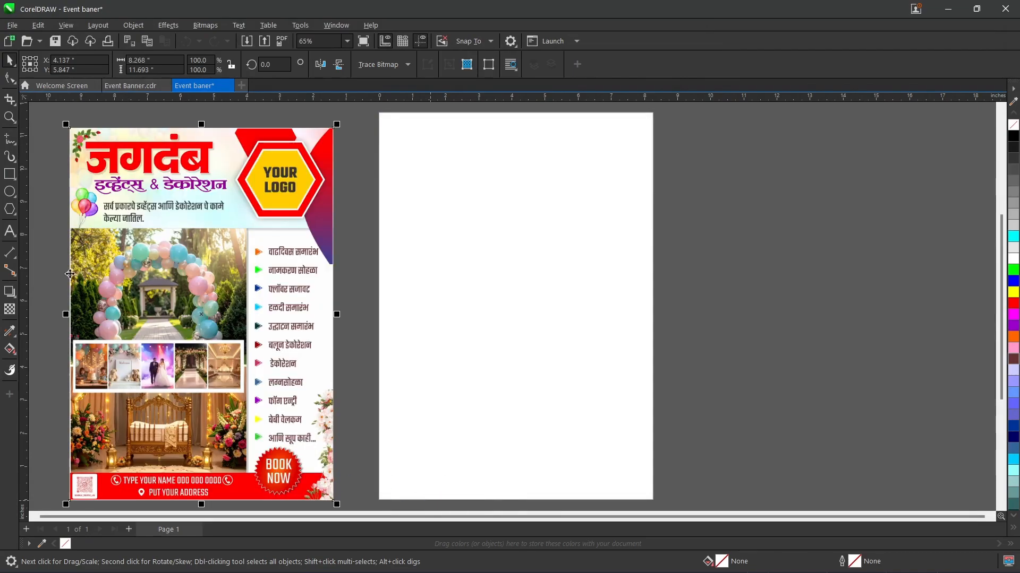
pyautogui.click(52, 150)
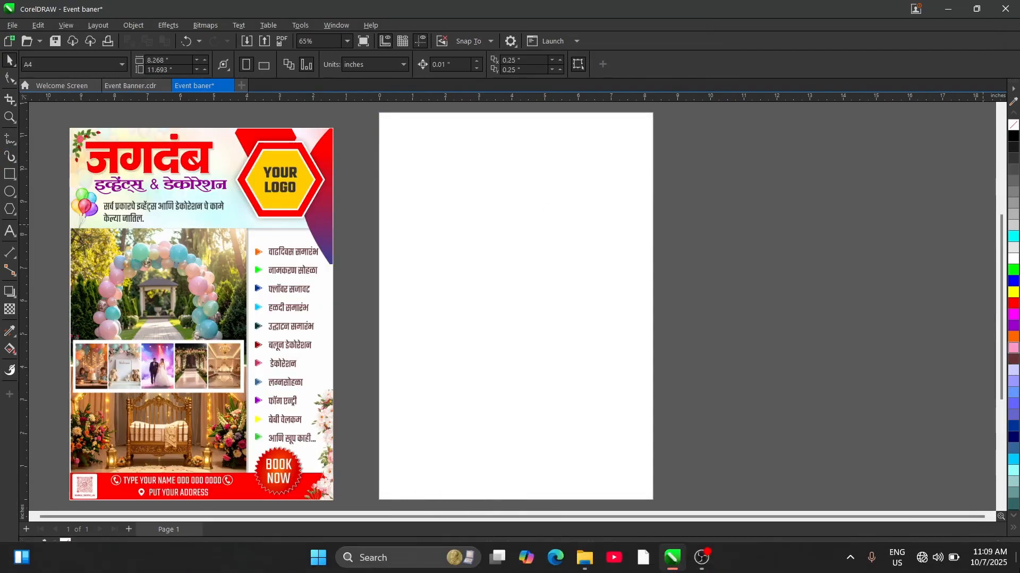
pyautogui.click(1013, 528)
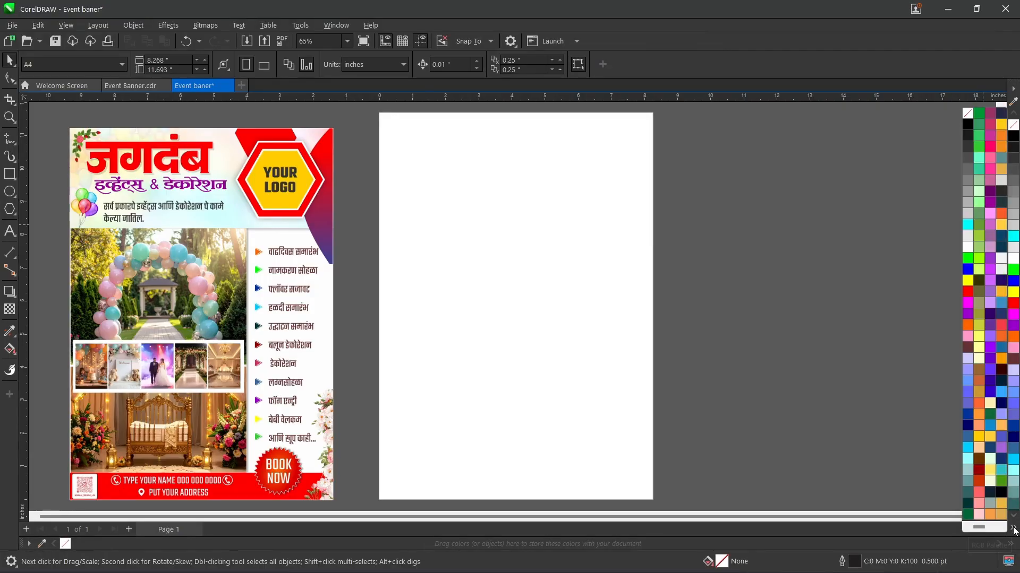
pyautogui.click(1014, 530)
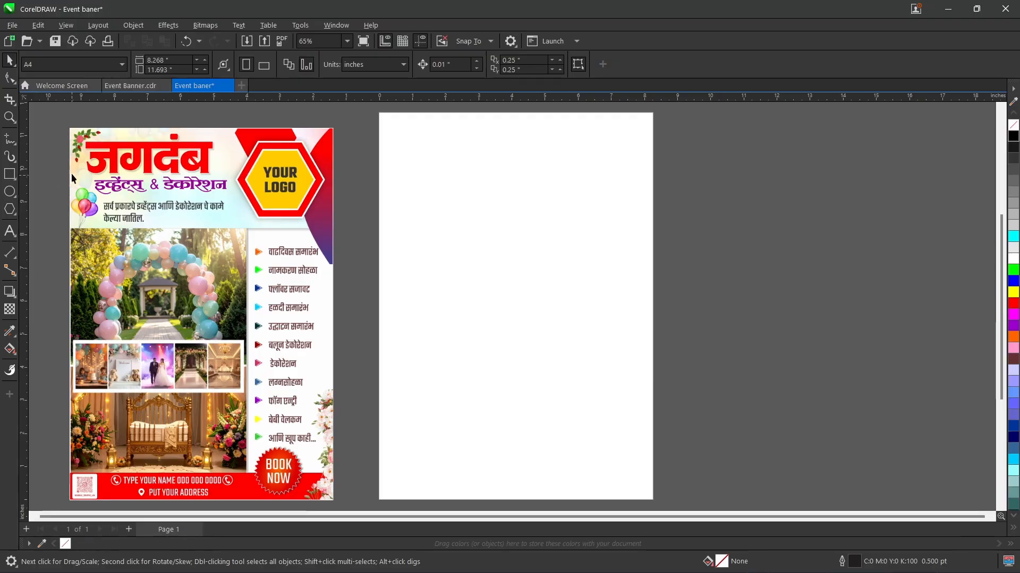
# Step: Draw a rectangle about 8.32 by 3 inches across the full width of the page, starting at its upper edge
pyautogui.click(5, 176)
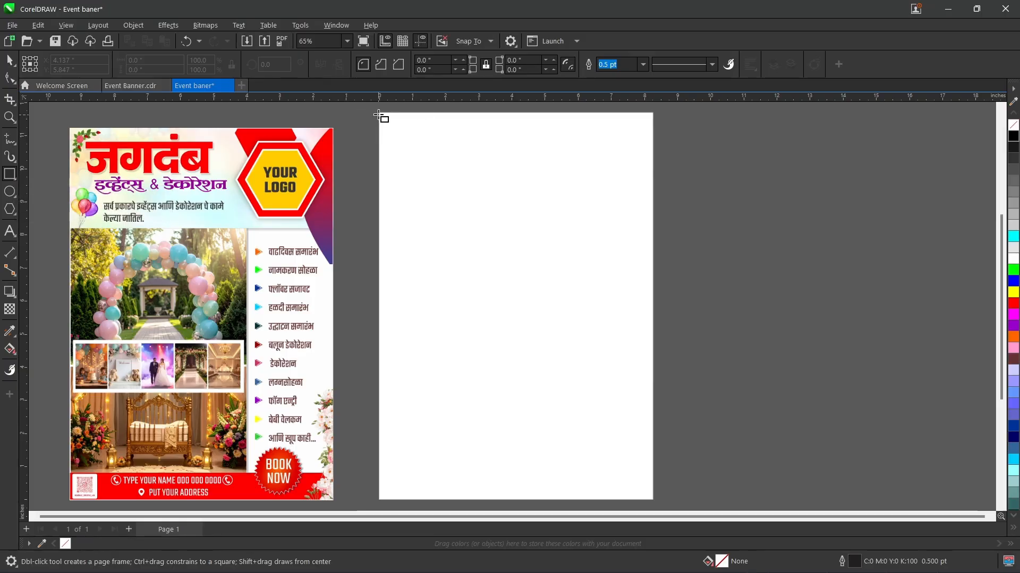
pyautogui.moveTo(378, 113); pyautogui.dragTo(653, 210)
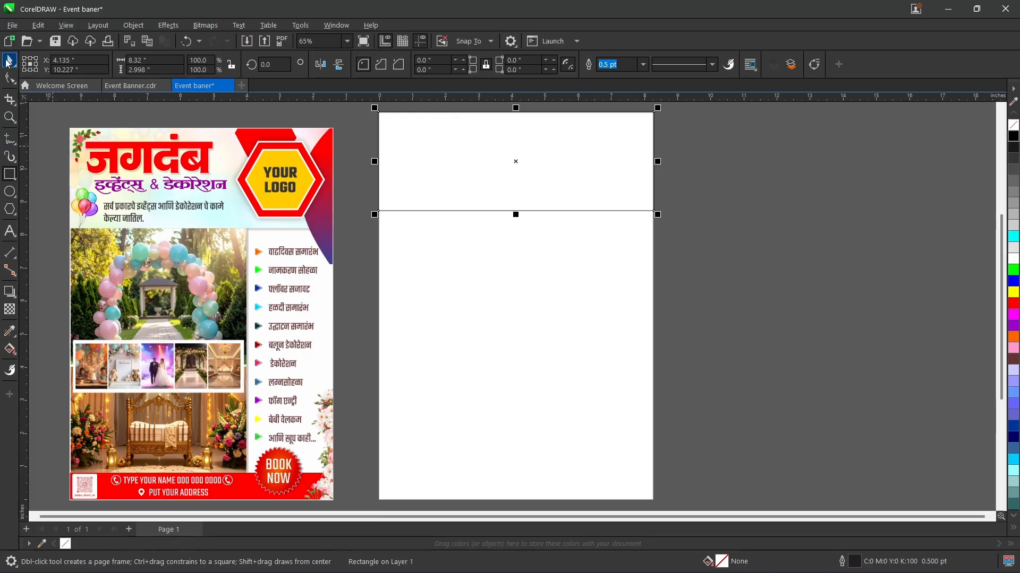
pyautogui.click(874, 214)
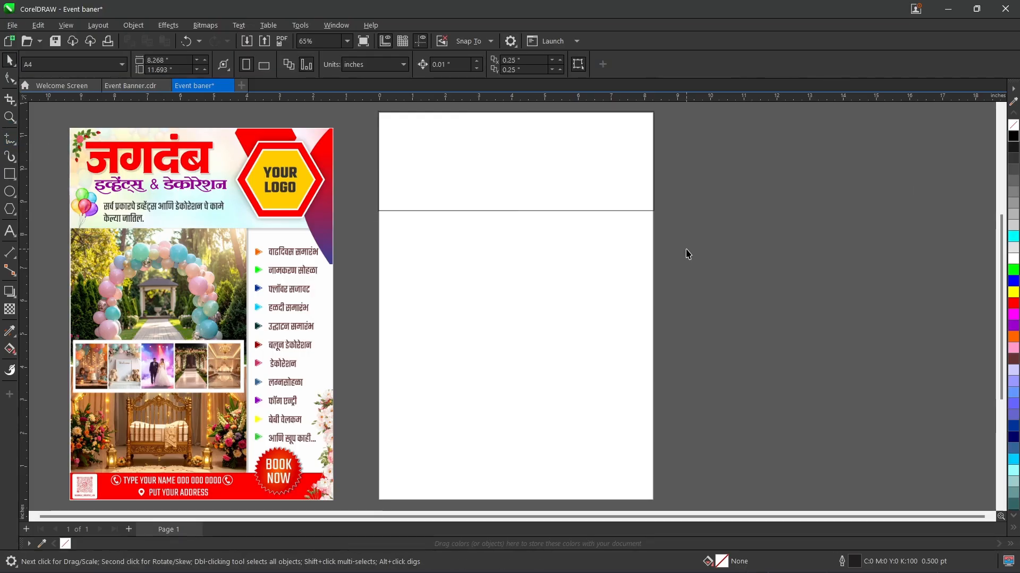
# Step: Import the image Sawale Creative Lab Background (3) and place it about 6.78 inches square beside the blank page
pyautogui.hotkey('ctrl', 'i')
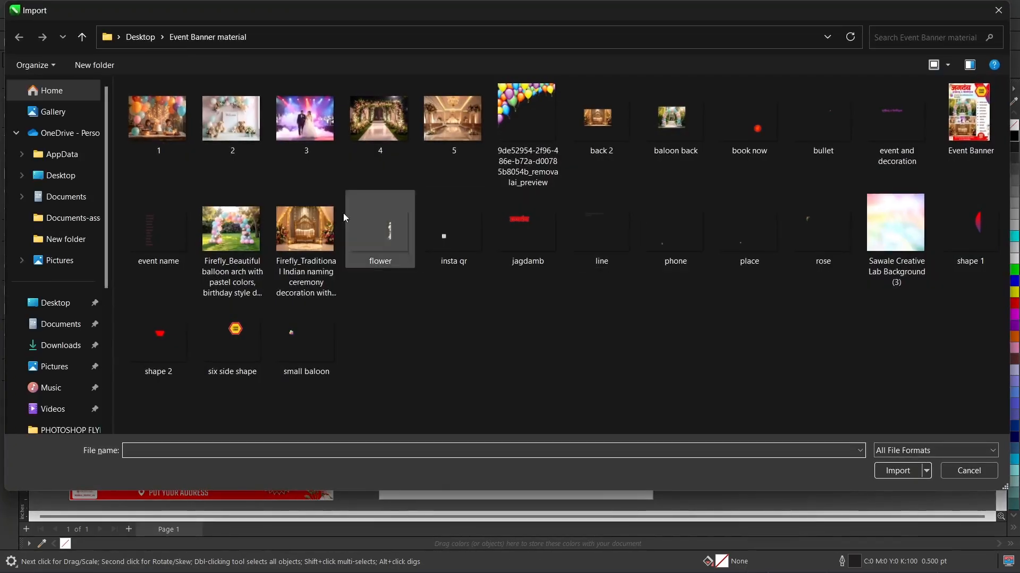
pyautogui.doubleClick(910, 211)
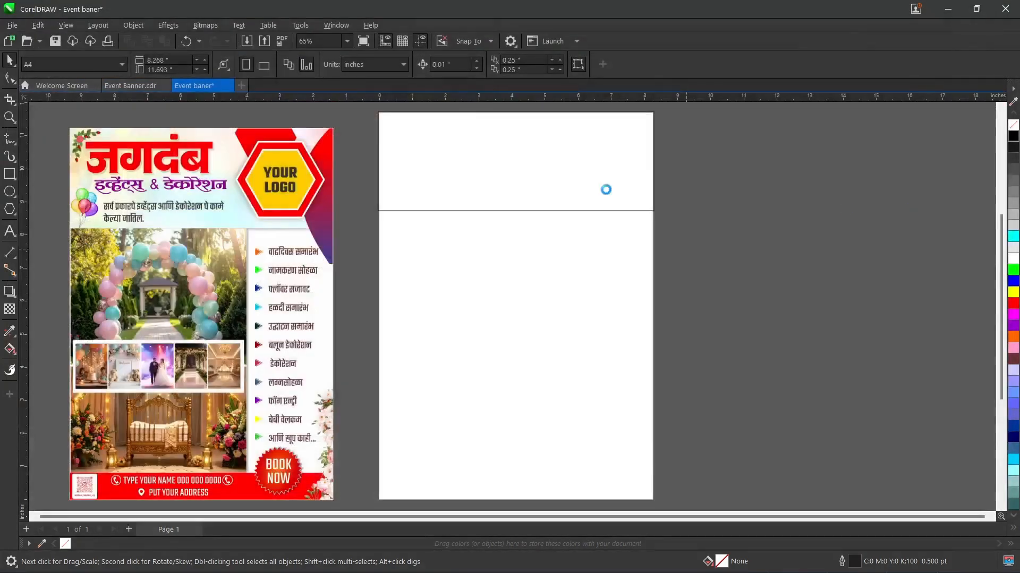
pyautogui.moveTo(729, 175); pyautogui.dragTo(849, 395)
# Step: PowerClip the pastel background image inside the header rectangle and fit its contents with Fill Proportionally
pyautogui.rightClick(746, 273)
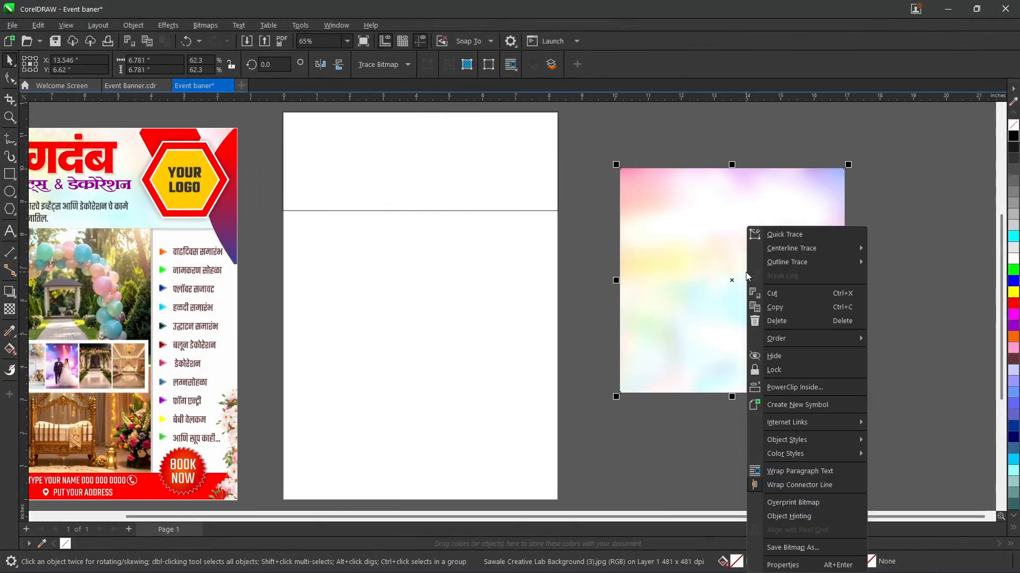
pyautogui.click(790, 388)
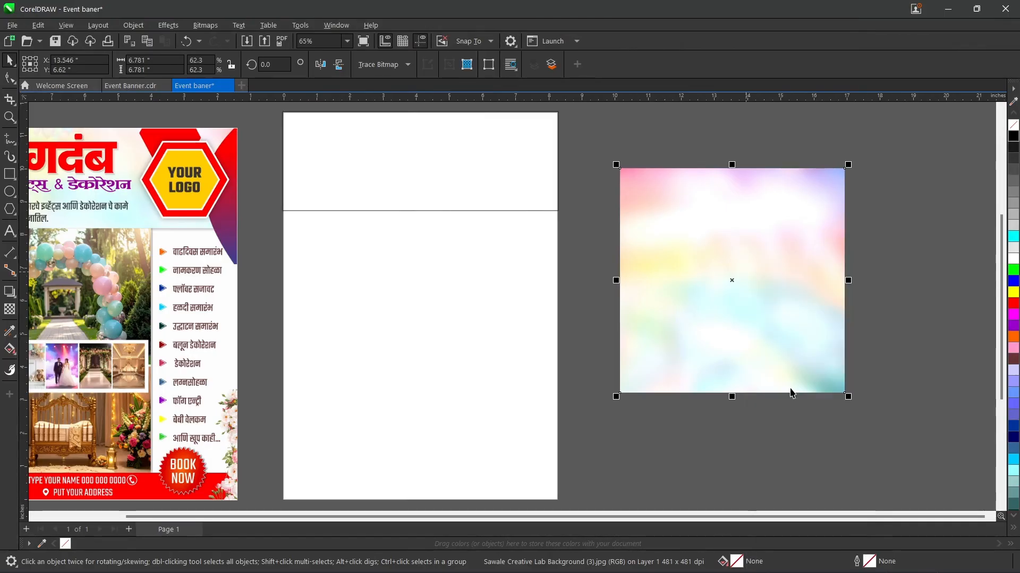
pyautogui.click(409, 162)
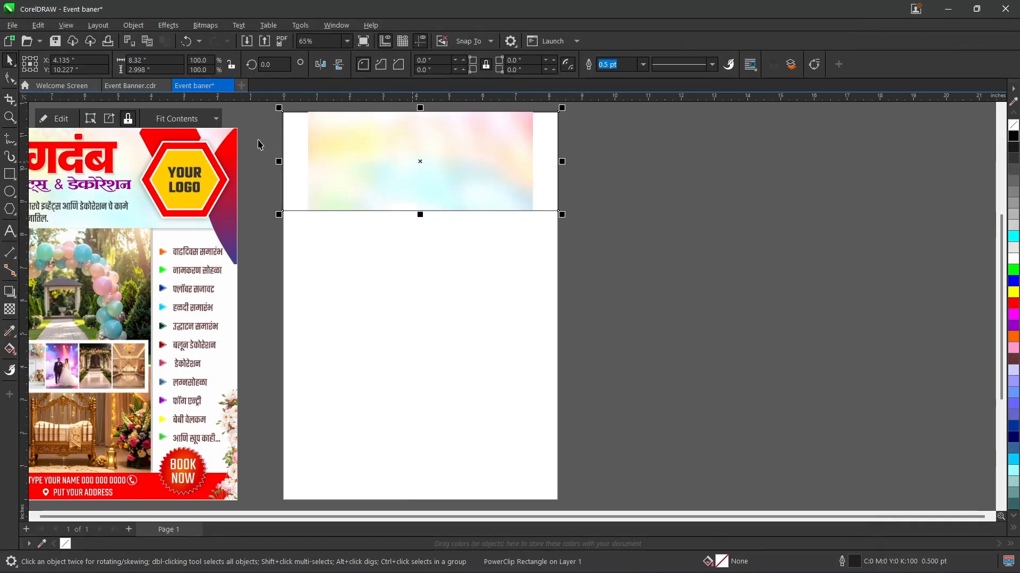
pyautogui.click(181, 118)
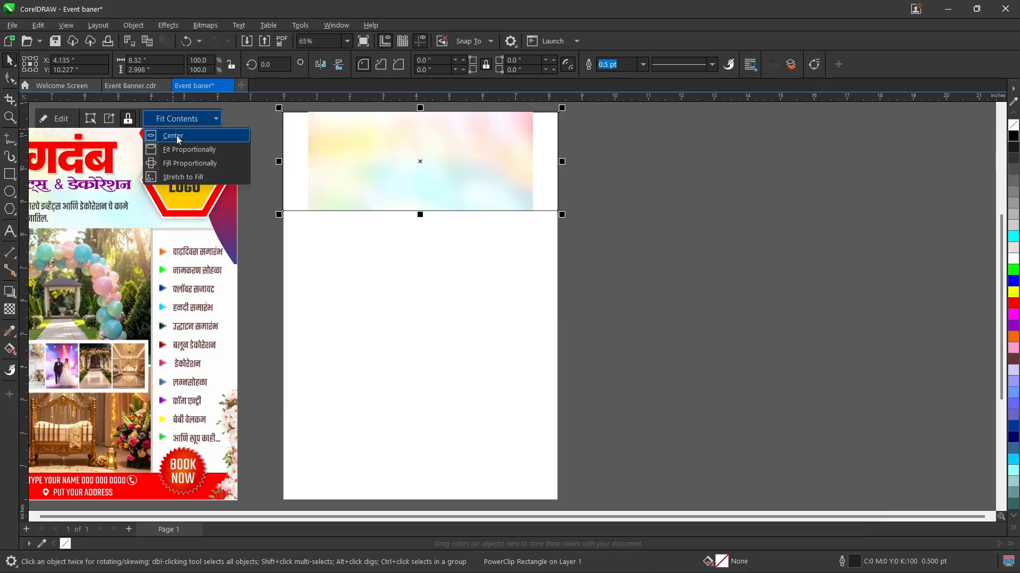
pyautogui.click(213, 164)
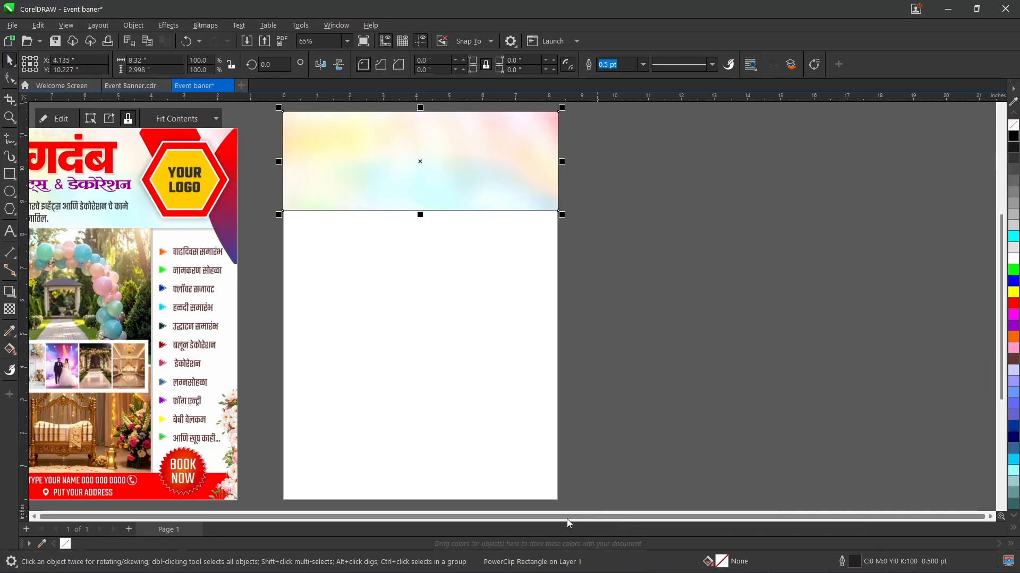
# Step: Remove the outline from the header rectangle that holds the pastel background
pyautogui.click(708, 330)
pyautogui.click(444, 174)
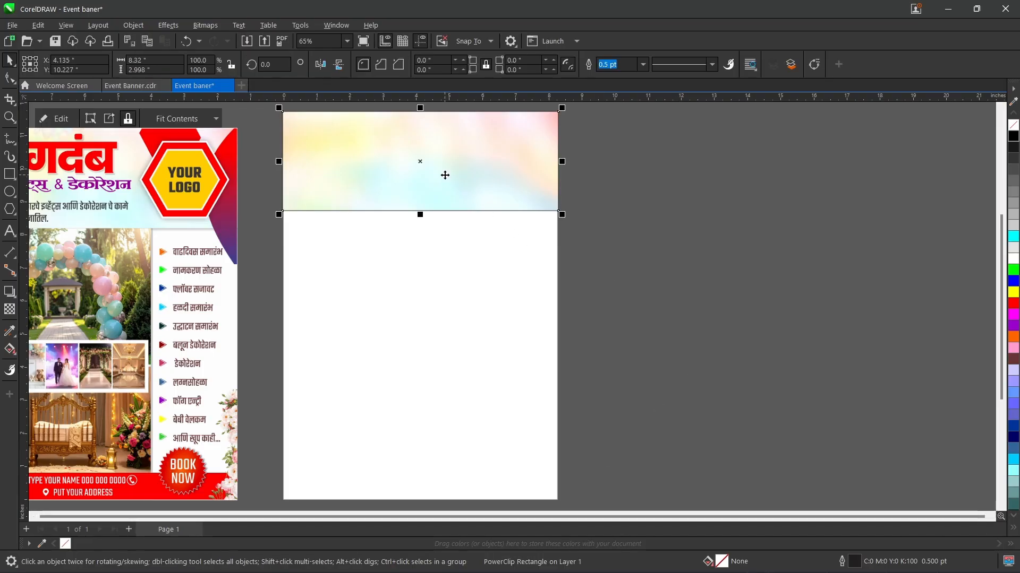
pyautogui.rightClick(66, 544)
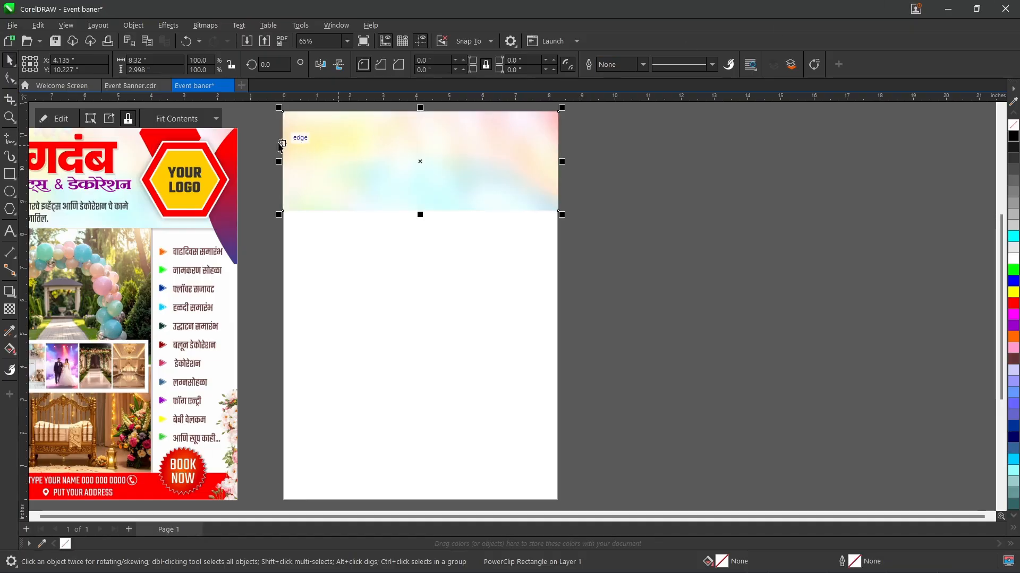
pyautogui.click(257, 141)
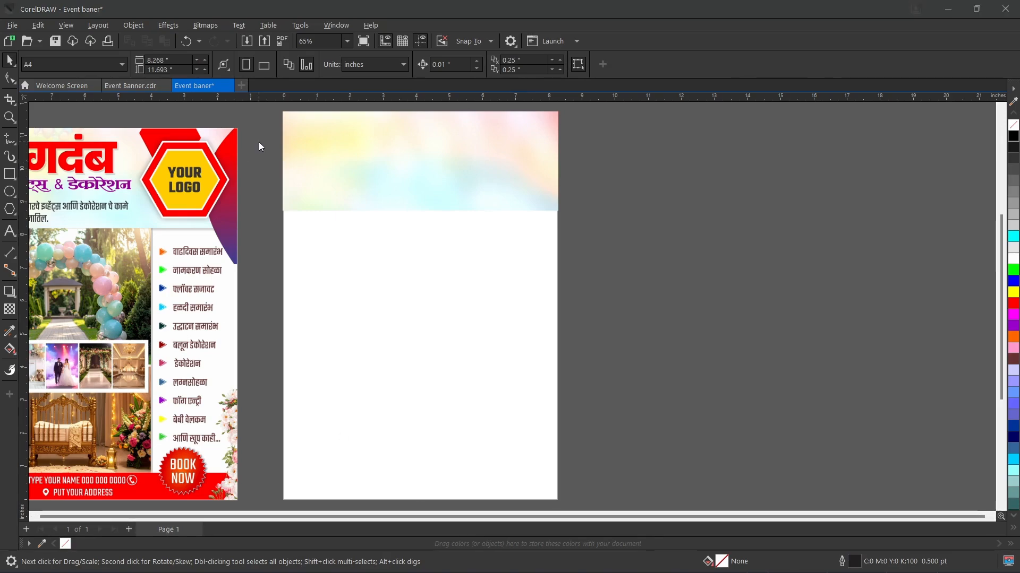
# Step: Import the balloon image 9de52954-2f96-486e-b72a-d00785b8054b_removalai_preview and place it about 6 inches square beside the page
pyautogui.hotkey('ctrl', 'i')
pyautogui.click(540, 95)
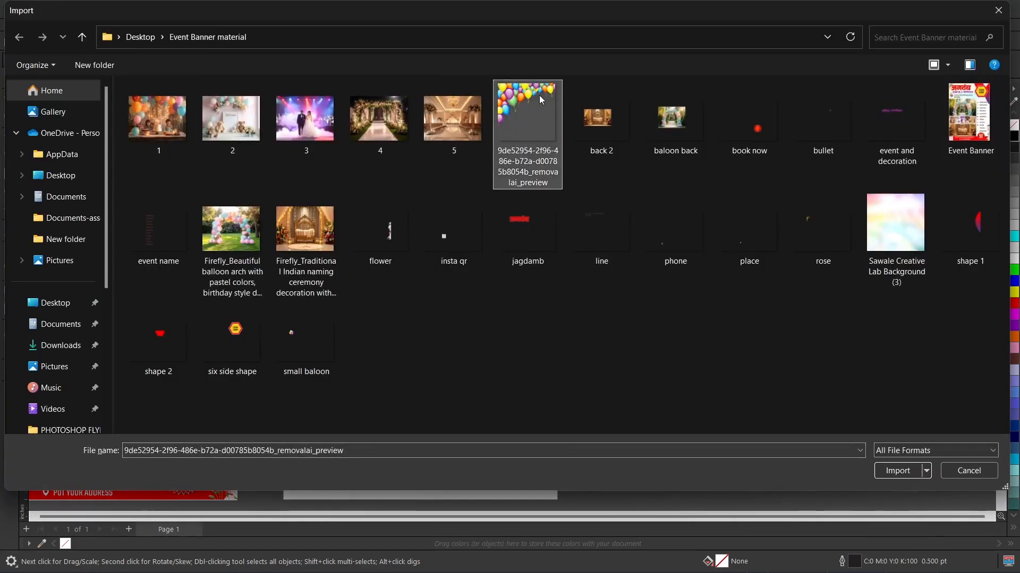
pyautogui.doubleClick(540, 95)
pyautogui.moveTo(855, 357); pyautogui.dragTo(928, 393)
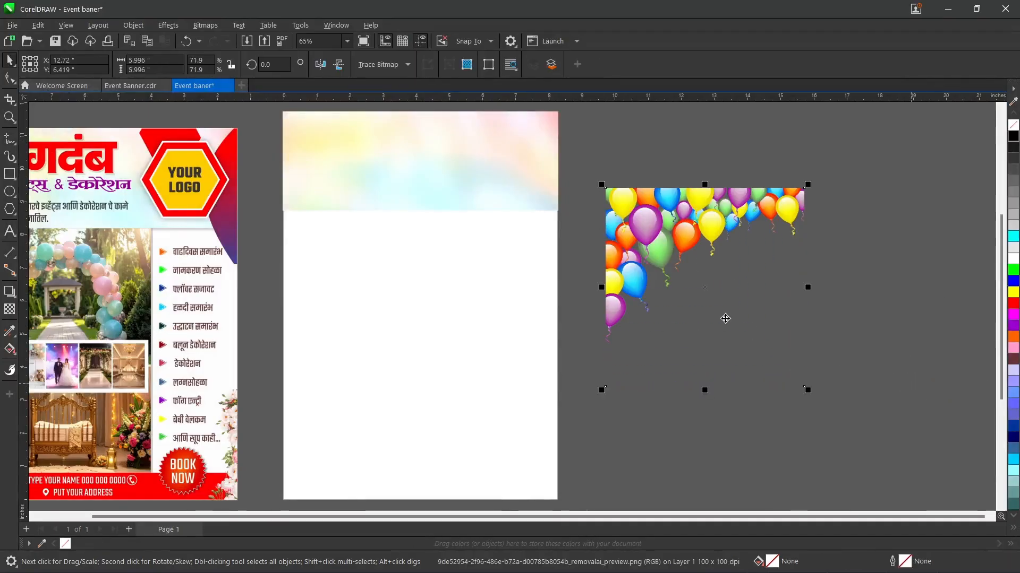
# Step: Convert the balloon image to a 300 dpi CMYK Color (32-bit) bitmap with anti-aliasing and a transparent background
pyautogui.click(204, 25)
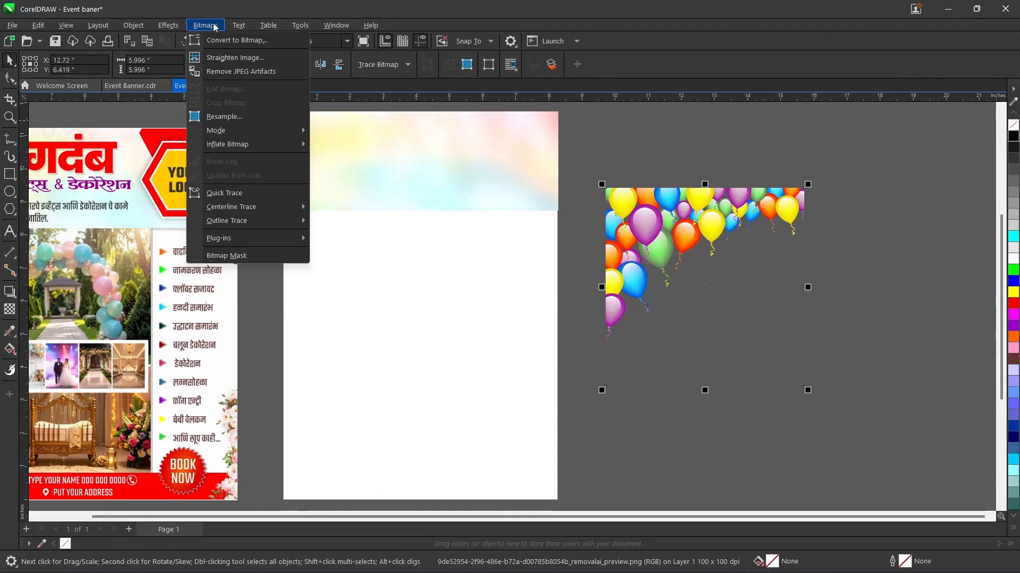
pyautogui.click(234, 41)
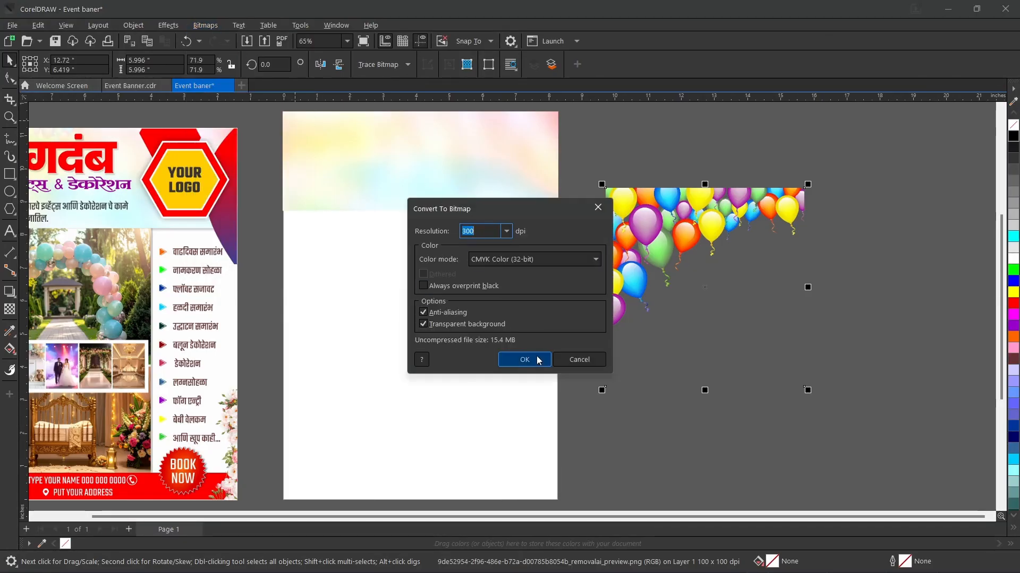
pyautogui.click(536, 358)
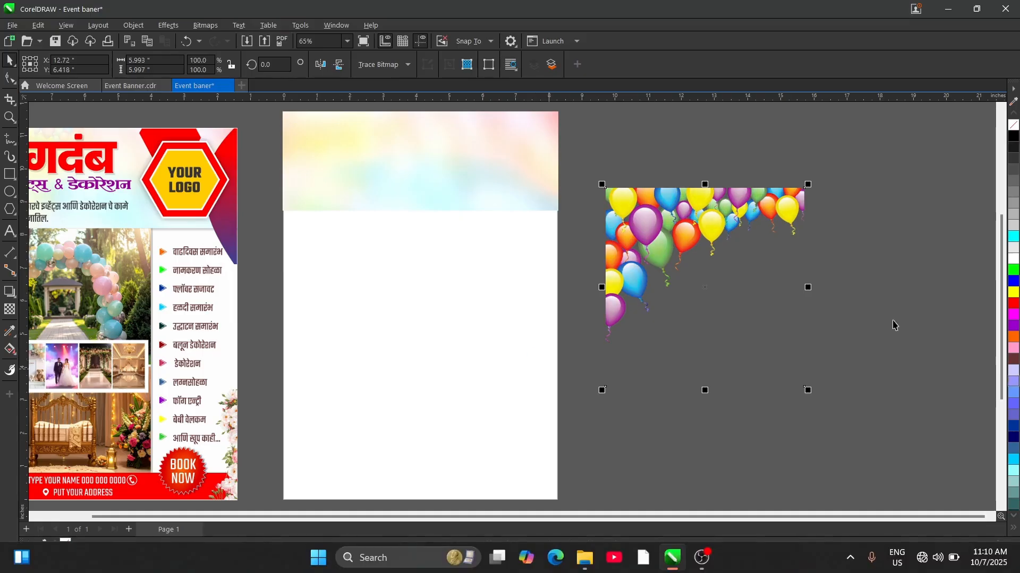
# Step: Apply a uniform transparency of 55 to the balloon image
pyautogui.click(7, 314)
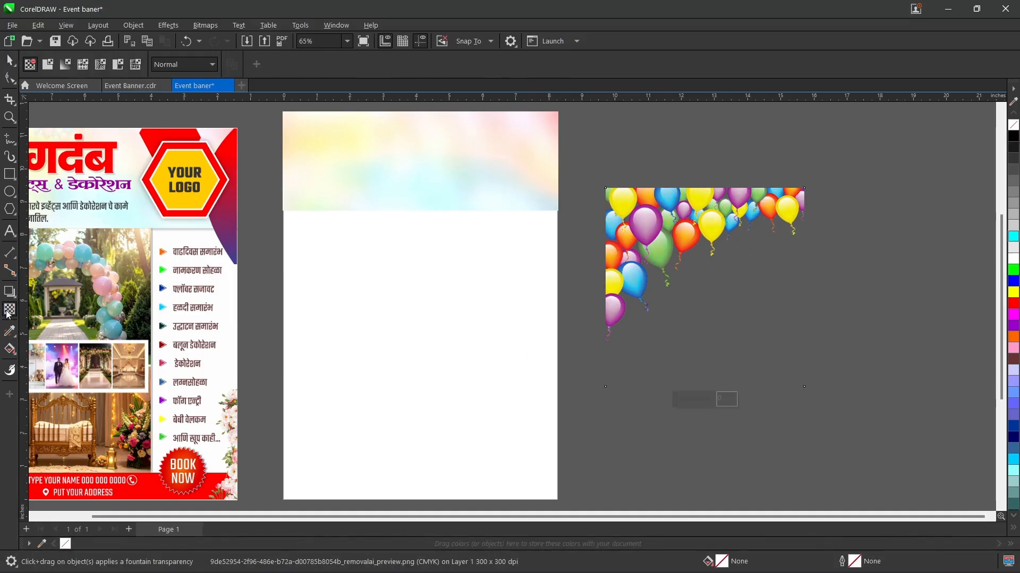
pyautogui.click(48, 65)
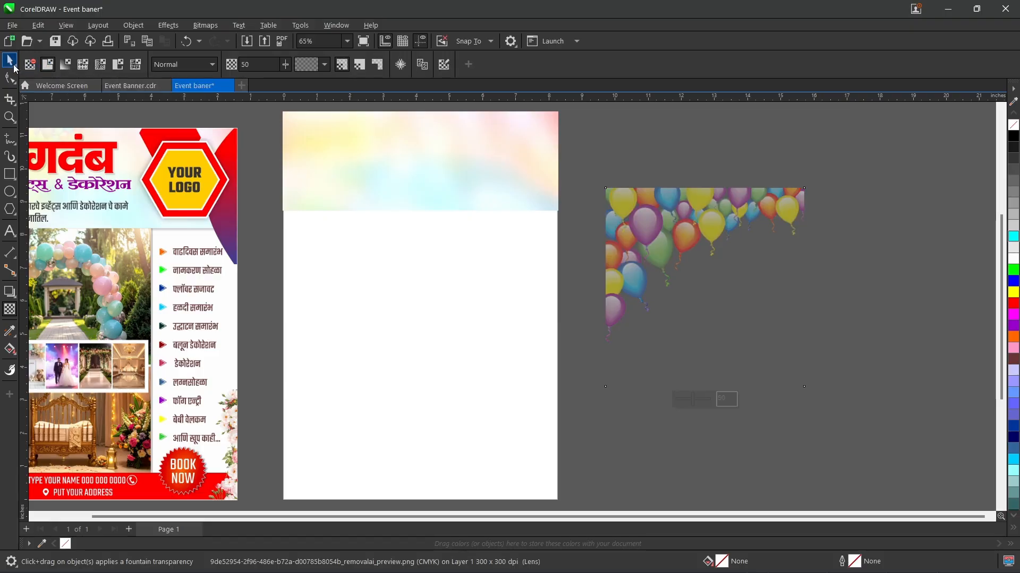
pyautogui.click(324, 66)
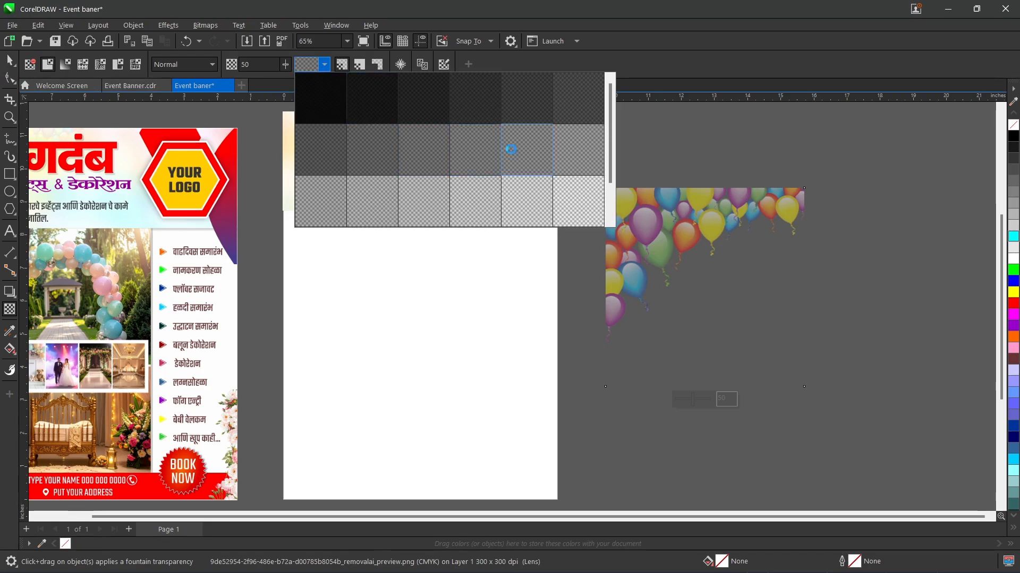
pyautogui.click(511, 154)
pyautogui.click(10, 60)
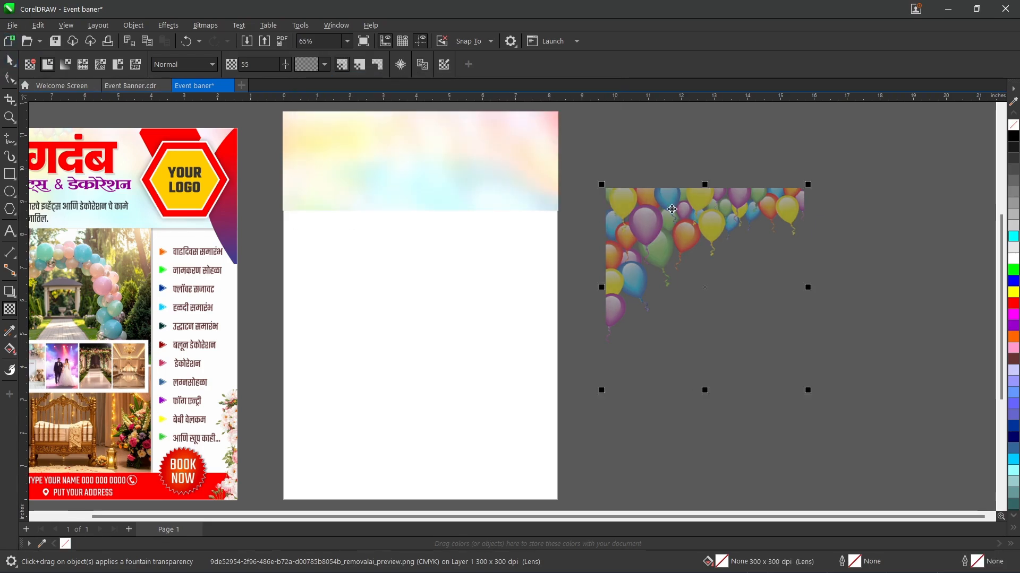
# Step: Move the balloon image into the page's upper-left corner over the header and scale it down to about 5.07 inches square
pyautogui.moveTo(657, 210); pyautogui.dragTo(350, 135)
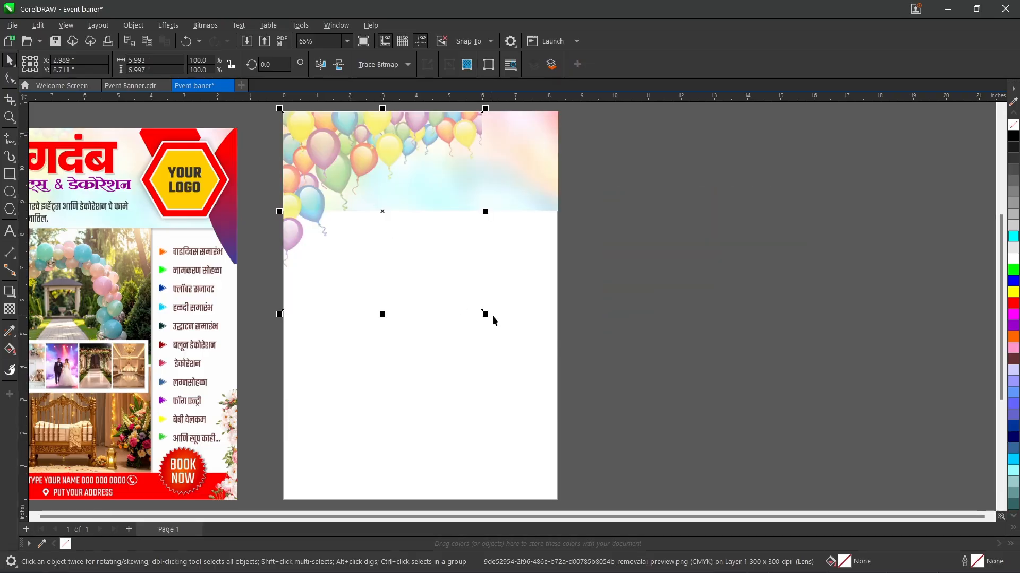
pyautogui.moveTo(485, 314); pyautogui.dragTo(467, 297)
pyautogui.moveTo(371, 175); pyautogui.dragTo(354, 154)
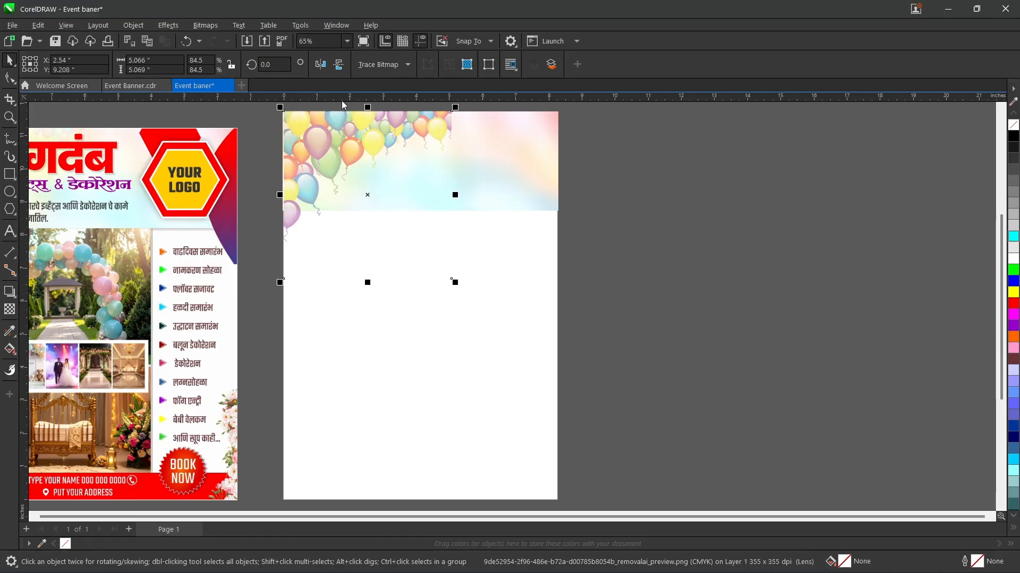
pyautogui.click(901, 287)
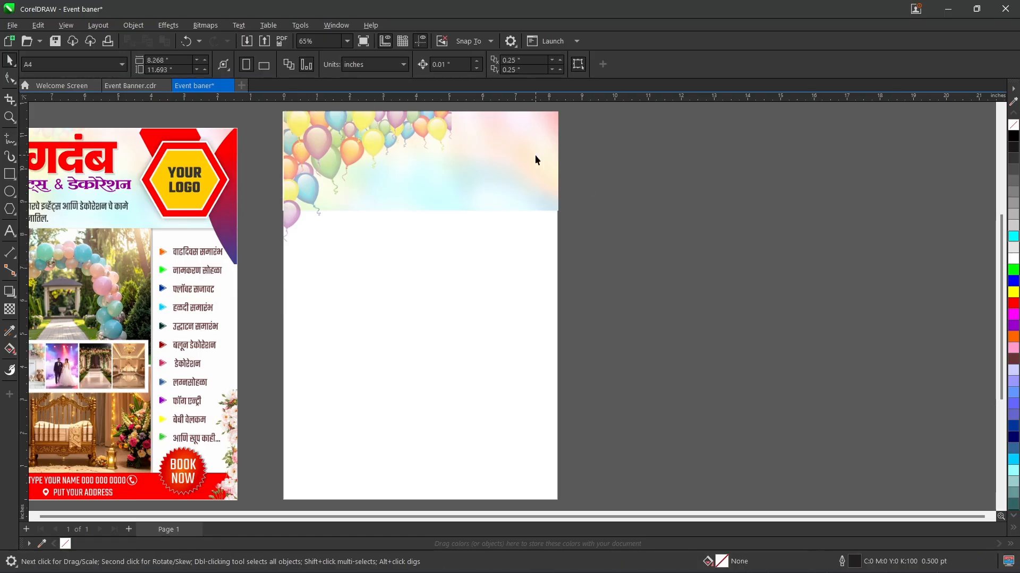
# Step: Scale the balloon image down to about 3.68 inches square and move it back into the page's upper-left corner
pyautogui.scroll(2, 433, 111)
pyautogui.click(431, 147)
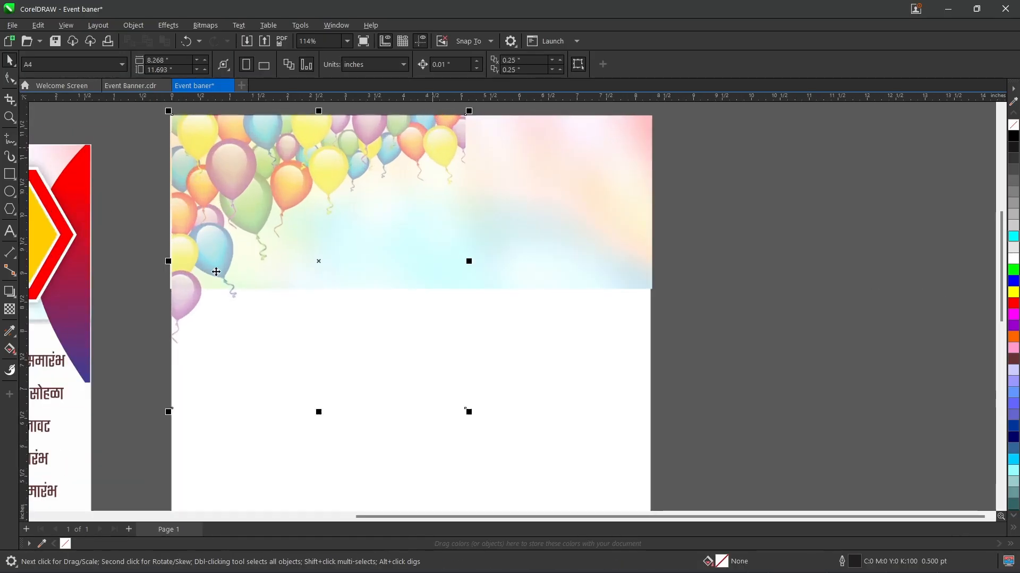
pyautogui.moveTo(468, 412); pyautogui.dragTo(465, 373)
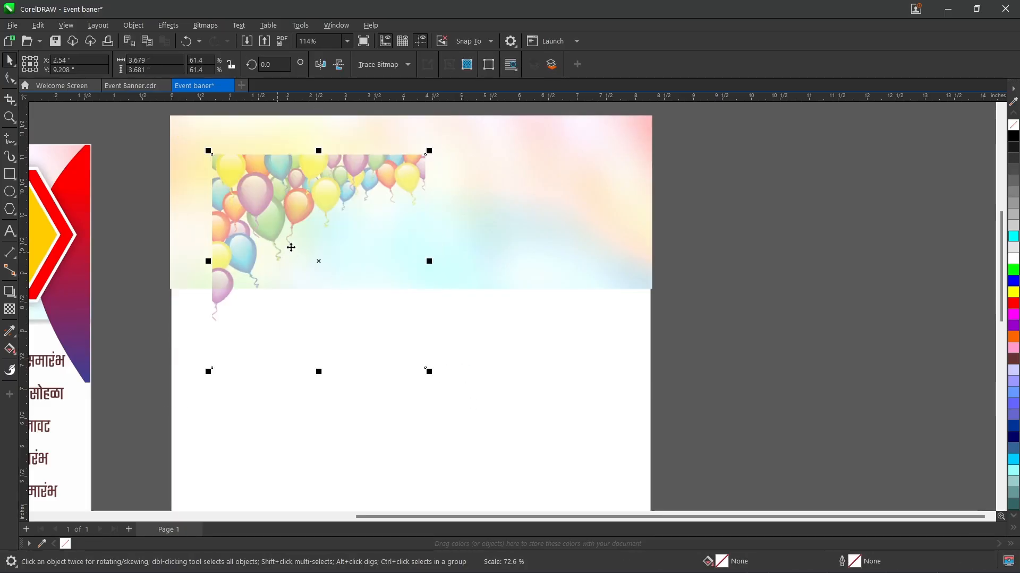
pyautogui.moveTo(272, 228); pyautogui.dragTo(230, 188)
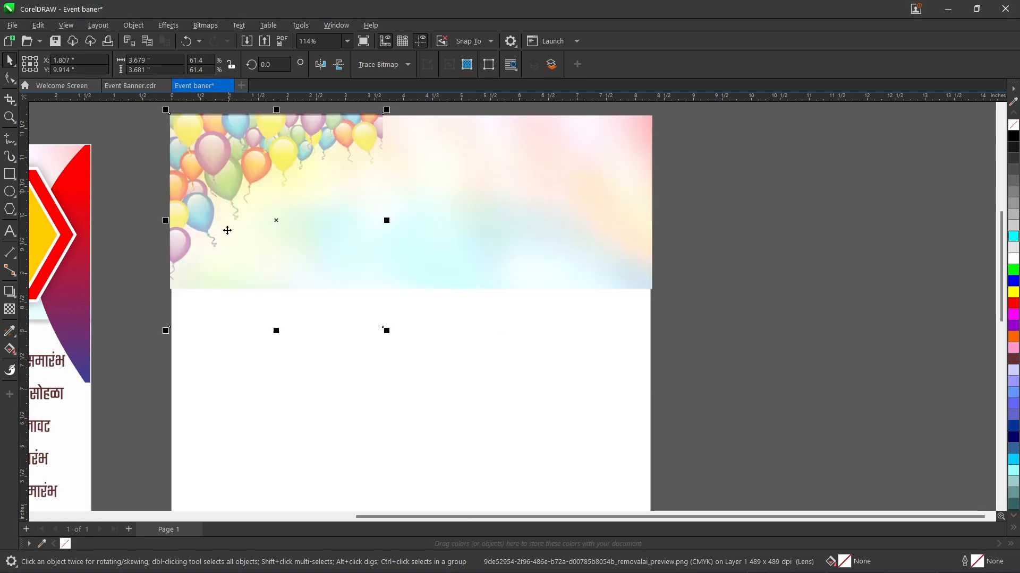
pyautogui.click(128, 262)
# Step: Raise the uniform transparency of the balloon image to 80 and deselect it
pyautogui.moveTo(482, 515); pyautogui.dragTo(407, 520)
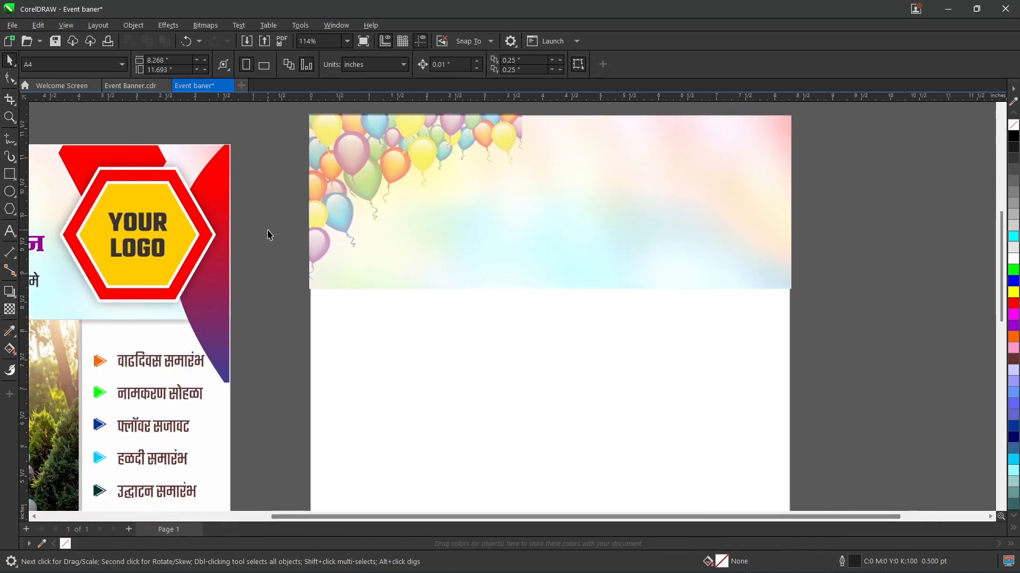
pyautogui.click(355, 167)
pyautogui.click(9, 310)
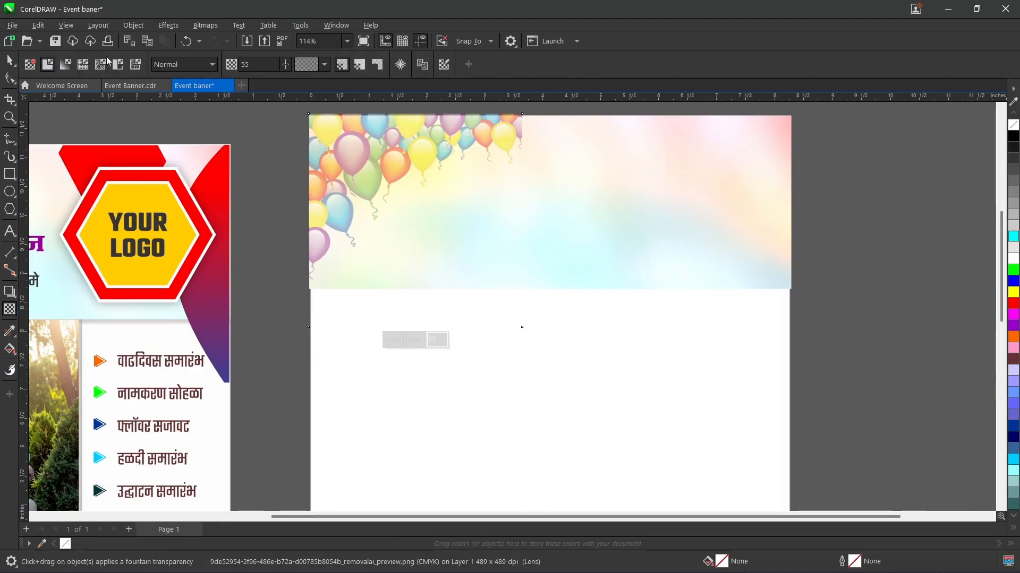
pyautogui.click(324, 64)
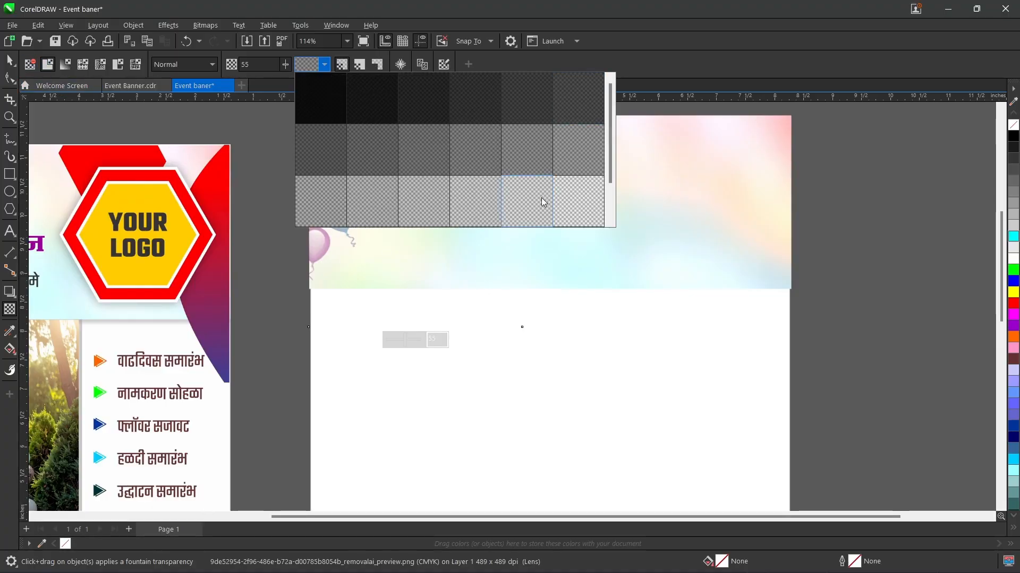
pyautogui.click(383, 199)
pyautogui.click(325, 65)
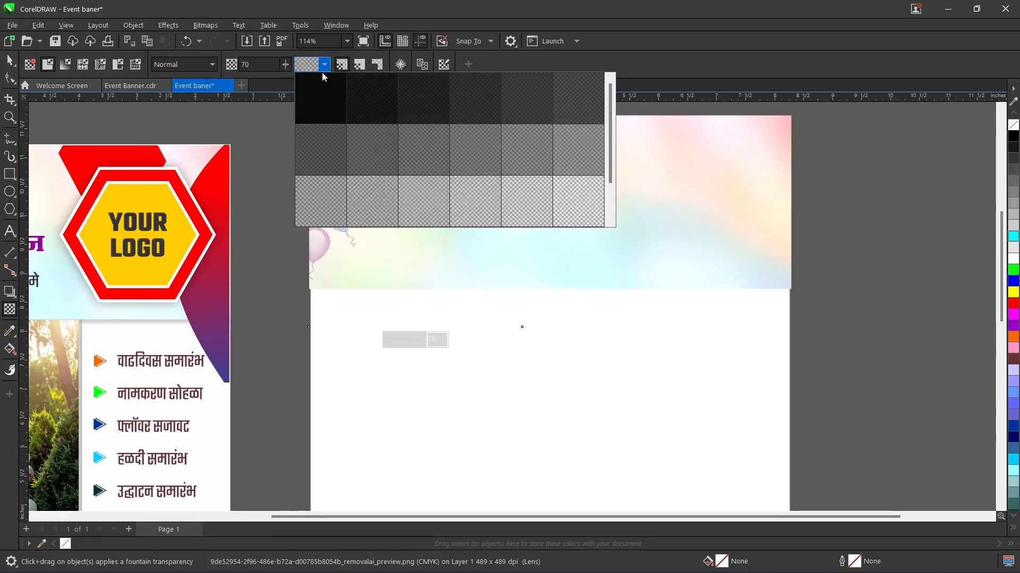
pyautogui.click(461, 194)
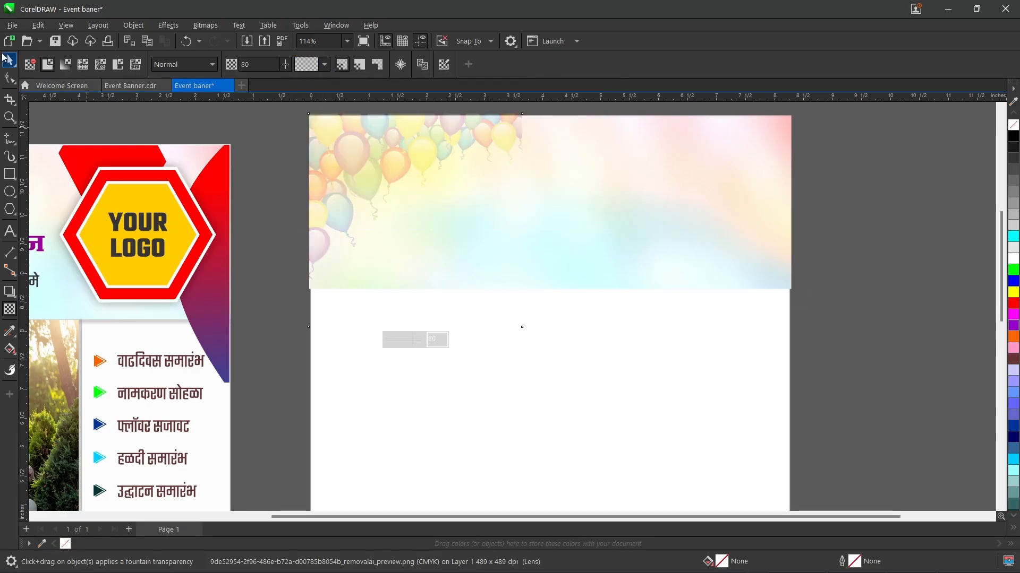
pyautogui.click(7, 58)
pyautogui.click(210, 128)
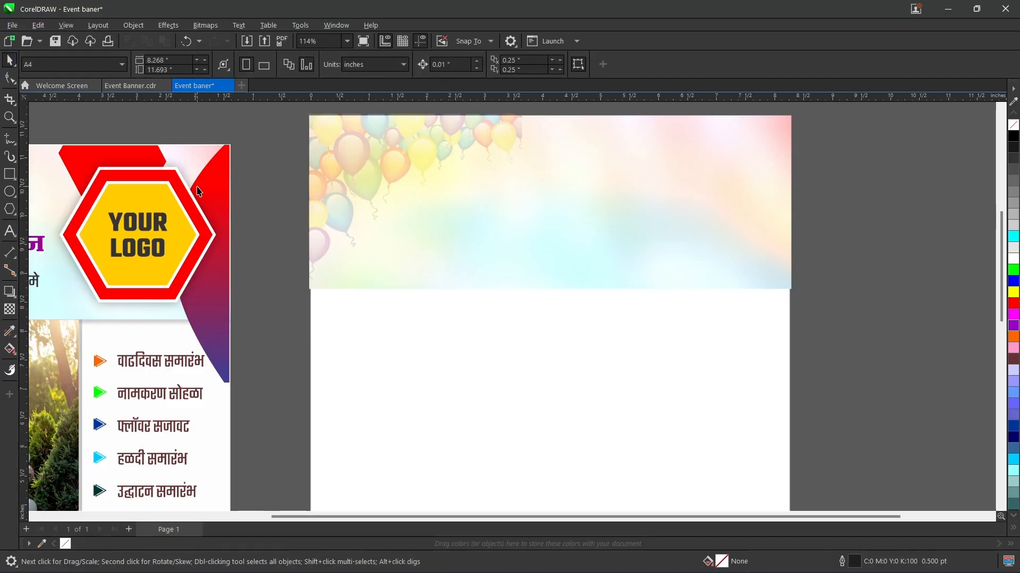
# Step: Open the Glyphs docker and look up its entry and shortcut among the available dockers
pyautogui.hotkey('alt', 'Return')
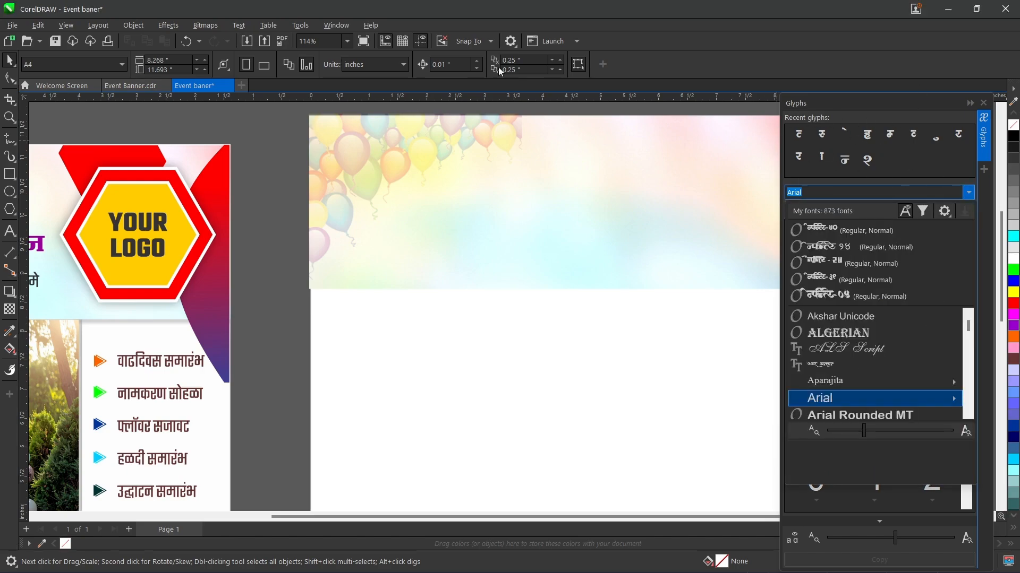
pyautogui.click(345, 29)
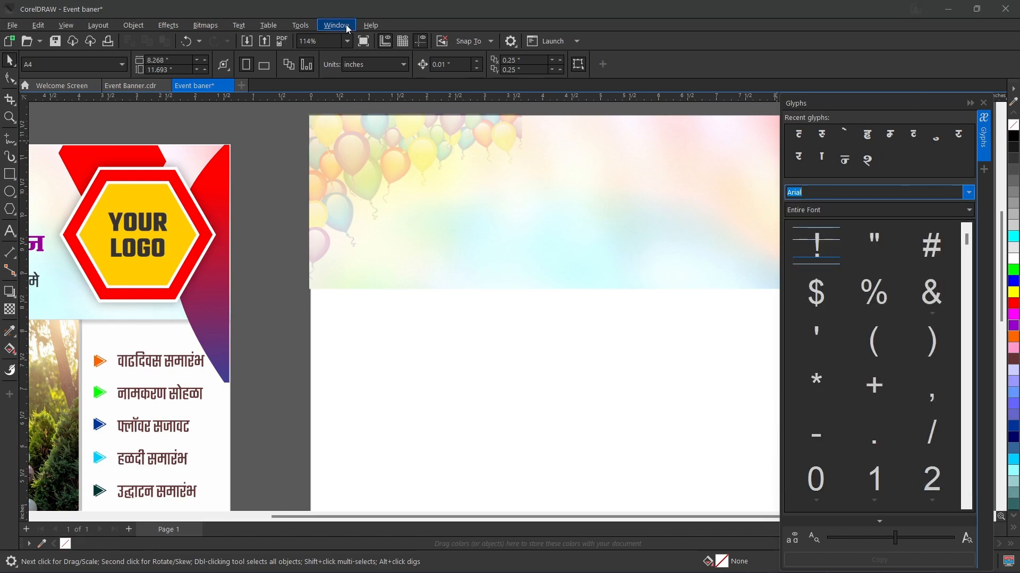
pyautogui.click(347, 28)
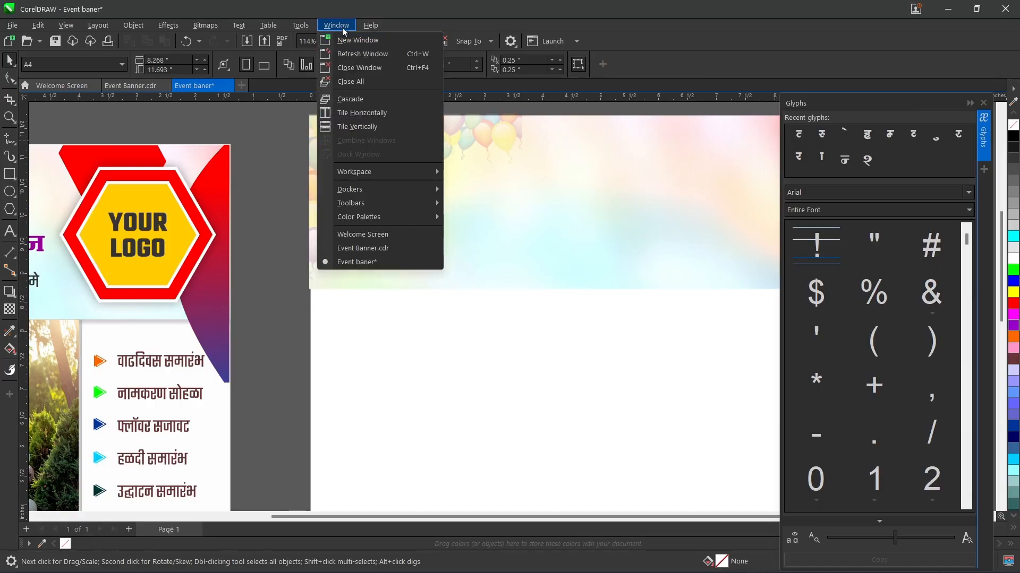
pyautogui.moveTo(344, 172)
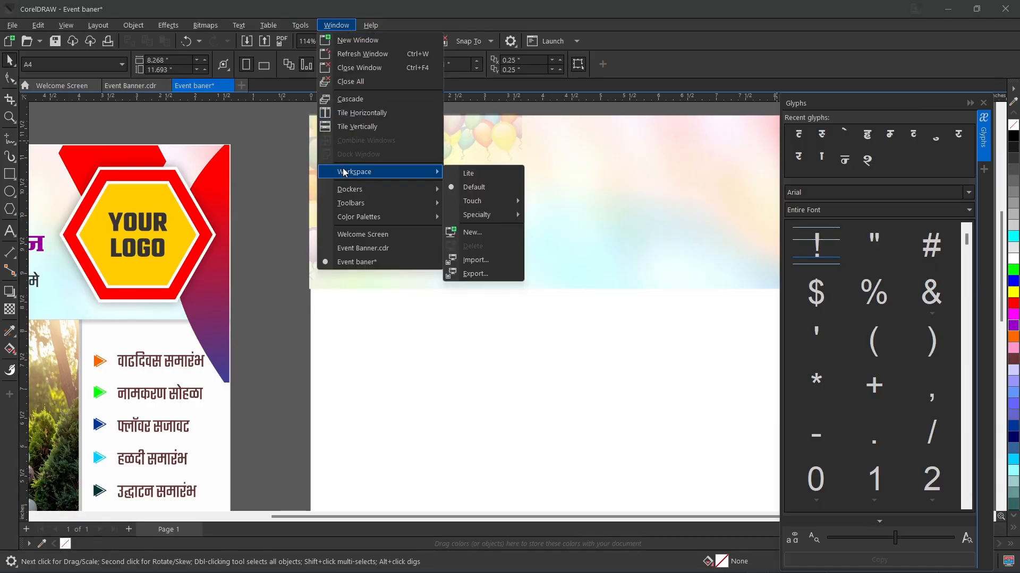
pyautogui.moveTo(347, 192)
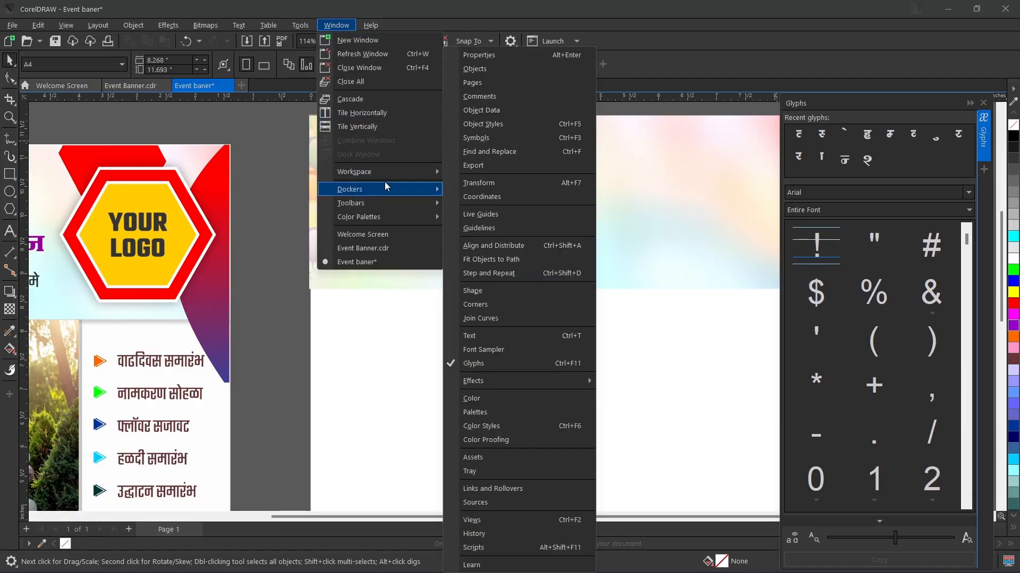
pyautogui.click(336, 25)
pyautogui.click(334, 27)
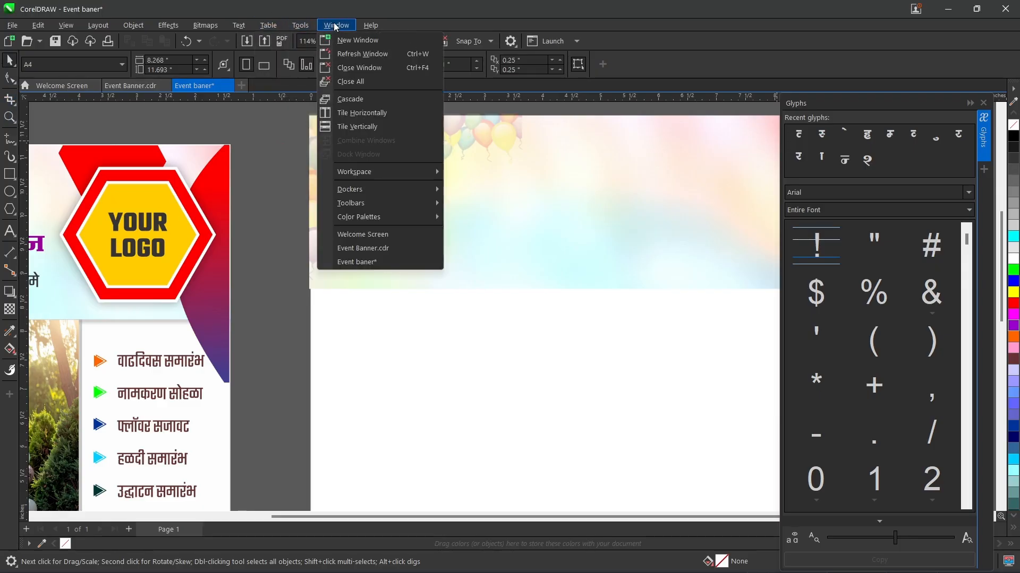
pyautogui.moveTo(353, 190)
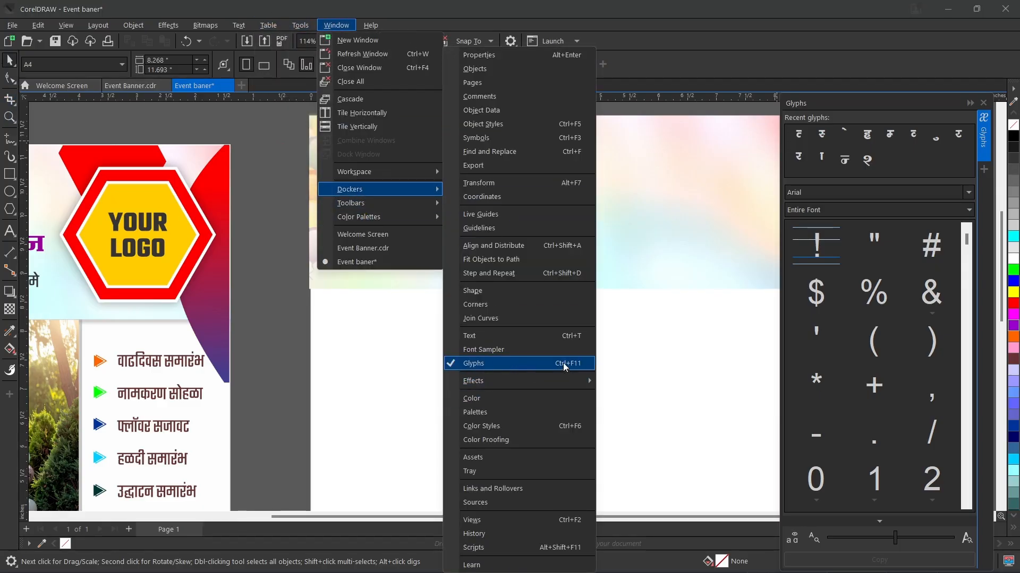
pyautogui.click(686, 344)
# Step: Examine the Devanagari characters of the Infinity-39 font in the Glyphs docker and close the docker
pyautogui.click(863, 194)
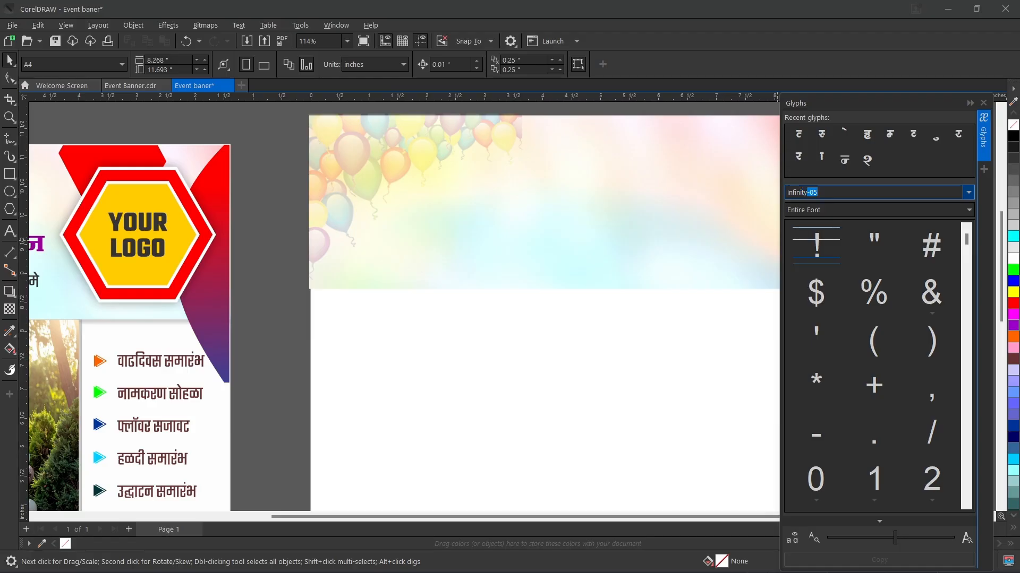
pyautogui.click(969, 194)
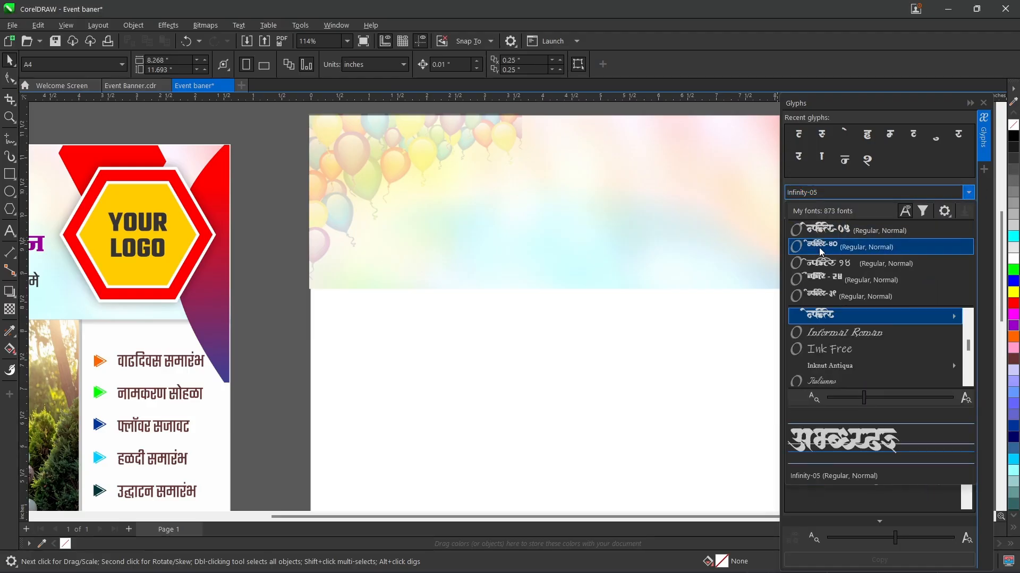
pyautogui.click(818, 296)
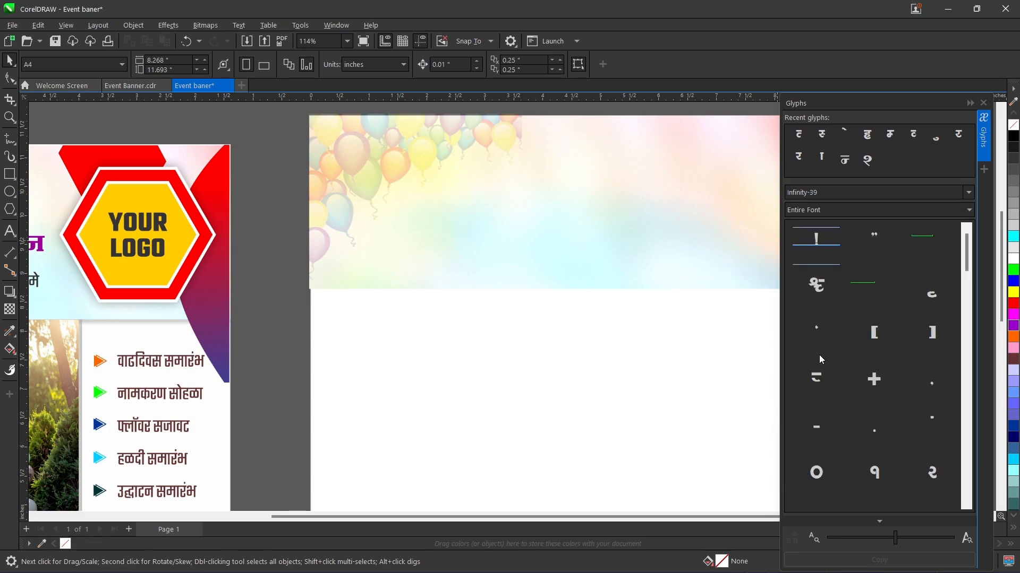
pyautogui.scroll(-5, 820, 359)
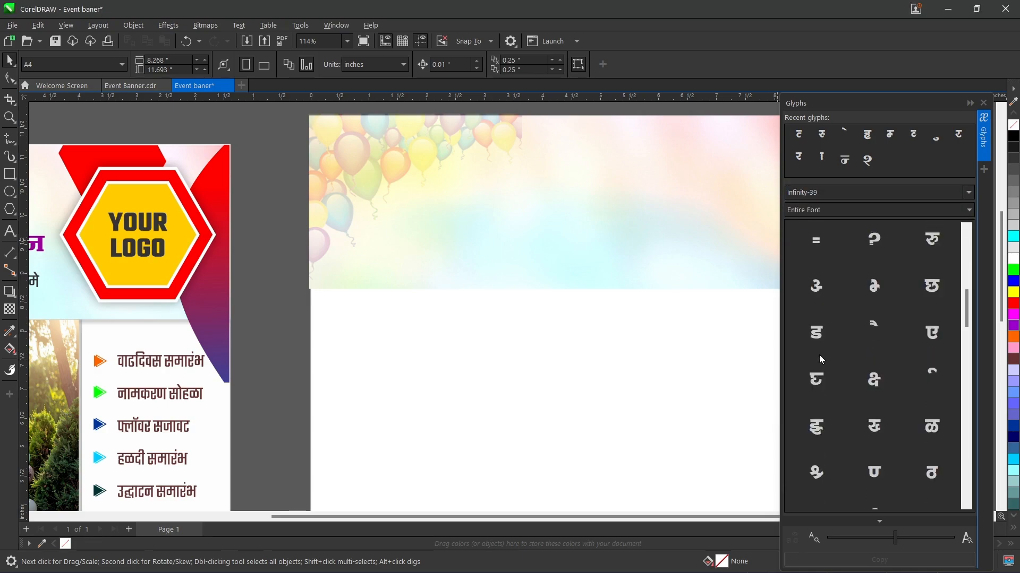
pyautogui.scroll(-1, 821, 360)
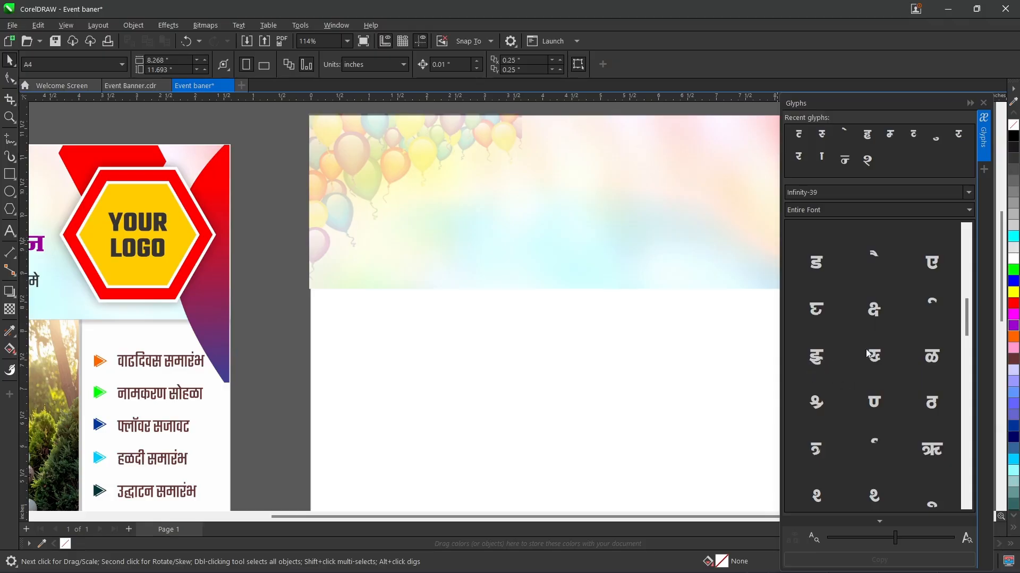
pyautogui.scroll(-1, 854, 386)
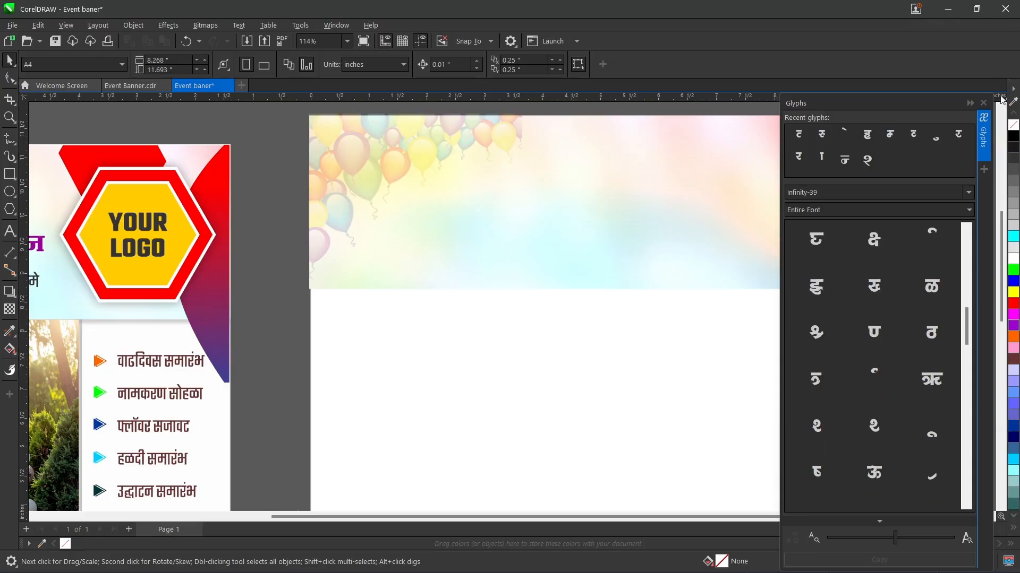
pyautogui.click(982, 104)
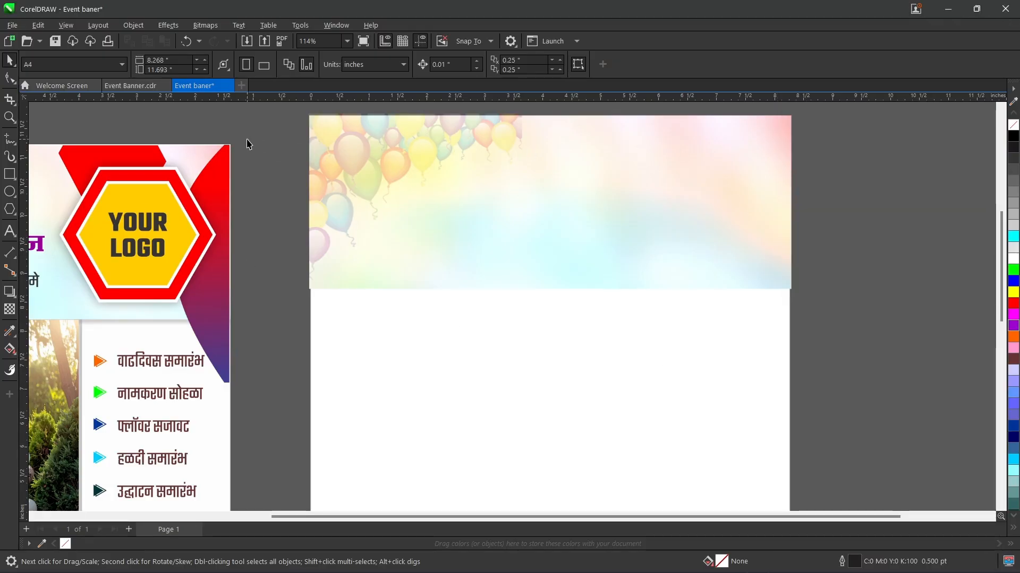
# Step: Import the jagdamb image and place it about 4.23 by 2.99 inches over the header
pyautogui.hotkey('ctrl', 'i')
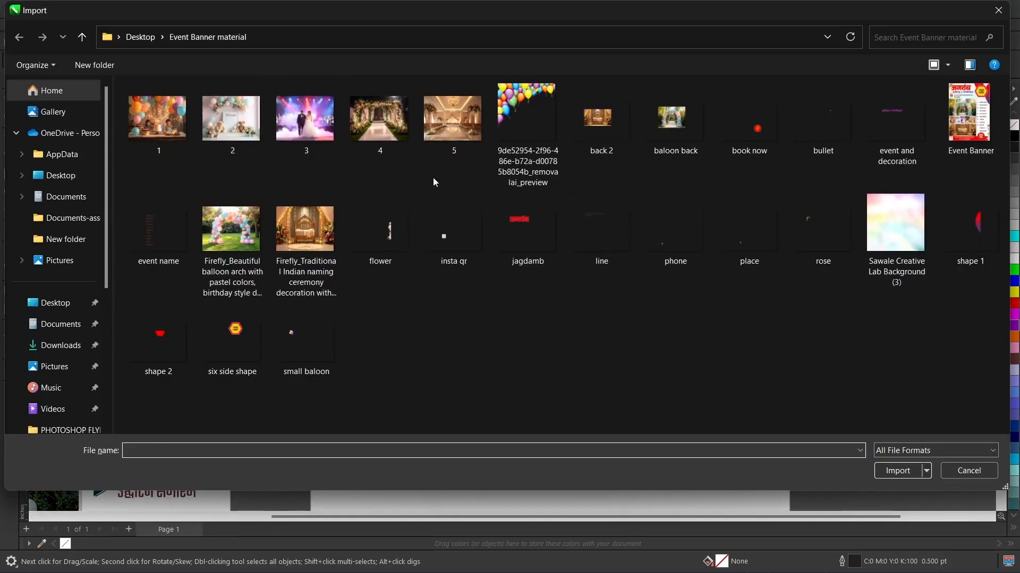
pyautogui.doubleClick(519, 220)
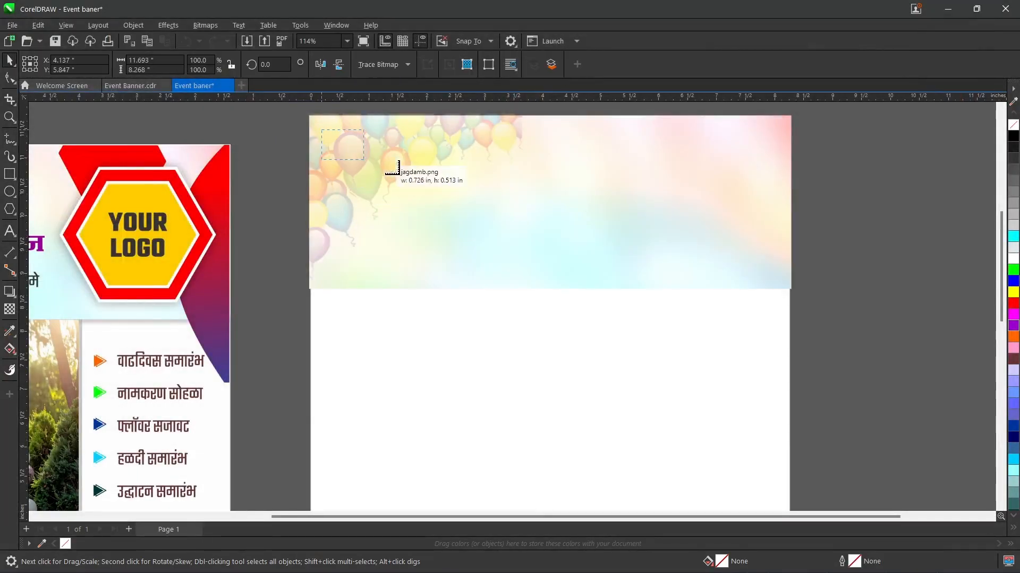
pyautogui.moveTo(589, 253); pyautogui.dragTo(735, 317)
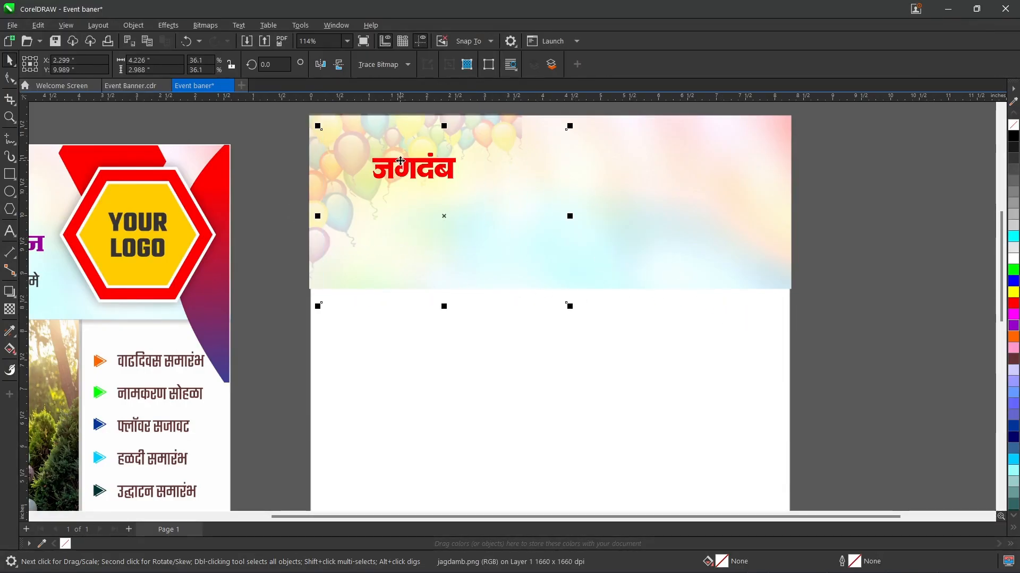
# Step: Crop the jagdamb image closely around its red lettering to about 1.65 by 0.86 inches
pyautogui.scroll(1, 400, 161)
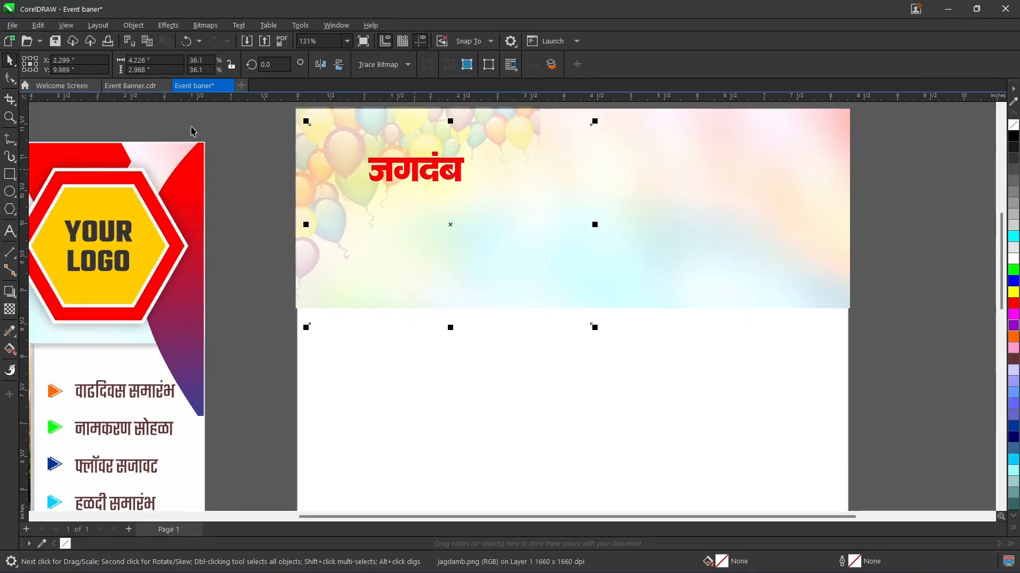
pyautogui.click(10, 100)
pyautogui.moveTo(361, 144); pyautogui.dragTo(471, 201)
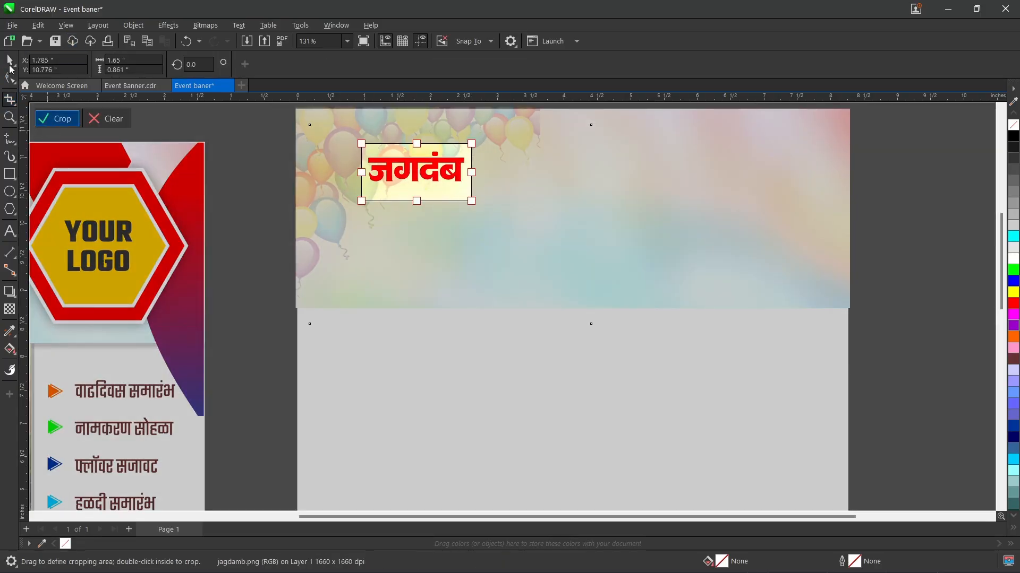
pyautogui.press('Return')
# Step: Enlarge the cropped jagdamb title to about 4.61 by 2.41 inches and position it across the header
pyautogui.click(10, 60)
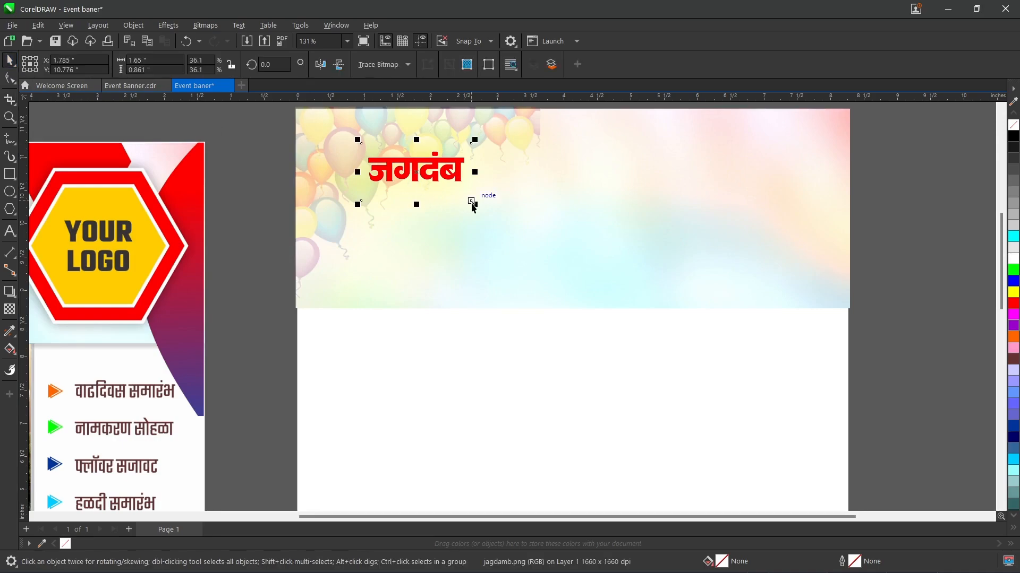
pyautogui.moveTo(474, 205); pyautogui.dragTo(756, 307)
pyautogui.moveTo(507, 188); pyautogui.dragTo(487, 196)
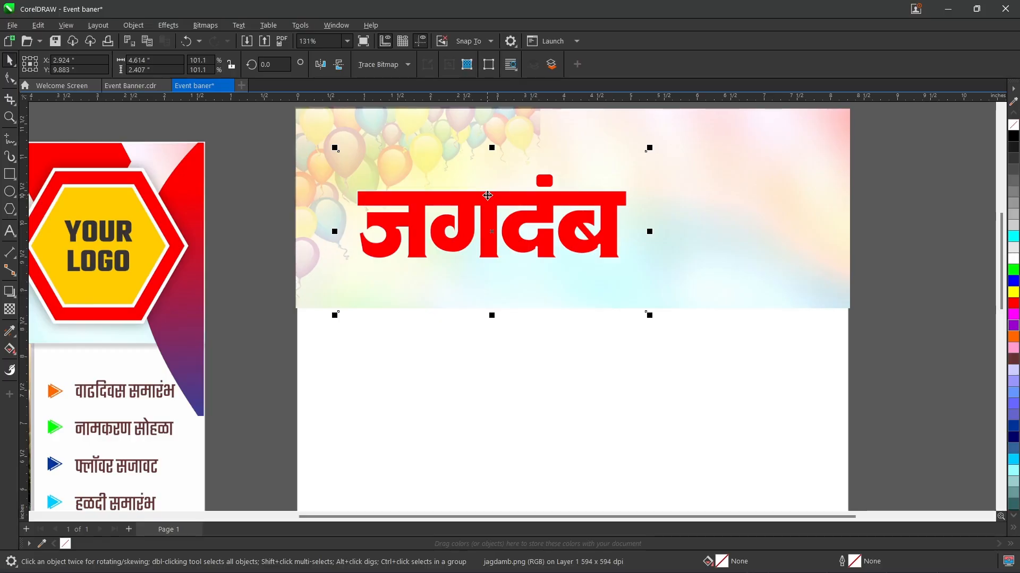
# Step: Give the jagdamb title a white 8 pt outline with round corners and round line caps
pyautogui.press('F12')
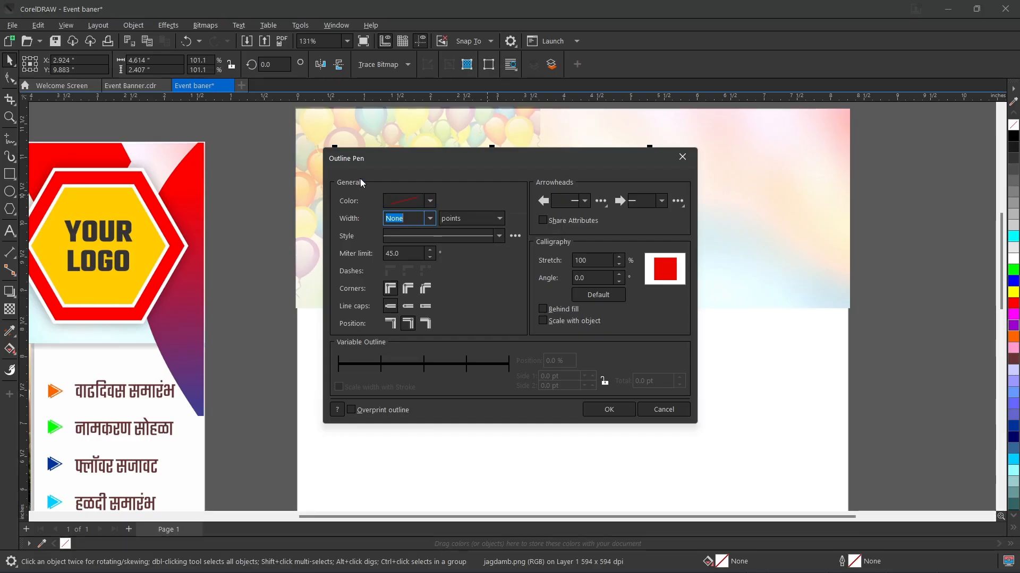
pyautogui.click(430, 201)
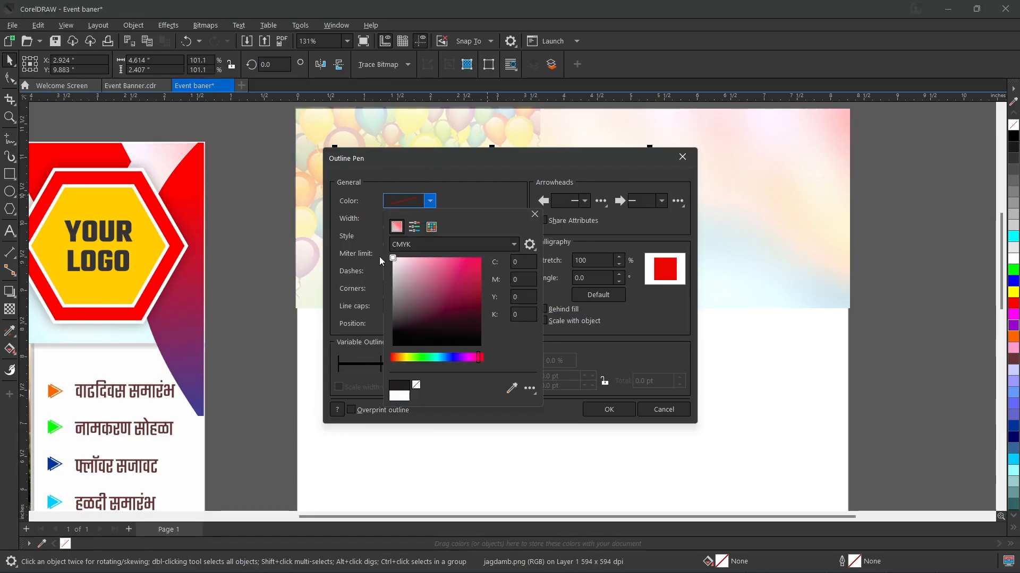
pyautogui.click(393, 258)
pyautogui.click(464, 200)
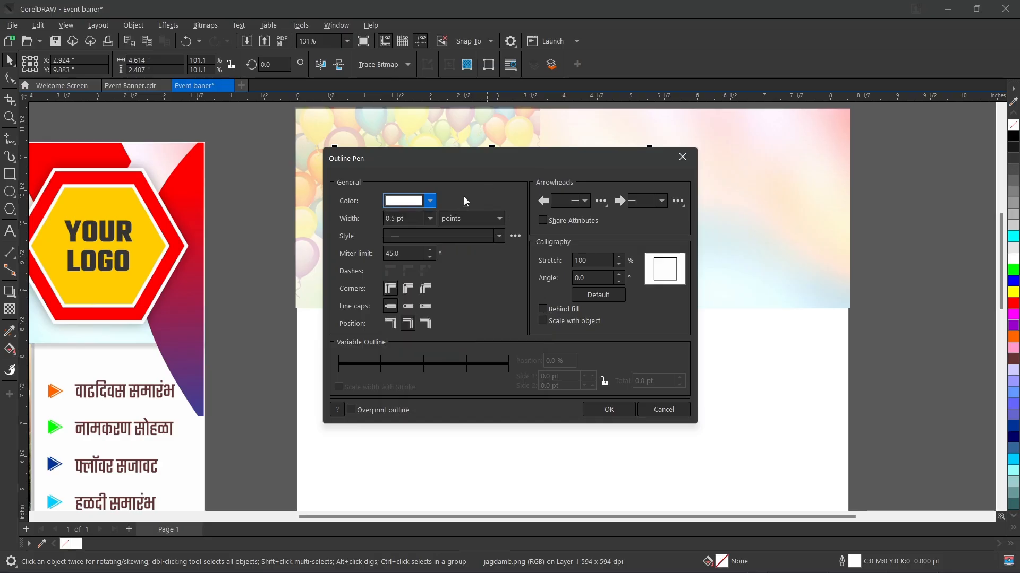
pyautogui.click(431, 217)
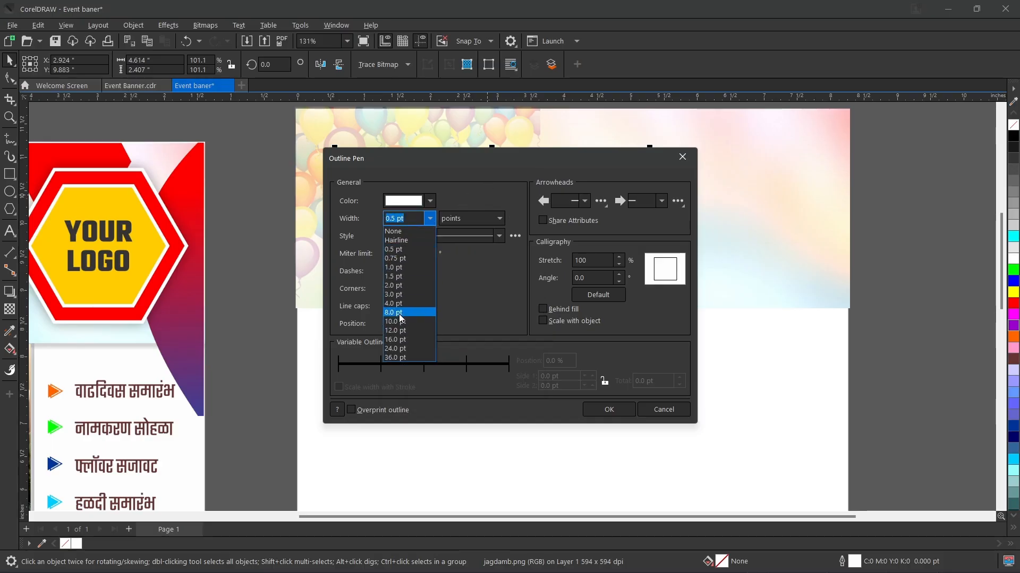
pyautogui.click(400, 314)
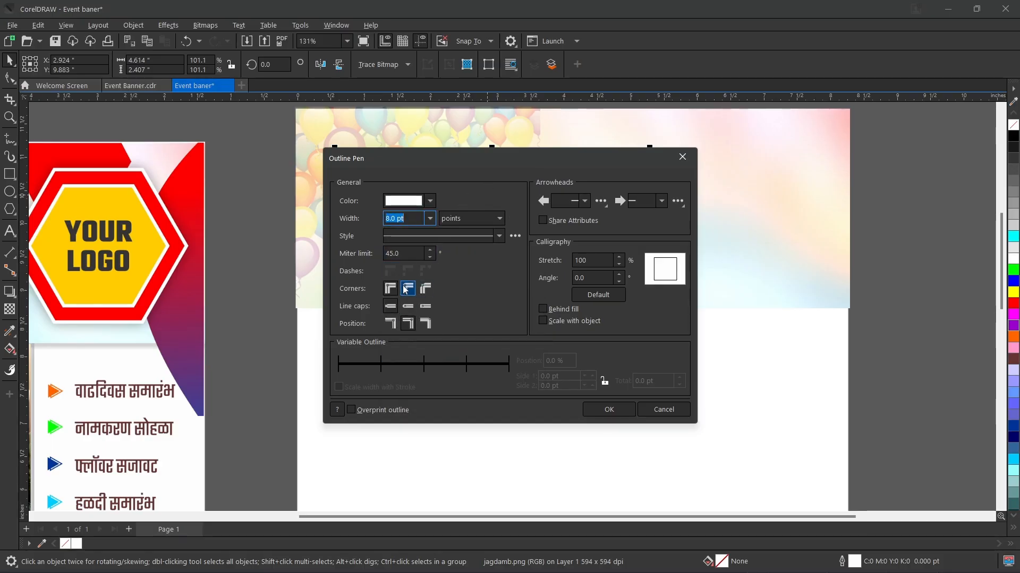
pyautogui.click(407, 290)
pyautogui.click(407, 307)
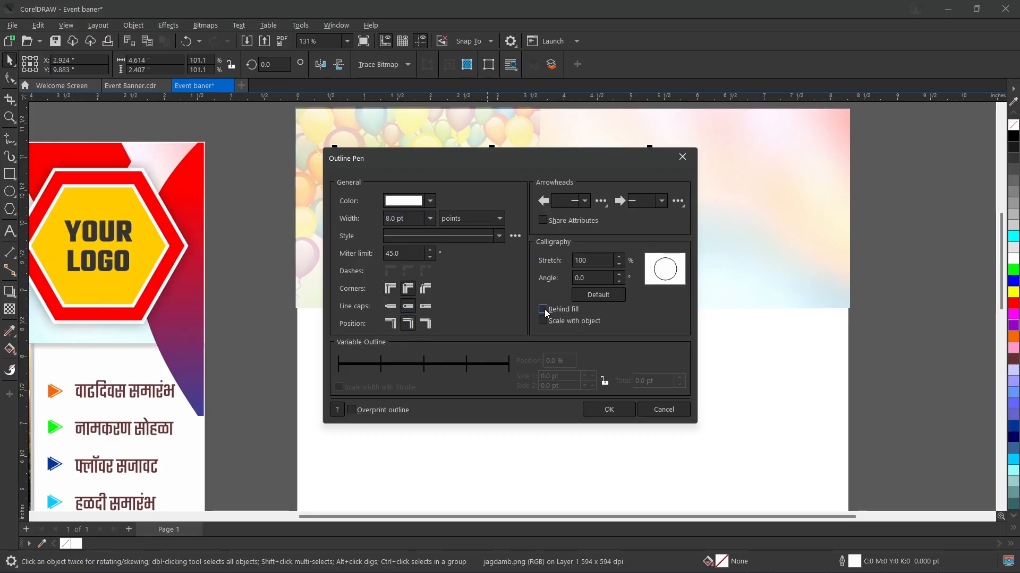
# Step: Place the jagdamb title's outline behind its fill and set the outline width to 10 pt
pyautogui.moveTo(531, 174); pyautogui.dragTo(827, 152)
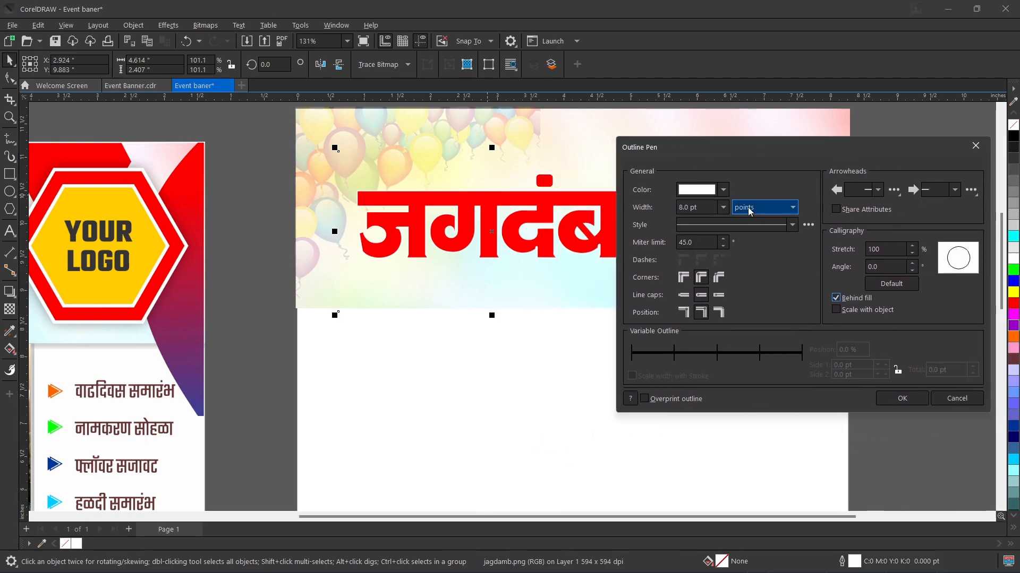
pyautogui.click(725, 207)
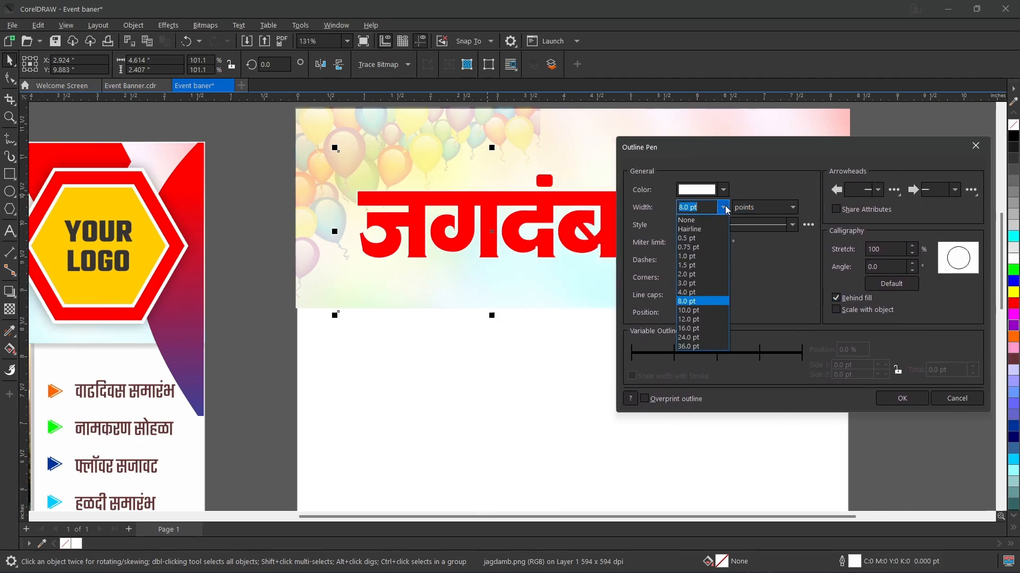
pyautogui.click(715, 311)
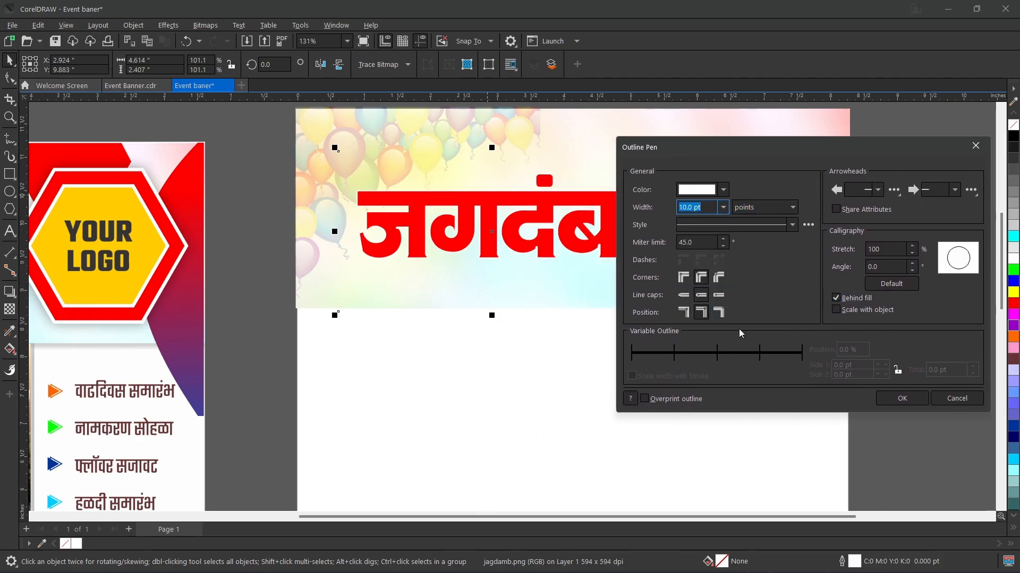
pyautogui.click(903, 397)
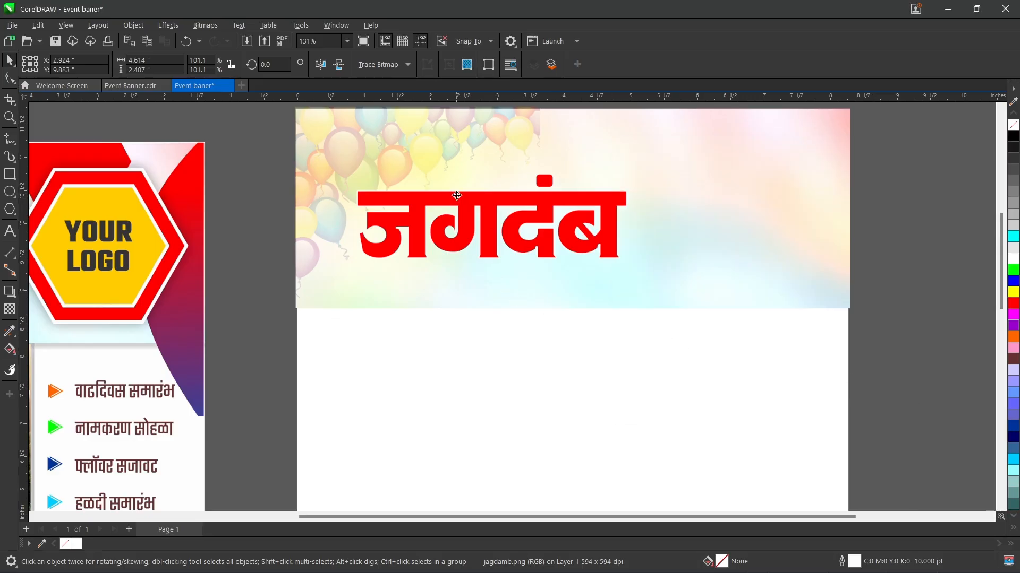
# Step: Add a drop shadow to the title from the Flat Bottom Right preset, then remove its offset so it sits directly behind the lettering
pyautogui.click(457, 198)
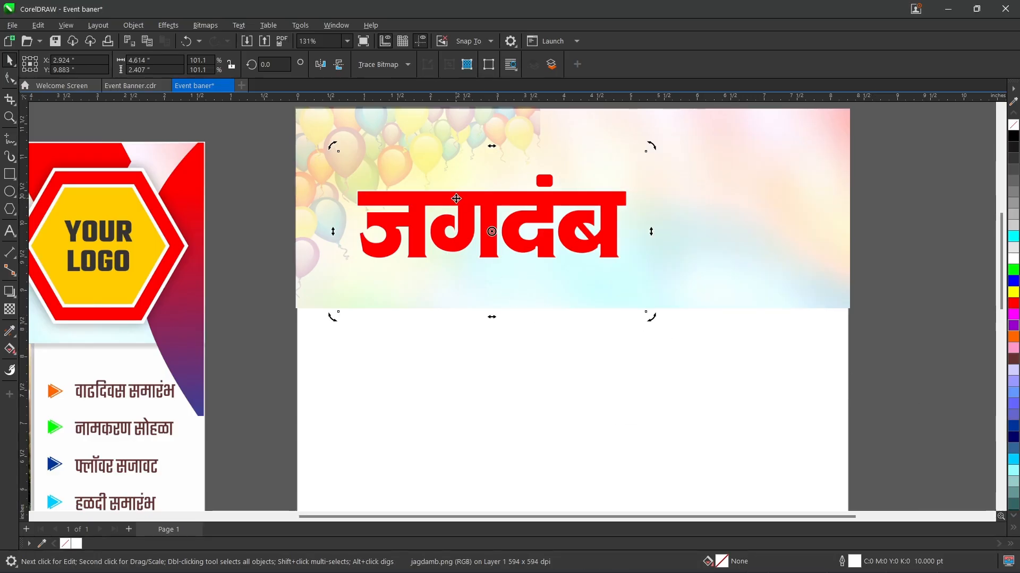
pyautogui.click(9, 293)
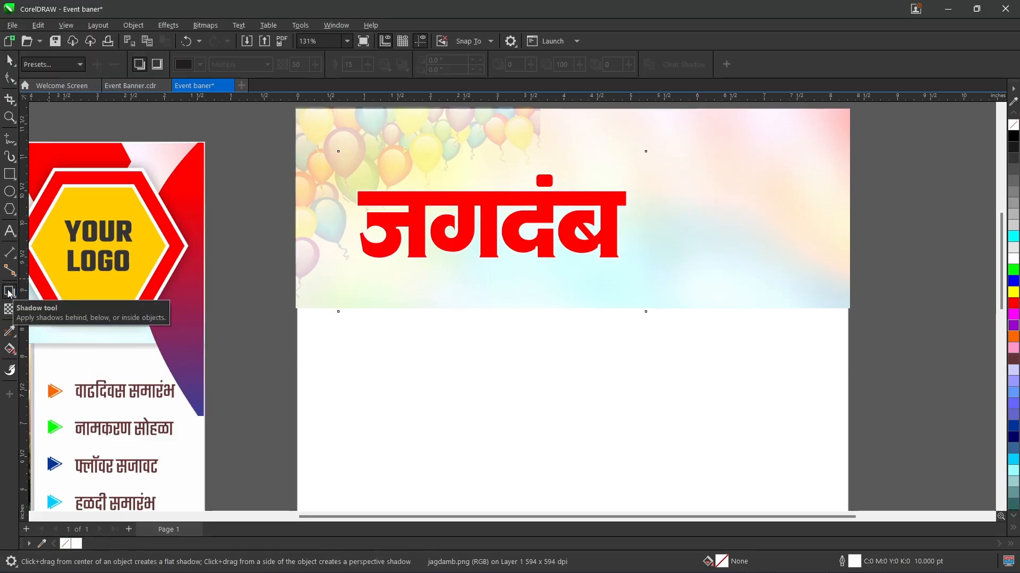
pyautogui.click(80, 65)
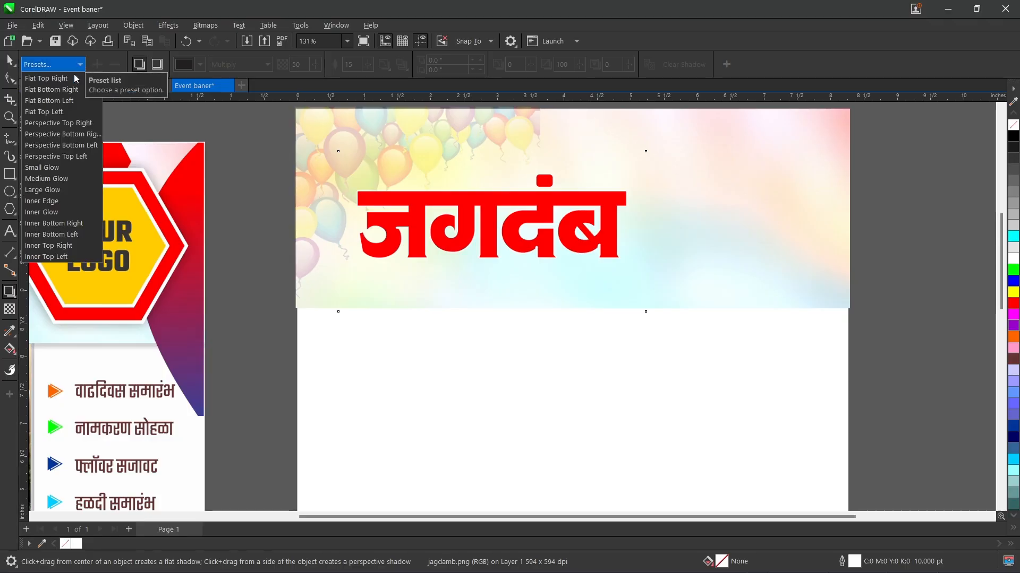
pyautogui.click(61, 89)
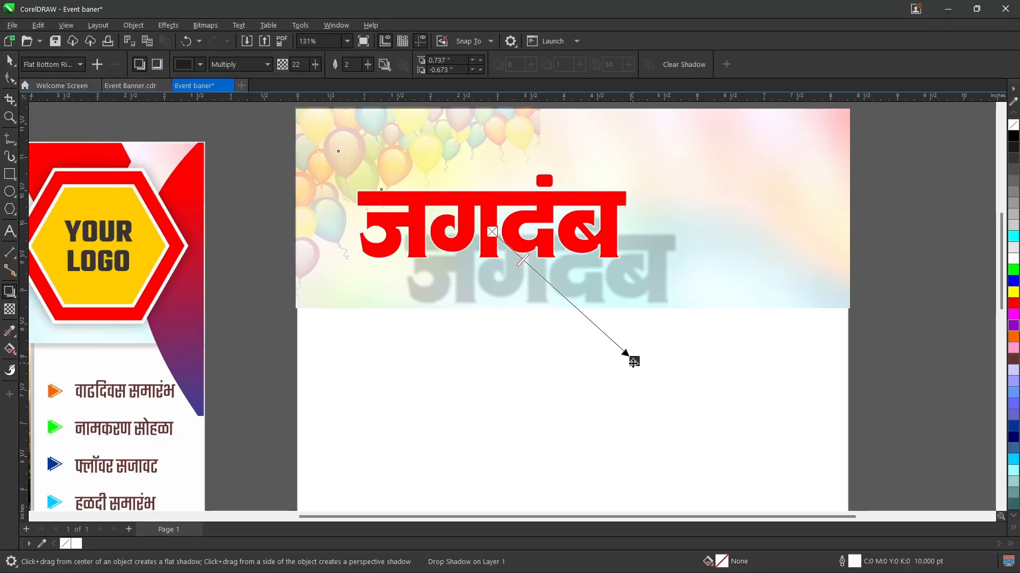
pyautogui.moveTo(634, 363); pyautogui.dragTo(552, 265)
pyautogui.moveTo(649, 232); pyautogui.dragTo(554, 268)
pyautogui.moveTo(499, 232); pyautogui.dragTo(494, 271)
pyautogui.click(61, 65)
pyautogui.click(56, 89)
pyautogui.moveTo(633, 361); pyautogui.dragTo(491, 271)
pyautogui.moveTo(649, 232); pyautogui.dragTo(550, 276)
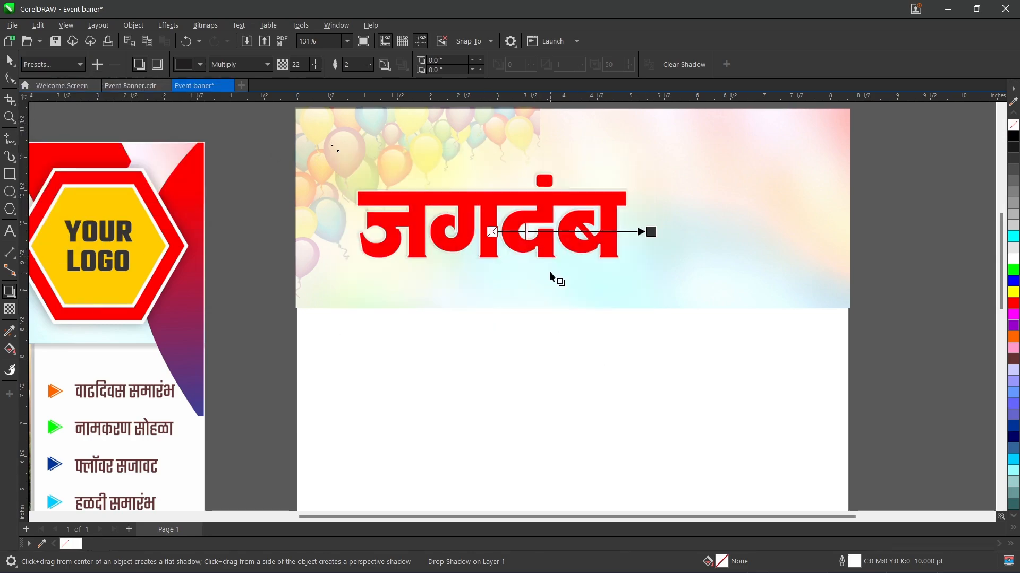
pyautogui.scroll(2, 441, 205)
pyautogui.scroll(-1, 442, 205)
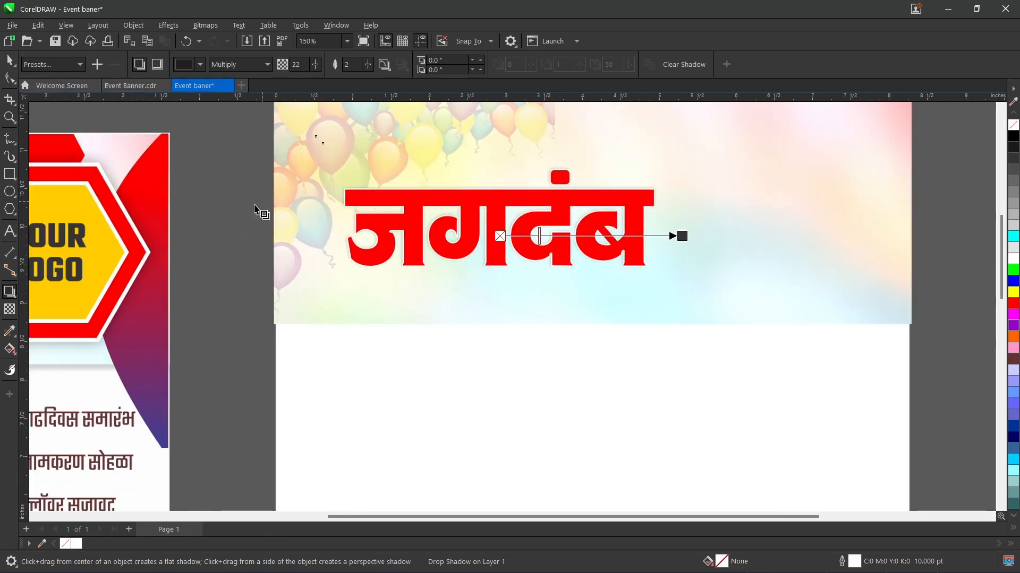
# Step: Move the shadowed jagdamb title to the upper-left area of the header, leaving a small margin to the page edges
pyautogui.click(10, 60)
pyautogui.scroll(-2, 265, 165)
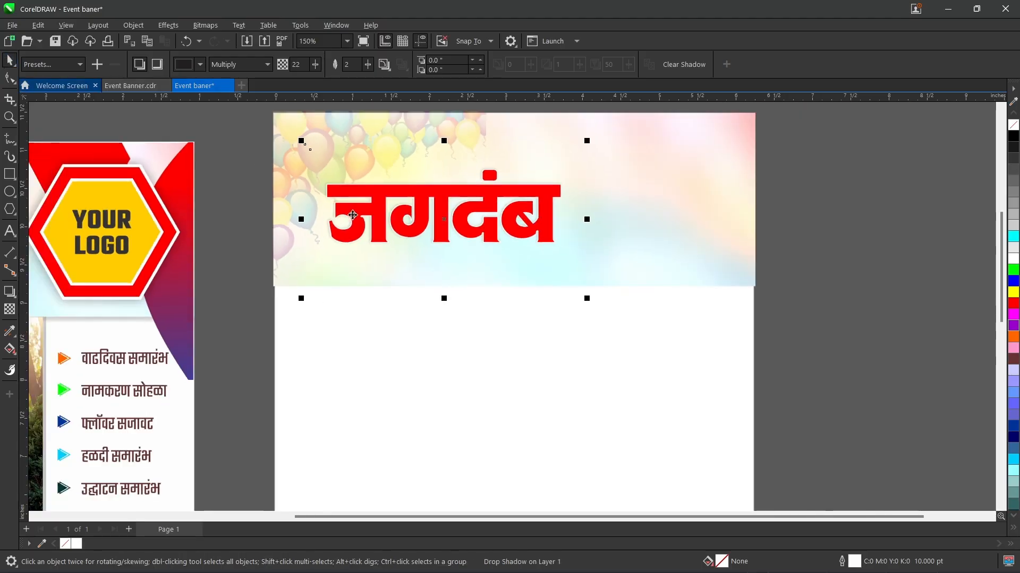
pyautogui.moveTo(362, 186); pyautogui.dragTo(321, 145)
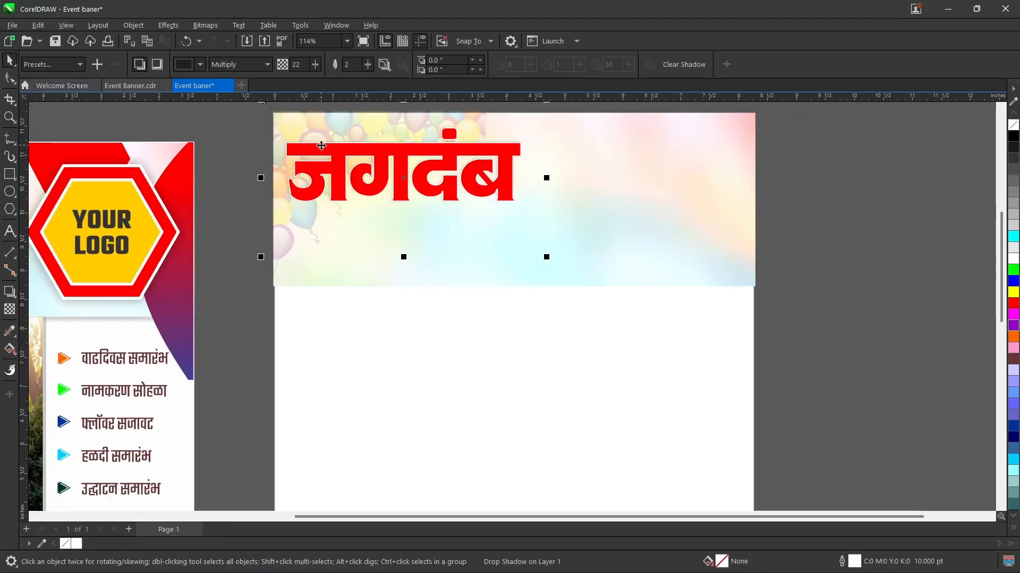
pyautogui.press('Up')
pyautogui.press('Up')
pyautogui.press('Up')
pyautogui.press('Up')
pyautogui.press('Up')
pyautogui.press('Up')
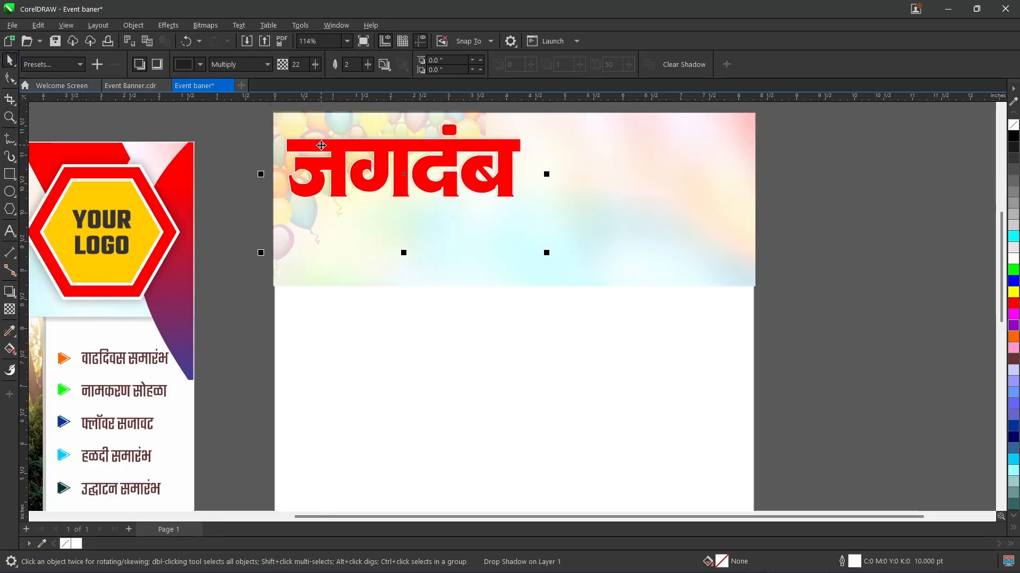
pyautogui.press('Up')
pyautogui.press('Up')
pyautogui.press('Up')
pyautogui.press('Up')
pyautogui.press('Up')
pyautogui.press('Up')
pyautogui.press('Up')
pyautogui.press('Up')
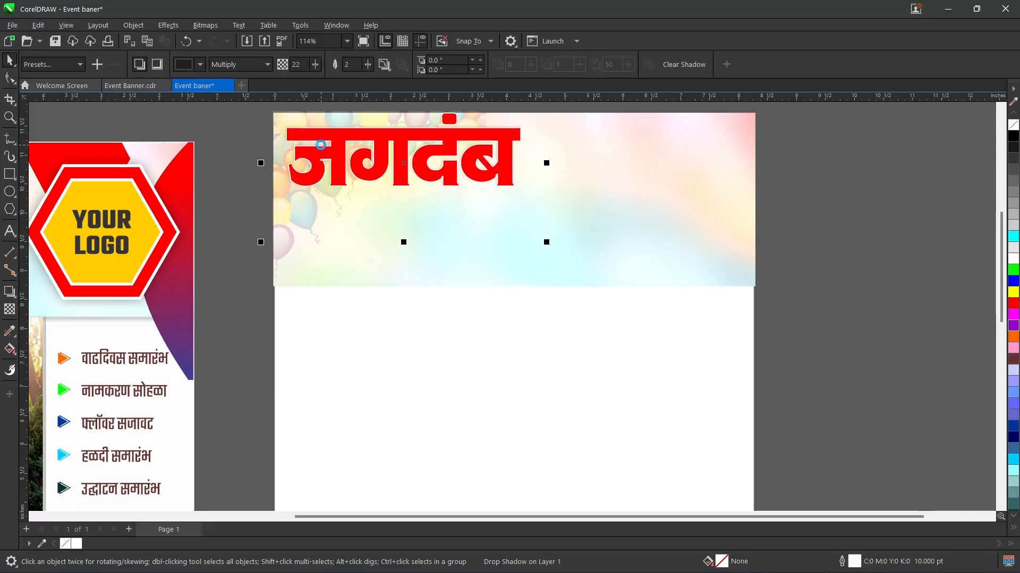
pyautogui.press('Right')
pyautogui.press('Right')
pyautogui.press('Right')
pyautogui.press('Right')
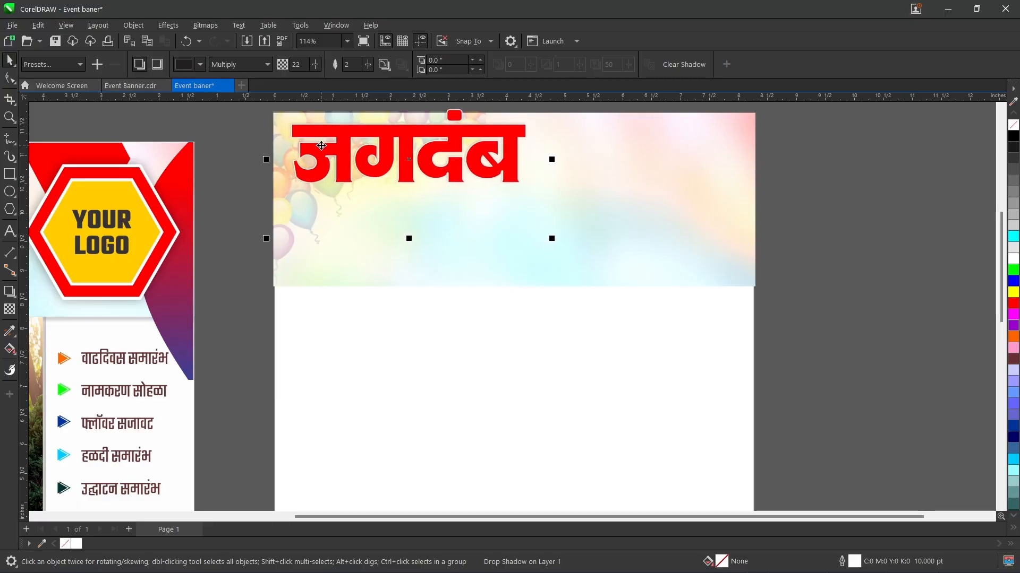
pyautogui.press('Down')
pyautogui.press('Down')
pyautogui.press('Down')
pyautogui.press('Down')
pyautogui.press('Down')
pyautogui.press('Down')
pyautogui.press('Down')
pyautogui.press('Down')
pyautogui.press('Down')
pyautogui.press('Down')
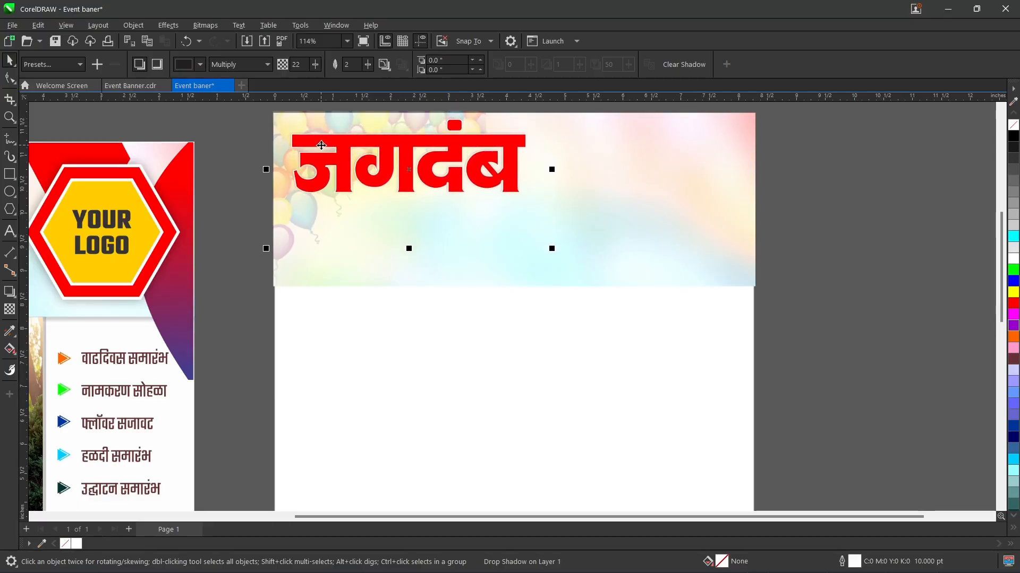
pyautogui.press('Down')
pyautogui.press('Down')
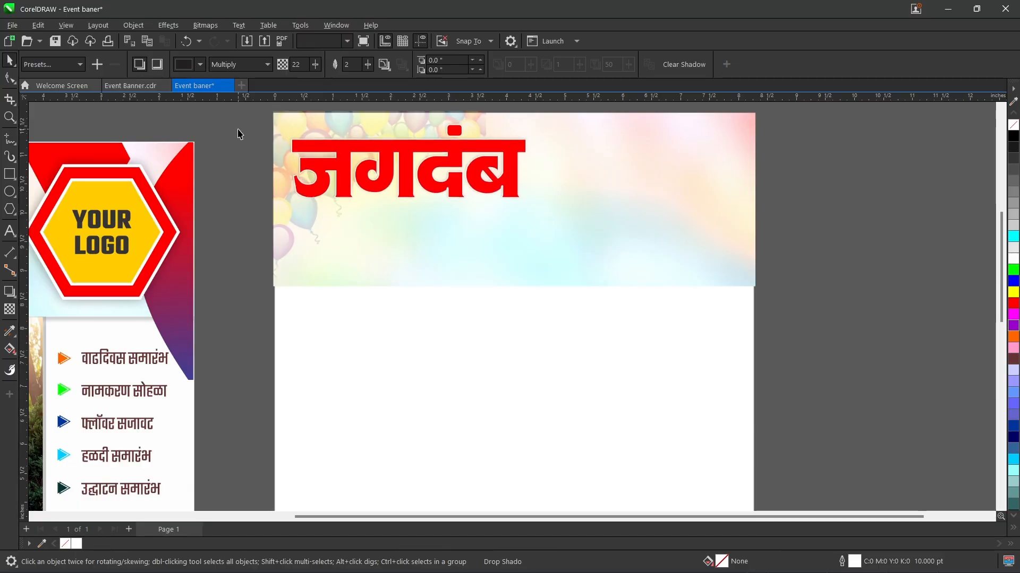
pyautogui.click(238, 134)
# Step: Import the rose image over the header and enlarge it to about 7.83 by 5.54 inches
pyautogui.hotkey('ctrl', 'i')
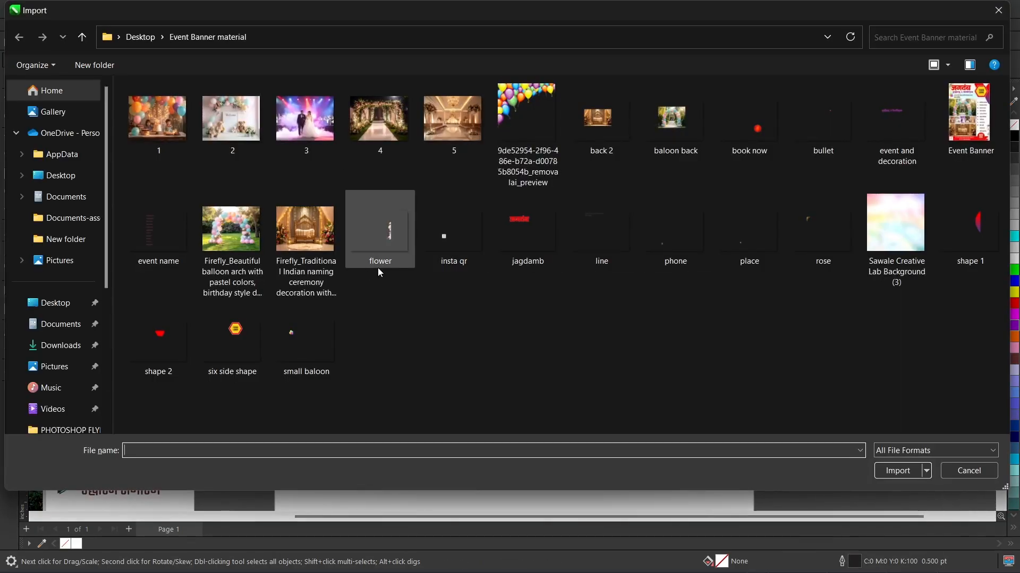
pyautogui.doubleClick(807, 233)
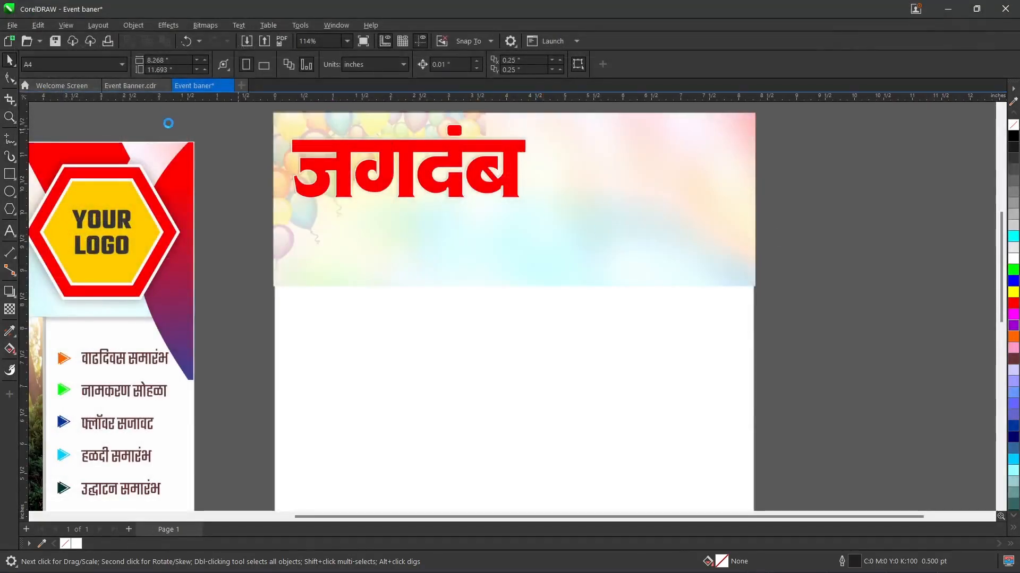
pyautogui.moveTo(212, 146); pyautogui.dragTo(391, 303)
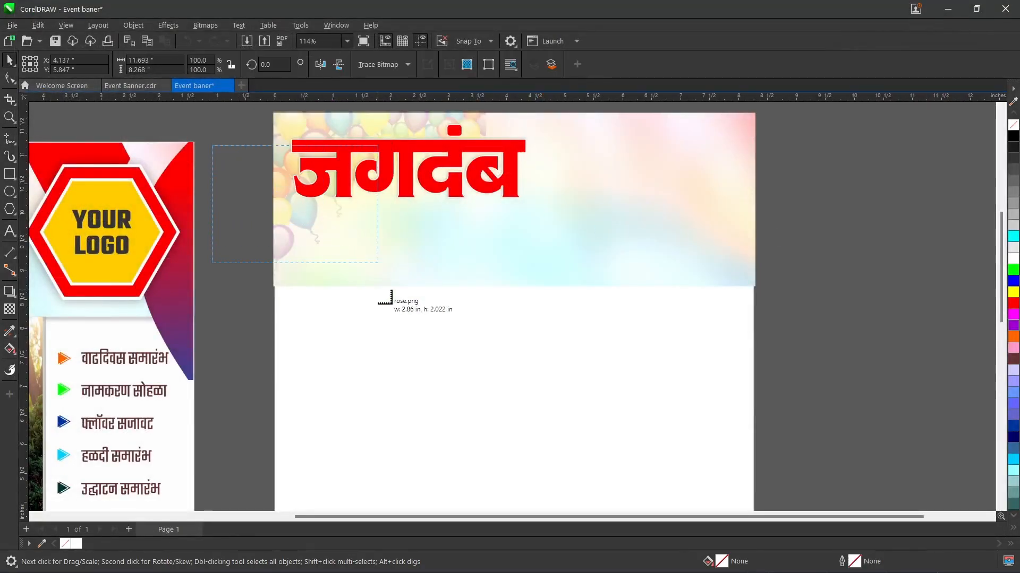
pyautogui.moveTo(330, 266); pyautogui.dragTo(330, 266)
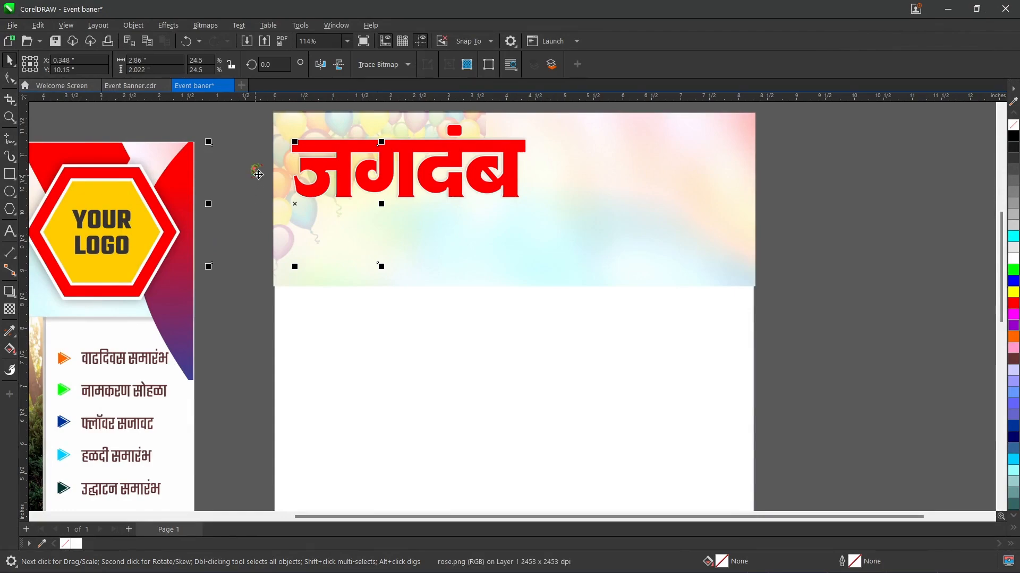
pyautogui.click(196, 27)
pyautogui.click(210, 25)
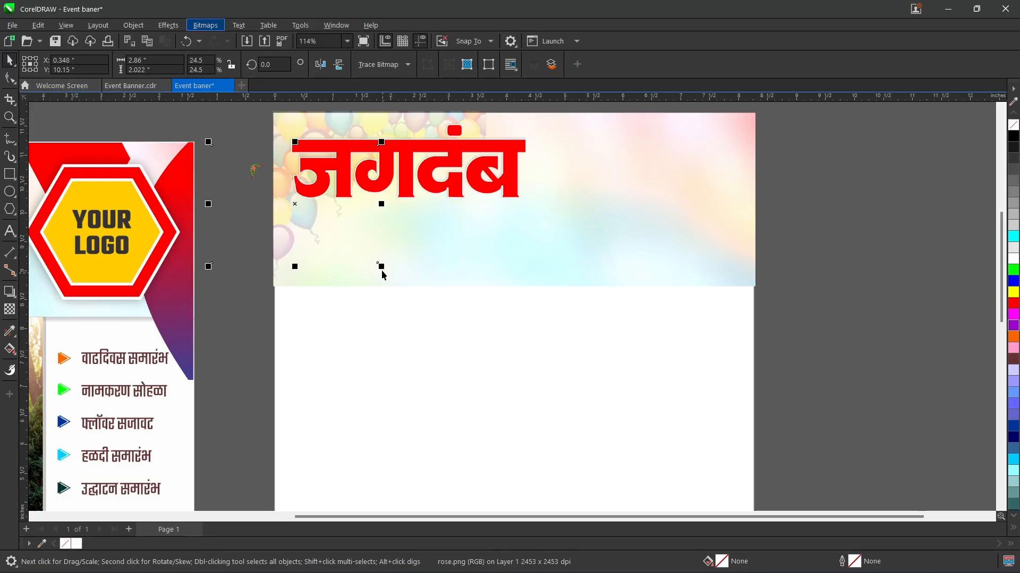
pyautogui.moveTo(380, 268); pyautogui.dragTo(669, 470)
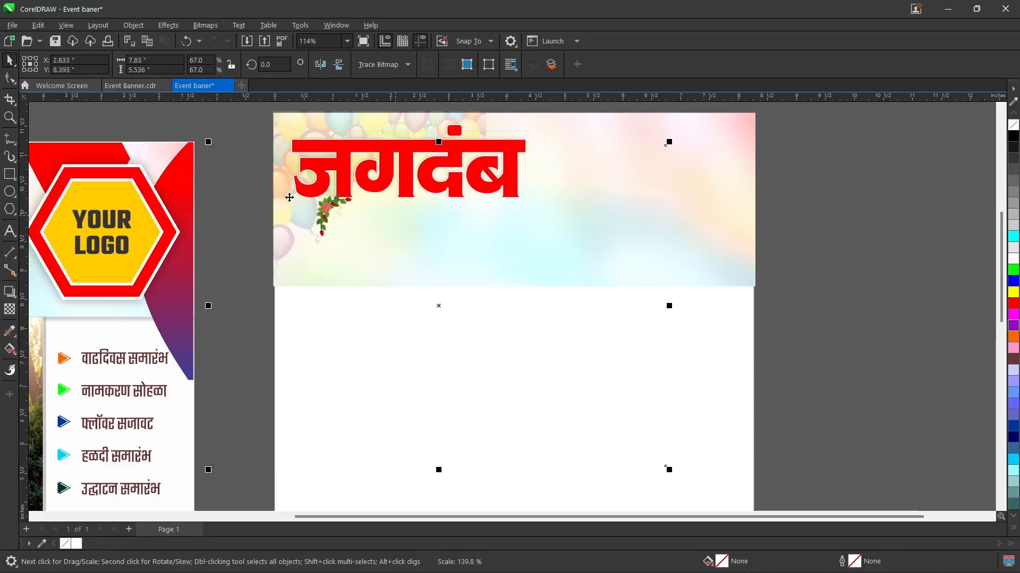
# Step: Crop the rose image around its flower spray to about 1.30 by 1.45 inches
pyautogui.click(8, 102)
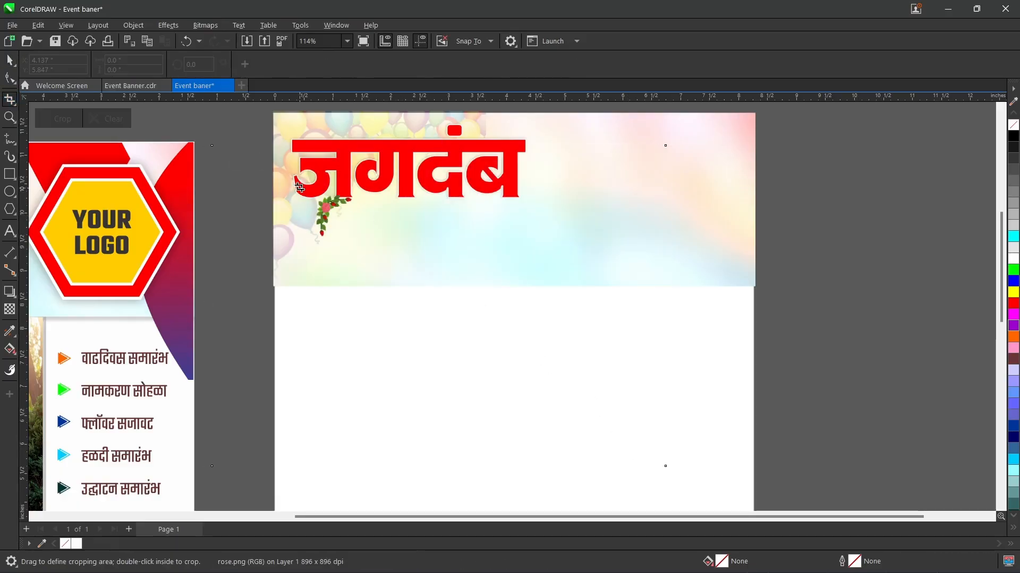
pyautogui.moveTo(299, 178); pyautogui.dragTo(374, 262)
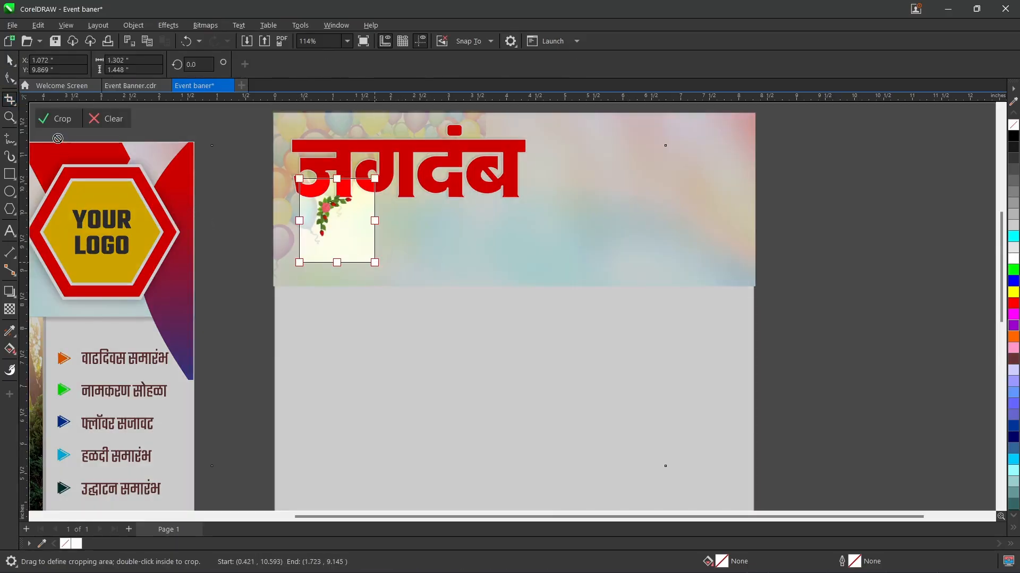
pyautogui.click(16, 78)
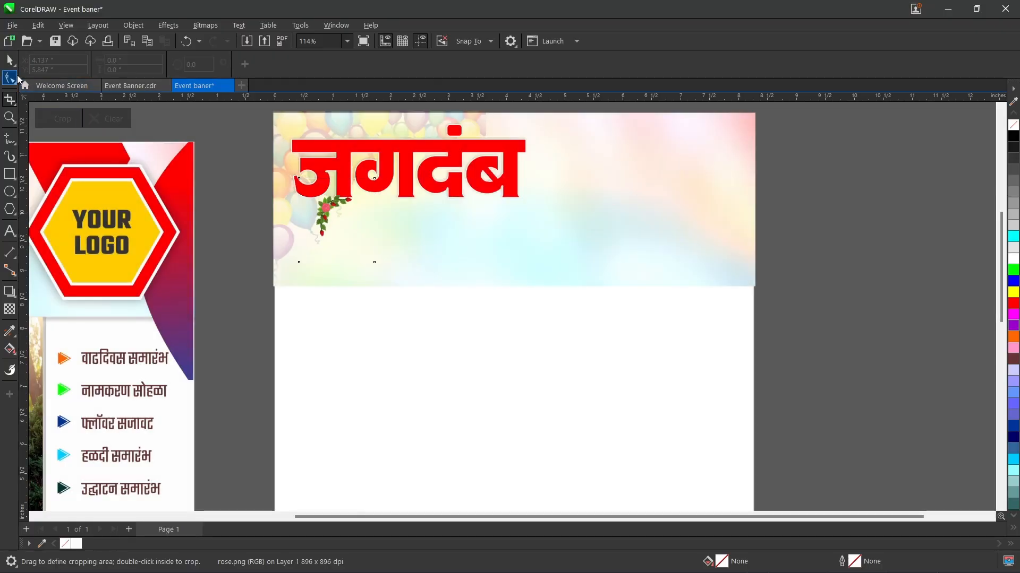
pyautogui.click(9, 59)
pyautogui.press('space')
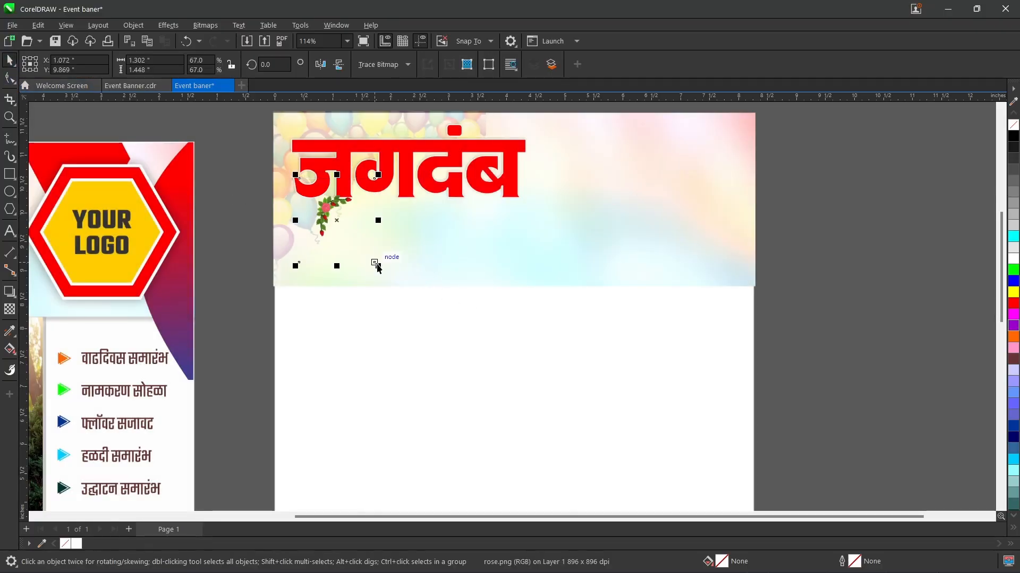
# Step: Enlarge the cropped rose spray to about 2.03 by 2.26 inches and position it in the header's upper-left corner beside the title
pyautogui.moveTo(378, 266); pyautogui.dragTo(420, 313)
pyautogui.moveTo(340, 229); pyautogui.dragTo(291, 136)
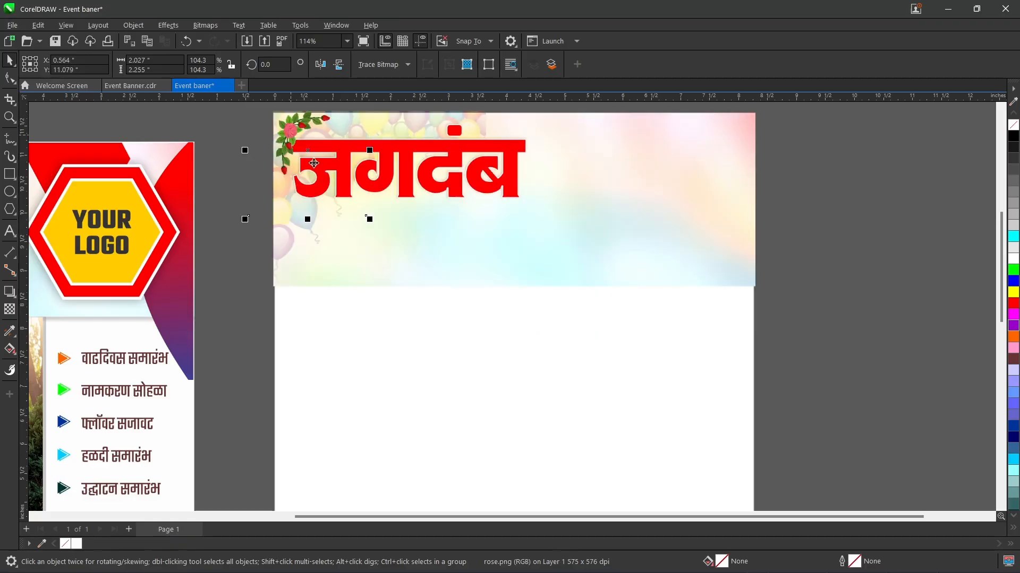
pyautogui.press('Down')
pyautogui.press('Down')
pyautogui.press('Down')
pyautogui.press('Down')
pyautogui.press('Down')
pyautogui.press('Down')
pyautogui.press('Down')
pyautogui.press('Down')
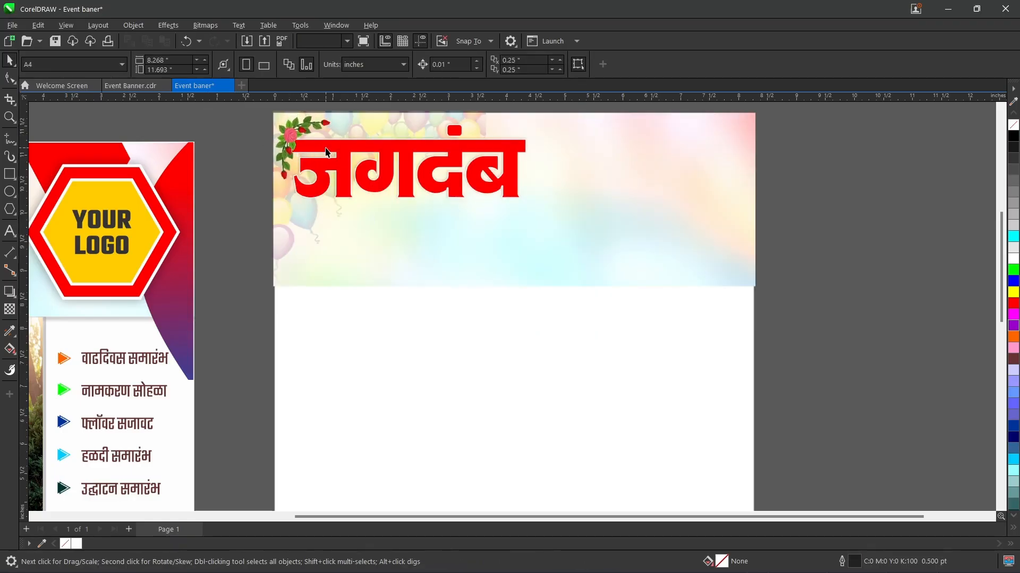
# Step: Nudge the jagdamb title slightly to the right and up within the header, giving the corner rose spray more room
pyautogui.click(416, 154)
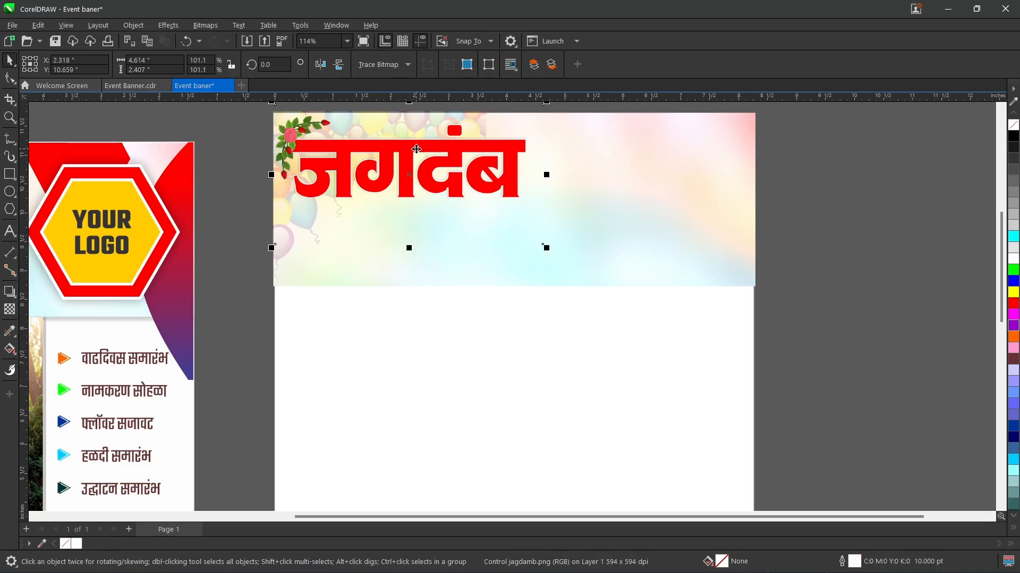
pyautogui.press('Right')
pyautogui.press('Right')
pyautogui.press('Right')
pyautogui.press('Right')
pyautogui.press('Right')
pyautogui.press('Right')
pyautogui.press('Right')
pyautogui.press('Right')
pyautogui.press('Right')
pyautogui.press('Right')
pyautogui.press('Right')
pyautogui.press('Right')
pyautogui.press('Right')
pyautogui.press('Right')
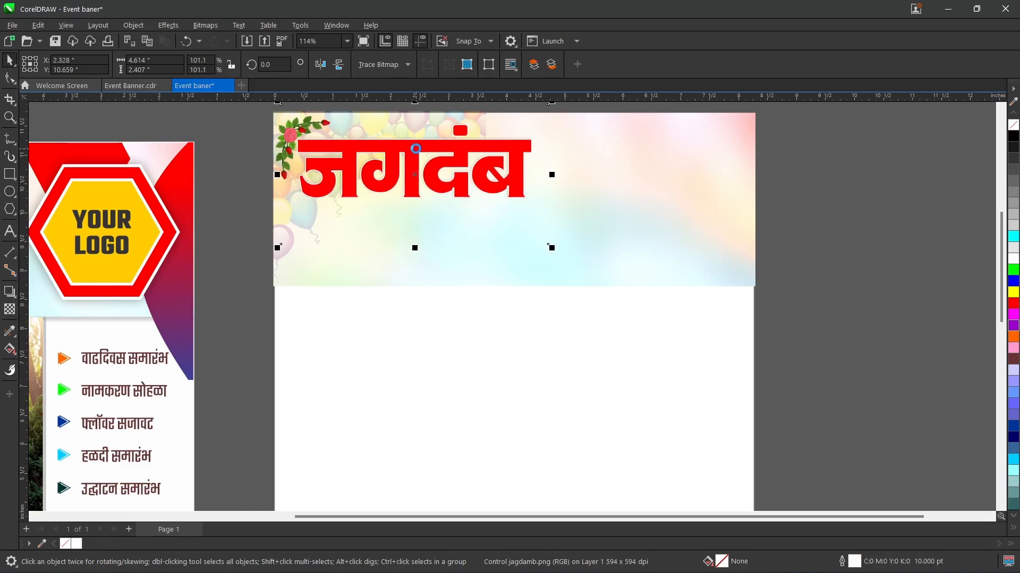
pyautogui.press('Right')
pyautogui.press('Right')
pyautogui.press('Right')
pyautogui.press('Right')
pyautogui.press('Right')
pyautogui.press('Right')
pyautogui.press('Right')
pyautogui.press('Right')
pyautogui.press('Up')
pyautogui.press('Up')
pyautogui.click(628, 435)
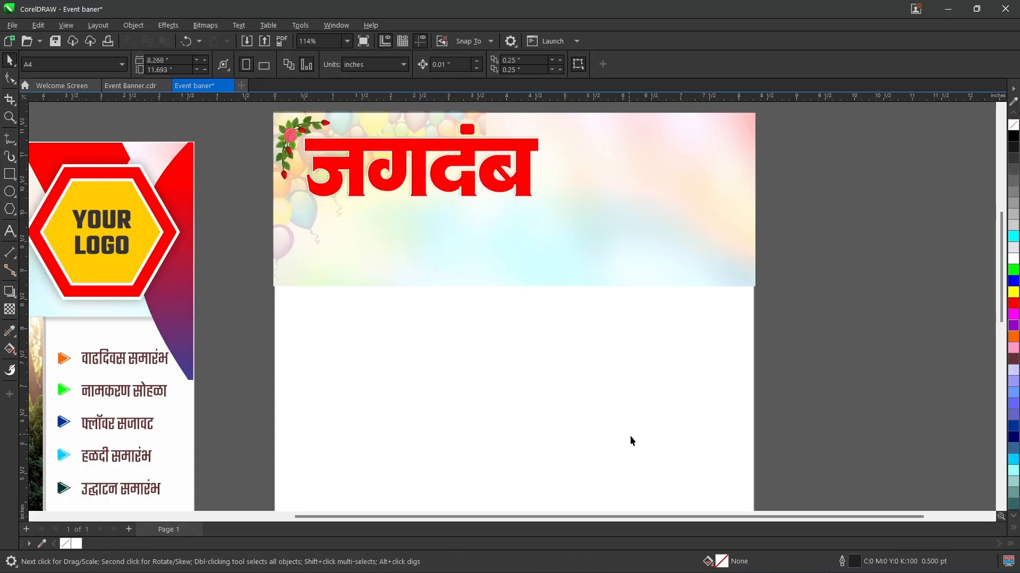
# Step: Examine the available characters of the Infinity 14 font in the glyph collection
pyautogui.moveTo(680, 515); pyautogui.dragTo(612, 514)
pyautogui.hotkey('ctrl', 'F11')
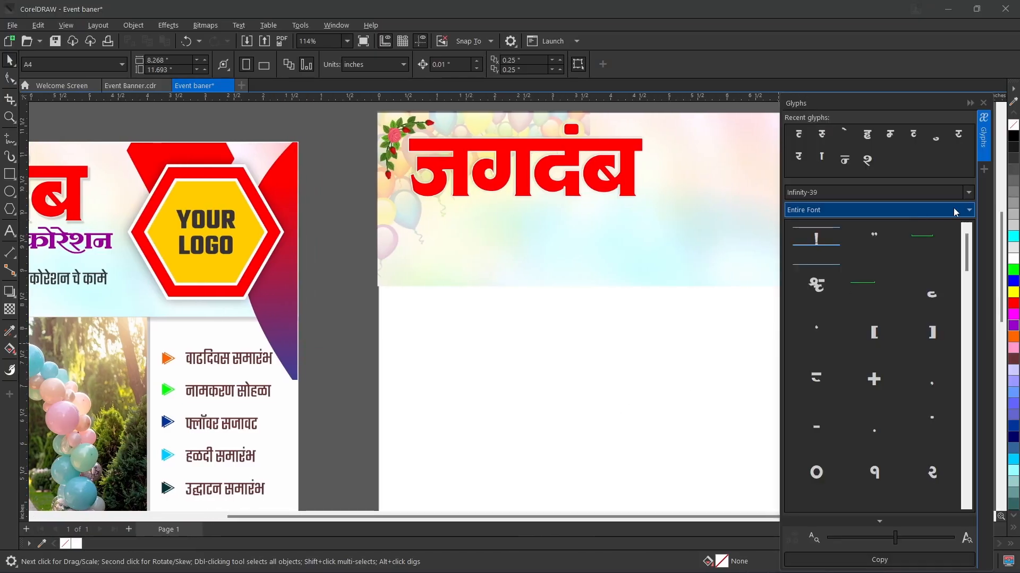
pyautogui.click(969, 193)
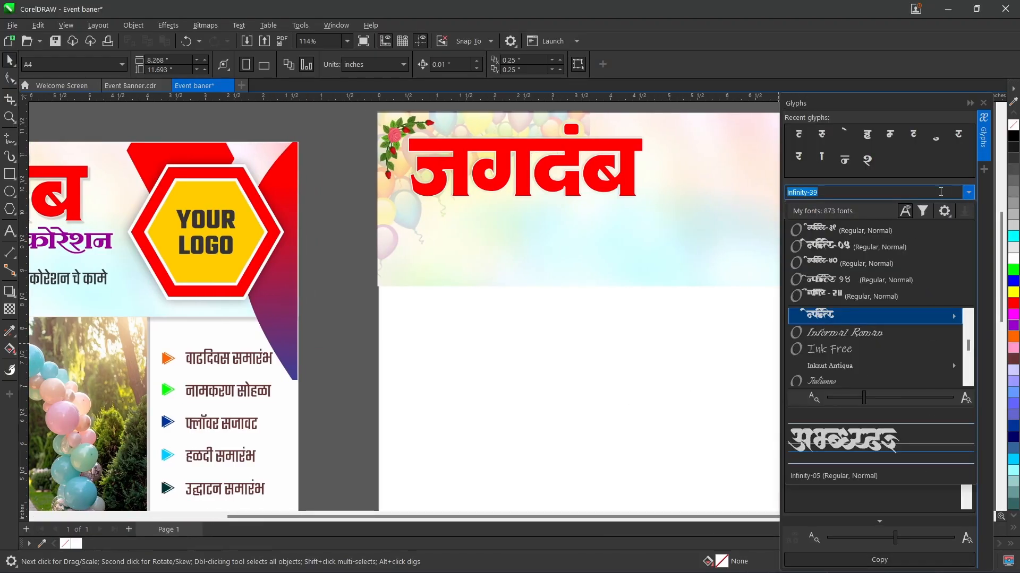
pyautogui.click(841, 281)
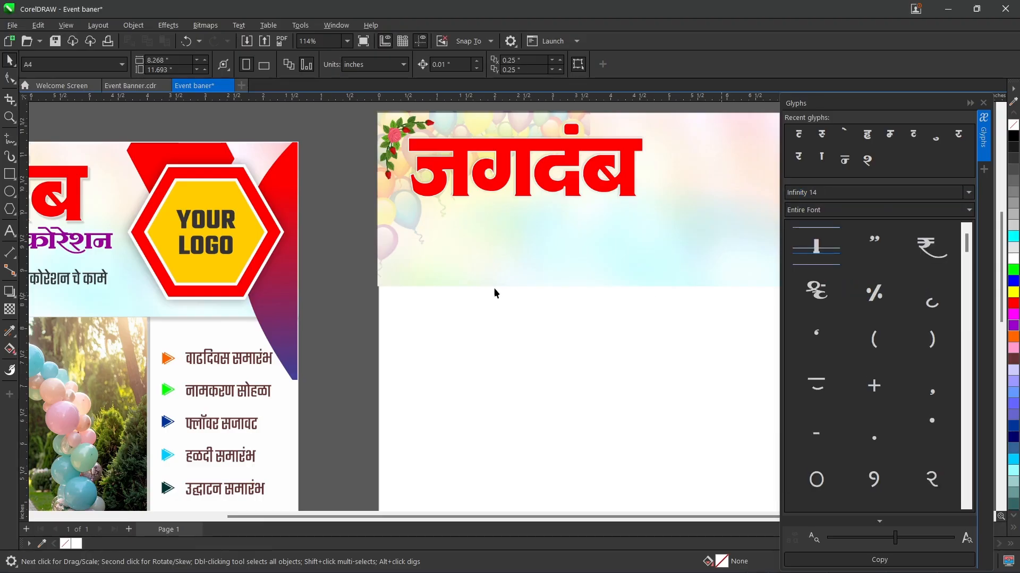
pyautogui.moveTo(398, 517); pyautogui.dragTo(283, 529)
pyautogui.moveTo(450, 516); pyautogui.dragTo(600, 505)
pyautogui.scroll(-5, 843, 426)
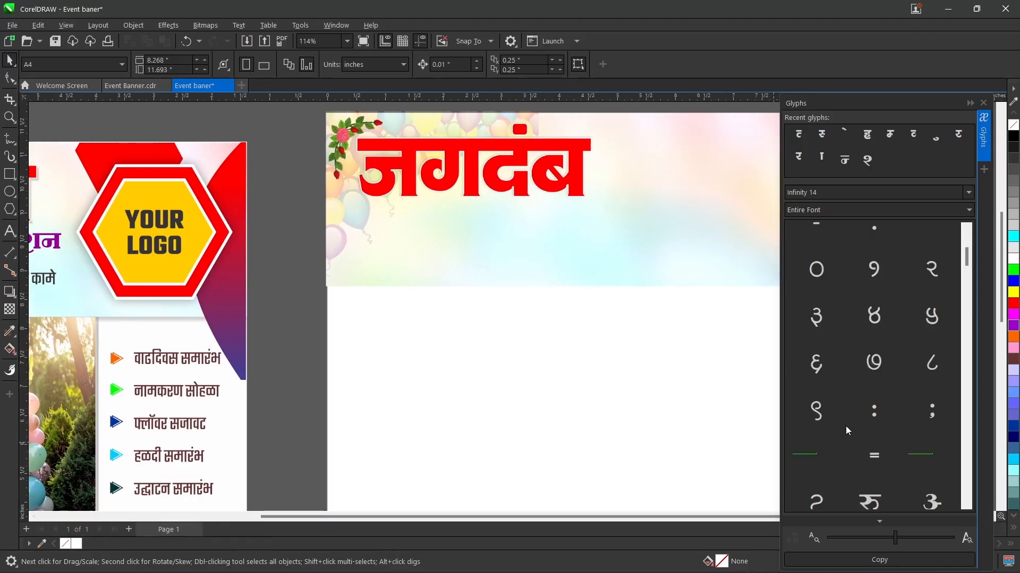
pyautogui.click(985, 104)
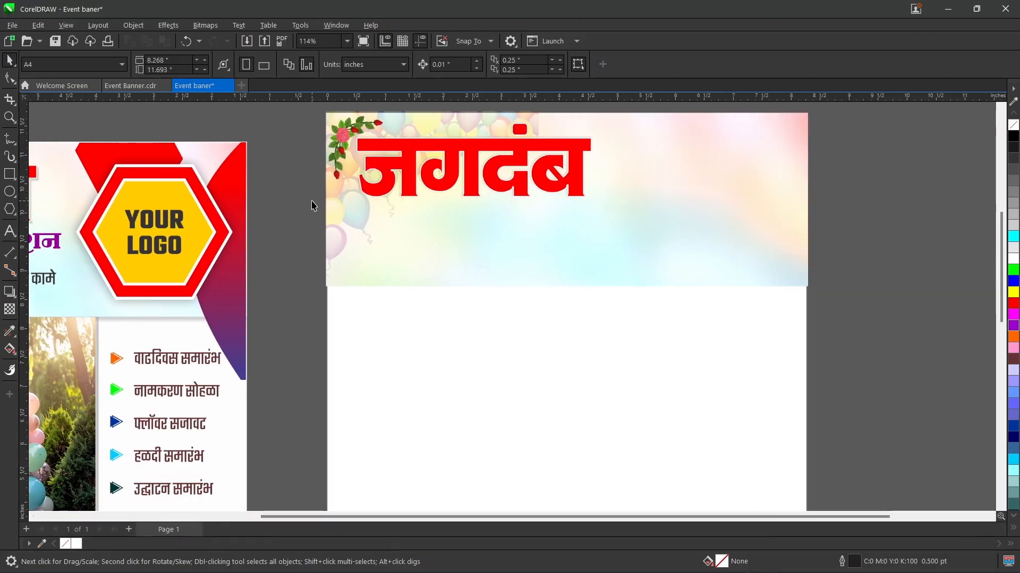
# Step: Import the event and decoration image and place it below the jagdamb title at about 2.44 by 1.72 inches
pyautogui.click(312, 205)
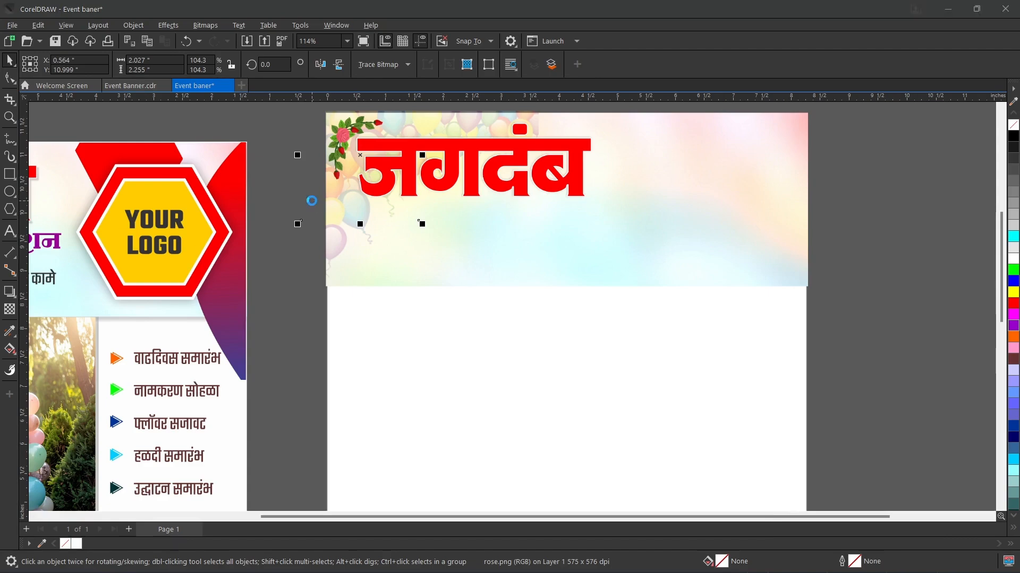
pyautogui.hotkey('ctrl', 'i')
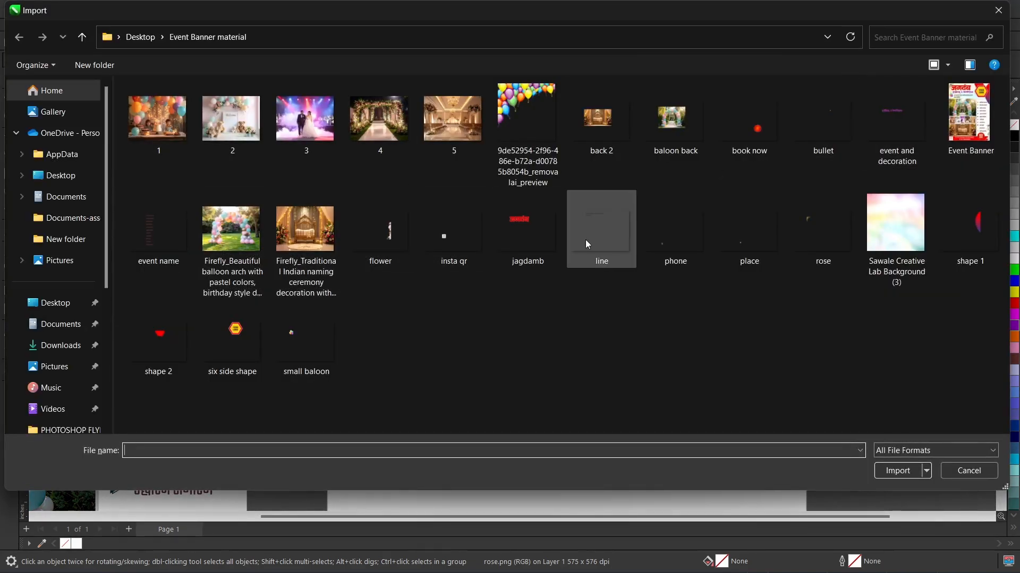
pyautogui.doubleClick(905, 126)
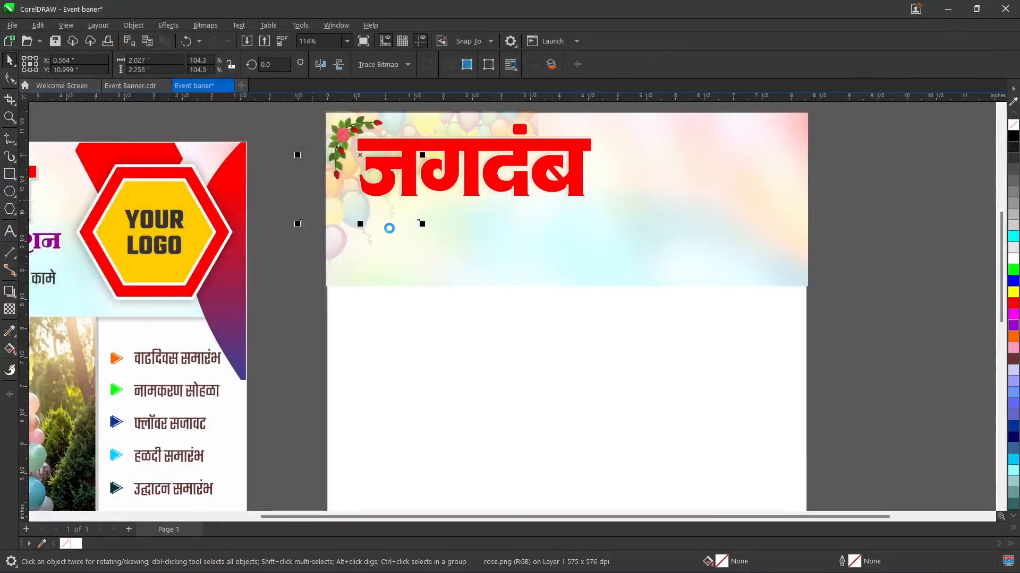
pyautogui.moveTo(402, 207); pyautogui.dragTo(757, 308)
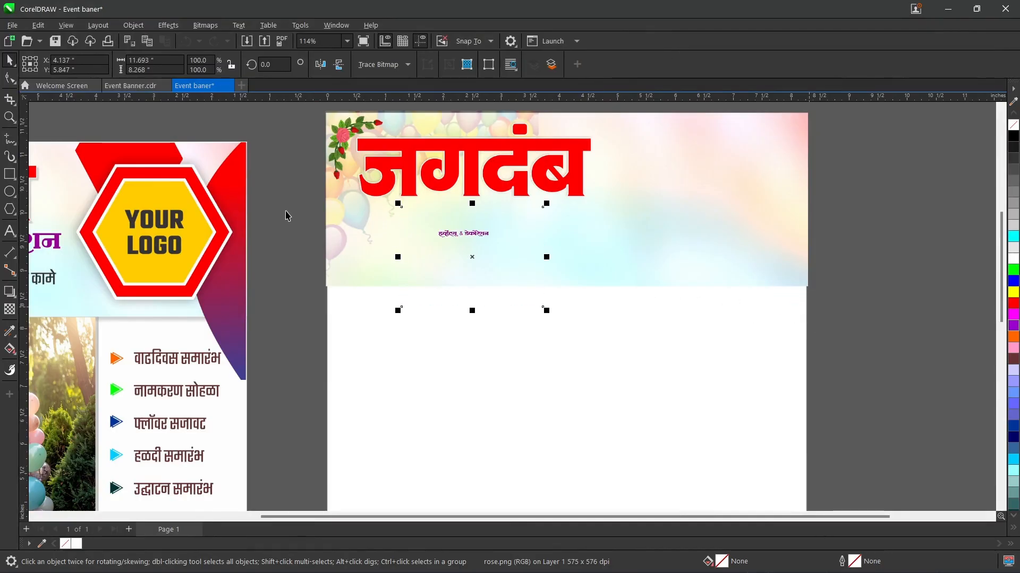
# Step: Crop the event and decoration image around its purple text to about 1.32 by 0.48 inches
pyautogui.click(10, 99)
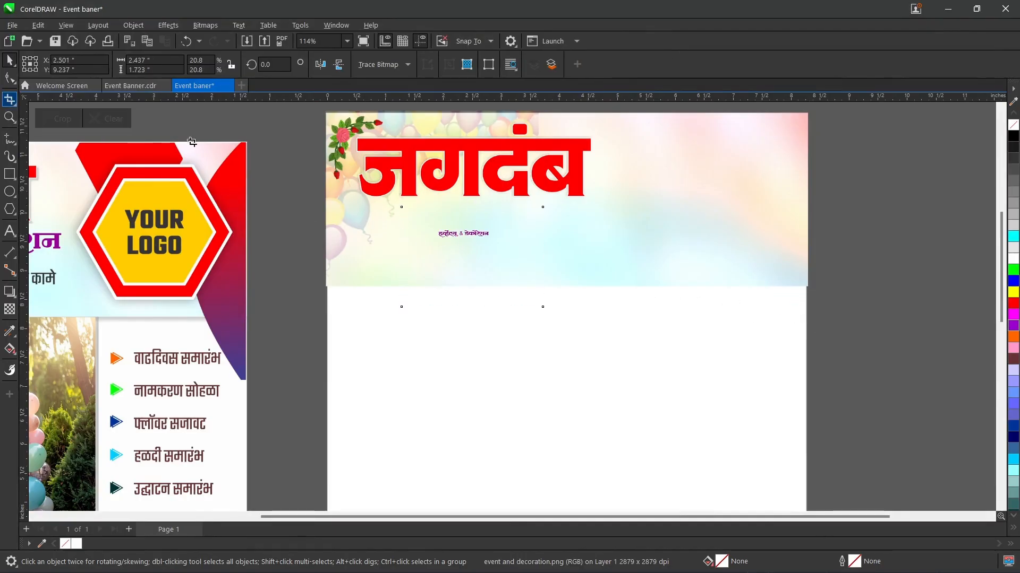
pyautogui.moveTo(428, 221); pyautogui.dragTo(504, 248)
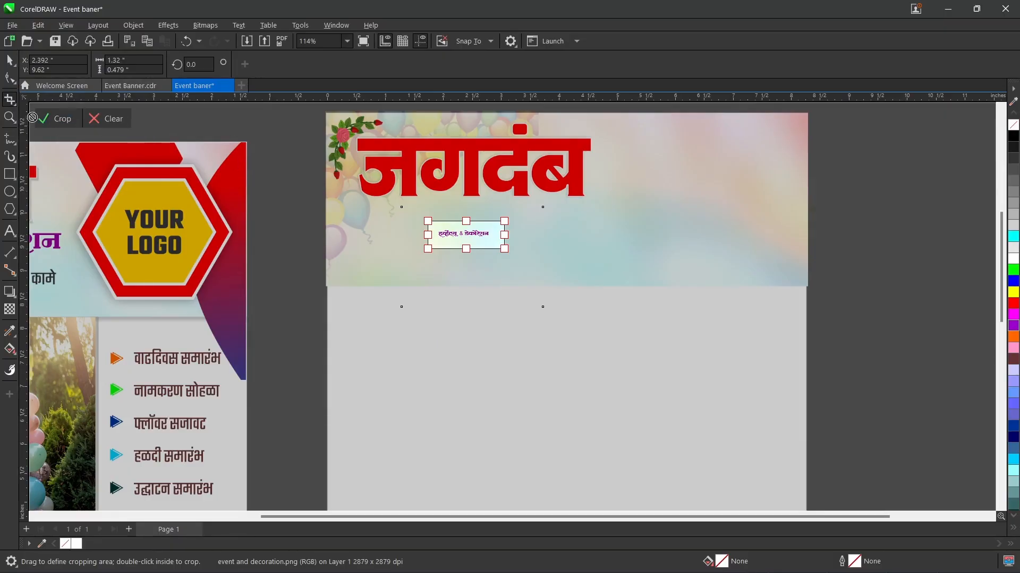
pyautogui.press('Return')
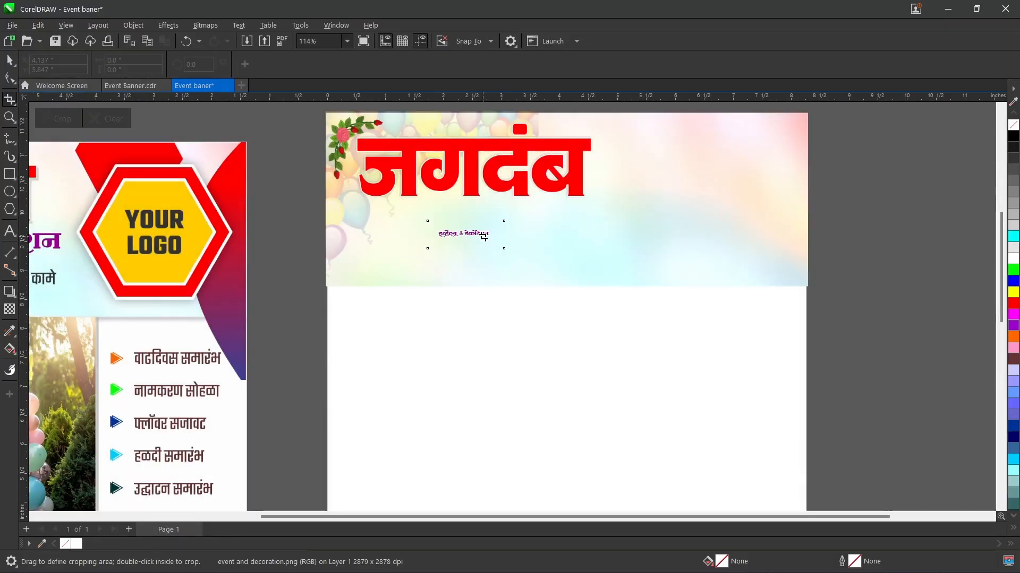
pyautogui.click(10, 62)
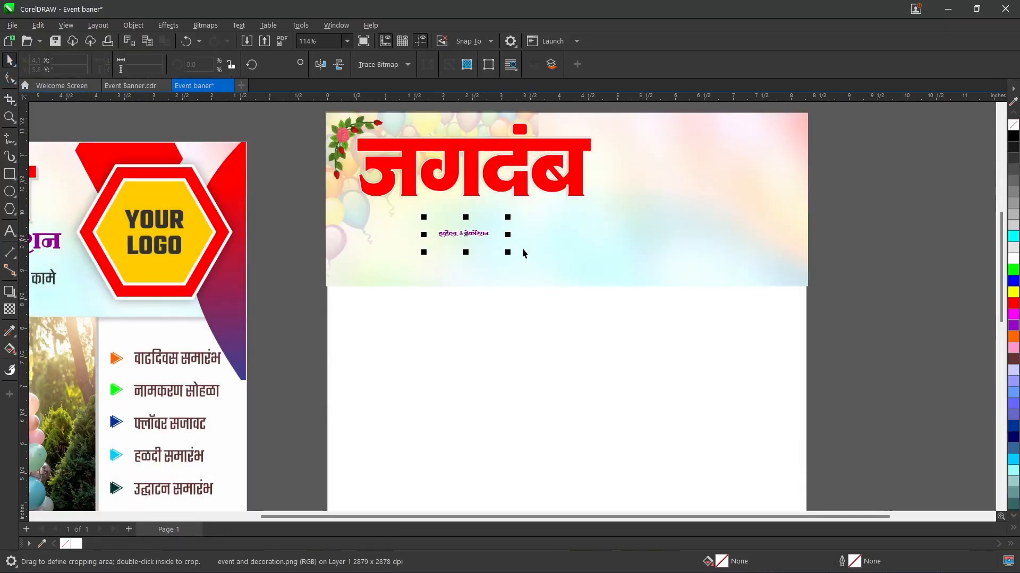
# Step: Enlarge the cropped purple subtitle to about 6.31 by 2.29 inches and position it directly beneath the jagdamb title
pyautogui.moveTo(509, 253); pyautogui.dragTo(607, 336)
pyautogui.moveTo(451, 245); pyautogui.dragTo(485, 231)
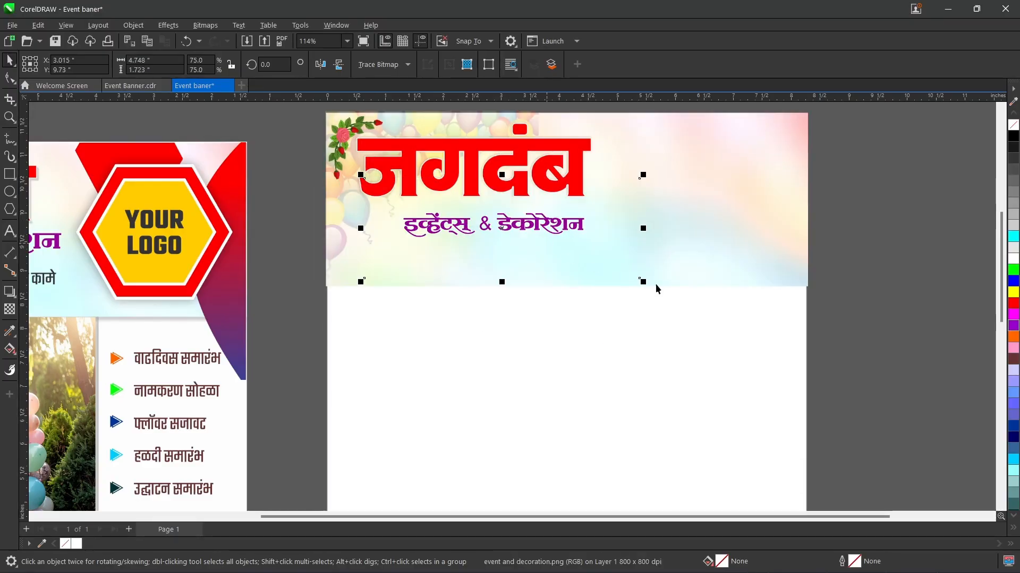
pyautogui.moveTo(644, 280); pyautogui.dragTo(655, 317)
pyautogui.moveTo(456, 224); pyautogui.dragTo(468, 223)
pyautogui.press('Up')
pyautogui.press('Up')
pyautogui.press('Up')
pyautogui.press('Up')
pyautogui.press('Up')
pyautogui.press('Up')
pyautogui.press('Up')
pyautogui.press('Up')
pyautogui.press('Up')
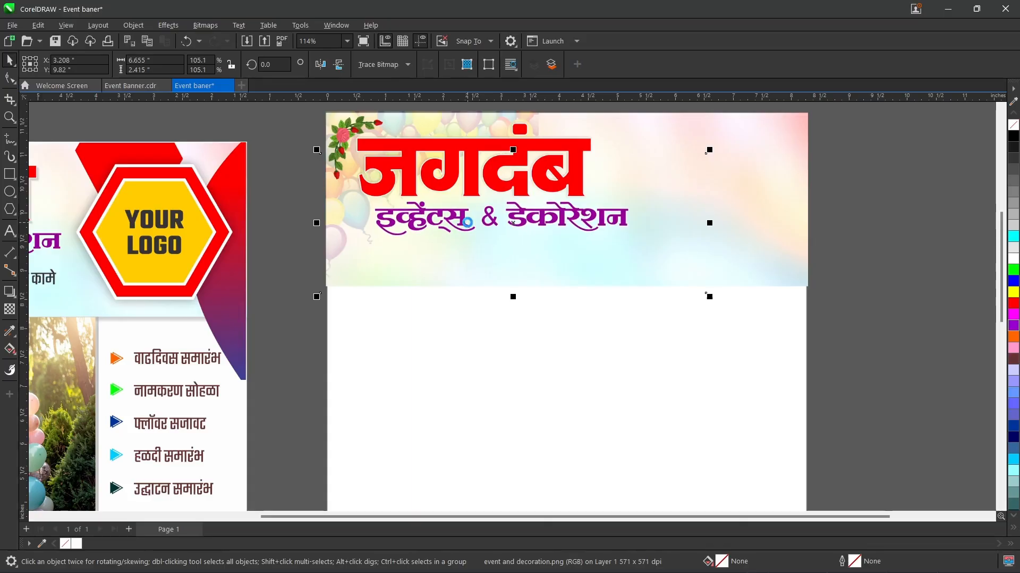
pyautogui.press('Left')
pyautogui.press('Left')
pyautogui.press('Left')
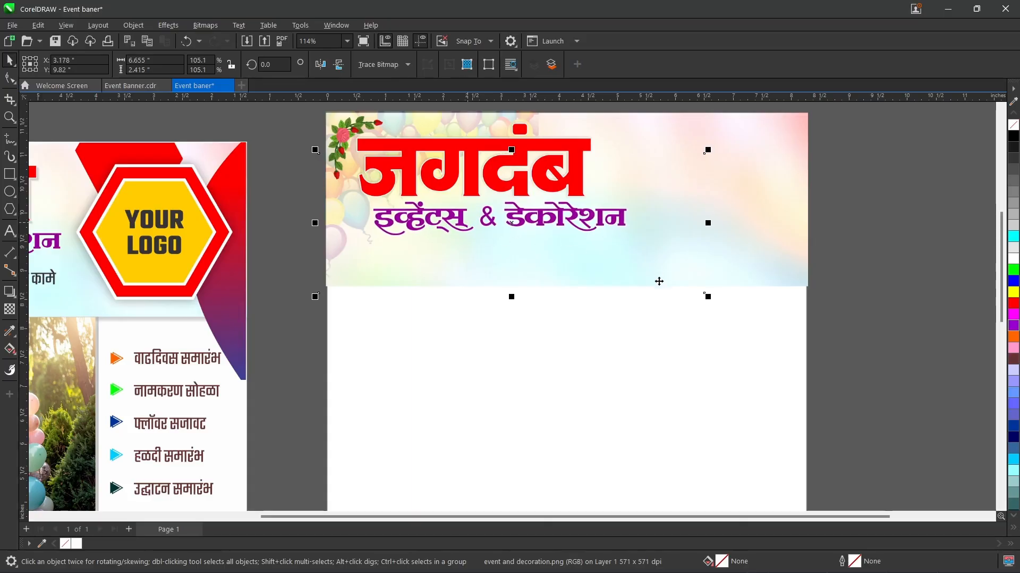
pyautogui.moveTo(708, 297); pyautogui.dragTo(698, 294)
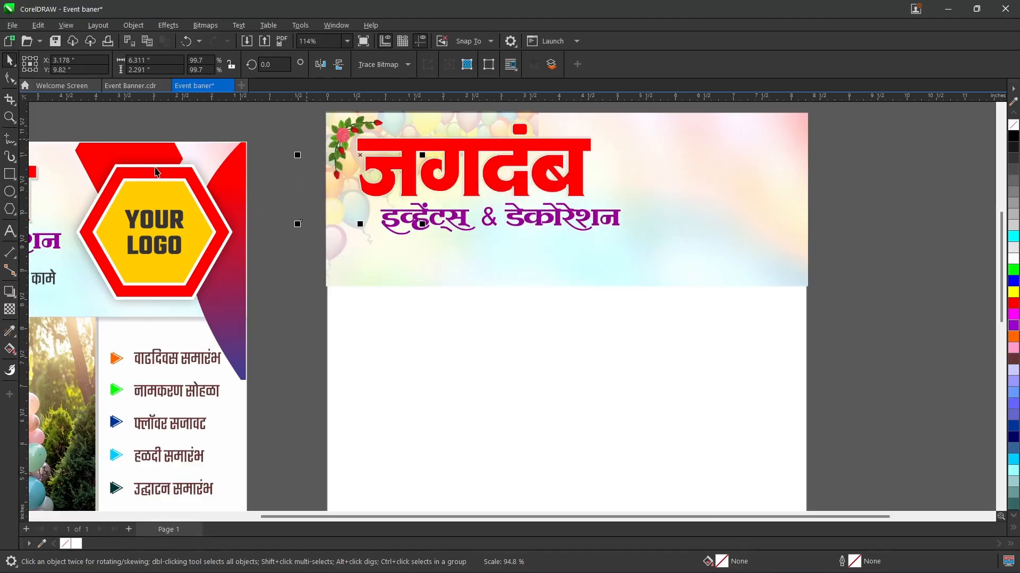
# Step: Sample the deep violet #990099 from the reference banner's subtitle into the colour palette and clear the selection
pyautogui.moveTo(675, 516); pyautogui.dragTo(650, 527)
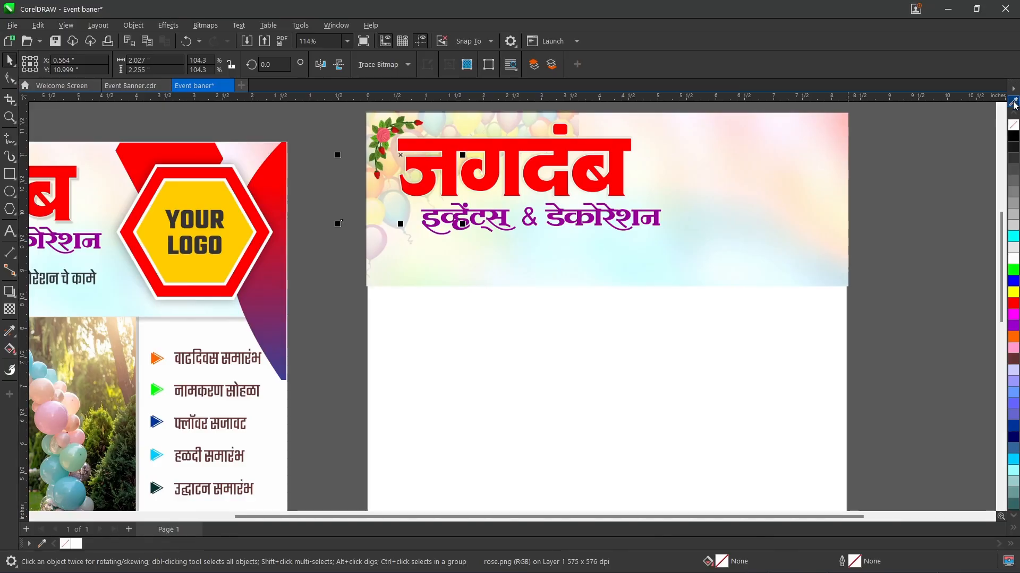
pyautogui.click(1013, 99)
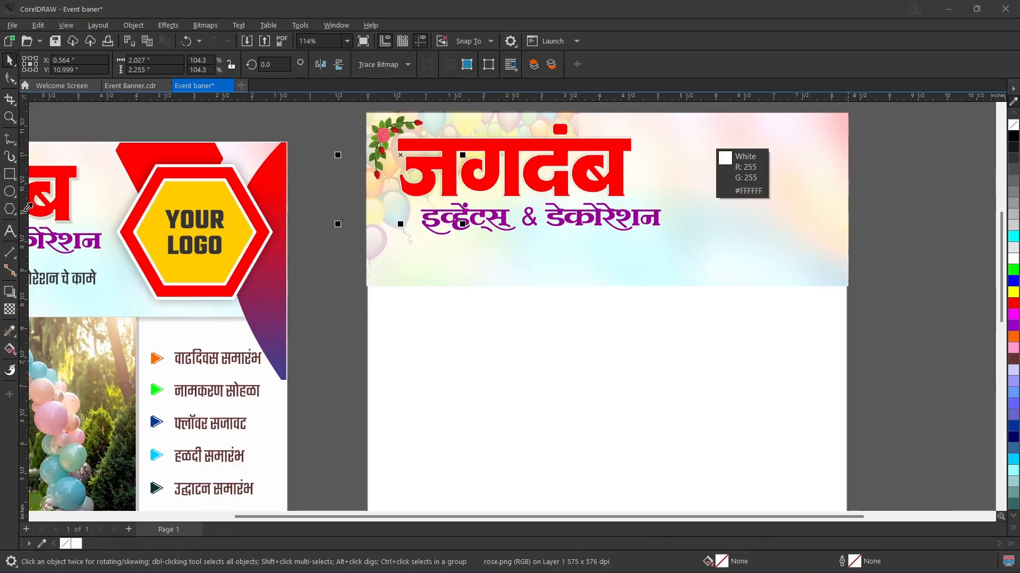
pyautogui.click(63, 233)
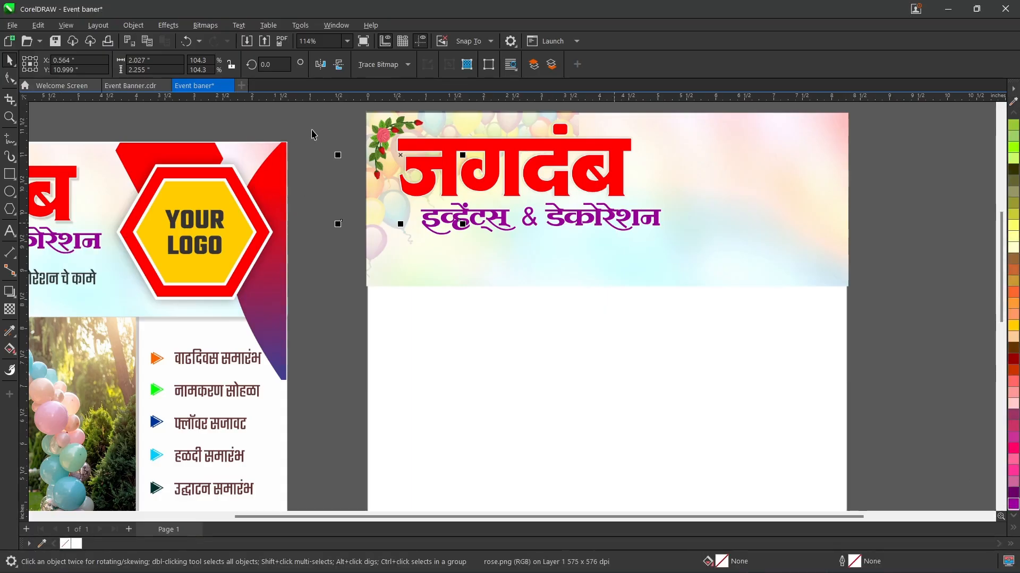
pyautogui.click(340, 125)
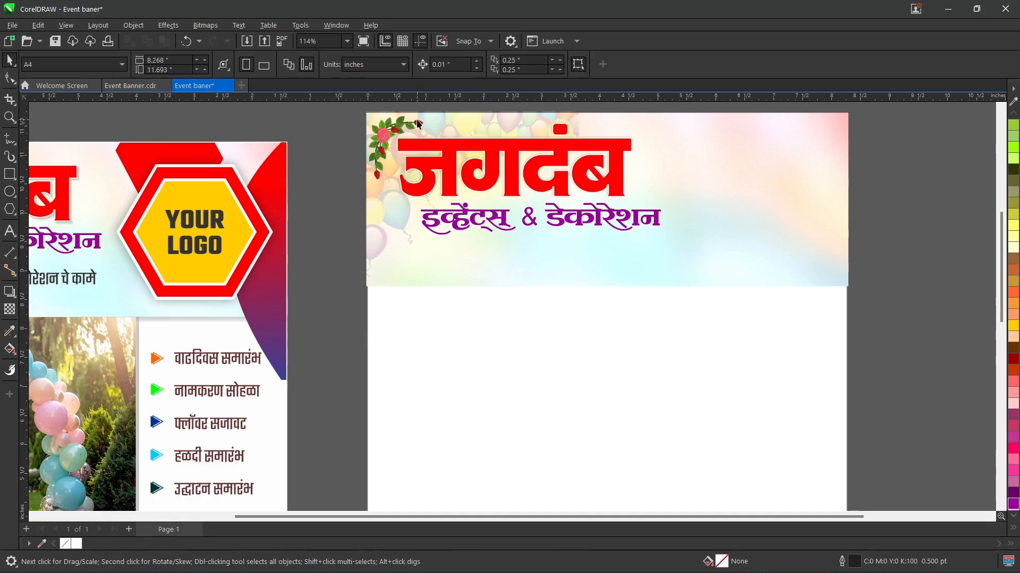
# Step: Import the line image below the purple subtitle at about 4.40 by 3.11 inches
pyautogui.hotkey('ctrl', 'i')
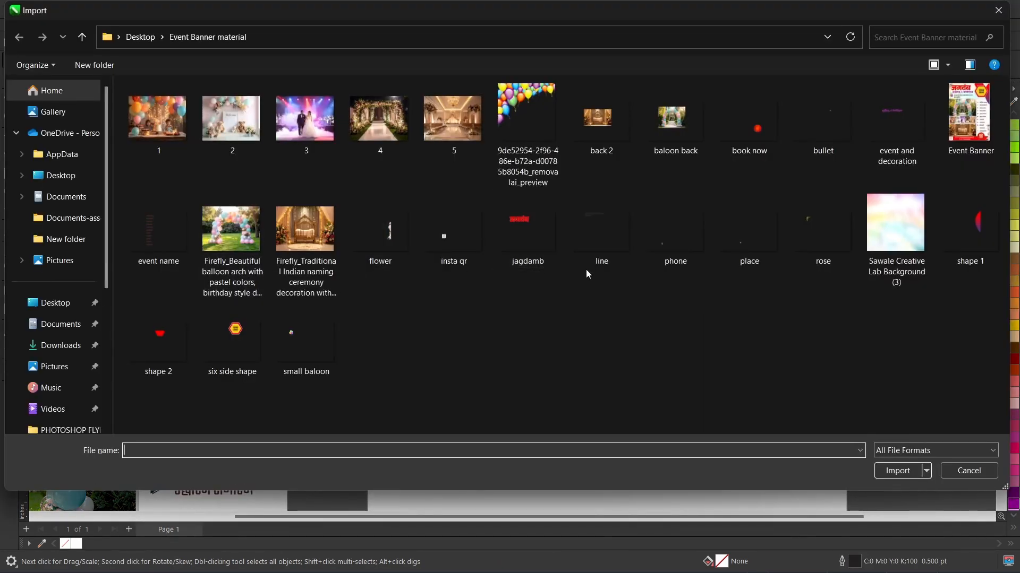
pyautogui.click(605, 264)
pyautogui.doubleClick(604, 264)
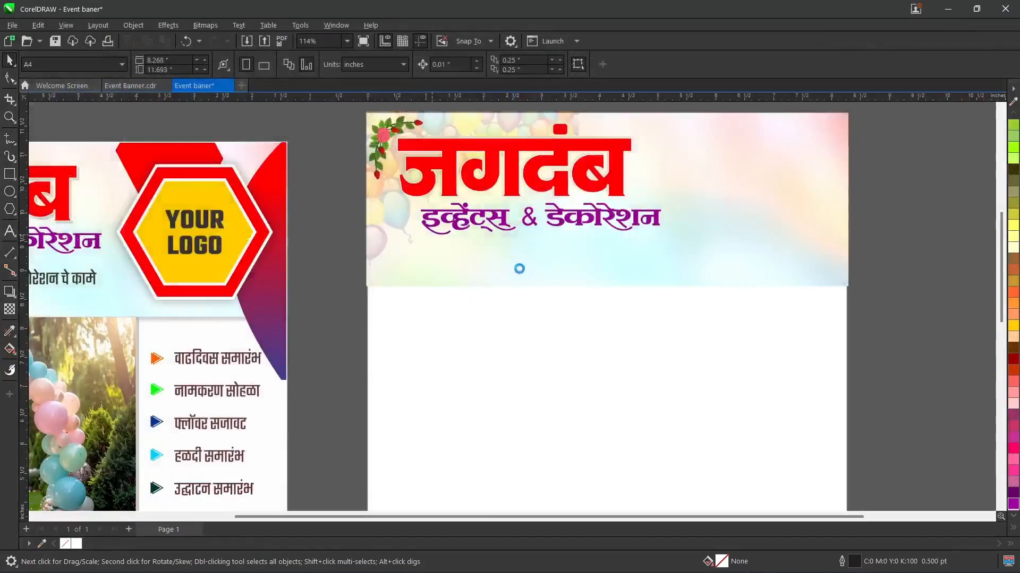
pyautogui.click(417, 251)
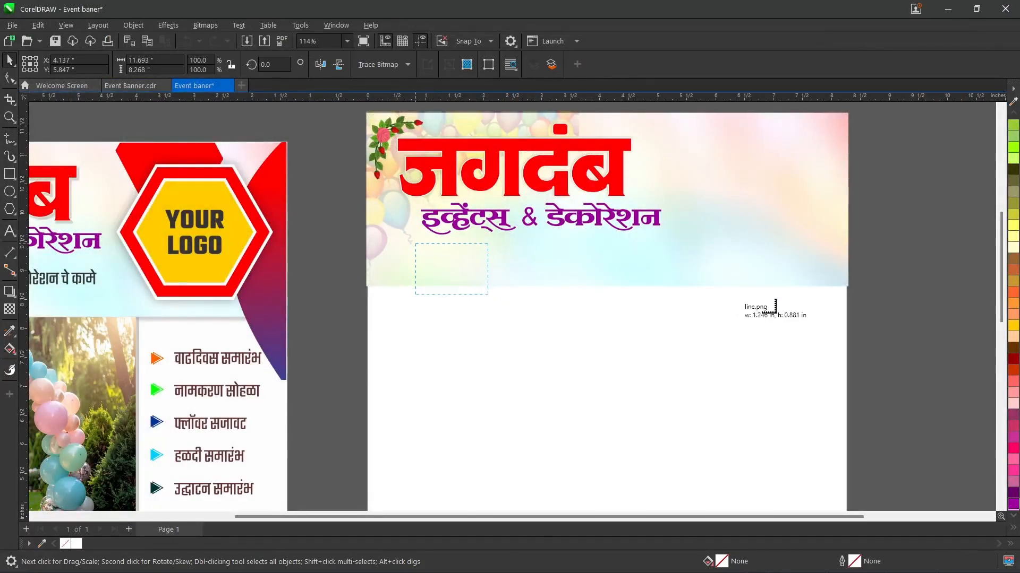
pyautogui.moveTo(892, 325); pyautogui.dragTo(356, 302)
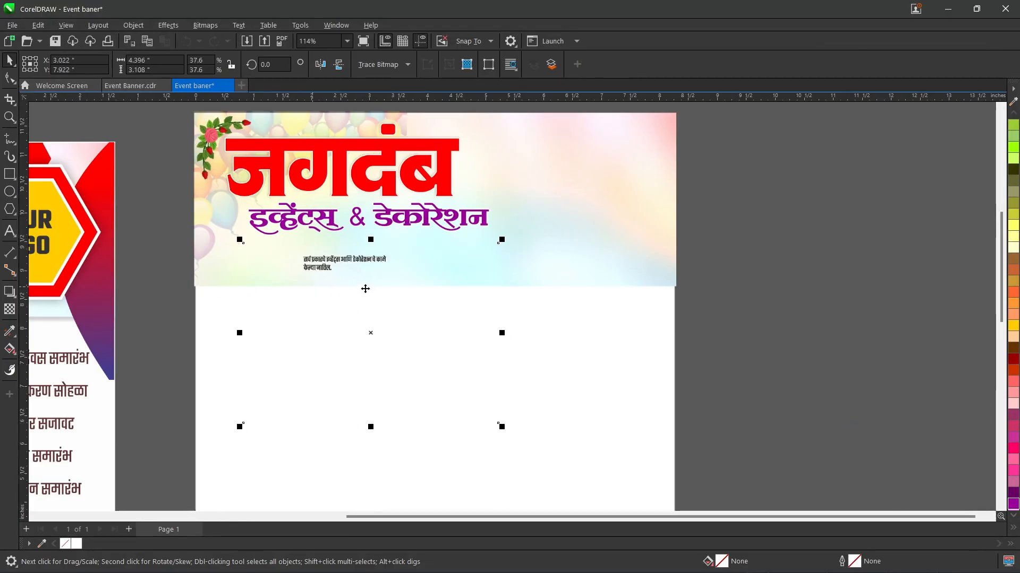
# Step: Crop the line image around its two-line tagline to about 2.17 by 0.75 inches
pyautogui.click(9, 99)
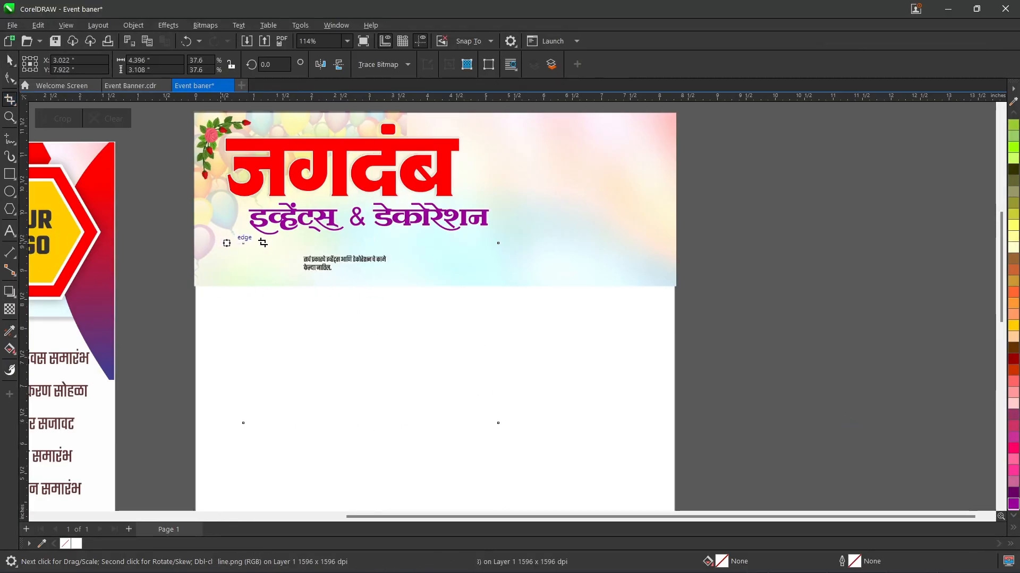
pyautogui.moveTo(291, 244); pyautogui.dragTo(418, 287)
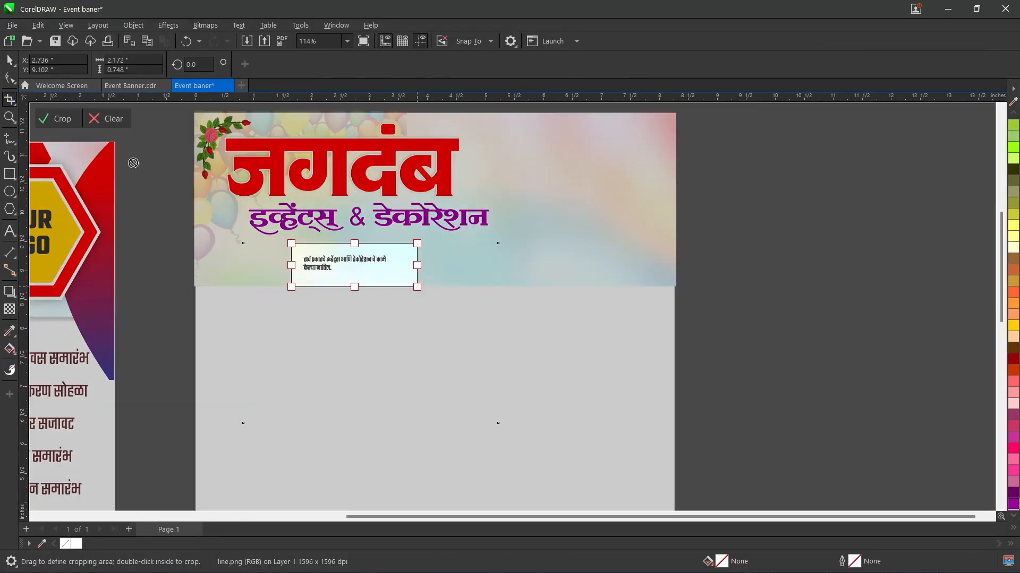
pyautogui.click(63, 121)
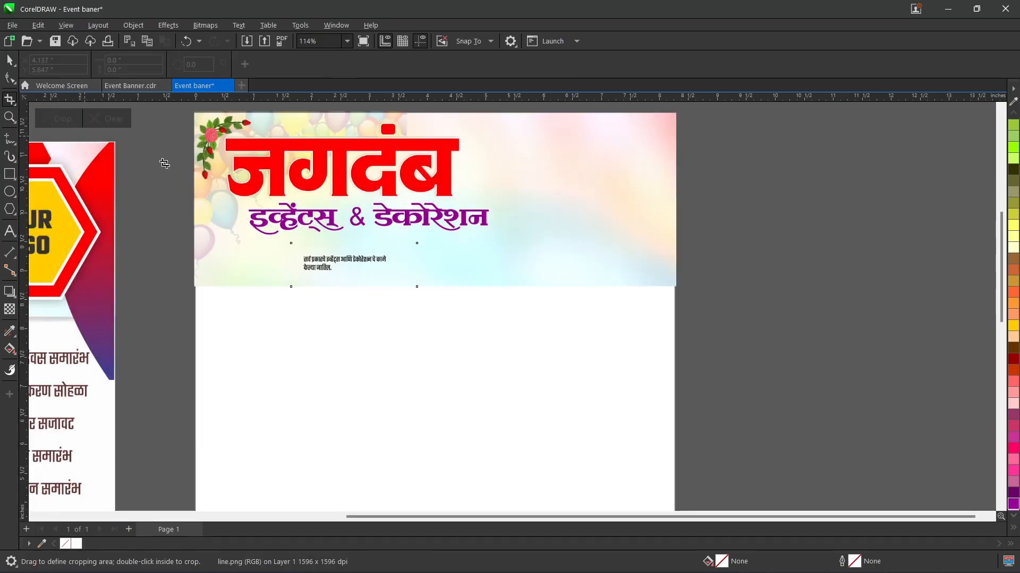
pyautogui.click(11, 61)
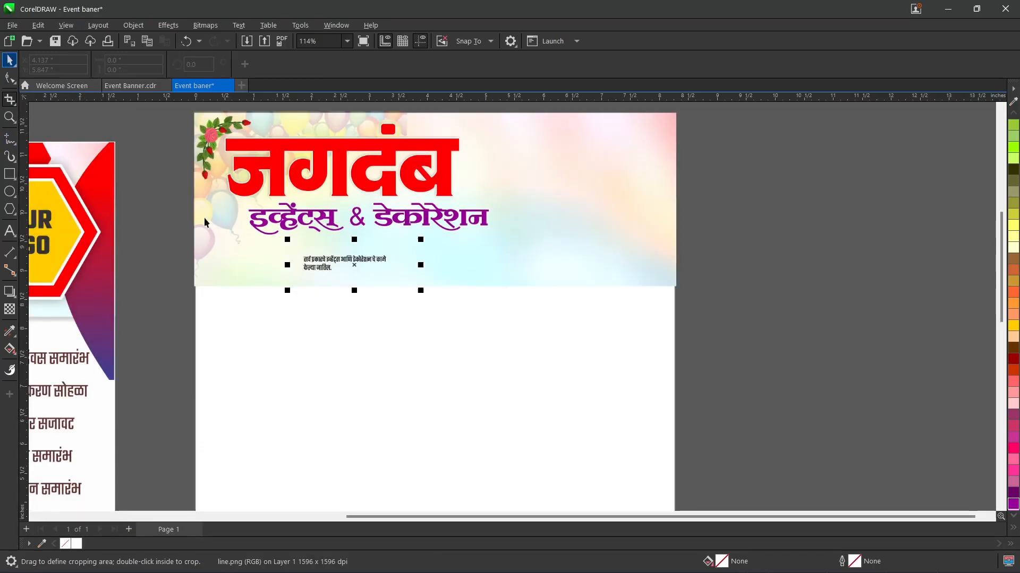
# Step: Enlarge the cropped tagline to about 4.84 by 1.67 inches and align it beneath the purple subtitle inside the header
pyautogui.moveTo(421, 290); pyautogui.dragTo(577, 389)
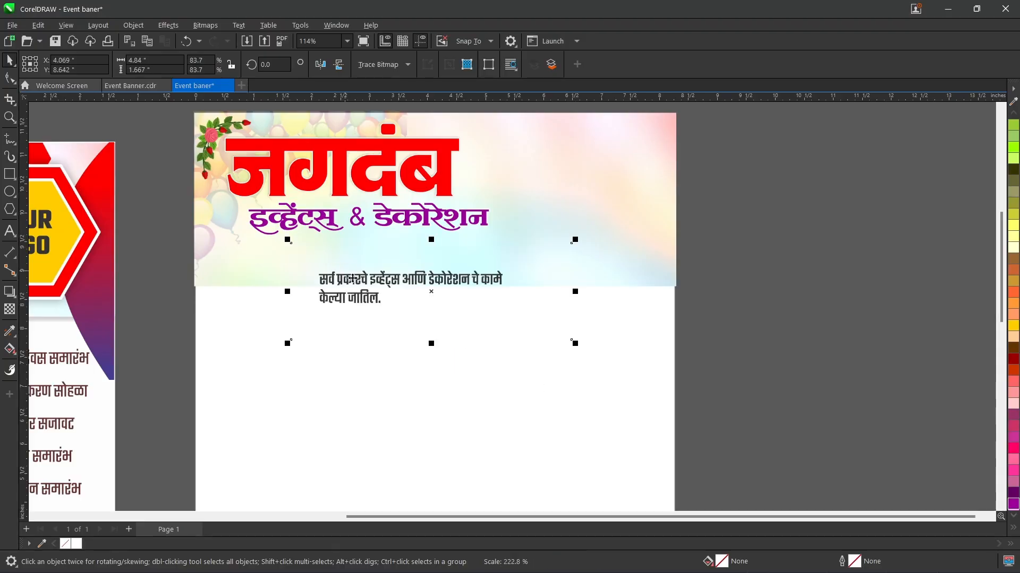
pyautogui.moveTo(353, 278); pyautogui.dragTo(279, 256)
pyautogui.press('Up')
pyautogui.press('Up')
pyautogui.press('Up')
pyautogui.press('Up')
pyautogui.press('Up')
pyautogui.press('Up')
pyautogui.press('Up')
pyautogui.press('Up')
pyautogui.press('Up')
pyautogui.press('Up')
pyautogui.press('Right')
pyautogui.press('Right')
pyautogui.press('Right')
pyautogui.press('Right')
pyautogui.press('Right')
pyautogui.press('Right')
pyautogui.press('Right')
pyautogui.press('Right')
pyautogui.press('Right')
pyautogui.press('Right')
pyautogui.press('Right')
pyautogui.press('Right')
pyautogui.press('Right')
pyautogui.press('Right')
pyautogui.press('Right')
pyautogui.press('Right')
pyautogui.press('Right')
pyautogui.press('Right')
pyautogui.press('Right')
pyautogui.press('Right')
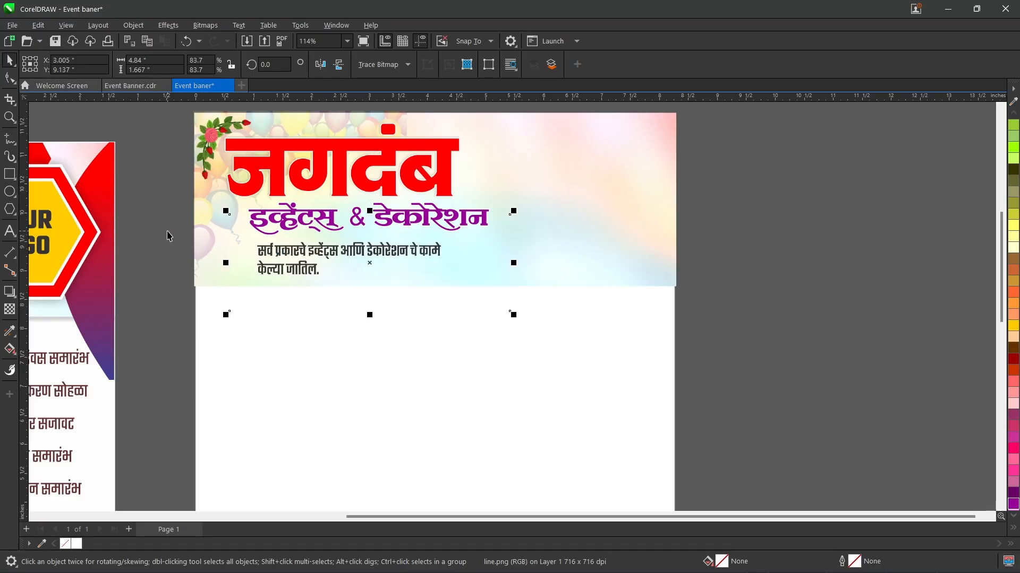
pyautogui.click(167, 232)
pyautogui.click(313, 253)
pyautogui.click(146, 243)
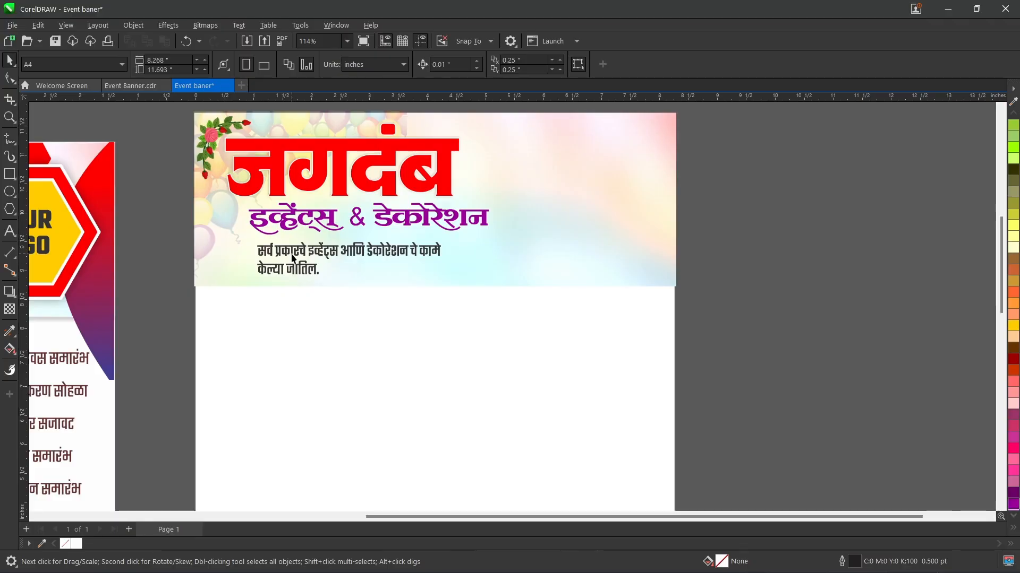
# Step: Import the small baloon image over the empty half of the header beside the title
pyautogui.scroll(2, 292, 258)
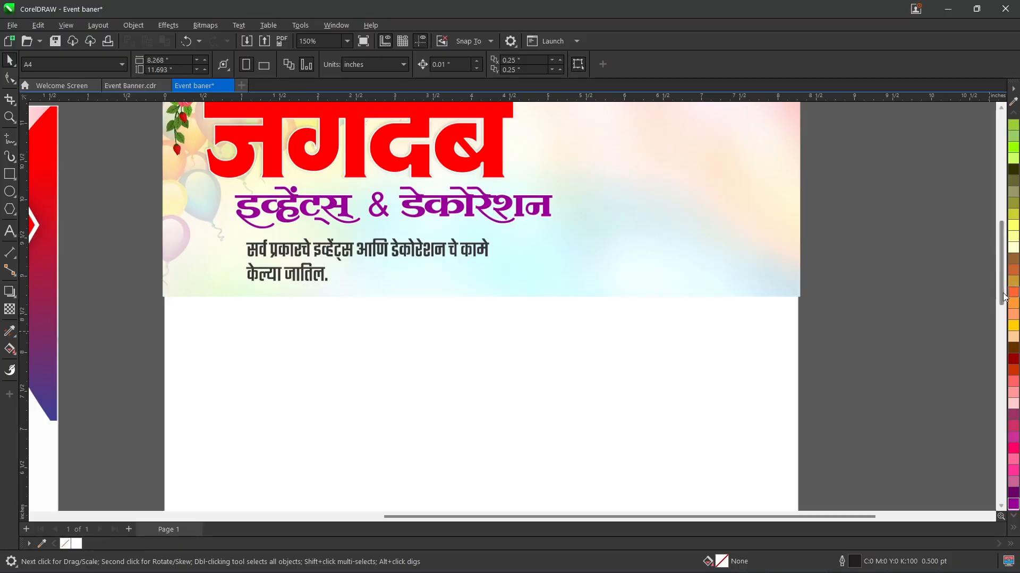
pyautogui.scroll(3, 1007, 285)
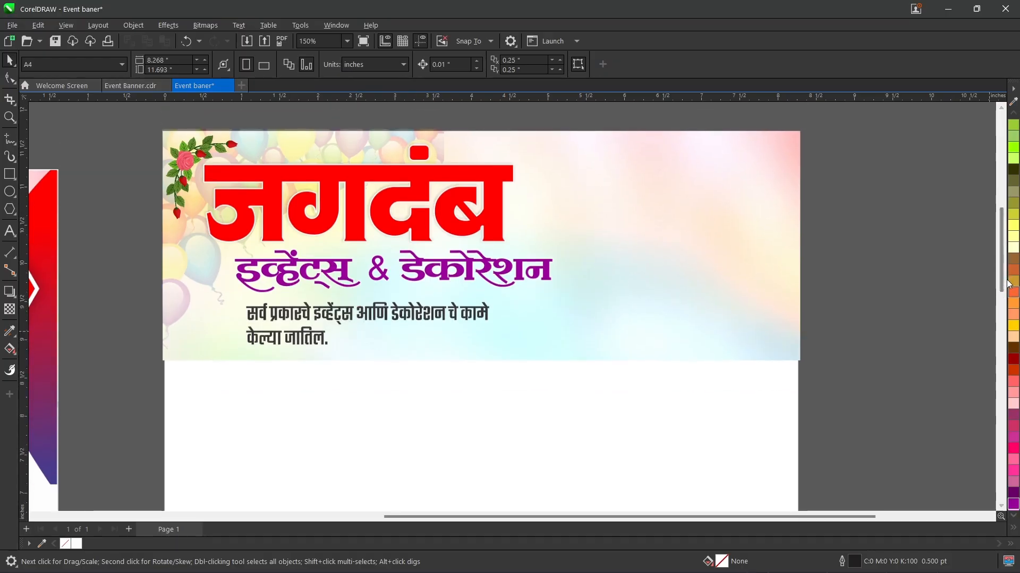
pyautogui.hotkey('ctrl', 'i')
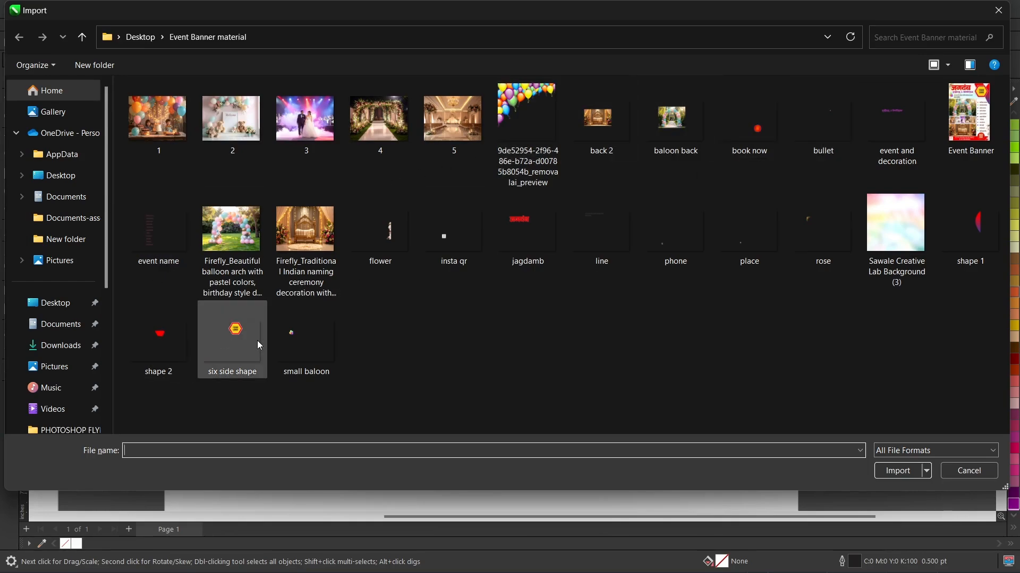
pyautogui.click(274, 349)
pyautogui.doubleClick(274, 349)
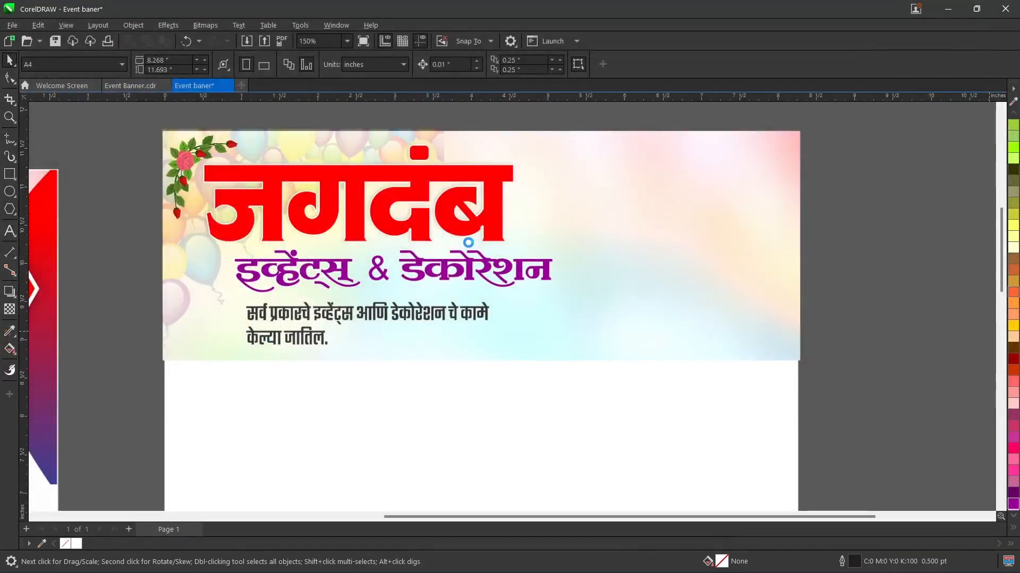
pyautogui.moveTo(570, 213); pyautogui.dragTo(944, 477)
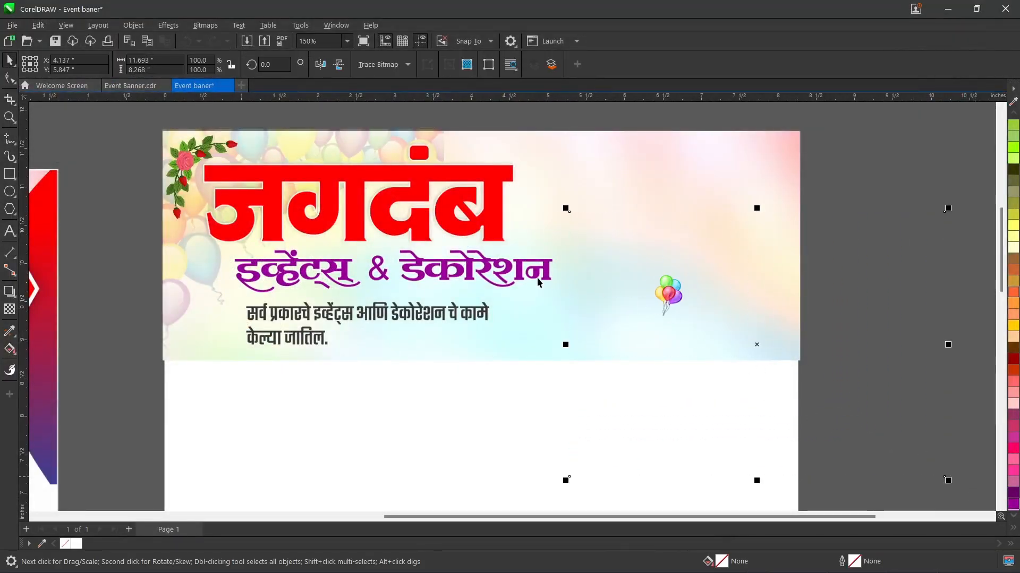
# Step: Crop the small baloon image closely around its bunch of balloons
pyautogui.click(9, 99)
pyautogui.moveTo(643, 263); pyautogui.dragTo(720, 332)
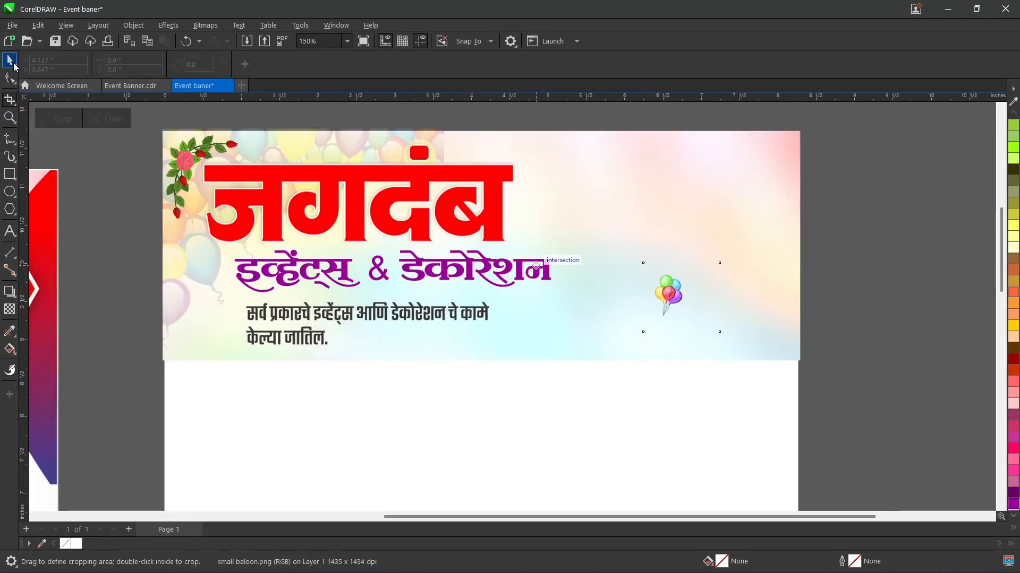
pyautogui.click(11, 62)
# Step: Enlarge the balloon bunch to about 2.59 by 2.34 inches and position it at the header's left edge, beside the subtitle and tagline
pyautogui.moveTo(724, 335); pyautogui.dragTo(845, 446)
pyautogui.moveTo(717, 365); pyautogui.dragTo(195, 332)
pyautogui.press('Up')
pyautogui.press('Up')
pyautogui.press('Up')
pyautogui.press('Up')
pyautogui.press('Up')
pyautogui.press('Up')
pyautogui.press('Up')
pyautogui.press('Up')
pyautogui.press('Up')
pyautogui.press('Up')
pyautogui.press('Up')
pyautogui.press('Up')
pyautogui.press('Up')
pyautogui.press('Left')
pyautogui.press('Left')
pyautogui.press('Left')
pyautogui.press('Left')
pyautogui.press('Left')
pyautogui.press('Left')
pyautogui.press('Left')
pyautogui.press('Left')
pyautogui.press('Left')
pyautogui.press('Left')
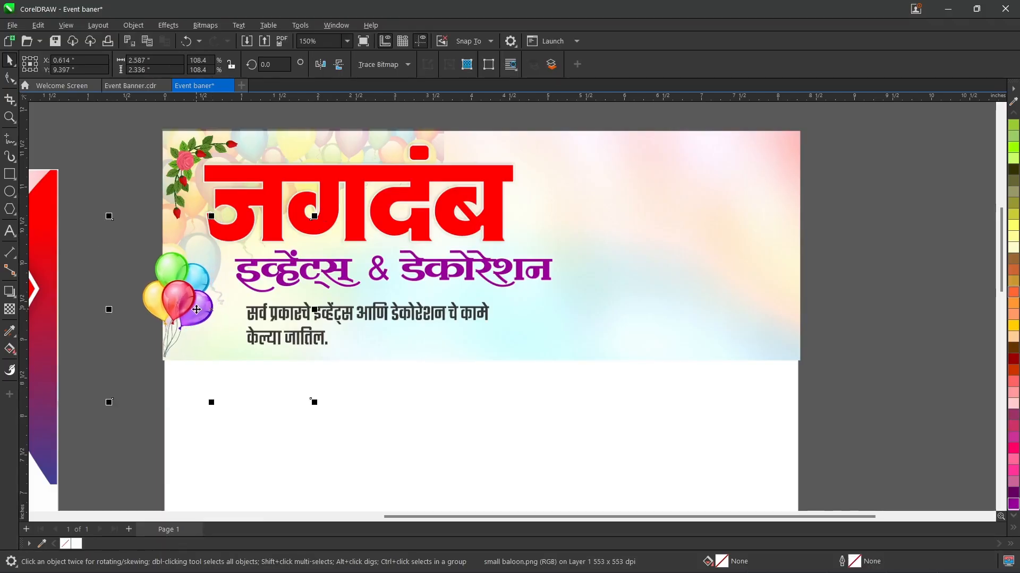
# Step: Tilt the balloon bunch clockwise to about 342.7 degrees and move it inward so it lies fully on the header
pyautogui.scroll(1, 182, 299)
pyautogui.click(180, 294)
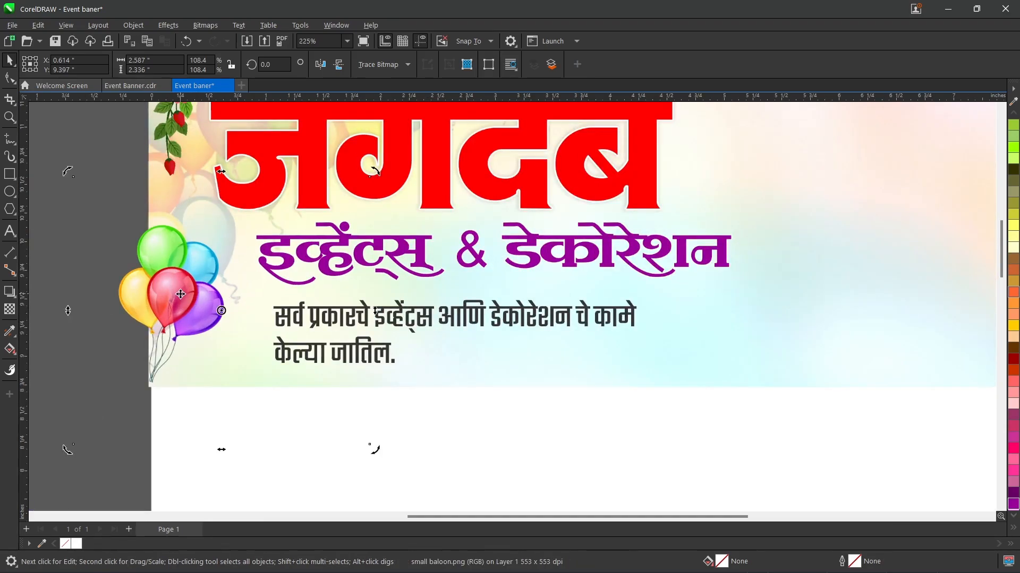
pyautogui.moveTo(374, 169); pyautogui.dragTo(419, 219)
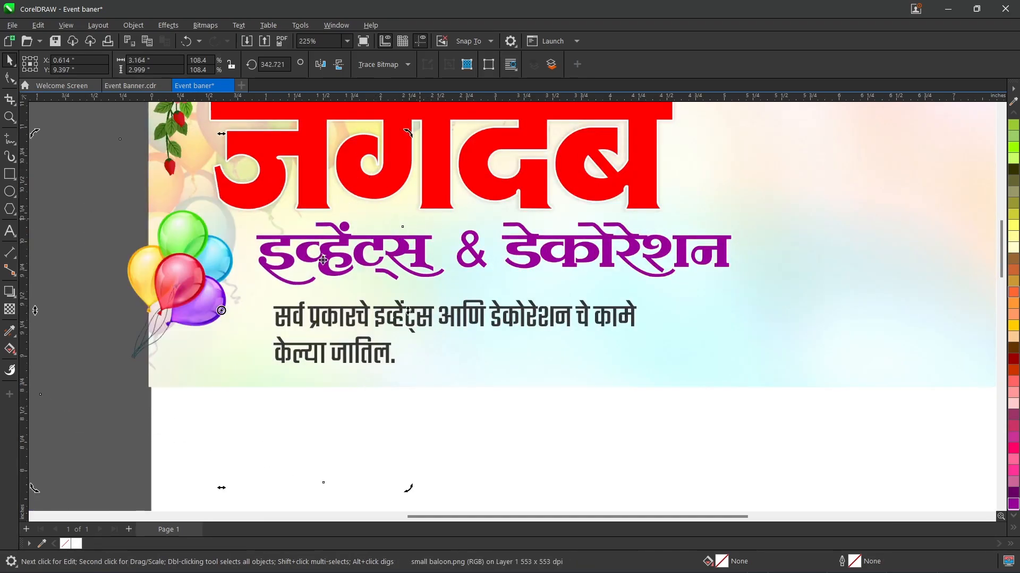
pyautogui.moveTo(169, 289); pyautogui.dragTo(202, 306)
pyautogui.click(233, 281)
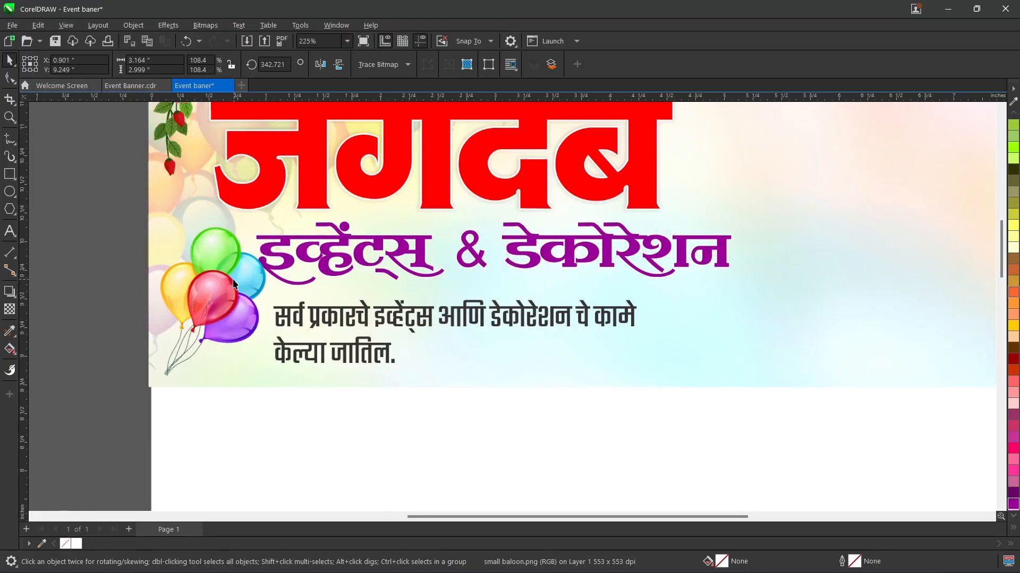
# Step: Reduce the balloon bunch's tilt to about 349.2 degrees, fit it between the header's left edge and the tagline, and clear the selection
pyautogui.moveTo(72, 153); pyautogui.dragTo(73, 151)
pyautogui.click(218, 254)
pyautogui.click(214, 250)
pyautogui.moveTo(71, 150); pyautogui.dragTo(49, 173)
pyautogui.click(199, 296)
pyautogui.moveTo(198, 295); pyautogui.dragTo(184, 300)
pyautogui.press('Up')
pyautogui.press('Up')
pyautogui.press('Up')
pyautogui.press('Up')
pyautogui.press('Up')
pyautogui.press('Up')
pyautogui.press('Right')
pyautogui.press('Right')
pyautogui.press('Right')
pyautogui.press('Right')
pyautogui.press('Right')
pyautogui.press('Right')
pyautogui.press('Right')
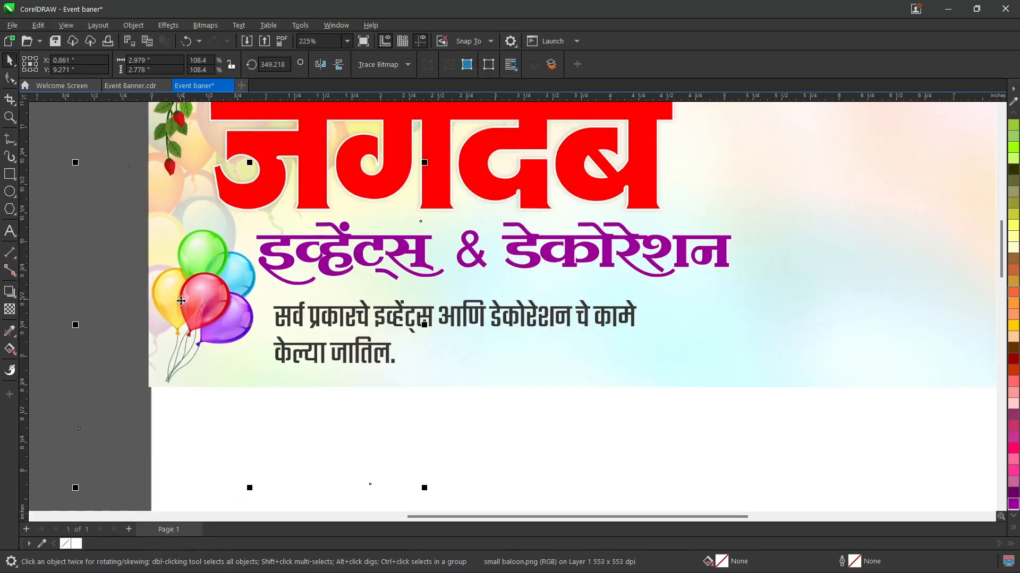
pyautogui.click(116, 246)
pyautogui.click(75, 129)
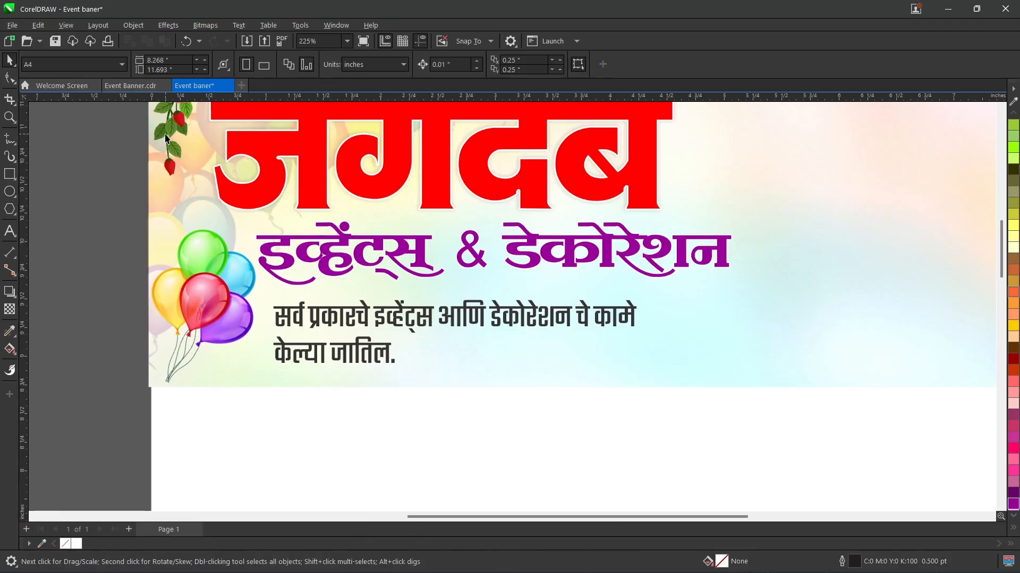
# Step: Import the shape 1 image at about 5.01 by 3.54 inches, starting at the header's top-right corner
pyautogui.scroll(-2, 164, 134)
pyautogui.scroll(-1, 219, 200)
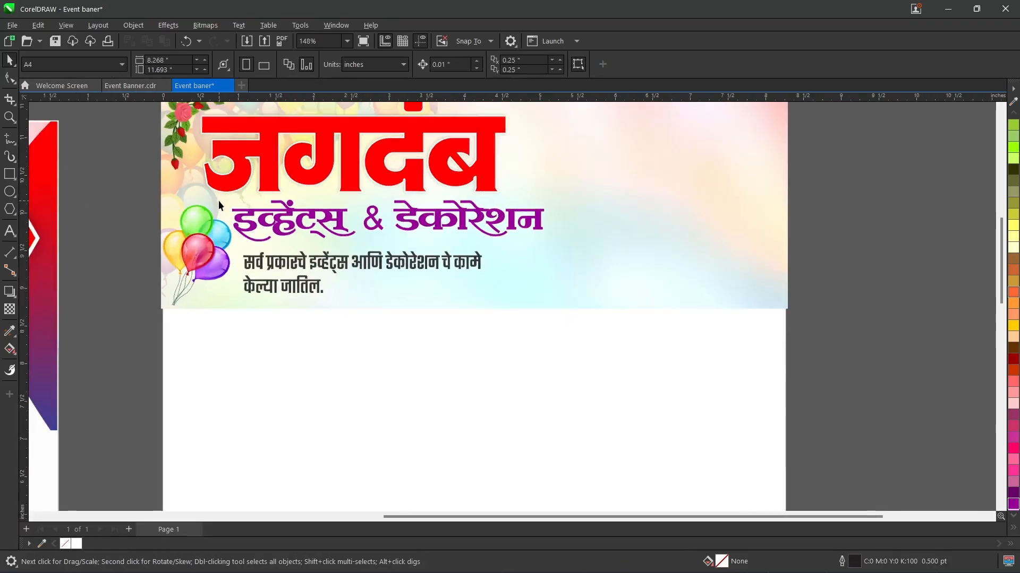
pyautogui.click(461, 221)
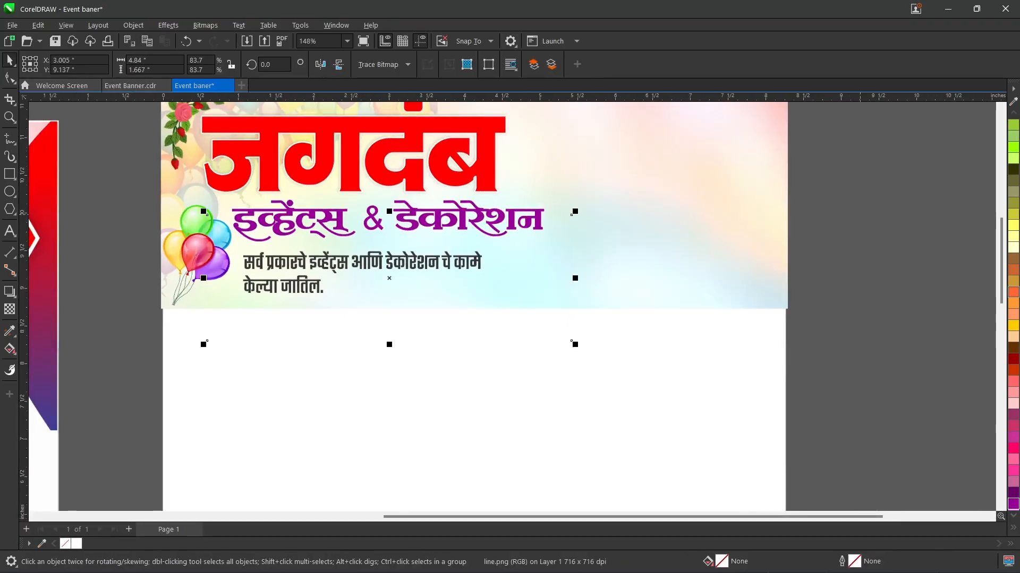
pyautogui.click(877, 169)
pyautogui.moveTo(1001, 243); pyautogui.dragTo(994, 227)
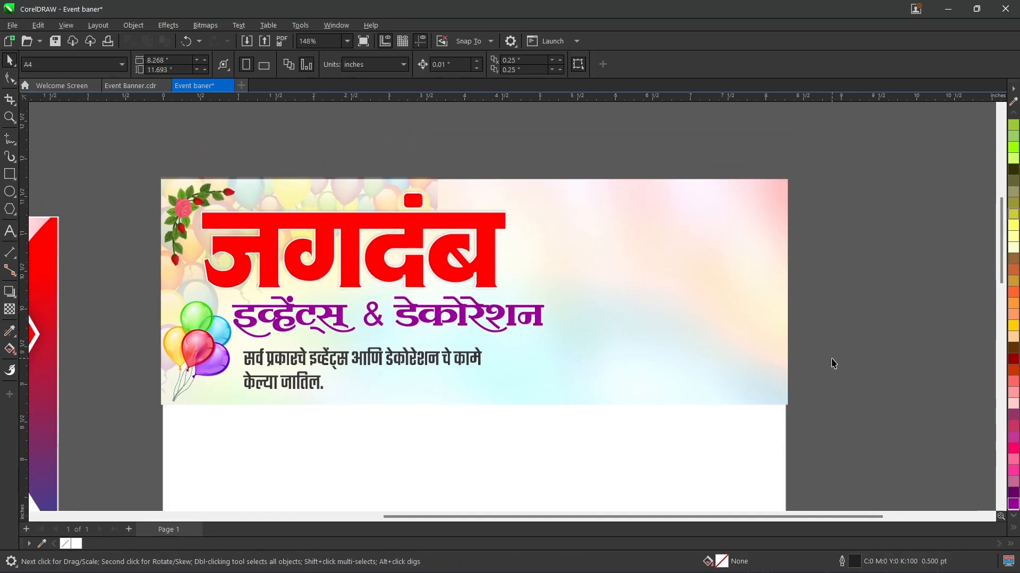
pyautogui.hotkey('ctrl', 'i')
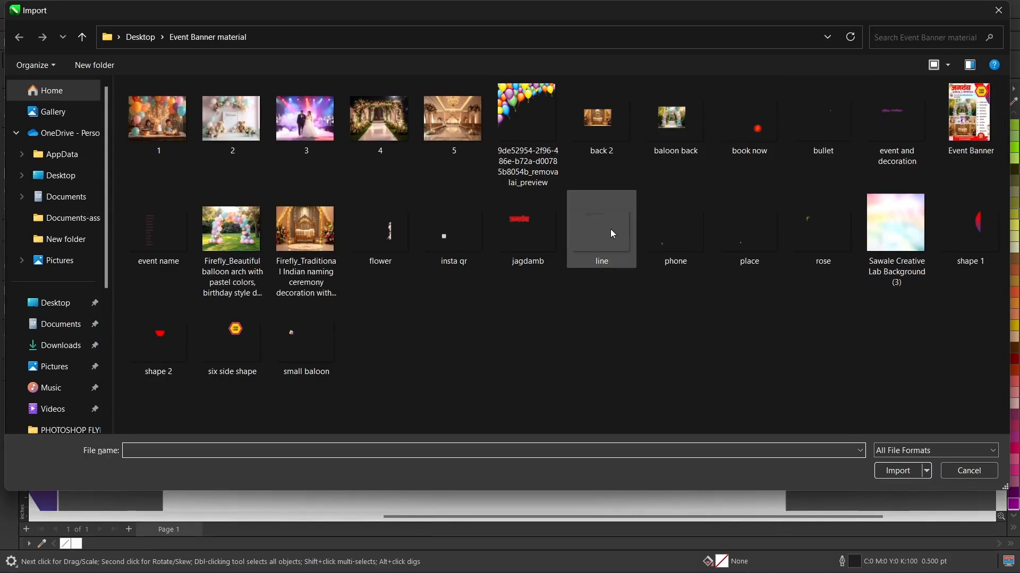
pyautogui.doubleClick(972, 226)
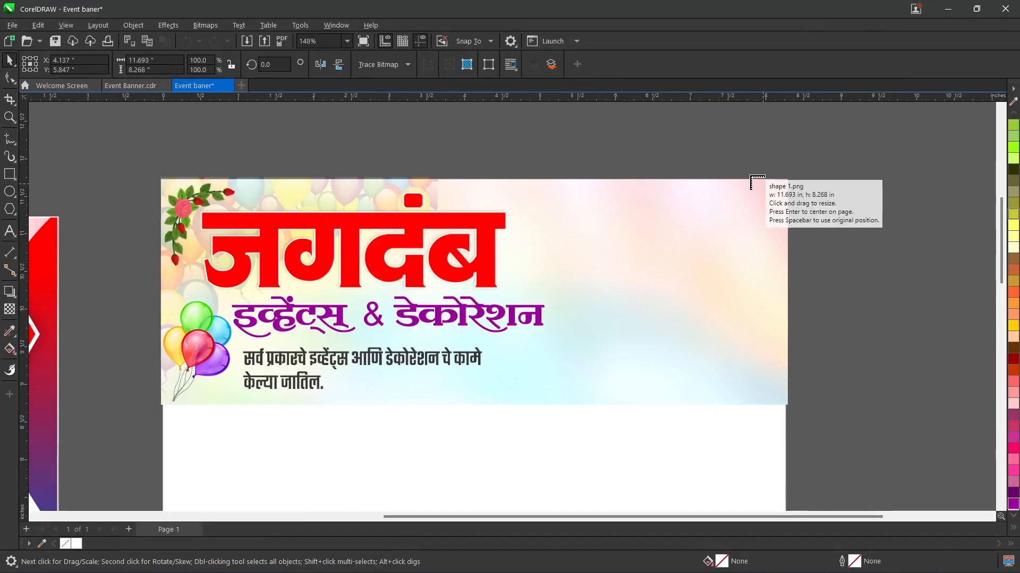
pyautogui.moveTo(760, 179); pyautogui.dragTo(912, 369)
# Step: Move the shape 1 image onto the header and crop it around the red-to-purple curve to about 1.28 by 2.45 inches
pyautogui.click(1001, 309)
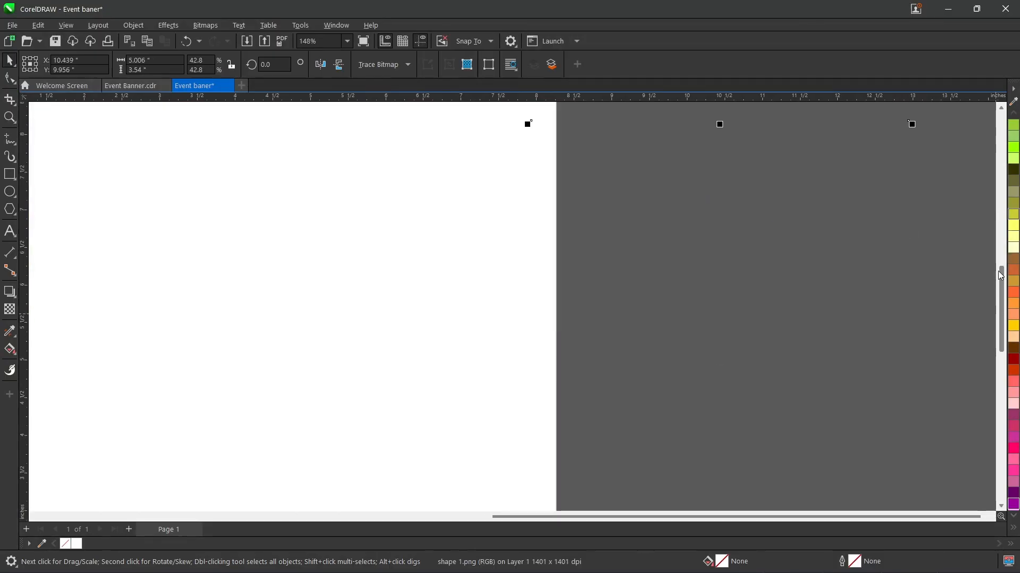
pyautogui.moveTo(1000, 275); pyautogui.dragTo(987, 200)
pyautogui.moveTo(794, 265); pyautogui.dragTo(408, 229)
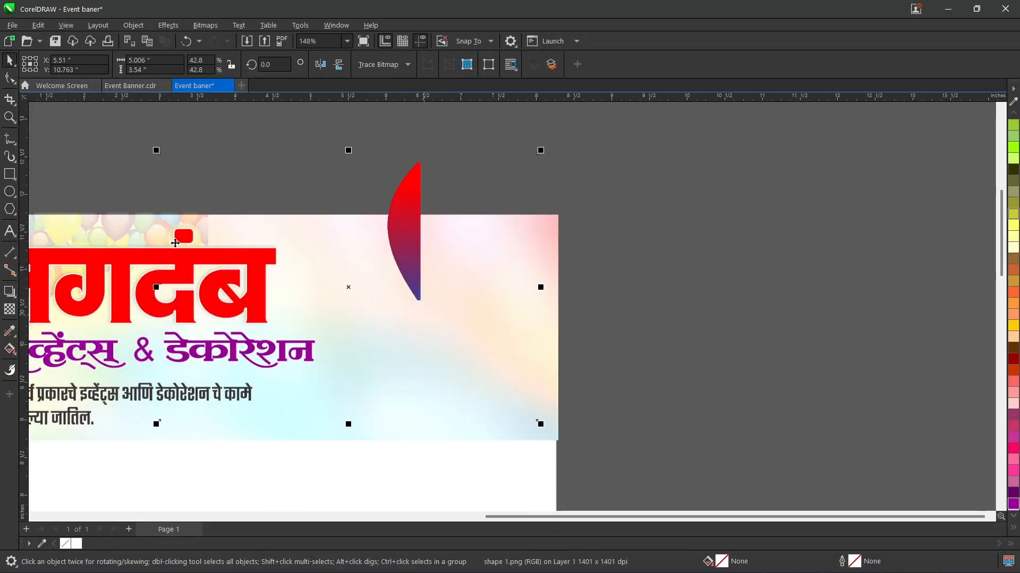
pyautogui.click(10, 99)
pyautogui.moveTo(348, 145); pyautogui.dragTo(445, 330)
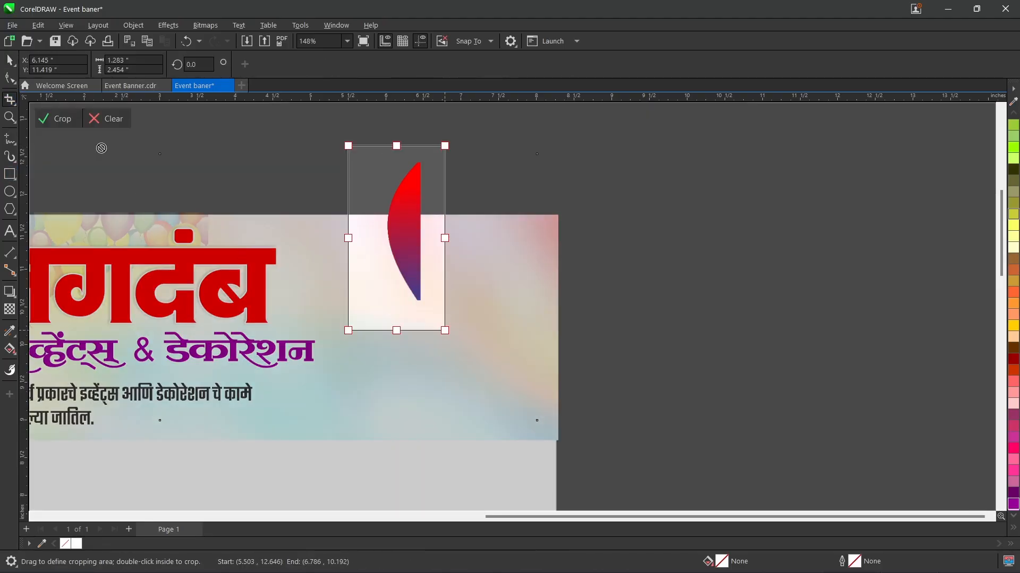
pyautogui.click(58, 119)
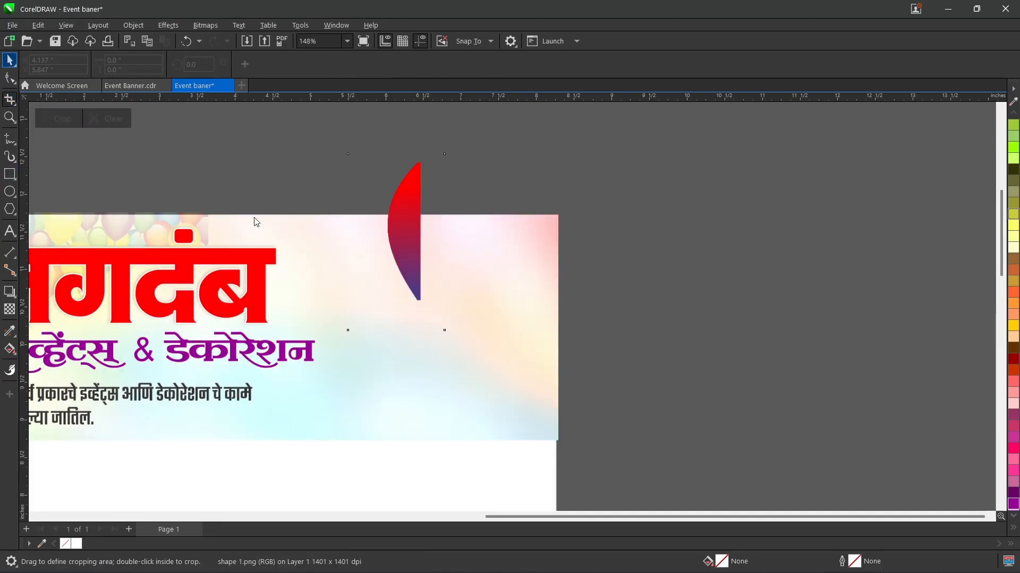
# Step: Enlarge the curved shape to about 2.23 by 4.08 inches, align it with the header's top-right corner, and clear the selection
pyautogui.moveTo(449, 336); pyautogui.dragTo(484, 401)
pyautogui.moveTo(441, 282); pyautogui.dragTo(524, 357)
pyautogui.press('Up')
pyautogui.press('Up')
pyautogui.press('Up')
pyautogui.press('Up')
pyautogui.press('Up')
pyautogui.press('Up')
pyautogui.press('Up')
pyautogui.press('Up')
pyautogui.press('Up')
pyautogui.press('Up')
pyautogui.press('Up')
pyautogui.press('Up')
pyautogui.press('Up')
pyautogui.press('Up')
pyautogui.press('Up')
pyautogui.press('Up')
pyautogui.press('Up')
pyautogui.press('Up')
pyautogui.press('Right')
pyautogui.press('Right')
pyautogui.press('Right')
pyautogui.press('Right')
pyautogui.press('Right')
pyautogui.press('Right')
pyautogui.press('Right')
pyautogui.press('Right')
pyautogui.press('Right')
pyautogui.press('Right')
pyautogui.press('Right')
pyautogui.press('Right')
pyautogui.press('Right')
pyautogui.press('Right')
pyautogui.press('Right')
pyautogui.press('Right')
pyautogui.press('Right')
pyautogui.press('Right')
pyautogui.press('Right')
pyautogui.press('Right')
pyautogui.press('Right')
pyautogui.press('Right')
pyautogui.press('Down')
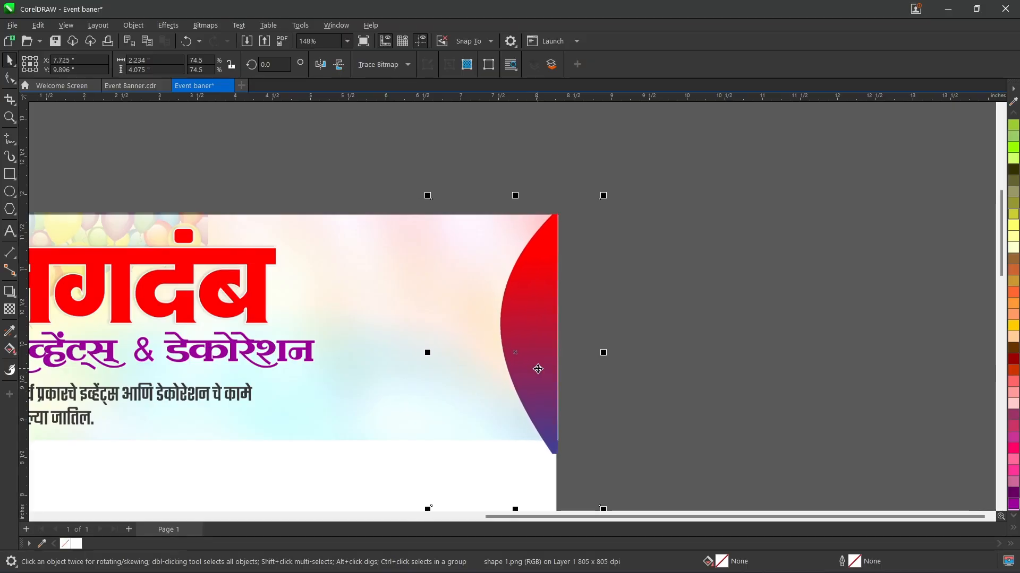
pyautogui.press('Down')
pyautogui.press('Down')
pyautogui.click(352, 196)
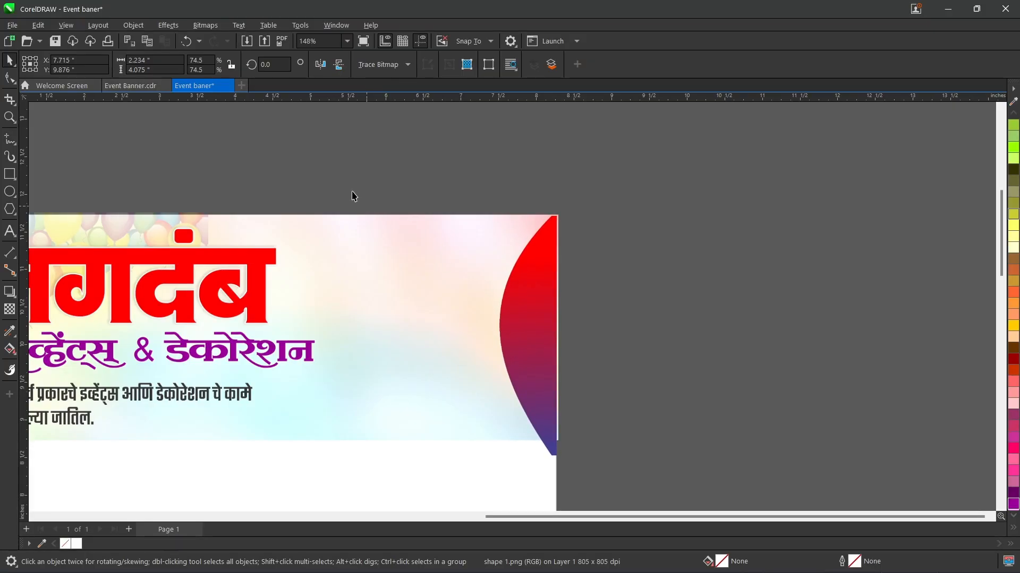
pyautogui.click(10, 139)
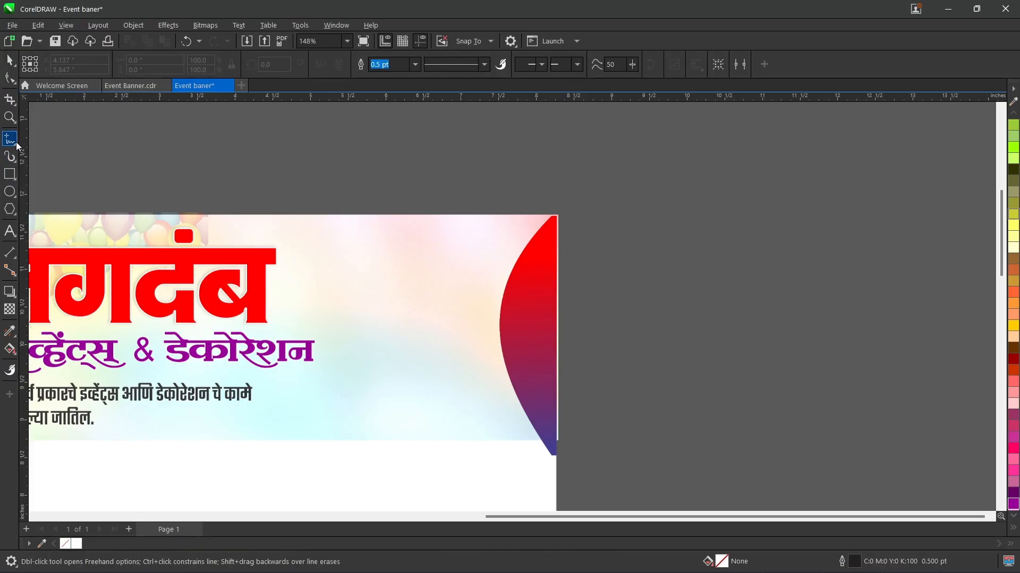
pyautogui.click(15, 145)
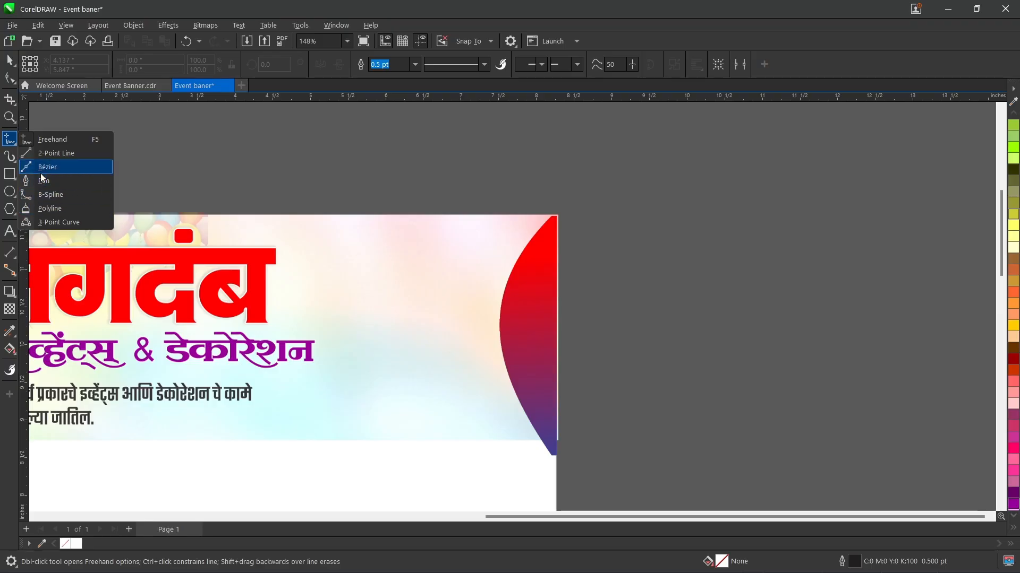
pyautogui.click(35, 111)
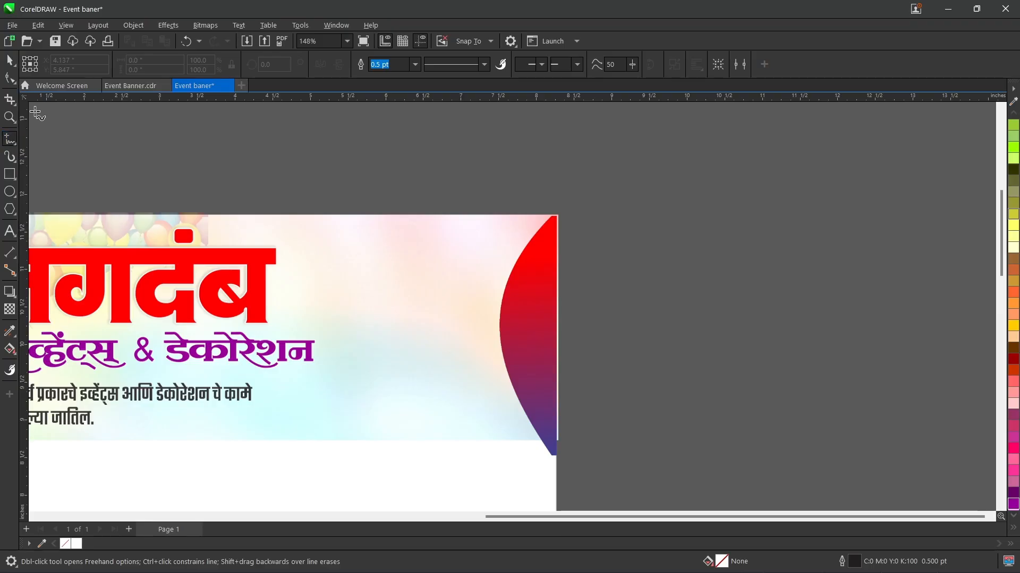
pyautogui.click(120, 165)
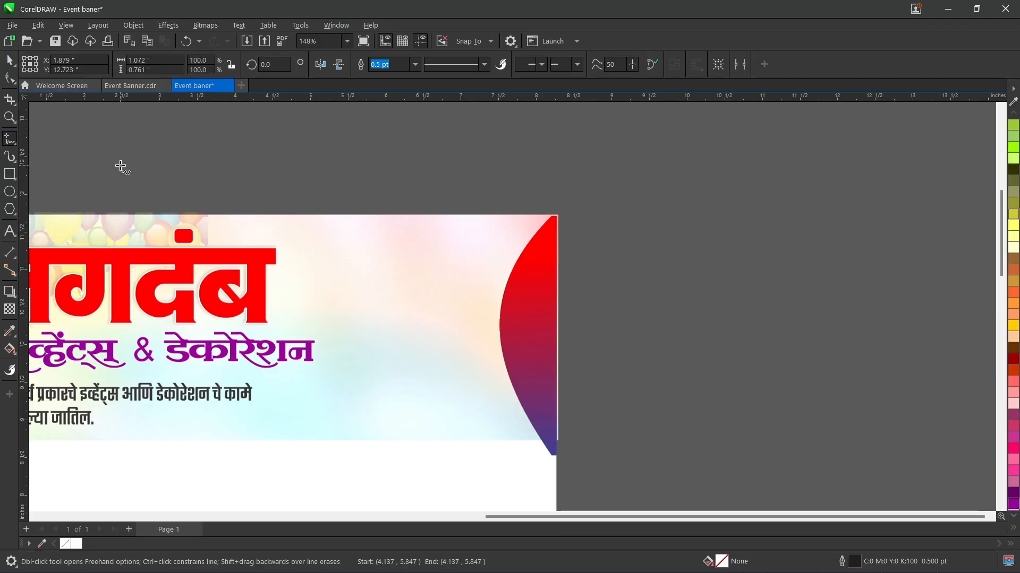
pyautogui.press('Delete')
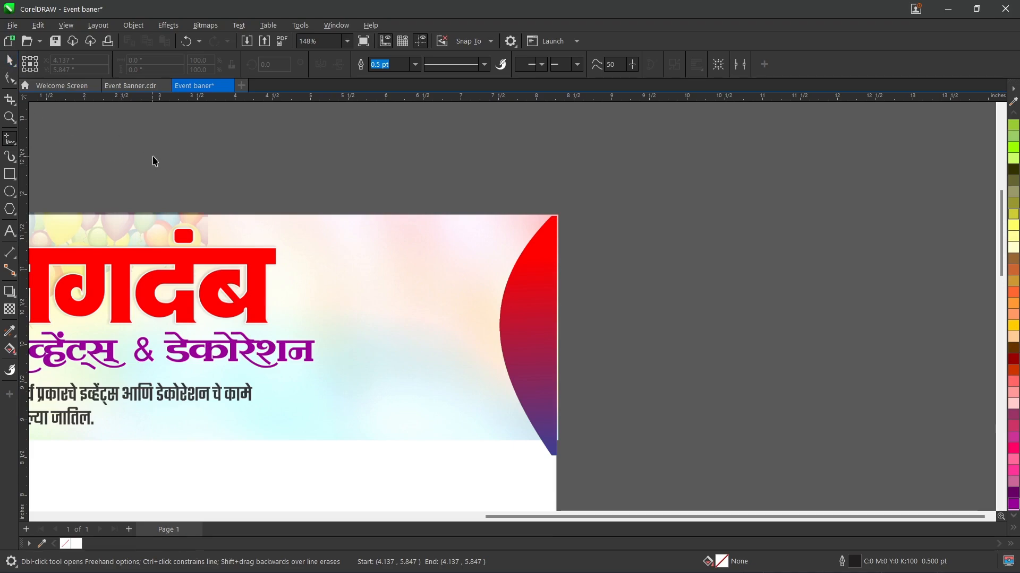
pyautogui.press('space')
# Step: Import the shape 2 image at about 1.71 by 1.21 inches near the header's top edge, left of the curved shape
pyautogui.moveTo(617, 512); pyautogui.dragTo(518, 520)
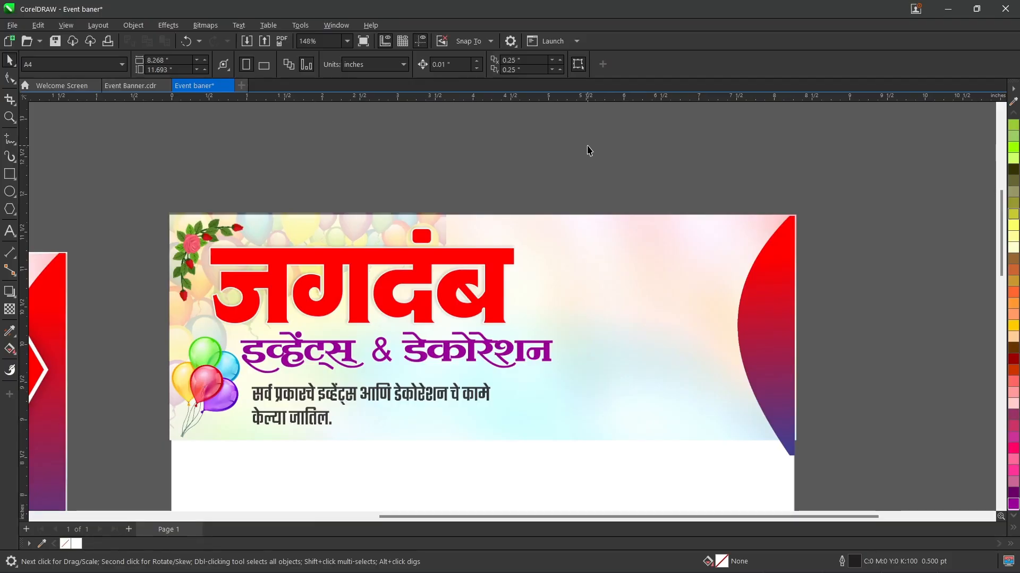
pyautogui.hotkey('ctrl', 'i')
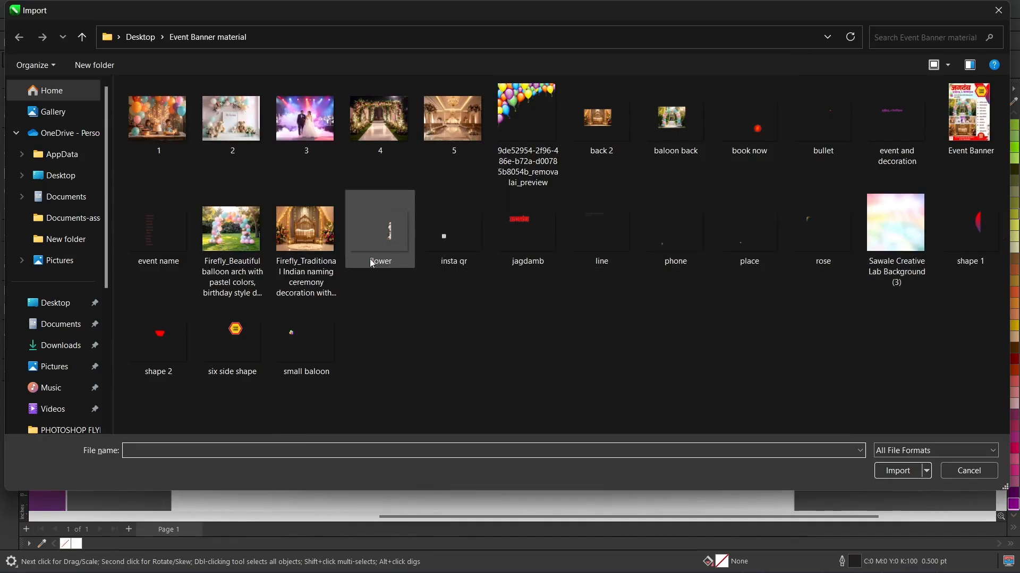
pyautogui.doubleClick(173, 342)
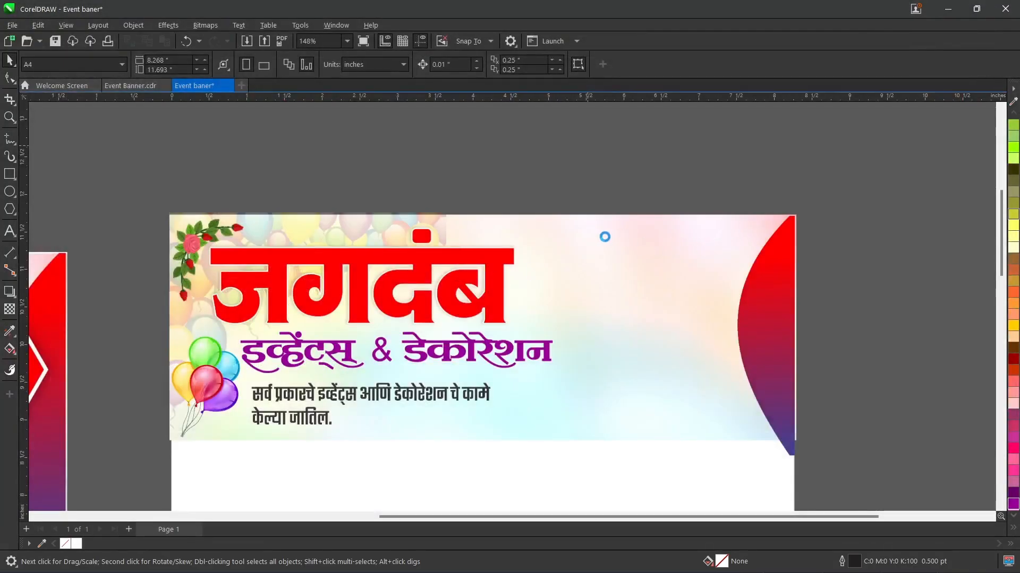
pyautogui.moveTo(610, 216); pyautogui.dragTo(770, 305)
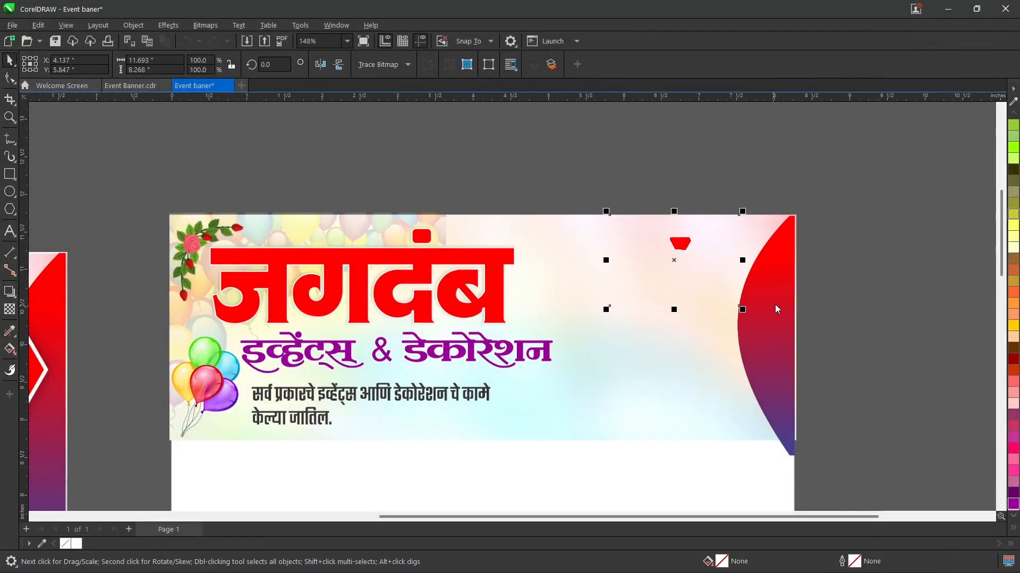
# Step: Crop the shape 2 image around its small red polygon to about 0.64 by 0.47 inches
pyautogui.click(9, 98)
pyautogui.moveTo(660, 229); pyautogui.dragTo(708, 265)
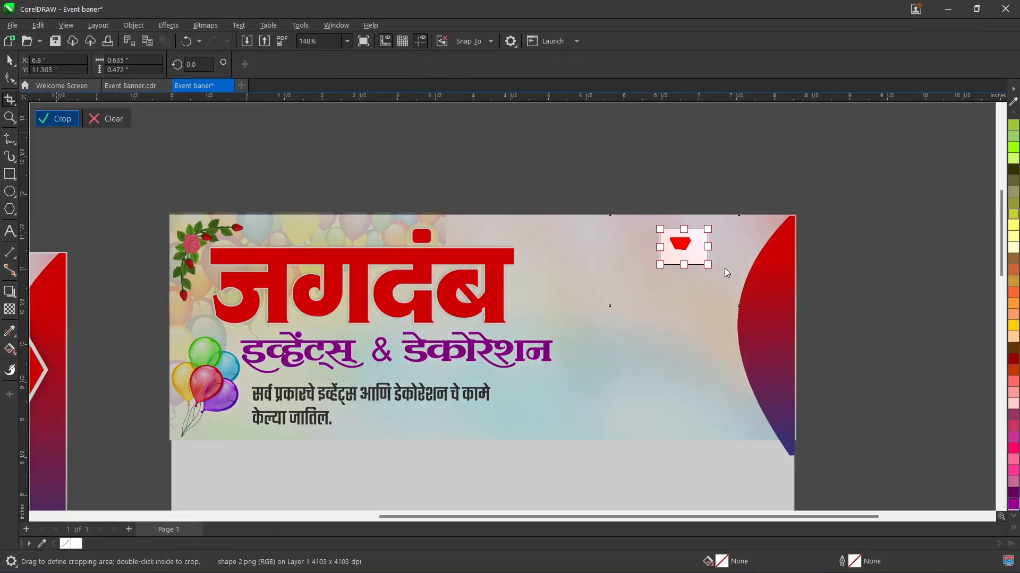
pyautogui.press('Return')
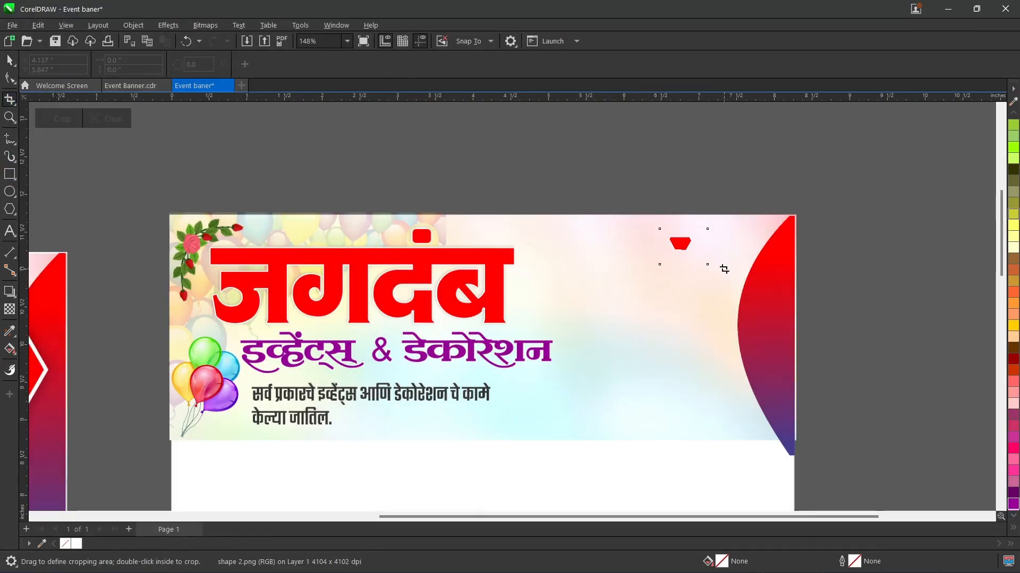
# Step: Enlarge the cropped red polygon to about 2.89 by 2.15 inches and set it against the header's top edge, left of the curved shape
pyautogui.click(9, 63)
pyautogui.moveTo(713, 269); pyautogui.dragTo(795, 329)
pyautogui.click(526, 197)
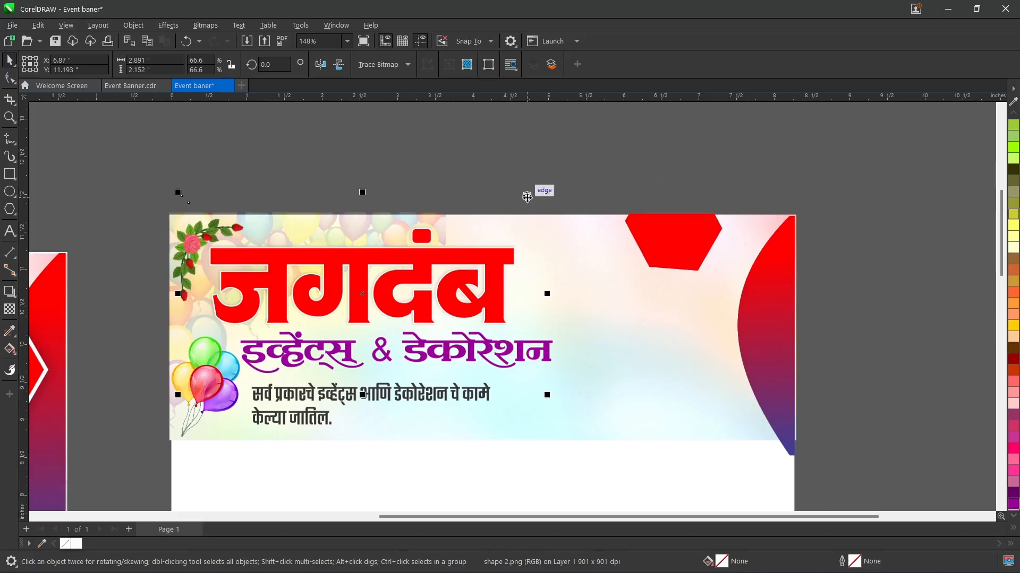
pyautogui.click(652, 170)
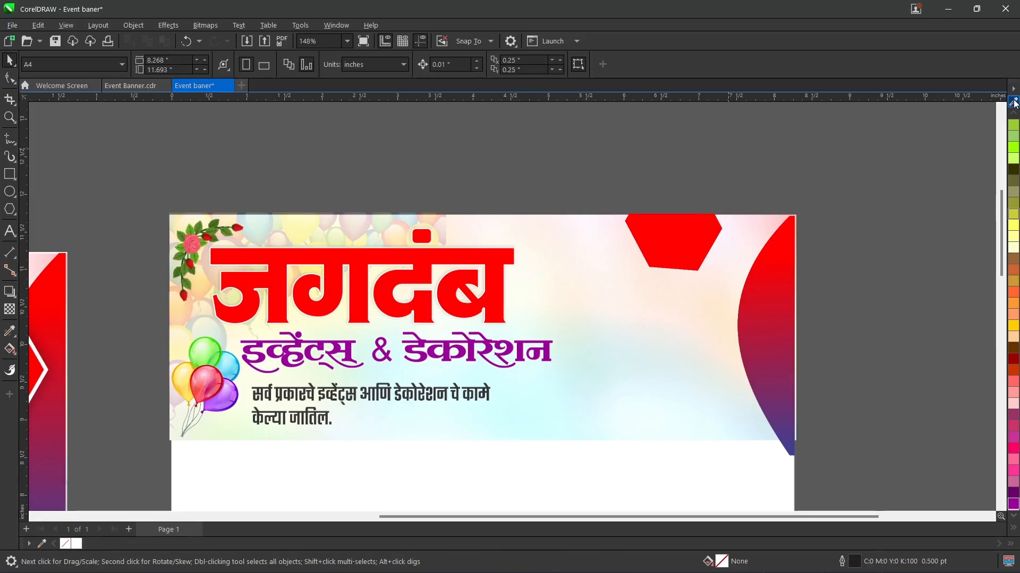
pyautogui.click(1013, 103)
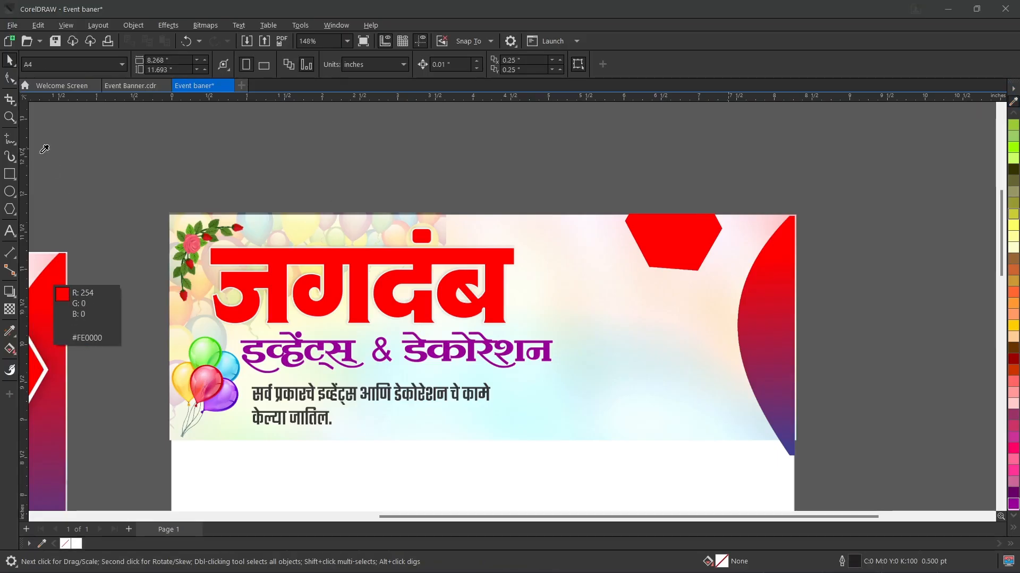
pyautogui.click(986, 177)
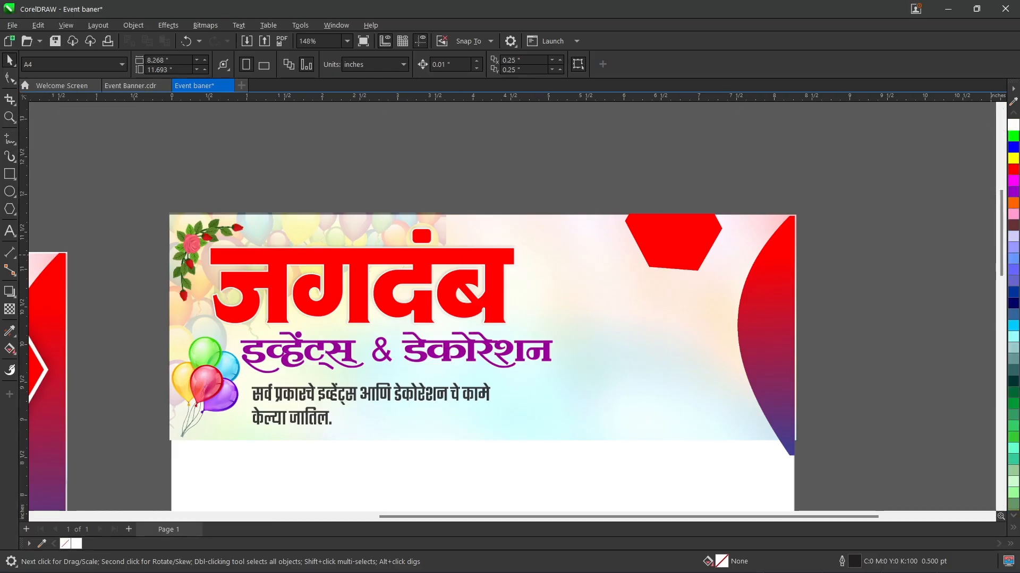
pyautogui.scroll(-2, 414, 302)
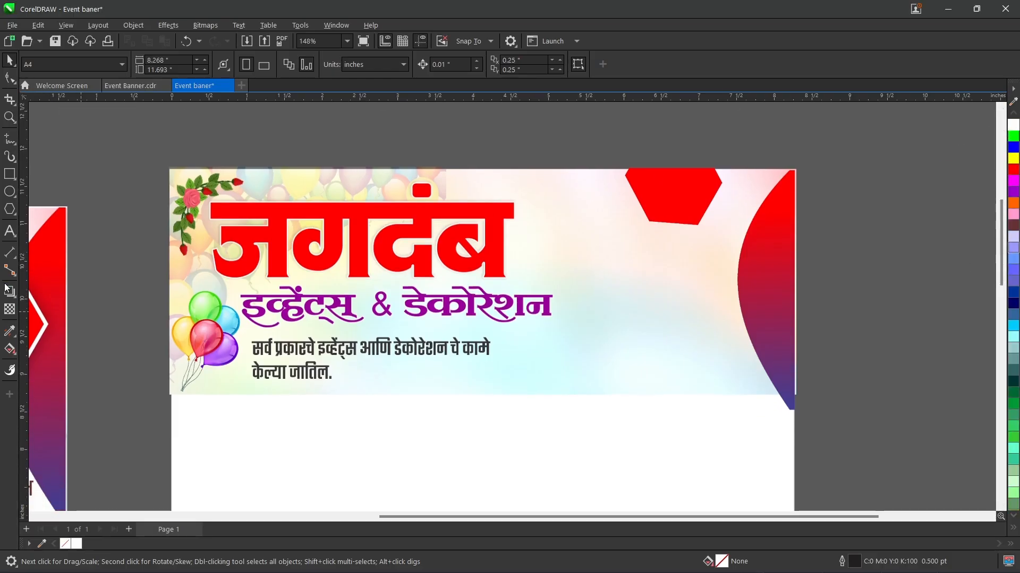
# Step: Try drawing a six-sided polygon about 2.33 by 2.70 inches near the header's right side, with a concentric copy scaled to 81.1%
pyautogui.click(10, 210)
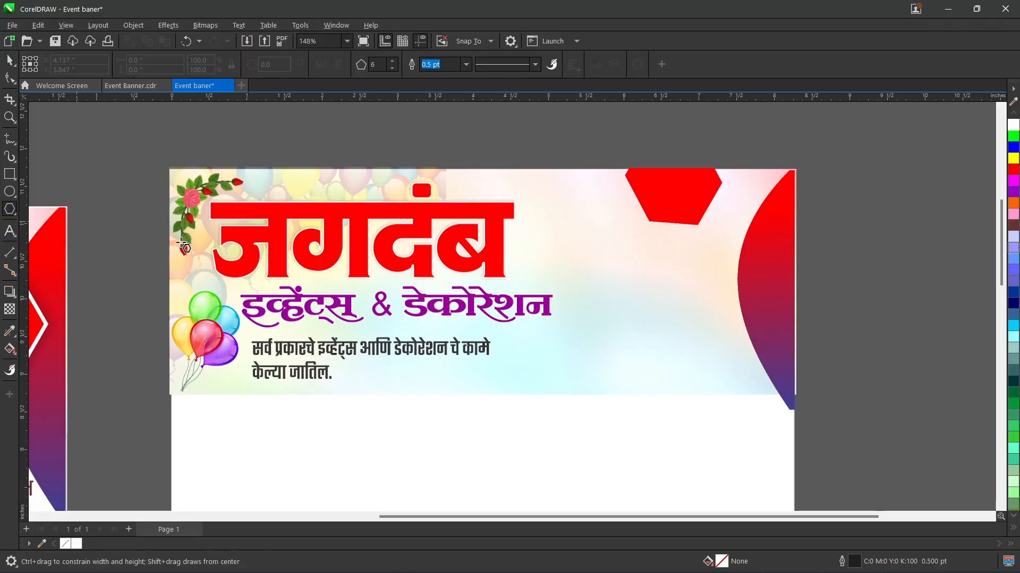
pyautogui.moveTo(521, 154); pyautogui.dragTo(558, 277)
pyautogui.moveTo(1002, 267); pyautogui.dragTo(994, 235)
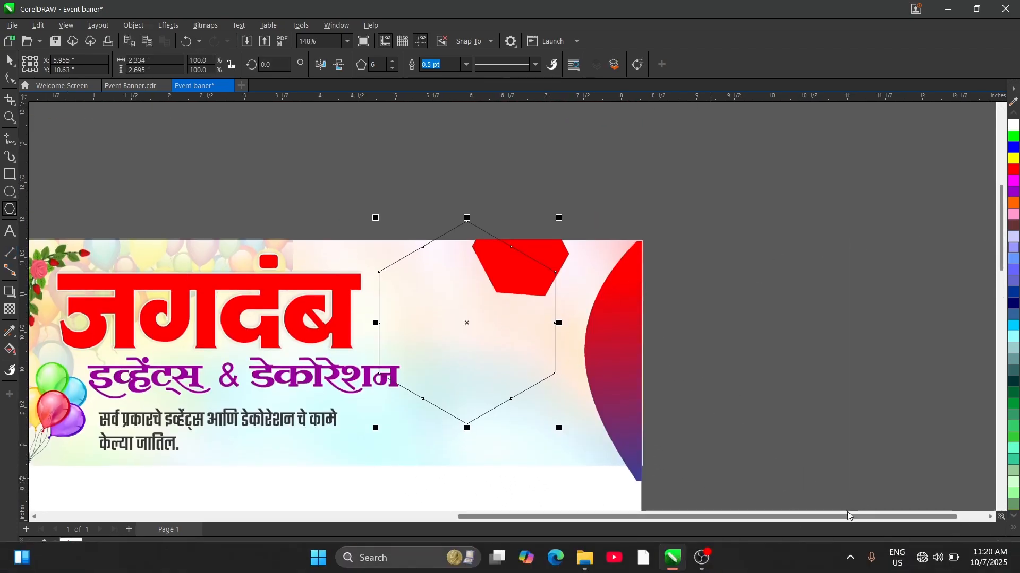
pyautogui.moveTo(851, 517); pyautogui.dragTo(573, 505)
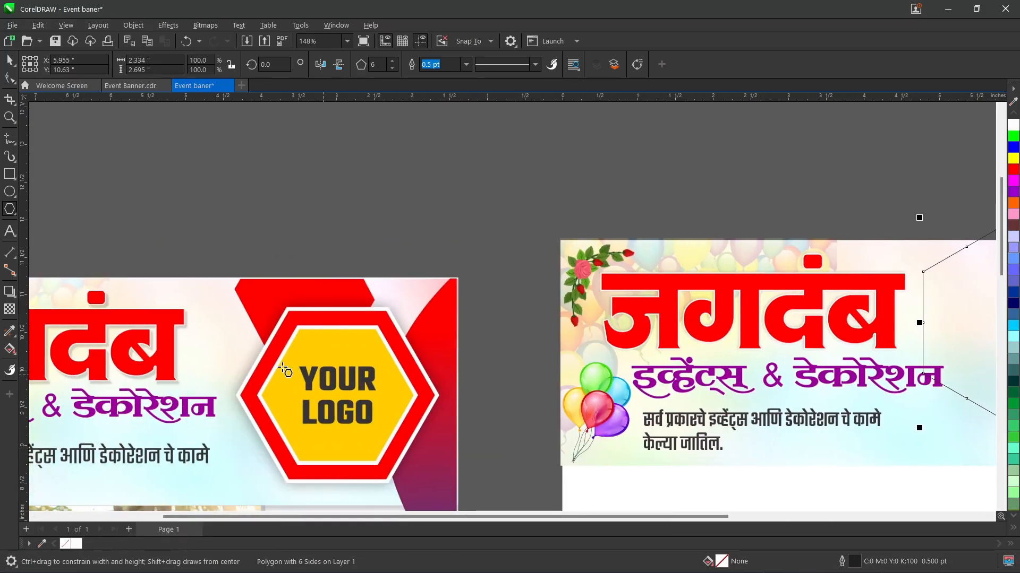
pyautogui.scroll(-1, 327, 378)
pyautogui.scroll(-1, 588, 353)
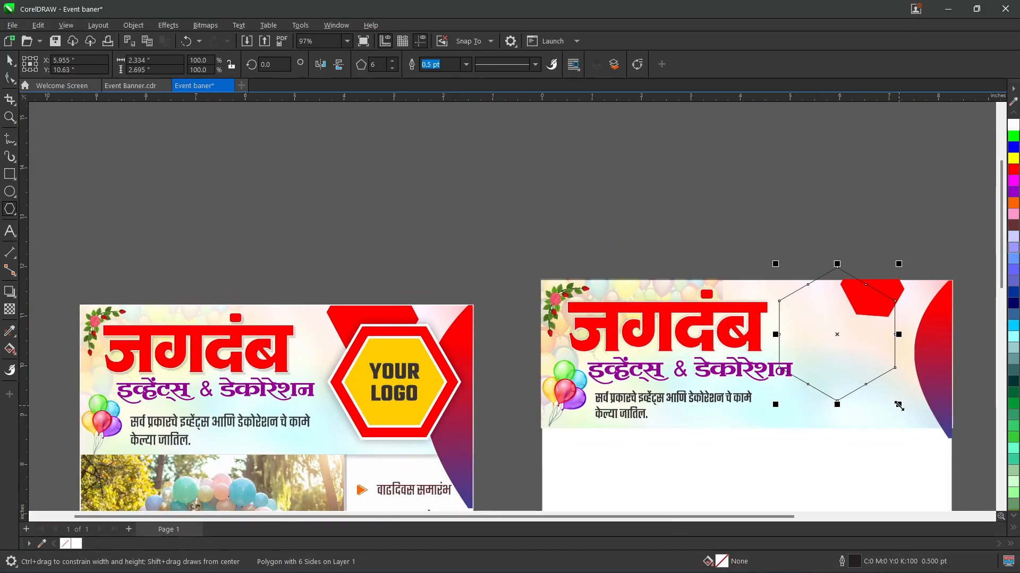
pyautogui.moveTo(898, 405); pyautogui.dragTo(887, 398)
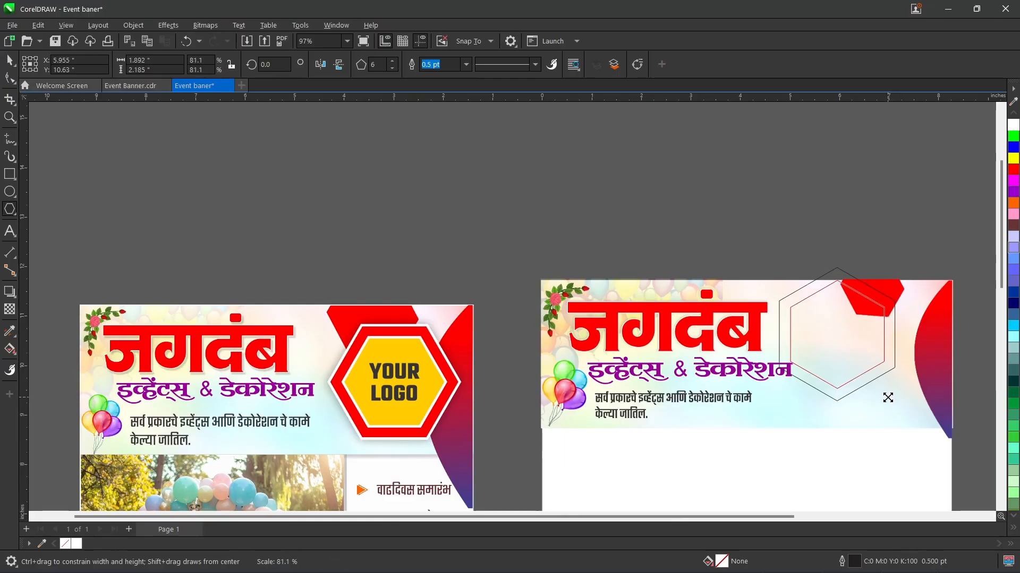
pyautogui.moveTo(887, 398); pyautogui.dragTo(888, 399)
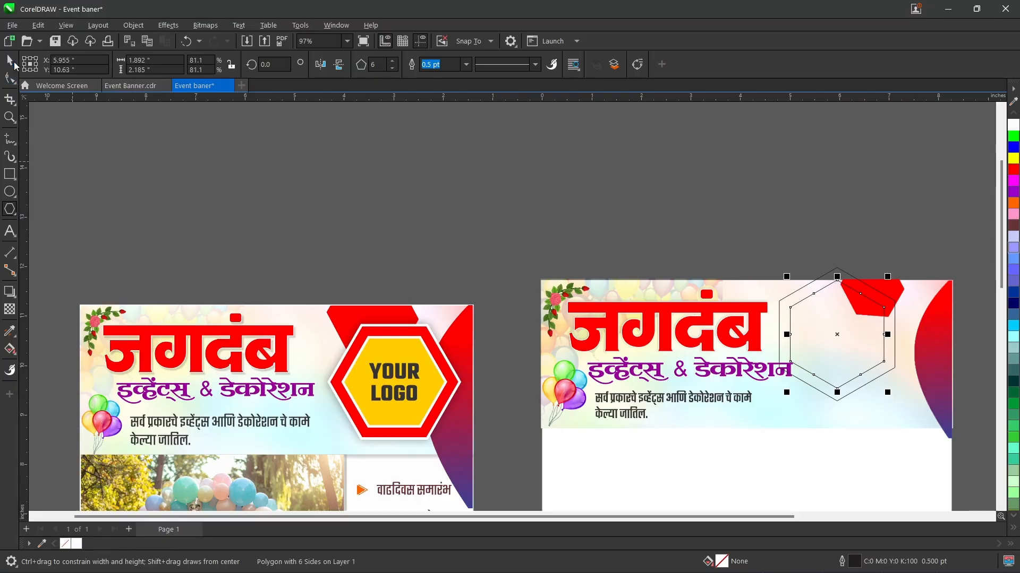
# Step: Delete both concentric hexagon outlines from the header
pyautogui.press('space')
pyautogui.press('Delete')
pyautogui.click(815, 281)
pyautogui.press('Delete')
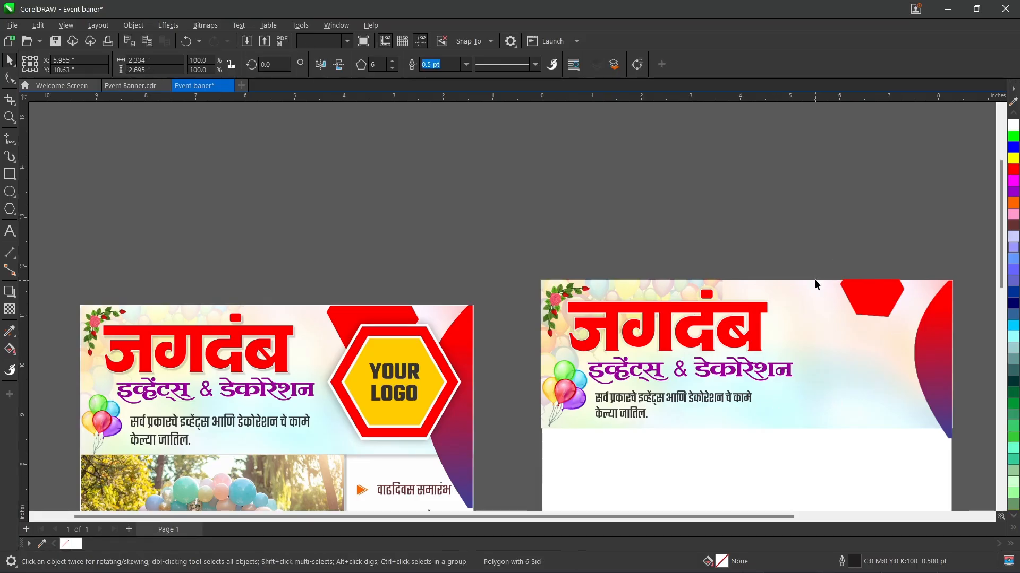
# Step: Import the six side shape image over the header and the area above it, and enlarge it to about 9.57 by 6.77 inches
pyautogui.hotkey('ctrl', 'i')
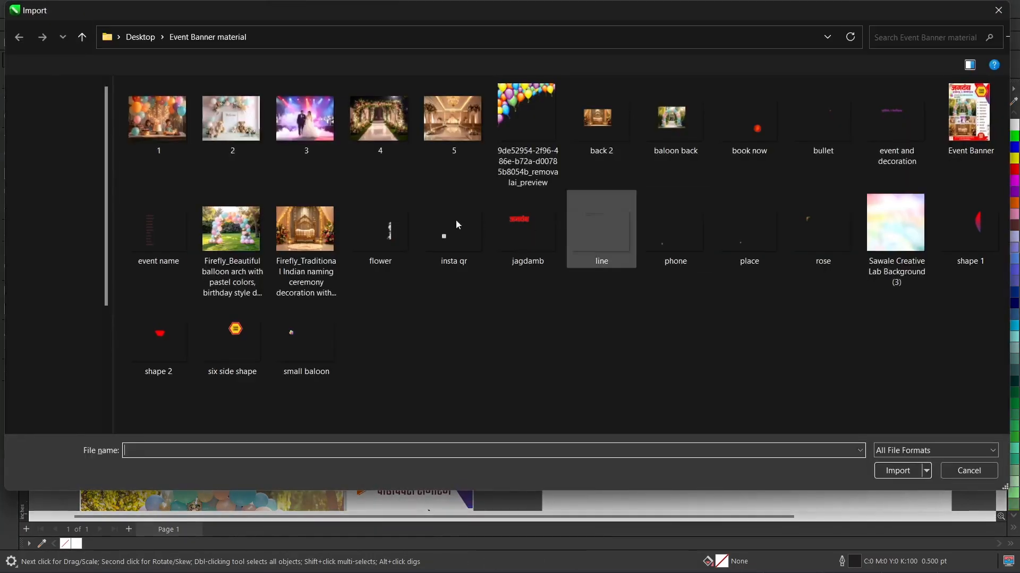
pyautogui.click(232, 319)
pyautogui.doubleClick(234, 322)
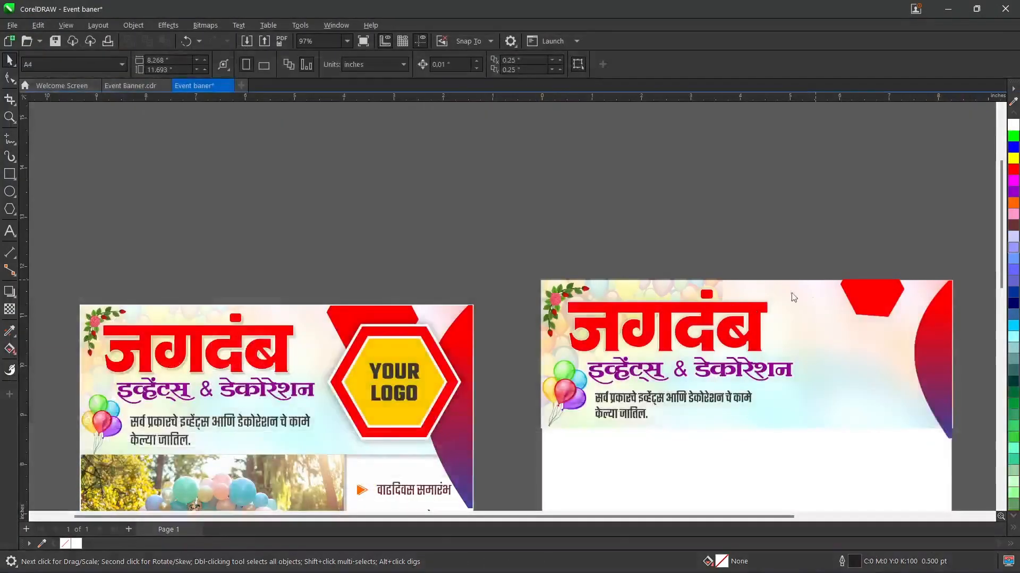
pyautogui.moveTo(597, 127); pyautogui.dragTo(902, 383)
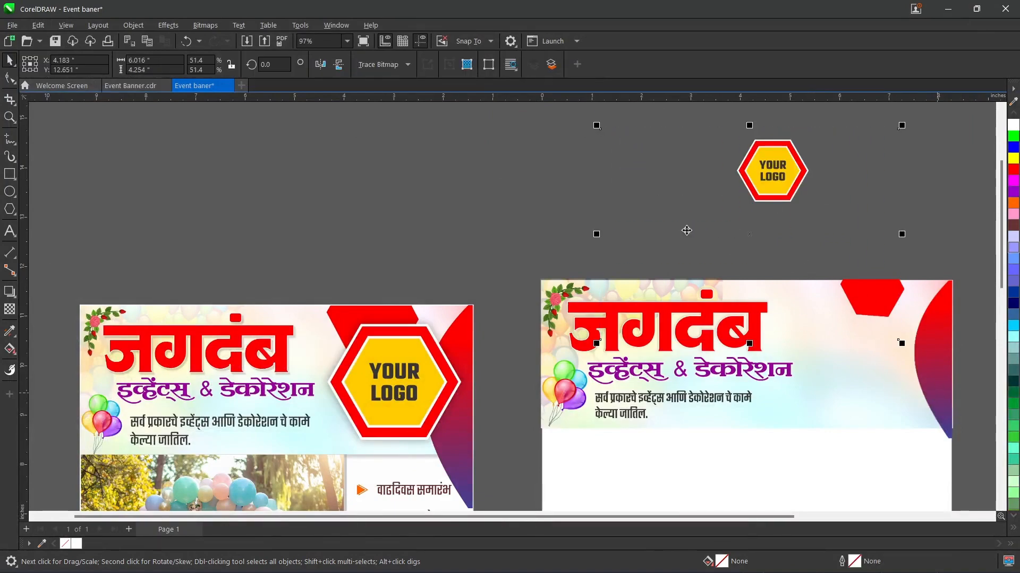
pyautogui.moveTo(597, 343); pyautogui.dragTo(421, 467)
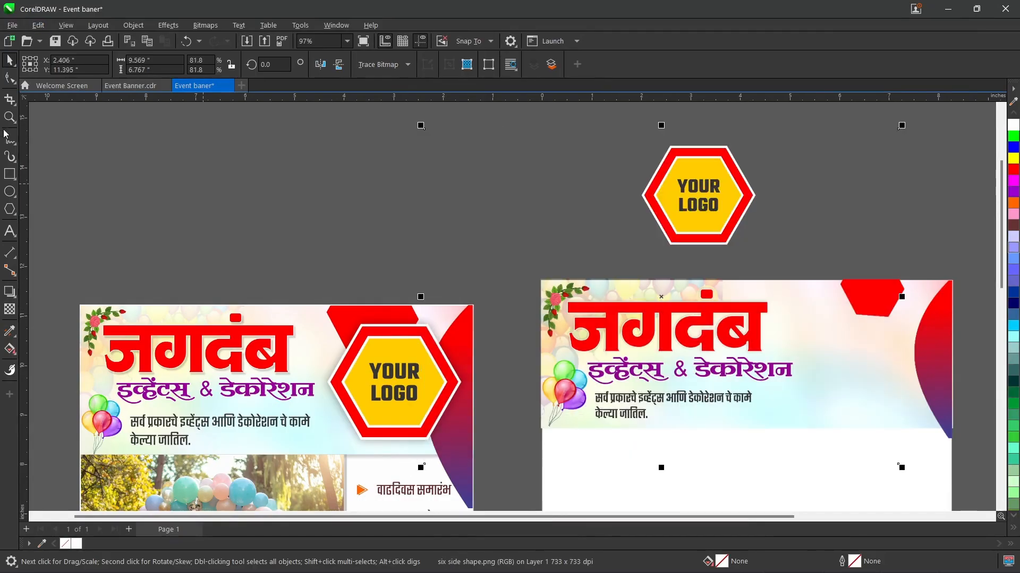
# Step: Crop the six side shape image around its logo hexagon to about 2.90 by 2.41 inches
pyautogui.click(9, 99)
pyautogui.moveTo(625, 137); pyautogui.dragTo(769, 257)
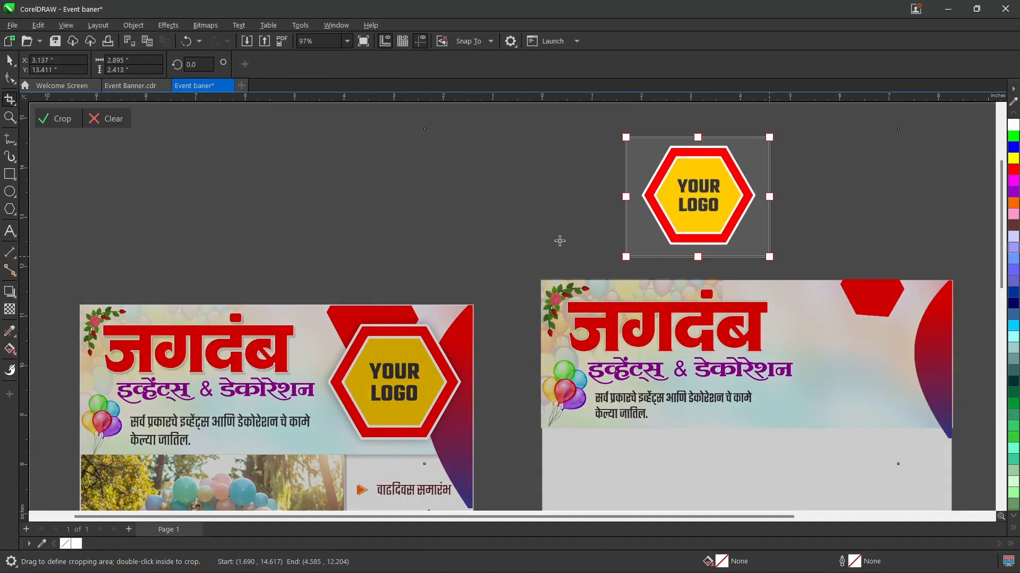
pyautogui.click(58, 119)
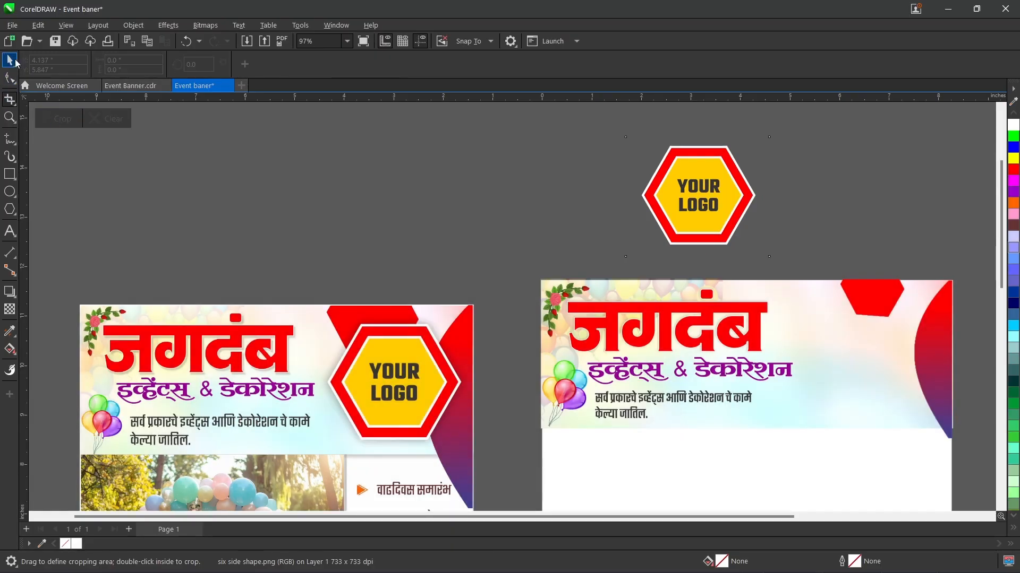
# Step: Move the cropped logo hexagon onto the header's right side and enlarge it to about 3.70 by 3.08 inches
pyautogui.click(12, 61)
pyautogui.moveTo(726, 194); pyautogui.dragTo(900, 366)
pyautogui.press('Up')
pyautogui.press('Up')
pyautogui.press('Up')
pyautogui.press('Up')
pyautogui.press('Up')
pyautogui.press('Up')
pyautogui.press('Up')
pyautogui.press('Up')
pyautogui.press('Up')
pyautogui.press('Up')
pyautogui.press('Up')
pyautogui.press('Up')
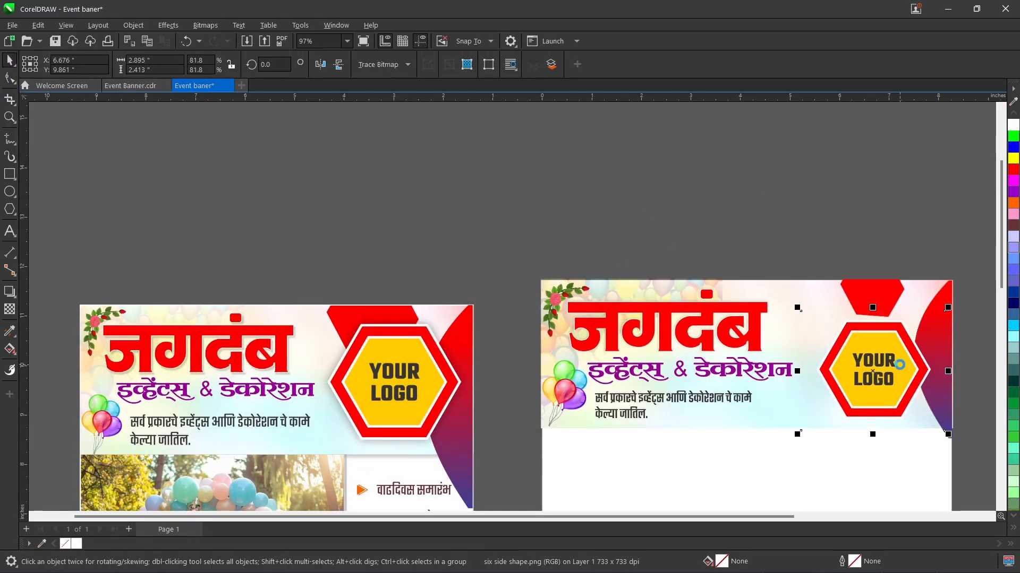
pyautogui.moveTo(797, 432); pyautogui.dragTo(774, 466)
# Step: Nudge the logo hexagon into place between the red polygon and the curved shape, matching the reference, and clear the selection
pyautogui.press('Up')
pyautogui.press('Up')
pyautogui.press('Up')
pyautogui.press('Up')
pyautogui.press('Up')
pyautogui.press('Up')
pyautogui.press('Up')
pyautogui.press('Up')
pyautogui.press('Up')
pyautogui.press('Up')
pyautogui.press('Up')
pyautogui.press('Up')
pyautogui.press('Up')
pyautogui.press('Up')
pyautogui.press('Up')
pyautogui.press('Up')
pyautogui.press('Up')
pyautogui.press('Up')
pyautogui.press('Up')
pyautogui.press('Up')
pyautogui.press('Up')
pyautogui.press('Up')
pyautogui.press('Up')
pyautogui.press('Up')
pyautogui.press('Up')
pyautogui.press('Right')
pyautogui.press('Right')
pyautogui.press('Right')
pyautogui.press('Right')
pyautogui.press('Right')
pyautogui.press('Right')
pyautogui.press('Right')
pyautogui.press('Right')
pyautogui.press('Right')
pyautogui.press('Right')
pyautogui.press('Right')
pyautogui.press('Right')
pyautogui.press('Right')
pyautogui.press('Right')
pyautogui.press('Right')
pyautogui.press('Right')
pyautogui.press('Right')
pyautogui.press('Right')
pyautogui.press('Right')
pyautogui.press('Right')
pyautogui.press('Right')
pyautogui.press('Right')
pyautogui.press('Right')
pyautogui.press('Right')
pyautogui.press('Right')
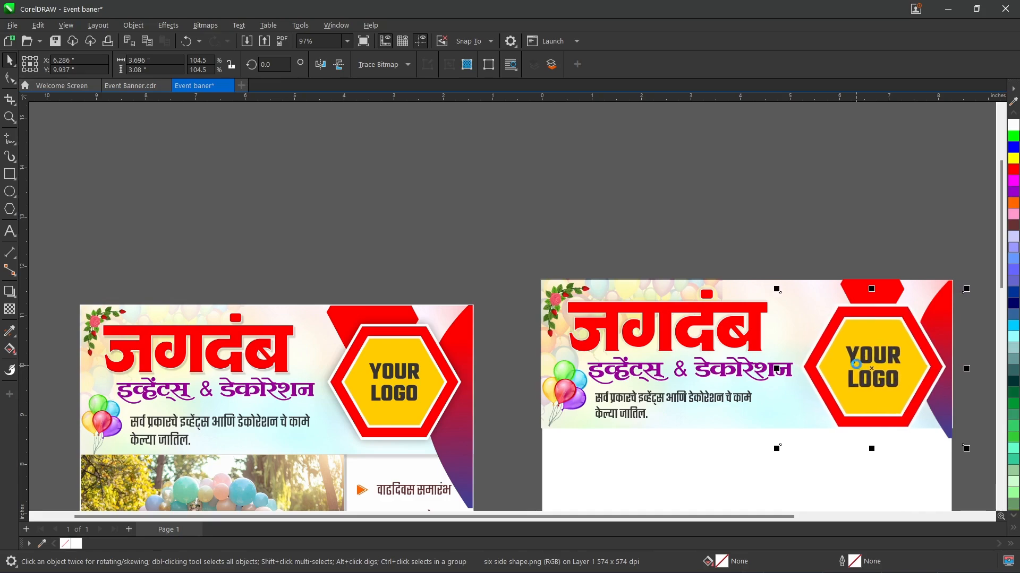
pyautogui.press('Up')
pyautogui.press('Up')
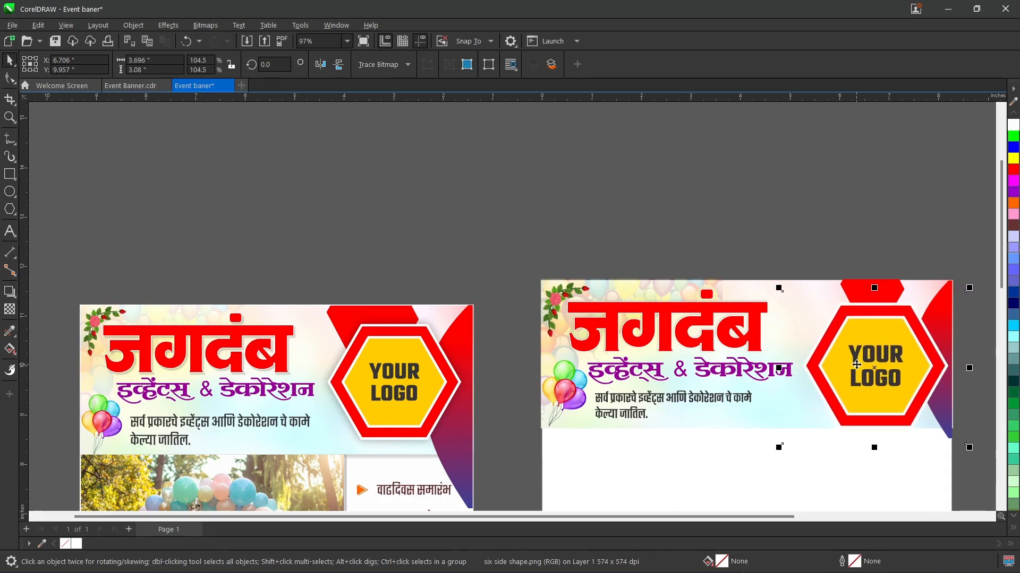
pyautogui.press('Left')
pyautogui.press('Left')
pyautogui.press('Left')
pyautogui.press('Left')
pyautogui.press('Up')
pyautogui.press('Up')
pyautogui.click(757, 199)
# Step: Draw a rectangle about 3.11 by 8.75 inches from below the header to the page's bottom-right corner, filled white with no outline
pyautogui.moveTo(996, 208); pyautogui.dragTo(983, 281)
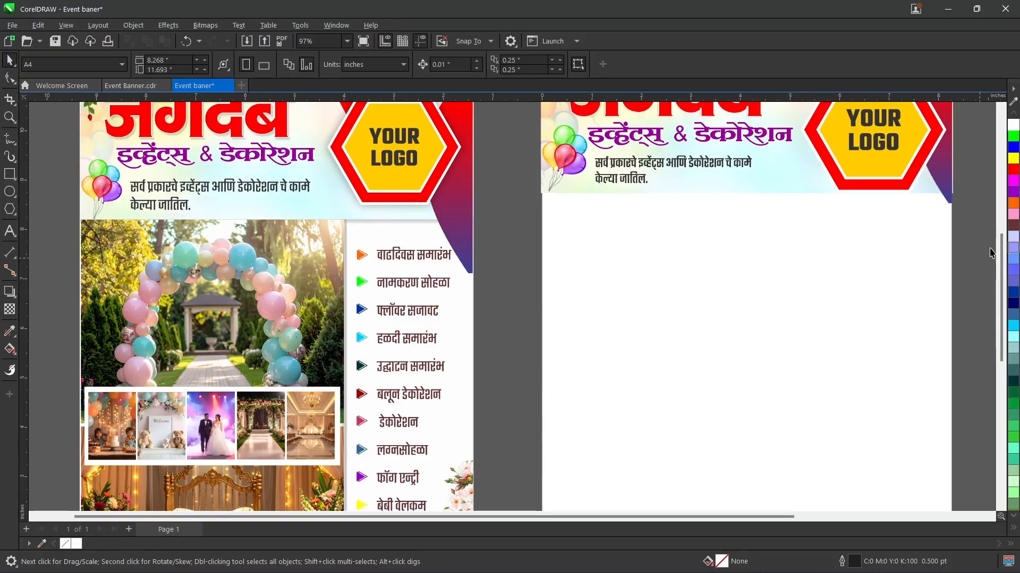
pyautogui.click(9, 179)
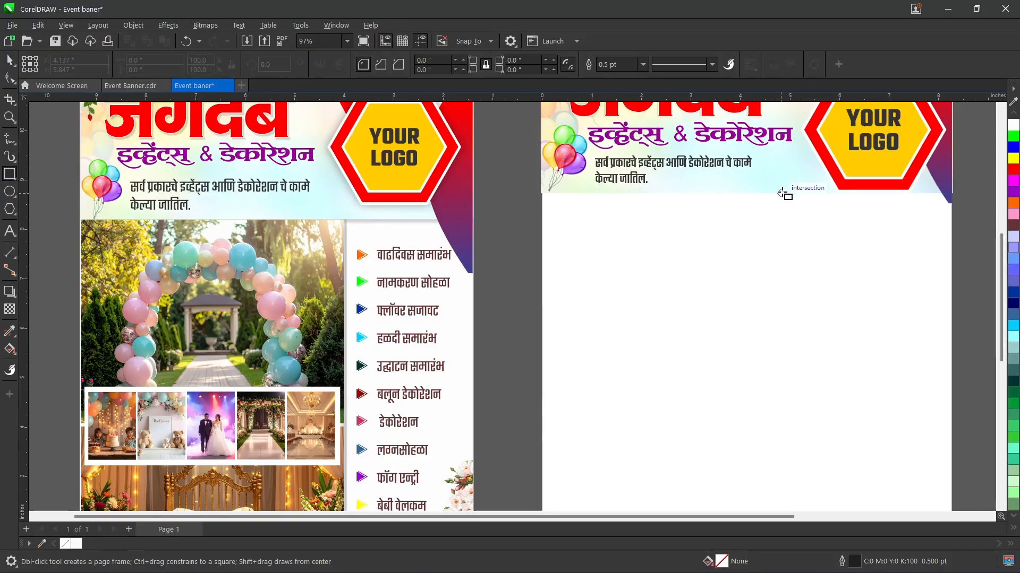
pyautogui.moveTo(797, 193); pyautogui.dragTo(951, 445)
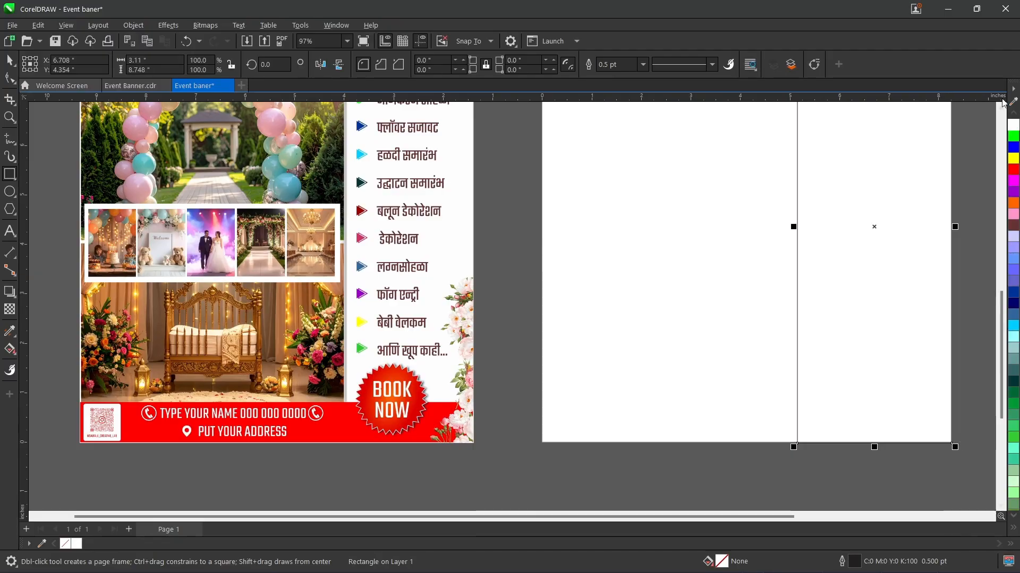
pyautogui.click(1014, 125)
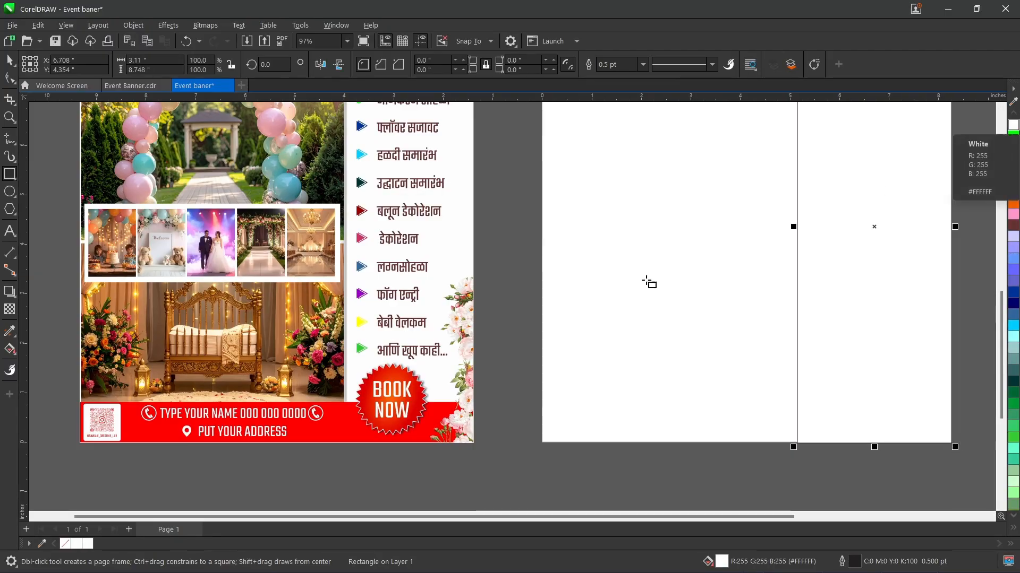
pyautogui.rightClick(64, 545)
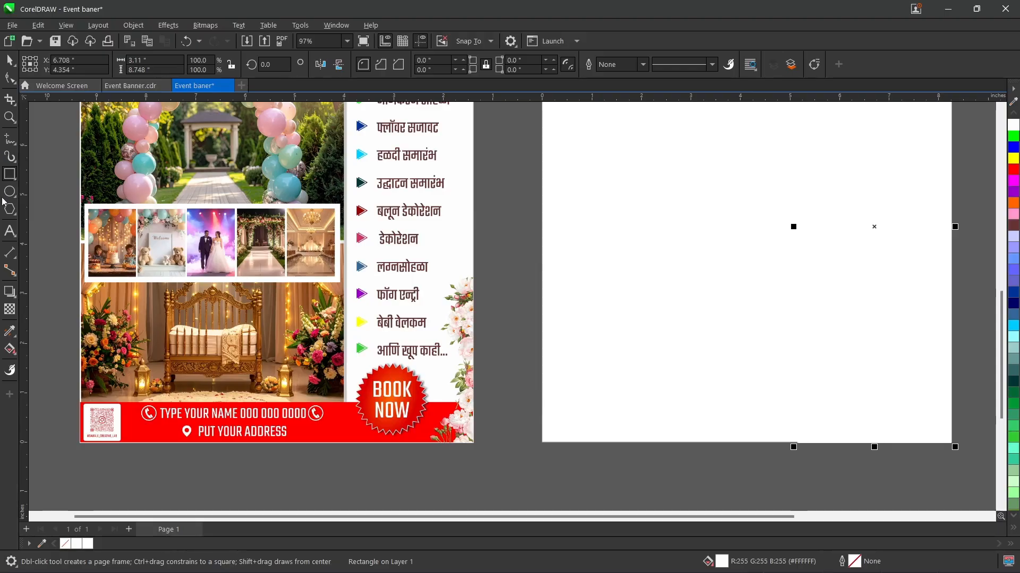
# Step: Add a drop shadow to the white rectangle, cast from its right edge to its left edge, with opacity 50 and feather 15
pyautogui.click(5, 293)
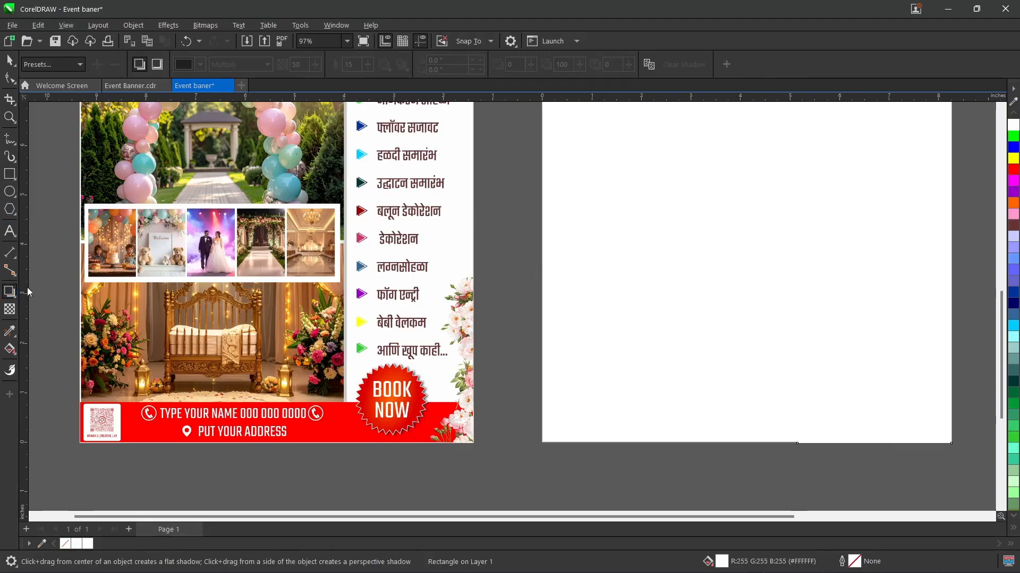
pyautogui.moveTo(797, 227); pyautogui.dragTo(801, 274)
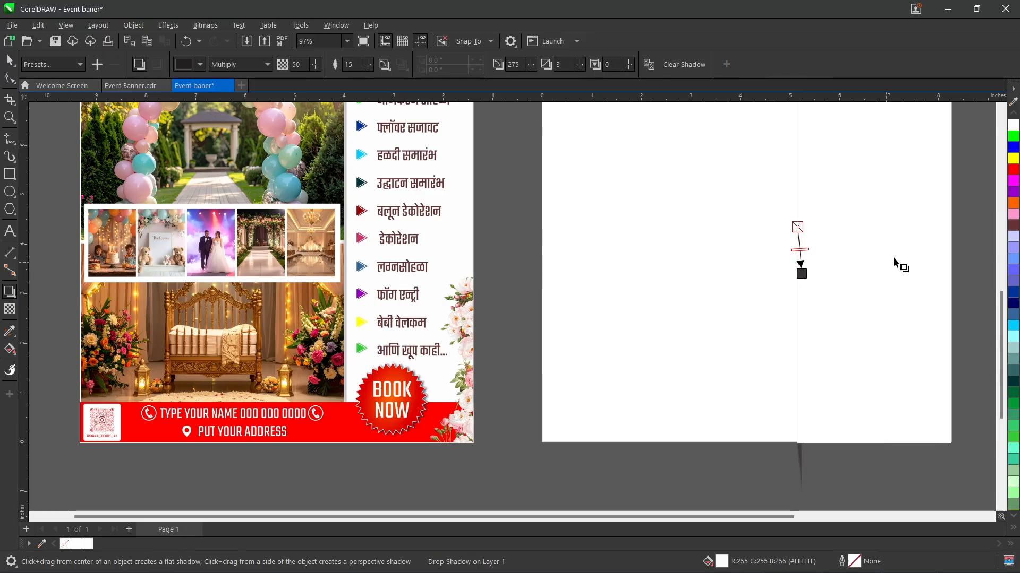
pyautogui.hotkey('ctrl', 'z')
pyautogui.moveTo(951, 227); pyautogui.dragTo(797, 227)
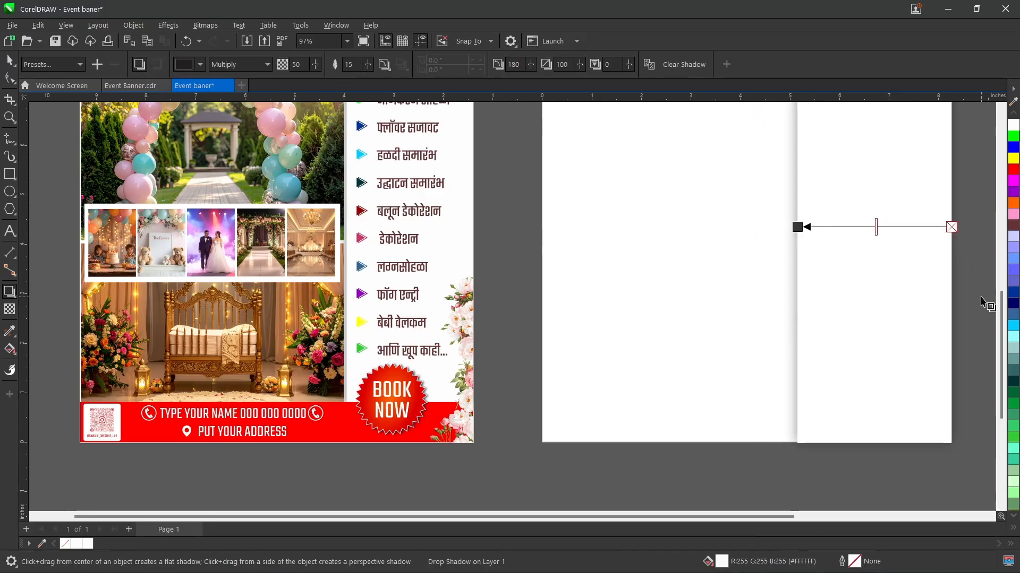
# Step: Try to cast a drop shadow downward from the header's top edge, and undo the attempt
pyautogui.moveTo(1002, 324); pyautogui.dragTo(1002, 263)
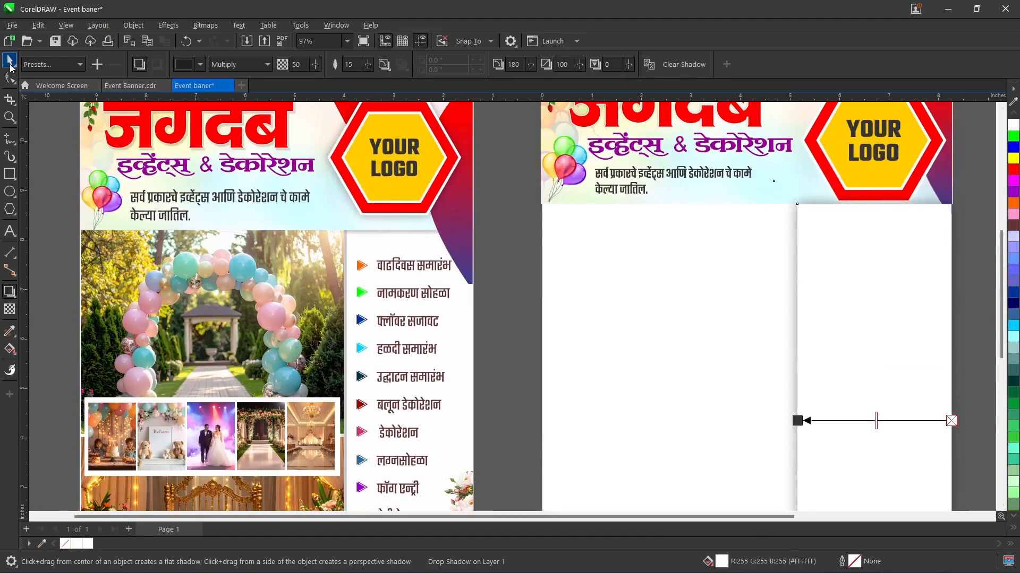
pyautogui.scroll(-2, 619, 269)
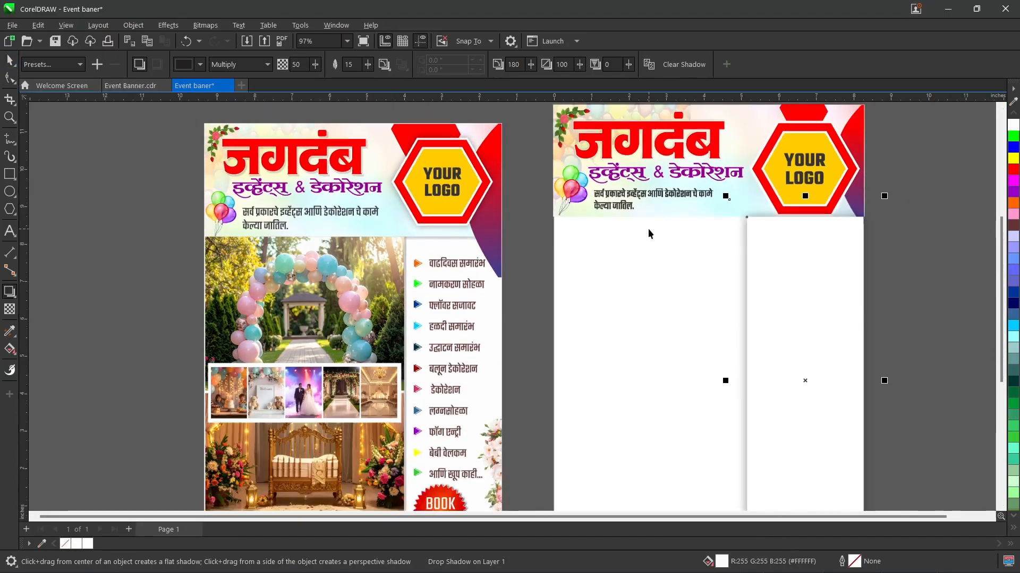
pyautogui.press('space')
pyautogui.click(678, 208)
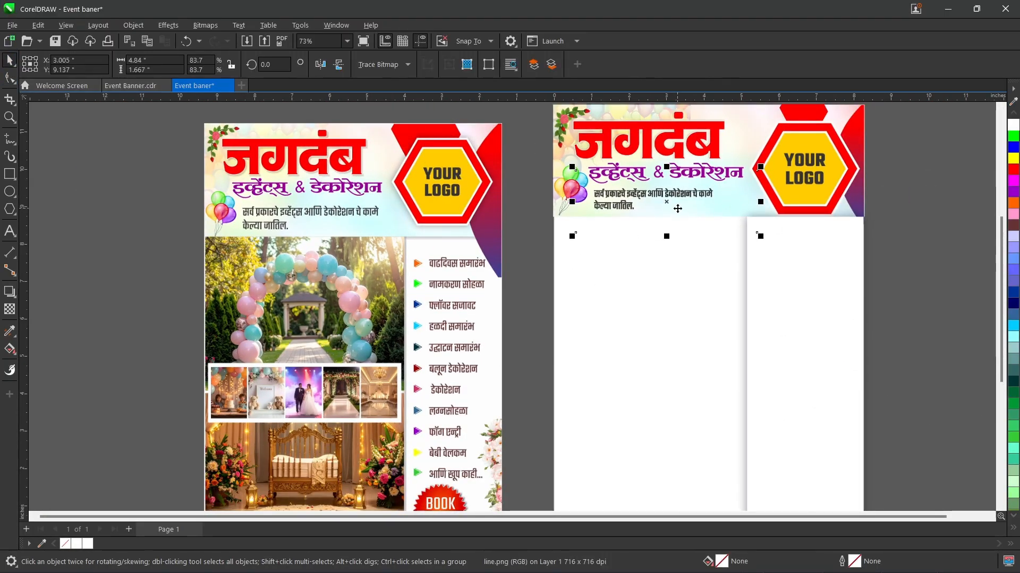
pyautogui.click(735, 111)
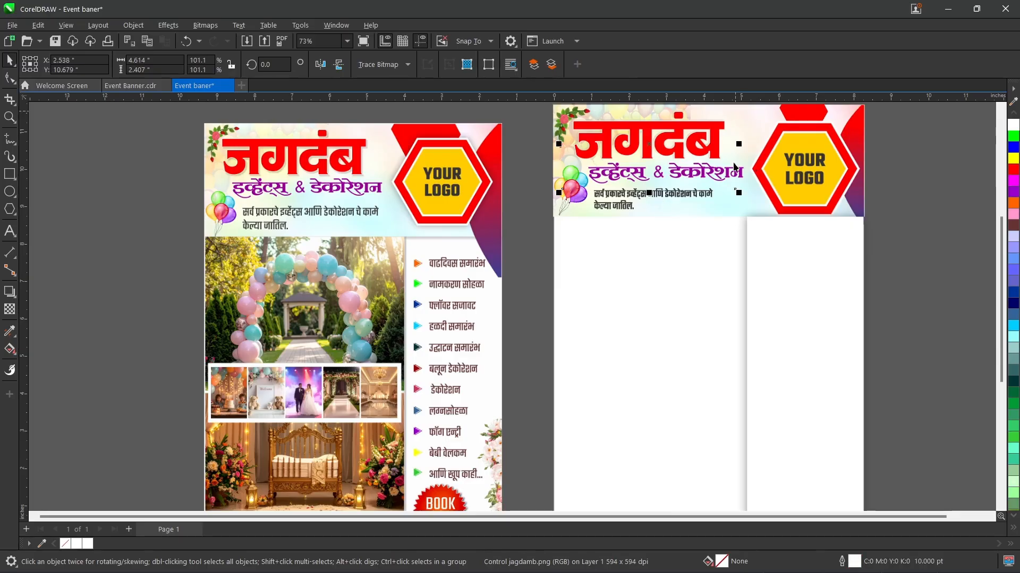
pyautogui.scroll(3, 757, 221)
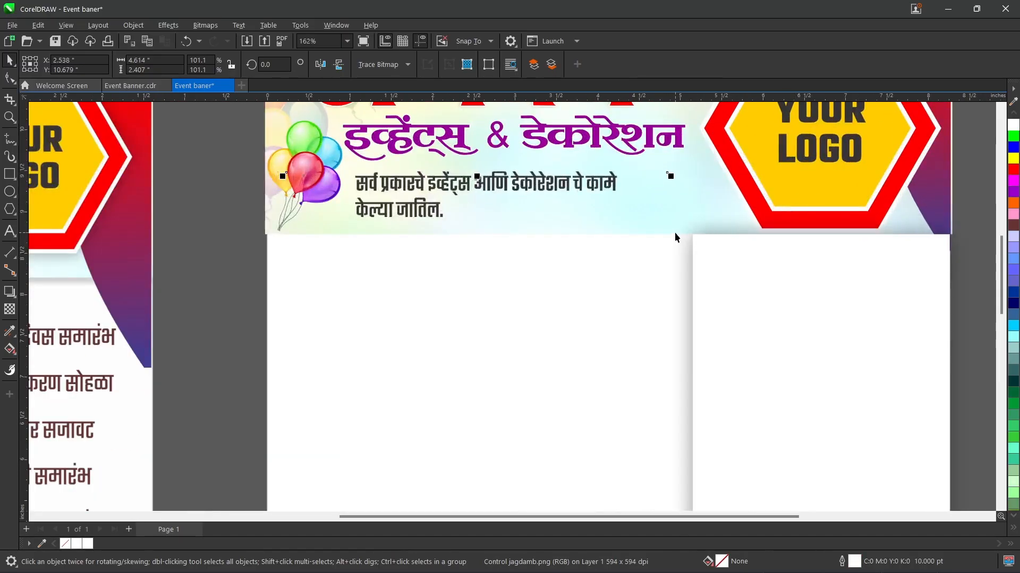
pyautogui.click(675, 235)
pyautogui.click(8, 291)
pyautogui.scroll(-1, 690, 157)
pyautogui.moveTo(1002, 268); pyautogui.dragTo(1002, 245)
pyautogui.moveTo(685, 116); pyautogui.dragTo(701, 277)
pyautogui.hotkey('ctrl', 'z')
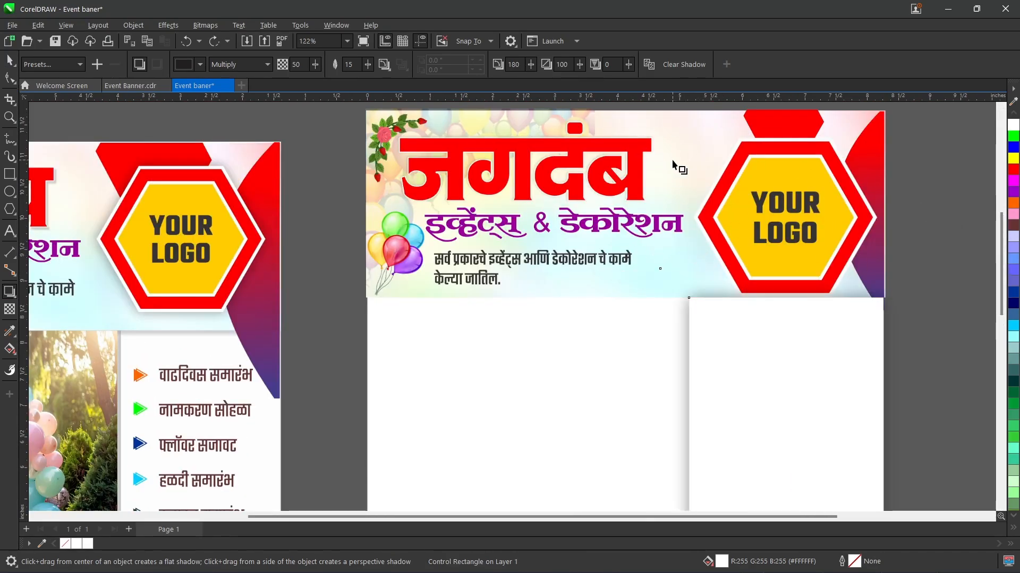
pyautogui.click(8, 60)
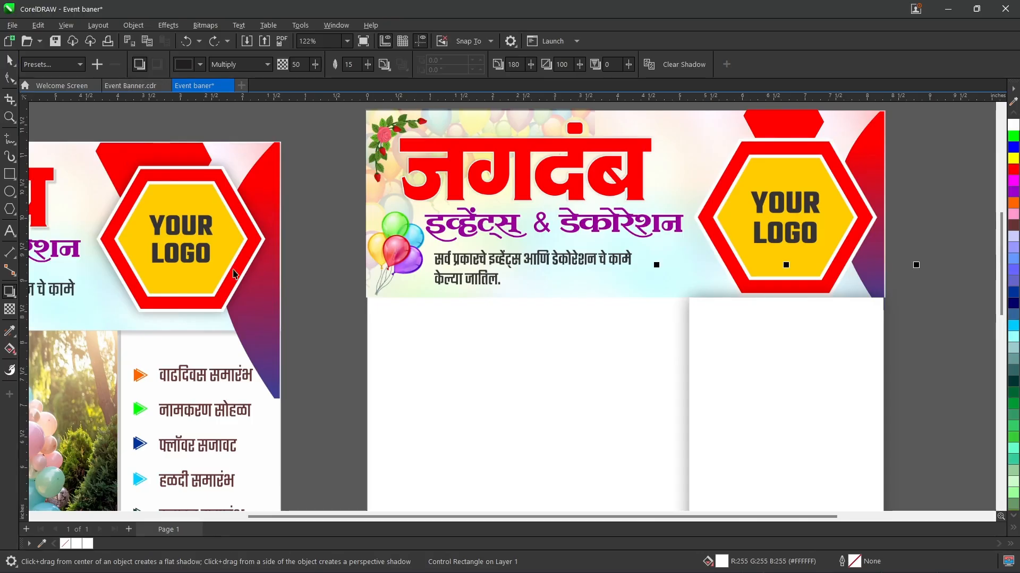
# Step: Crop the tagline image to about 3.52 by 0.86 inches around its two lines of text
pyautogui.click(367, 296)
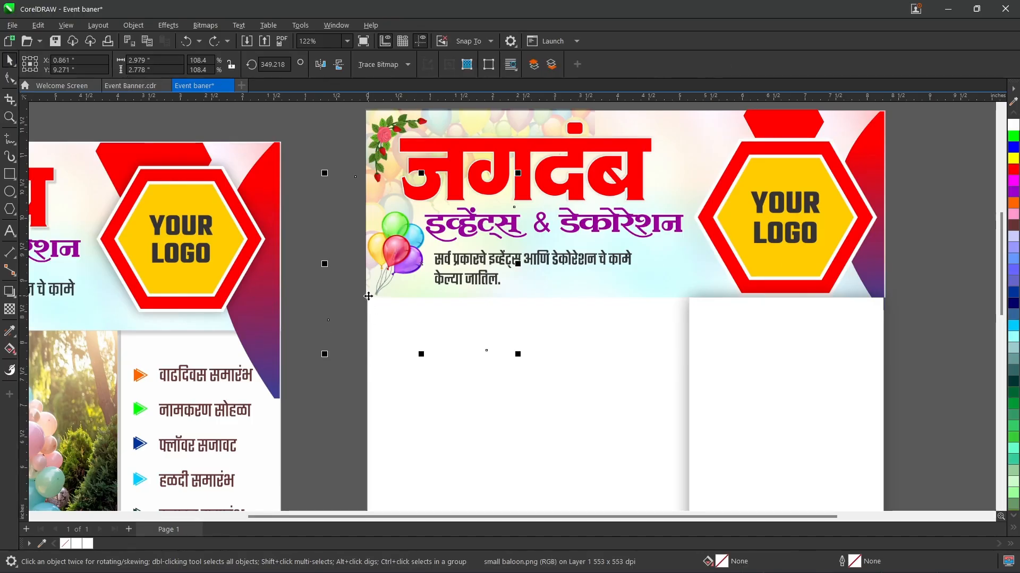
pyautogui.moveTo(569, 288); pyautogui.dragTo(569, 306)
pyautogui.hotkey('ctrl', 'z')
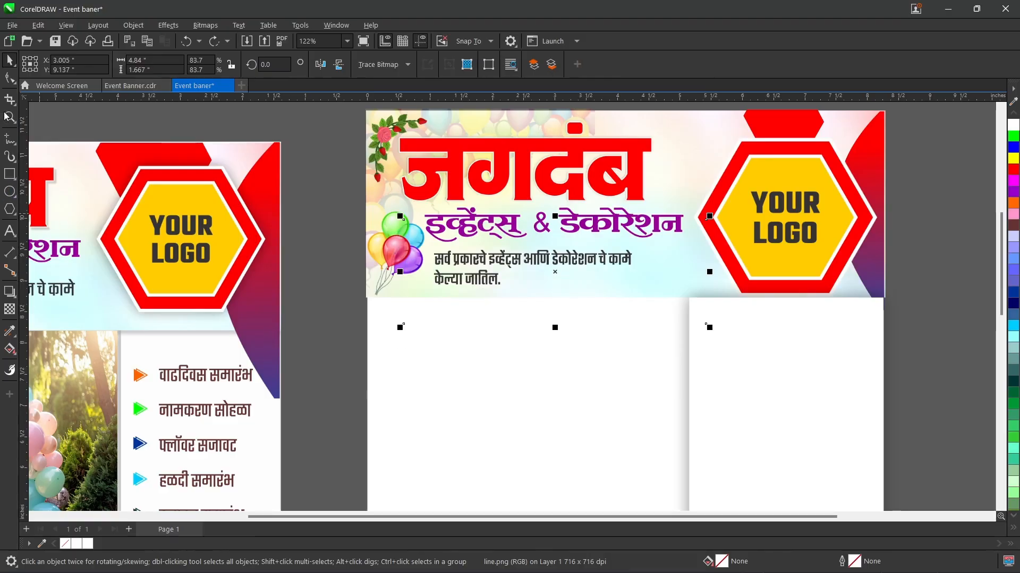
pyautogui.click(10, 99)
pyautogui.moveTo(428, 248); pyautogui.dragTo(648, 294)
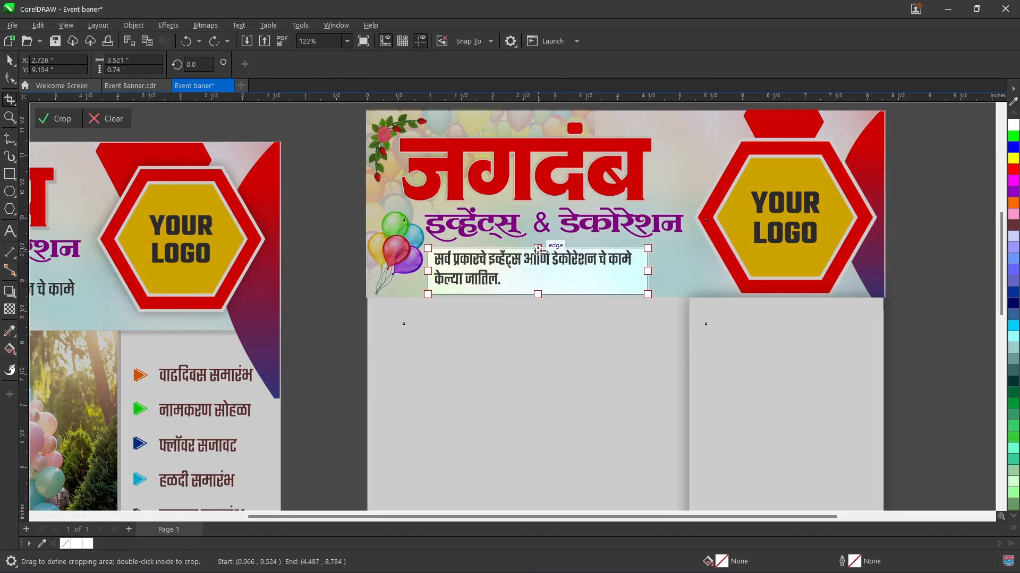
pyautogui.moveTo(542, 246); pyautogui.dragTo(542, 240)
pyautogui.moveTo(537, 248); pyautogui.dragTo(538, 240)
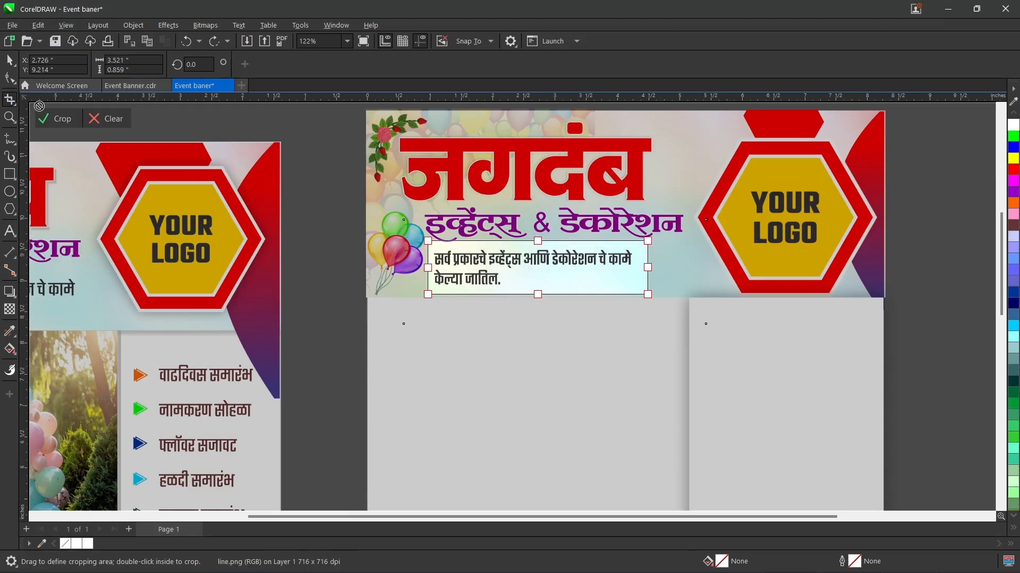
pyautogui.click(57, 117)
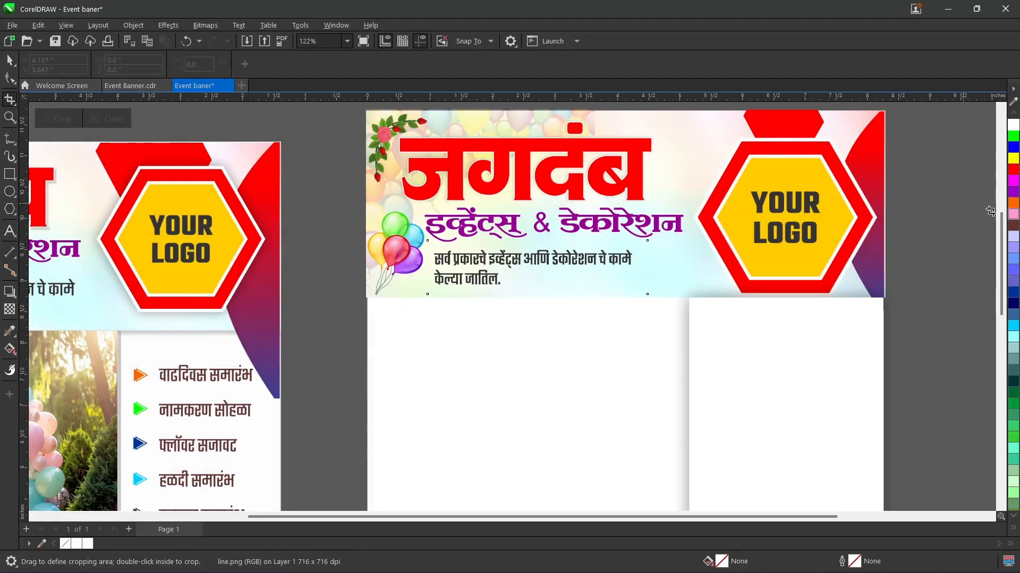
pyautogui.click(15, 60)
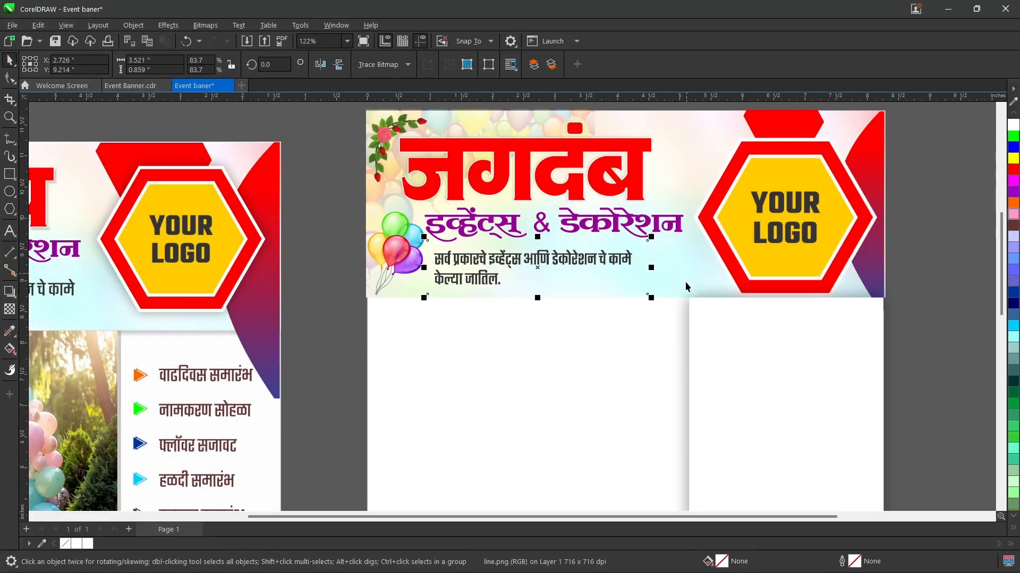
# Step: Move the white rectangle down and to the right, away from the header's lower edge
pyautogui.click(674, 297)
pyautogui.click(643, 295)
pyautogui.click(663, 297)
pyautogui.moveTo(660, 297); pyautogui.dragTo(788, 378)
pyautogui.hotkey('ctrl', 'z')
pyautogui.click(670, 295)
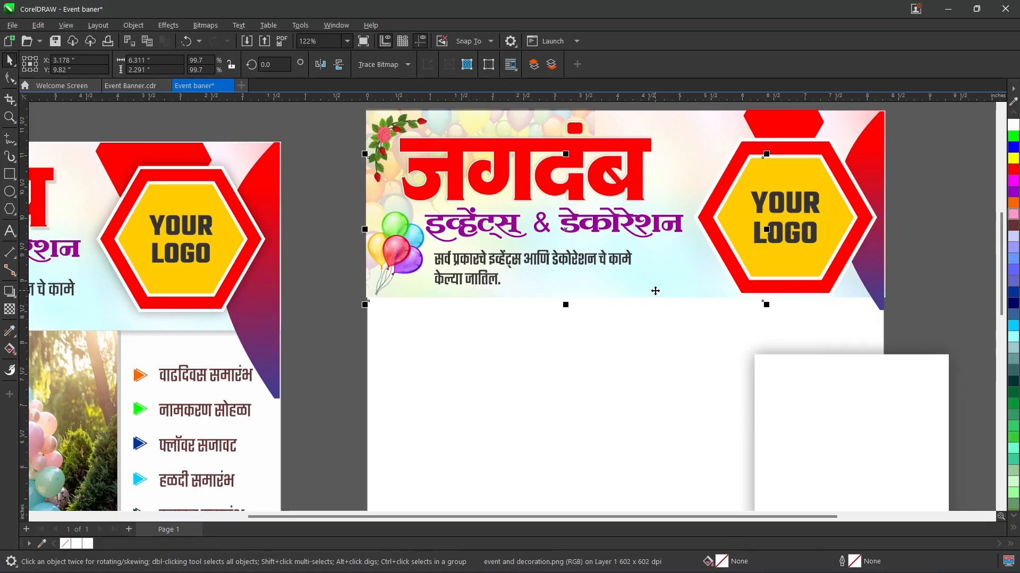
pyautogui.moveTo(654, 291); pyautogui.dragTo(657, 314)
pyautogui.hotkey('ctrl', 'z')
# Step: Add a drop shadow to the header background, cast from its top edge to its bottom edge, with opacity 50 and feather 15
pyautogui.click(673, 111)
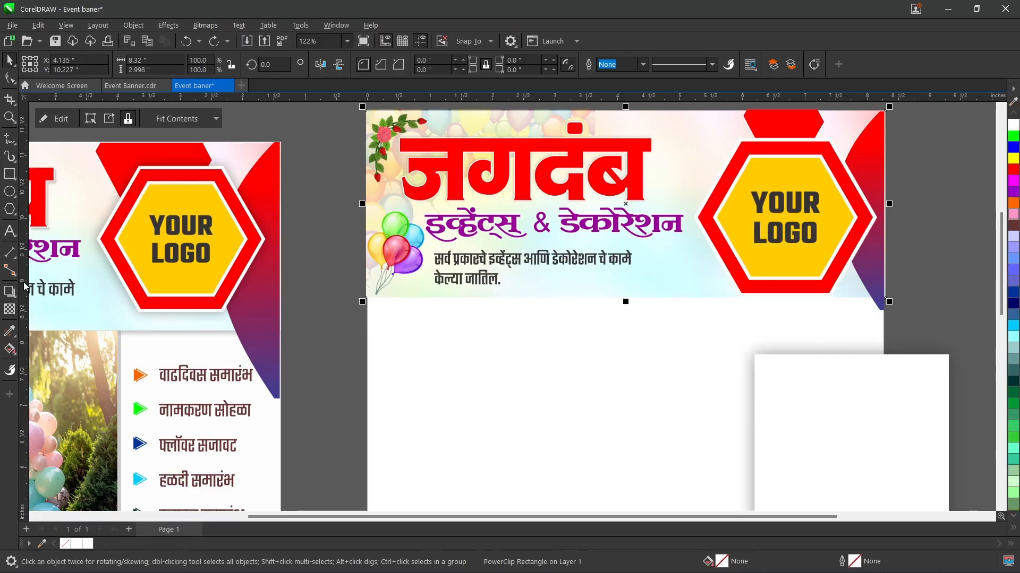
pyautogui.click(9, 293)
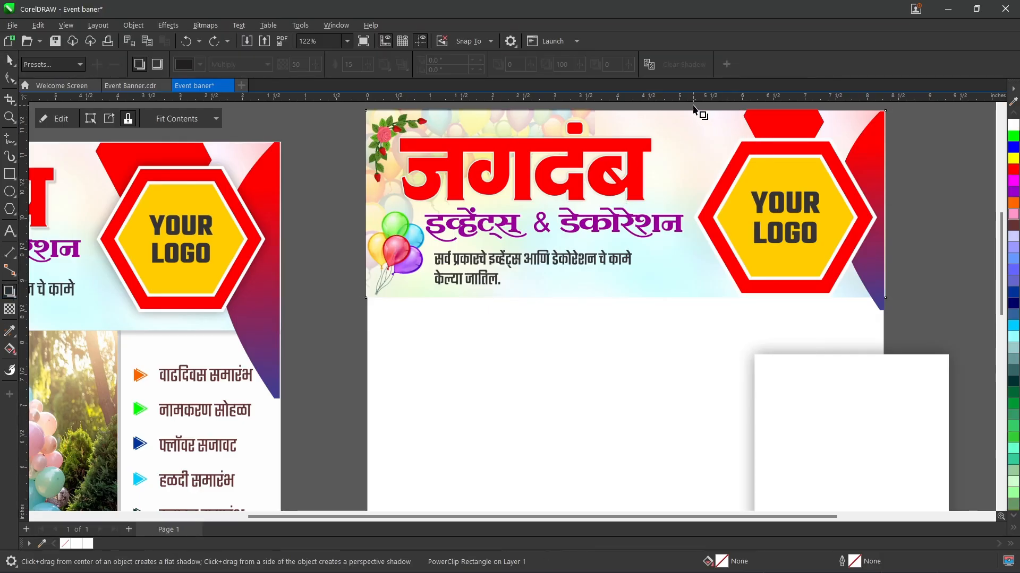
pyautogui.moveTo(694, 114); pyautogui.dragTo(626, 299)
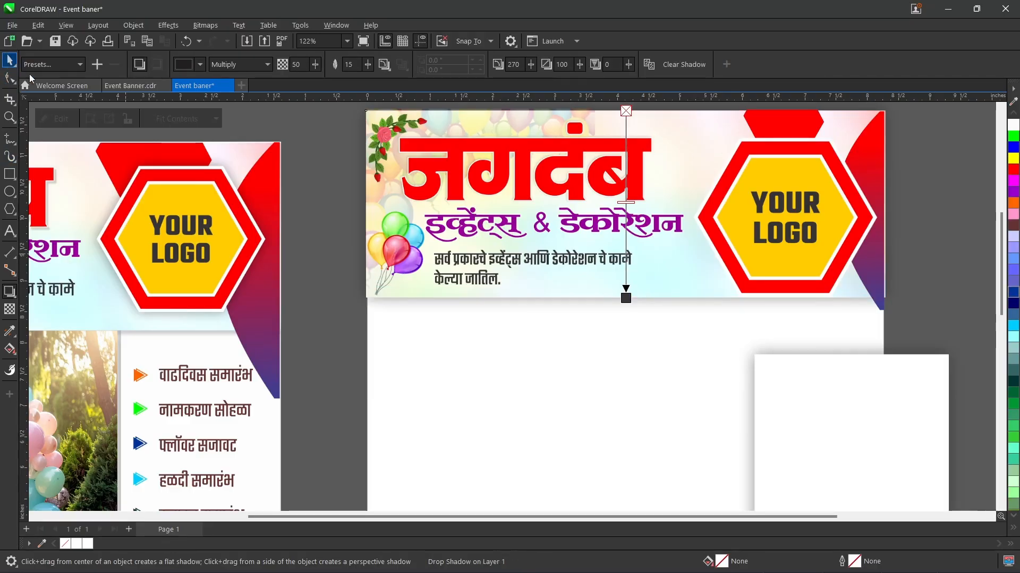
pyautogui.click(7, 64)
pyautogui.click(864, 313)
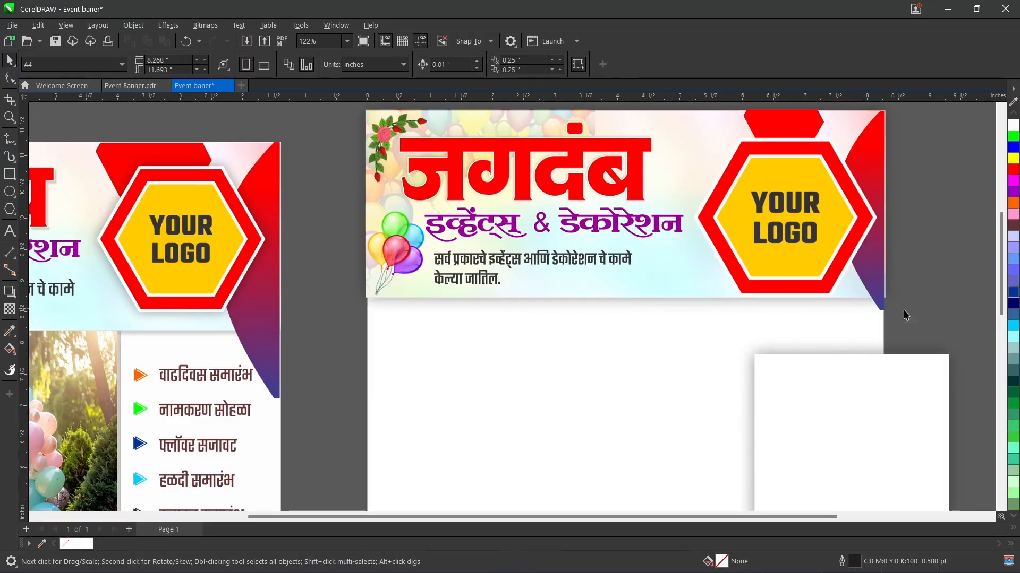
pyautogui.click(884, 306)
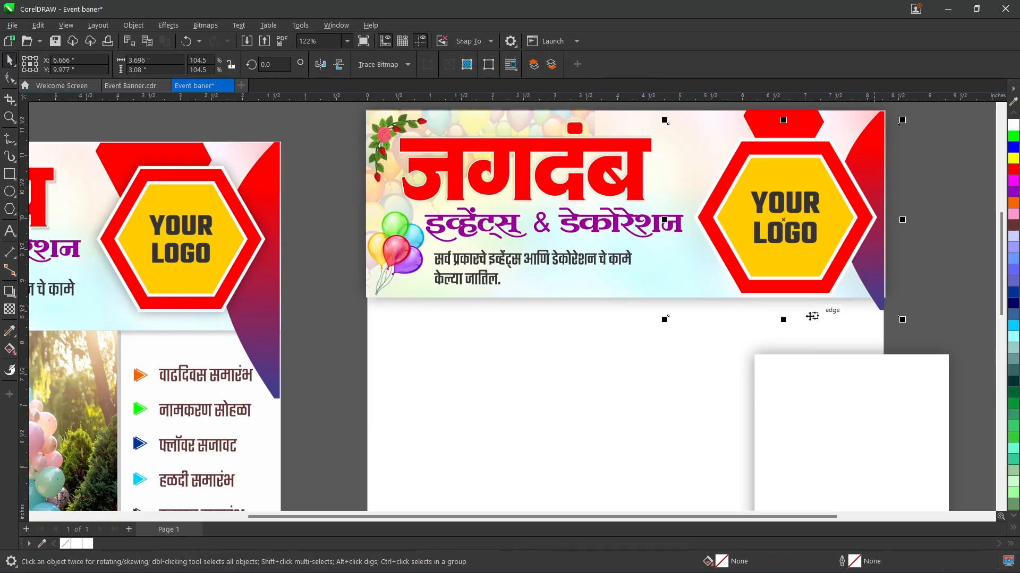
pyautogui.moveTo(786, 317); pyautogui.dragTo(788, 309)
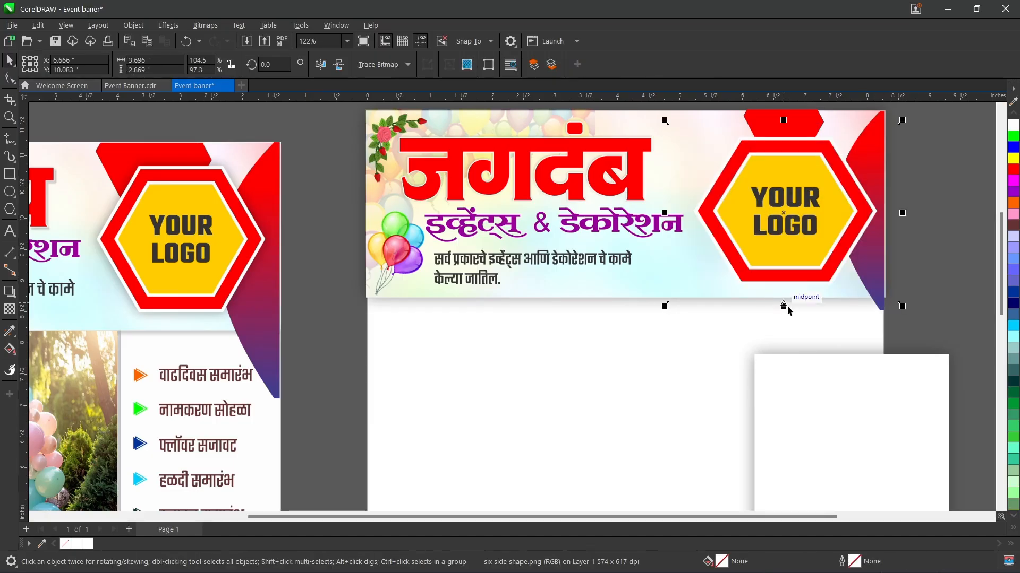
pyautogui.hotkey('ctrl', 'z')
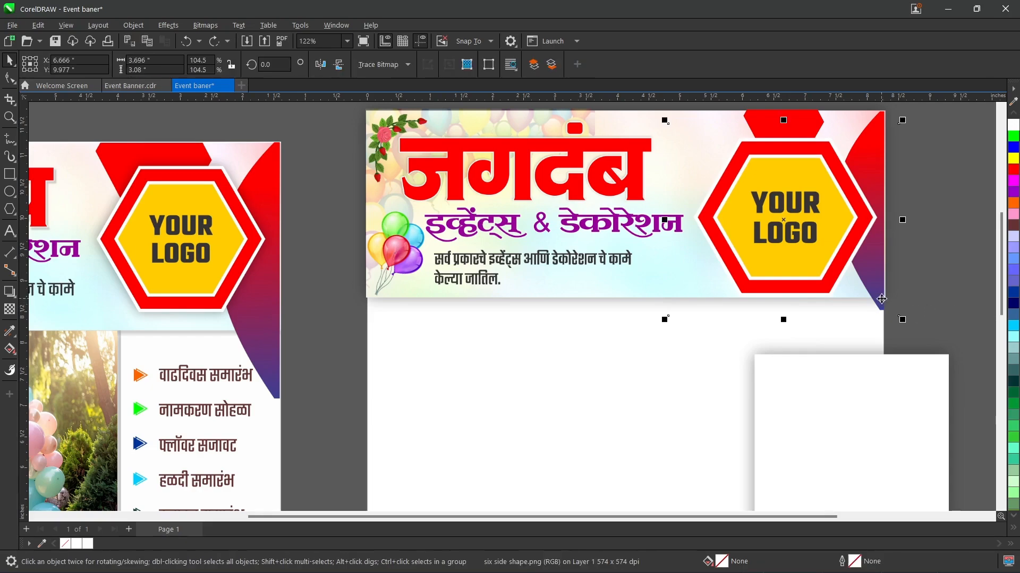
pyautogui.moveTo(947, 337); pyautogui.dragTo(902, 260)
pyautogui.hotkey('ctrl', 'z')
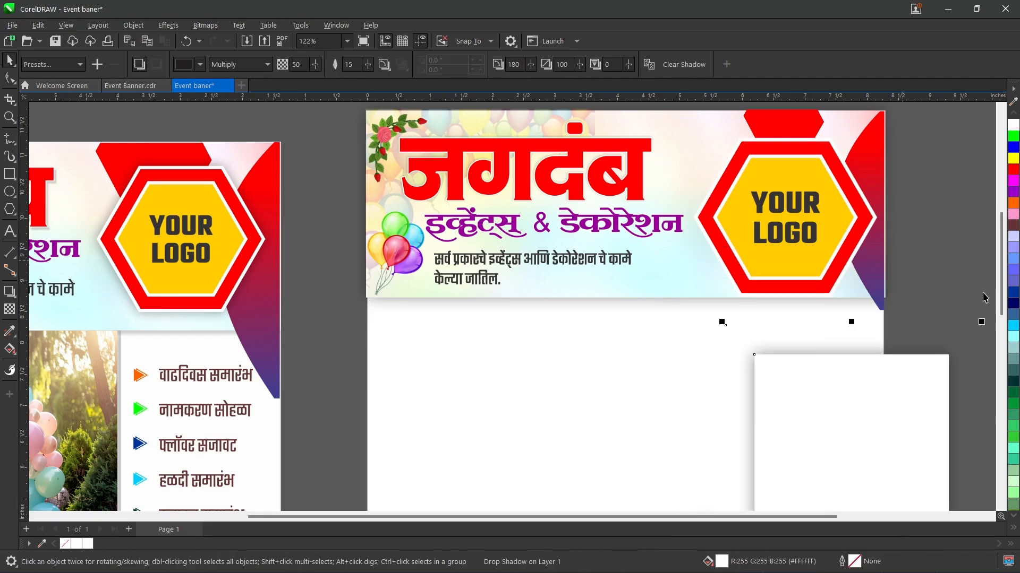
# Step: Move the logo hexagon left and slightly down, uncovering the red polygon and the curved shape
pyautogui.click(987, 301)
pyautogui.moveTo(989, 395); pyautogui.dragTo(829, 132)
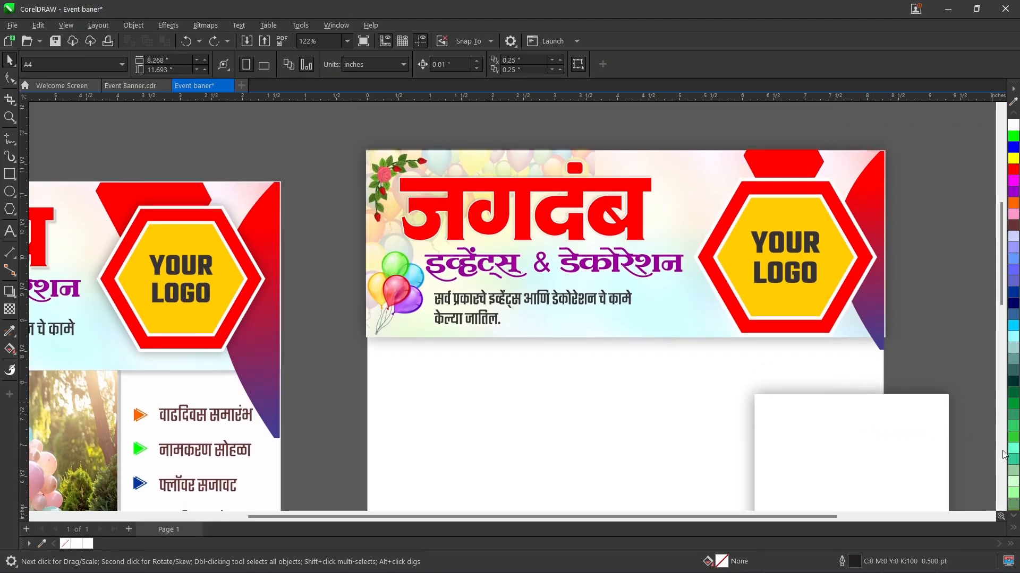
pyautogui.moveTo(987, 439); pyautogui.dragTo(829, 128)
pyautogui.moveTo(799, 298); pyautogui.dragTo(678, 331)
# Step: Try to crop the curved shape level with the header's bottom edge, and undo the crop
pyautogui.click(874, 254)
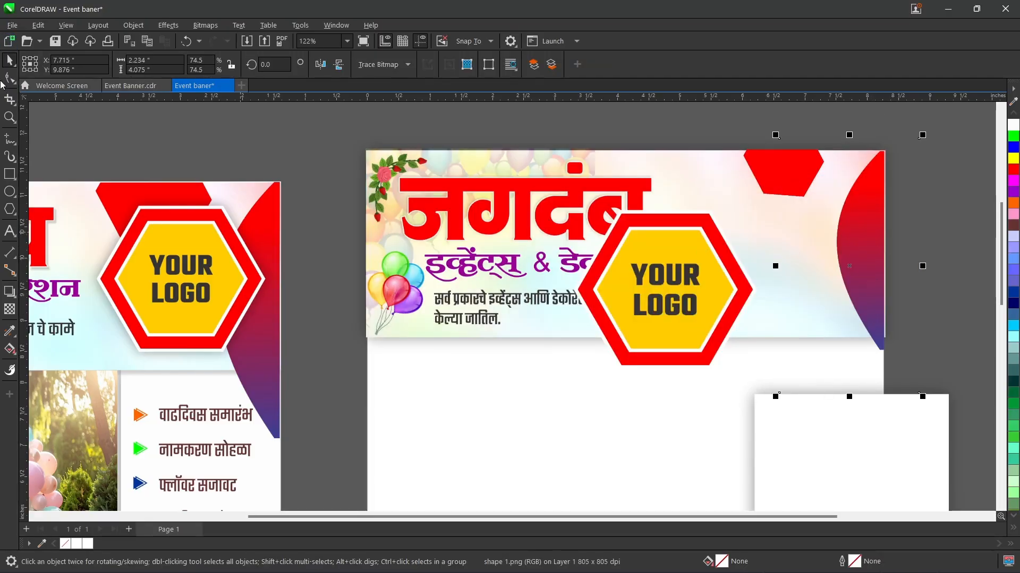
pyautogui.click(10, 100)
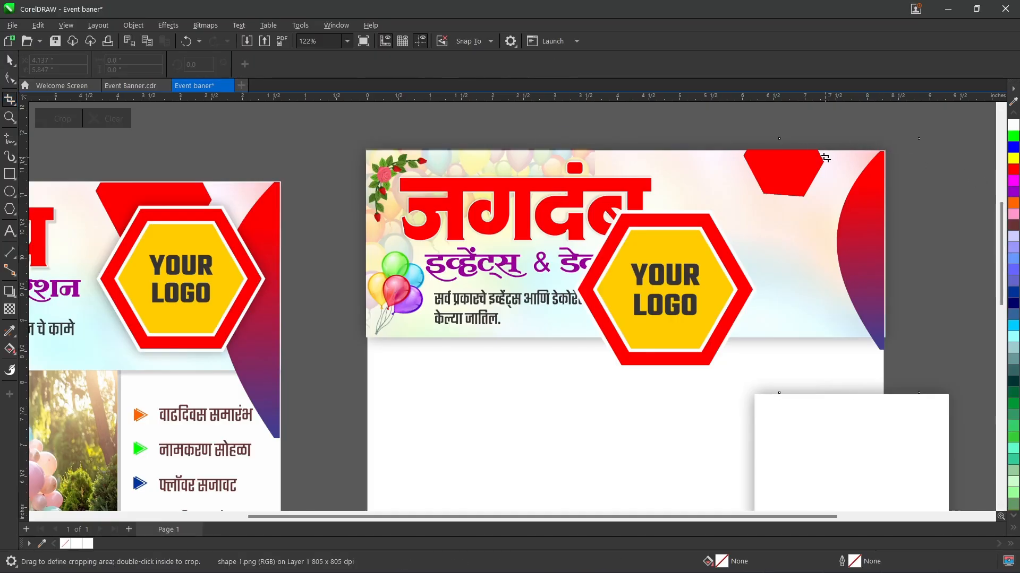
pyautogui.moveTo(823, 150); pyautogui.dragTo(895, 338)
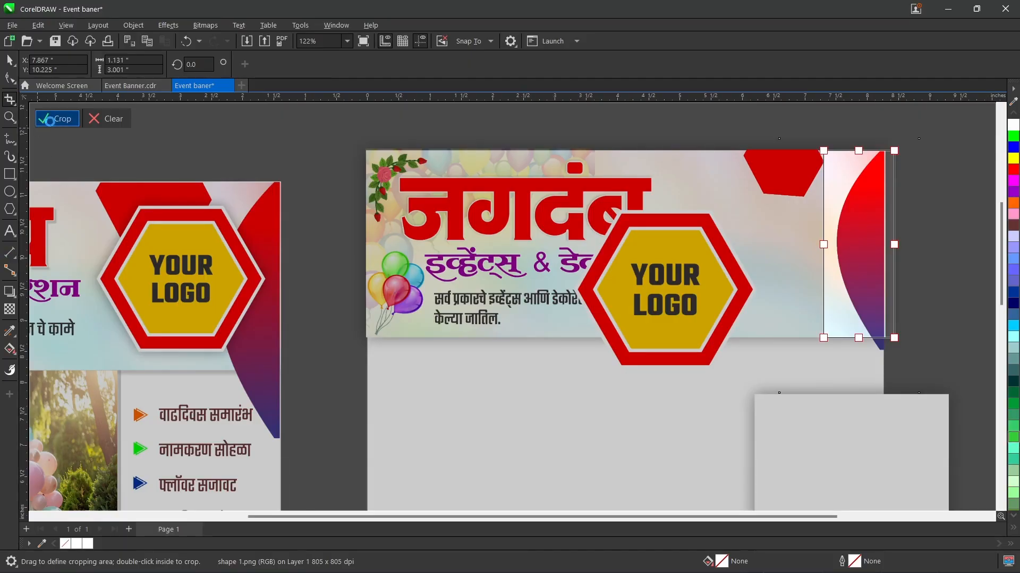
pyautogui.click(55, 119)
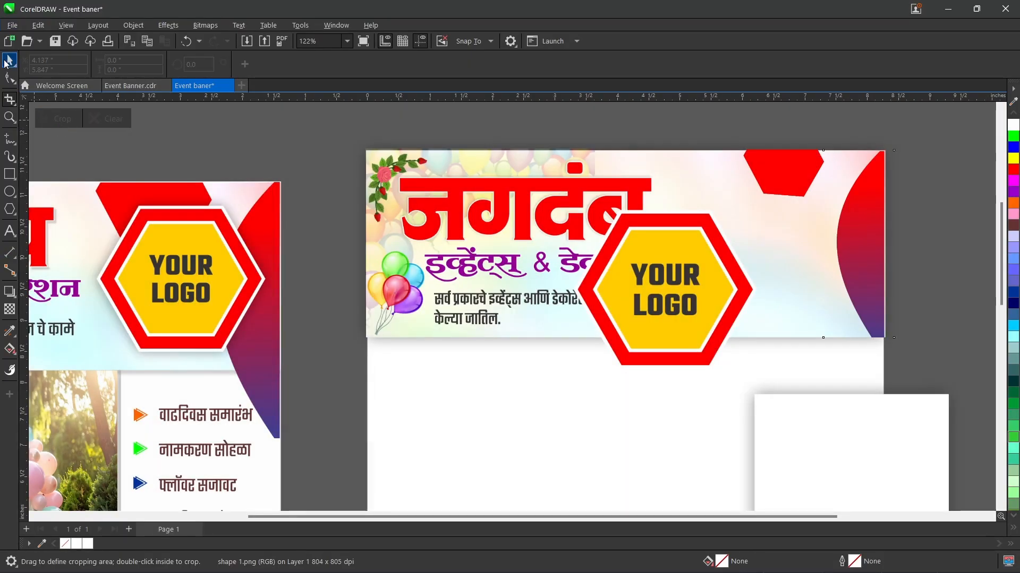
pyautogui.click(7, 61)
pyautogui.click(268, 137)
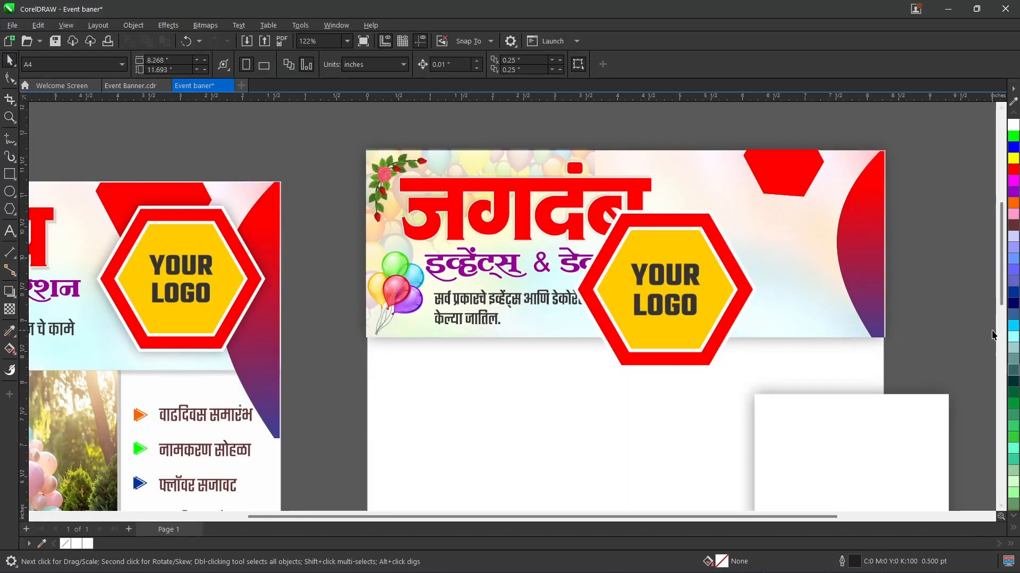
pyautogui.moveTo(1003, 298); pyautogui.dragTo(1005, 308)
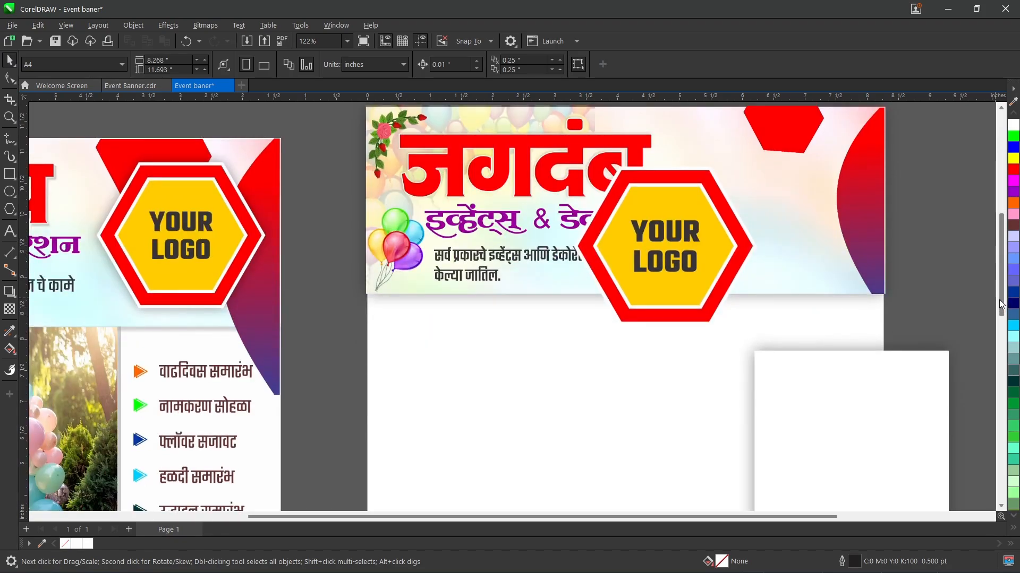
pyautogui.hotkey('ctrl', 'z')
# Step: Enlarge the curved shape about its centre to about 2.41 by 4.39 inches and nudge it down to Y 9.736 inches
pyautogui.moveTo(775, 353)
pyautogui.mouseDown()
pyautogui.moveTo(754, 364)
pyautogui.moveTo(770, 364)
pyautogui.mouseUp()
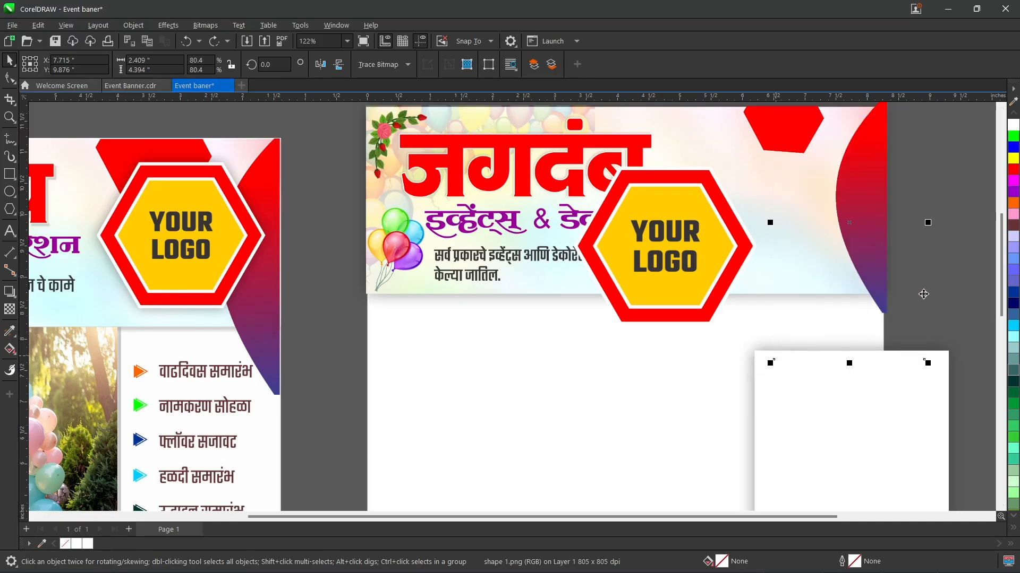
pyautogui.scroll(1, 1001, 243)
pyautogui.scroll(1, 1001, 243)
pyautogui.press('Down')
pyautogui.press('Down')
pyautogui.press('Down')
pyautogui.press('Down')
pyautogui.press('Down')
pyautogui.press('Down')
pyautogui.press('Down')
pyautogui.press('Down')
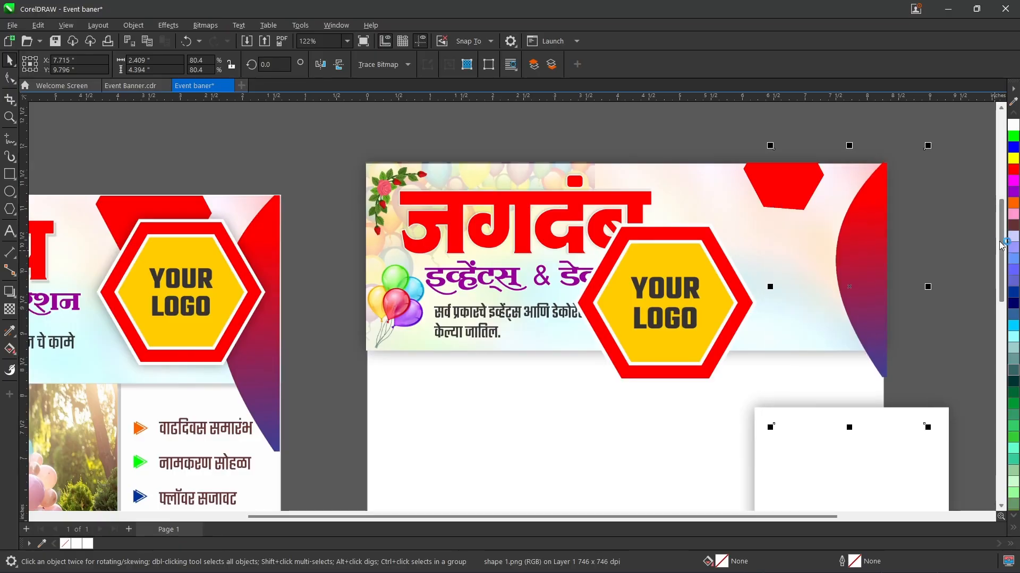
pyautogui.moveTo(1001, 249); pyautogui.dragTo(1001, 262)
pyautogui.click(940, 278)
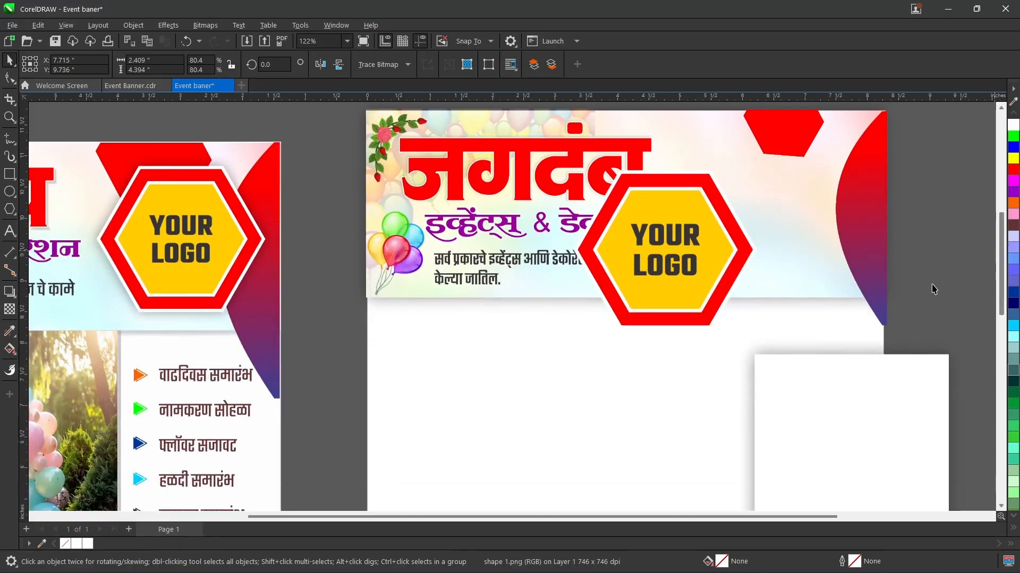
# Step: Move the white rectangle down and to the left, away from the curved shape, and clear the selection
pyautogui.click(813, 404)
pyautogui.click(929, 327)
pyautogui.moveTo(890, 400); pyautogui.dragTo(567, 497)
pyautogui.moveTo(972, 373); pyautogui.dragTo(333, 124)
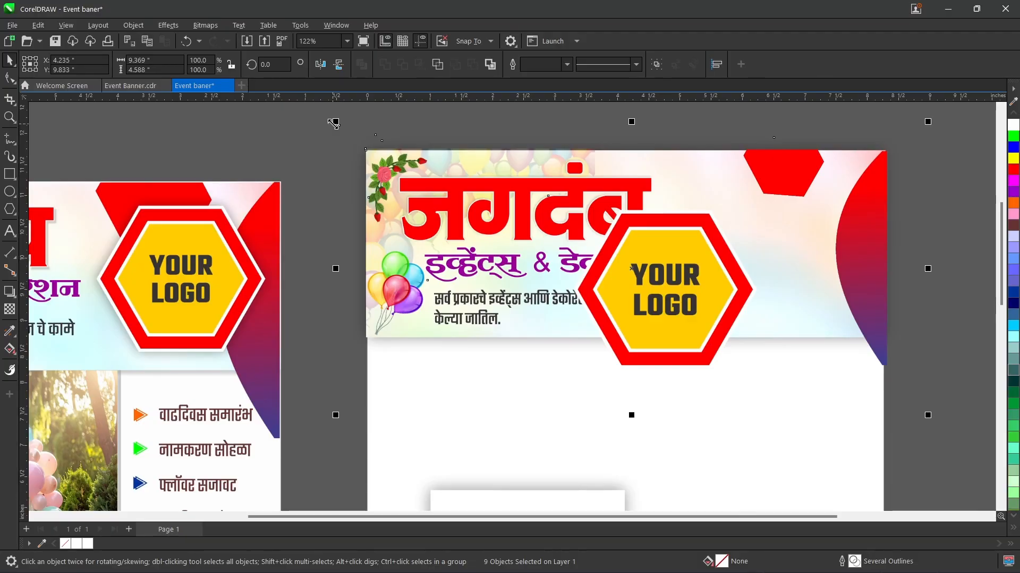
pyautogui.click(187, 127)
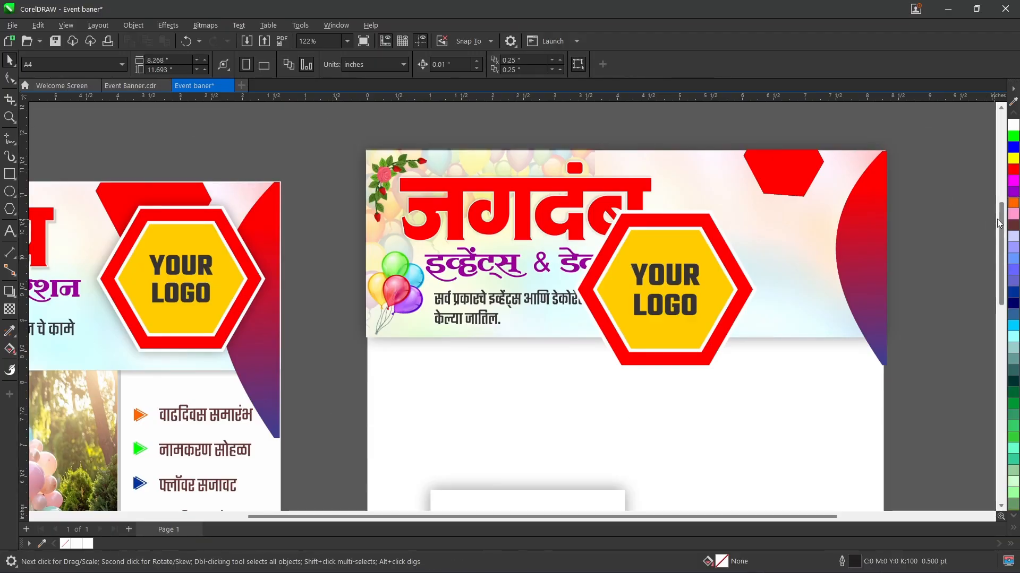
# Step: Place the white rectangle below the header along the page's right edge, and send it to the back of the layer
pyautogui.scroll(-3, 996, 219)
pyautogui.moveTo(519, 460); pyautogui.dragTo(776, 307)
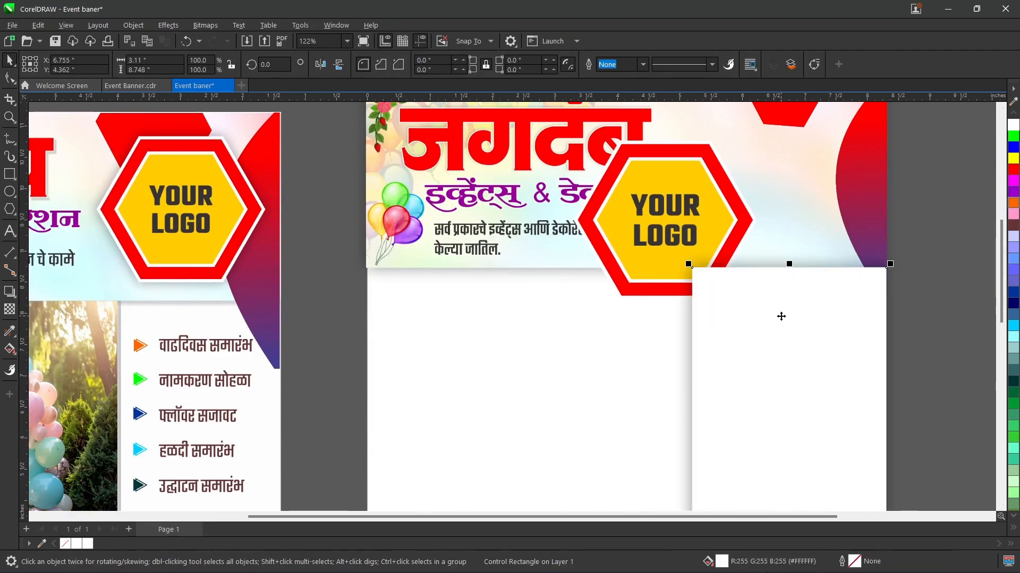
pyautogui.press('Num_Lock')
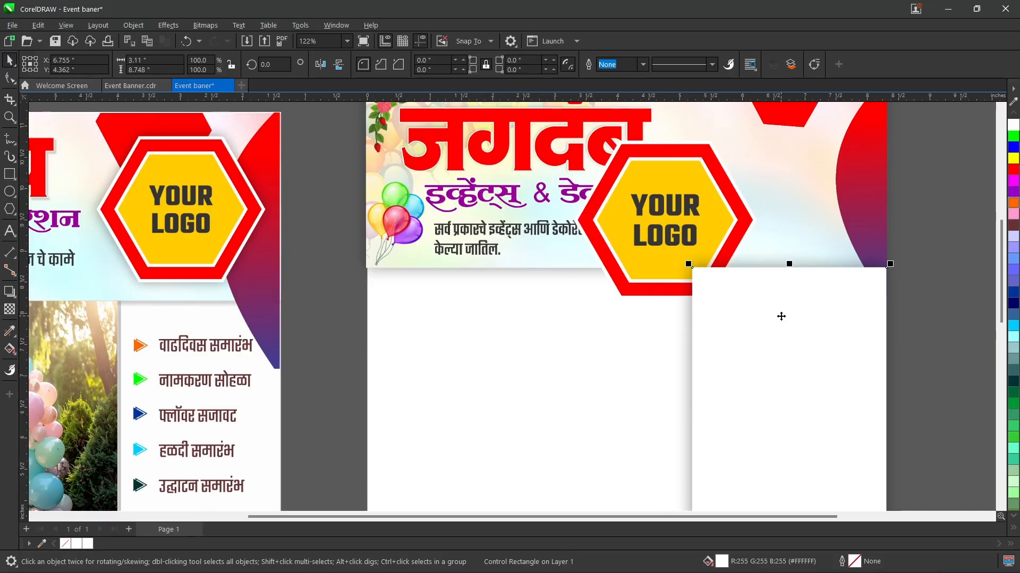
pyautogui.hotkey('shift', 'pagedown')
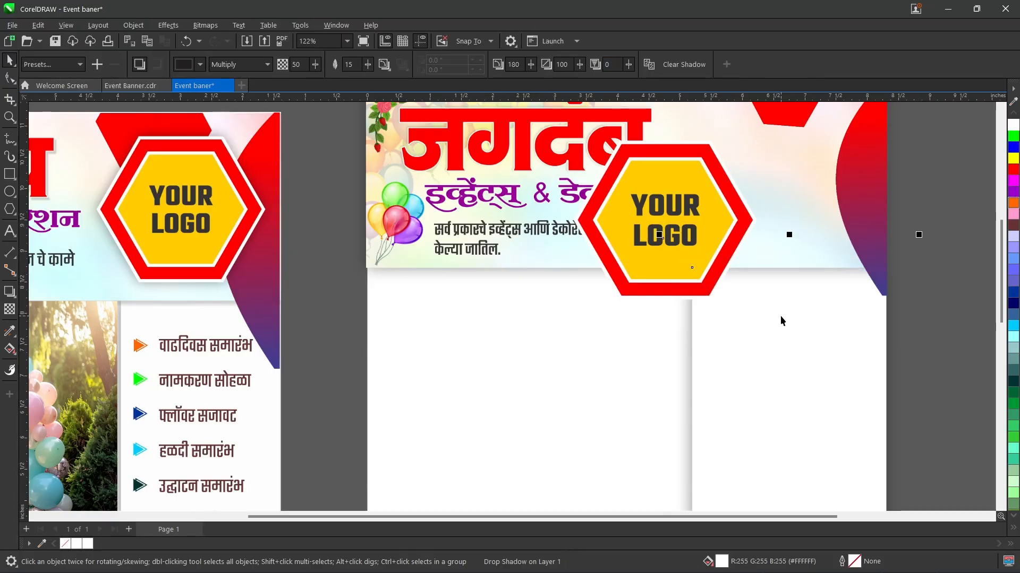
pyautogui.click(781, 317)
pyautogui.click(902, 257)
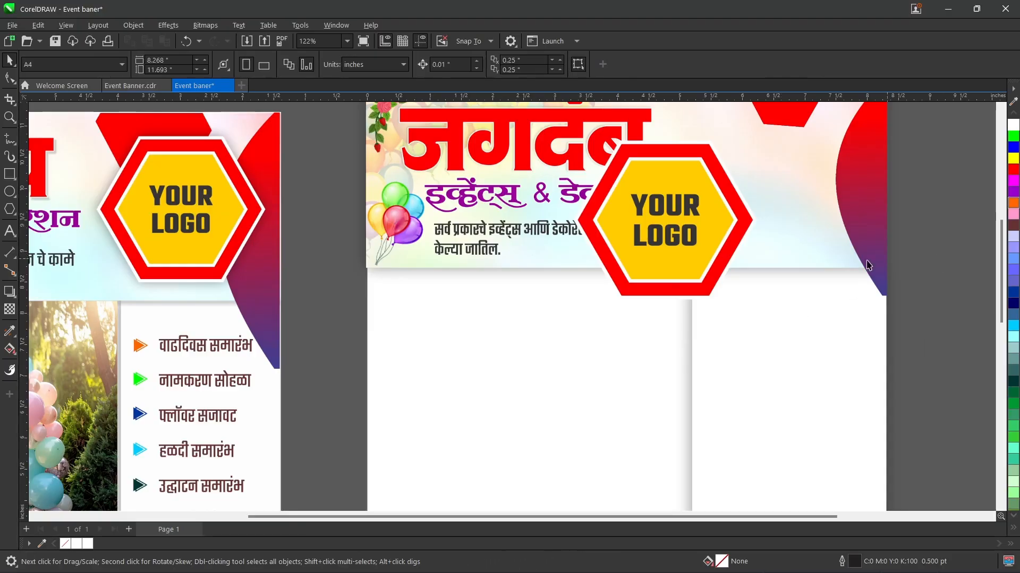
# Step: Move the logo hexagon back between the red polygon and the curved shape, nudging it to X 6.546 and Y 10.044 inches
pyautogui.moveTo(674, 234); pyautogui.dragTo(763, 195)
pyautogui.press('Right')
pyautogui.press('Right')
pyautogui.press('Right')
pyautogui.press('Right')
pyautogui.press('Right')
pyautogui.press('Right')
pyautogui.press('Right')
pyautogui.press('Right')
pyautogui.press('Right')
pyautogui.press('Right')
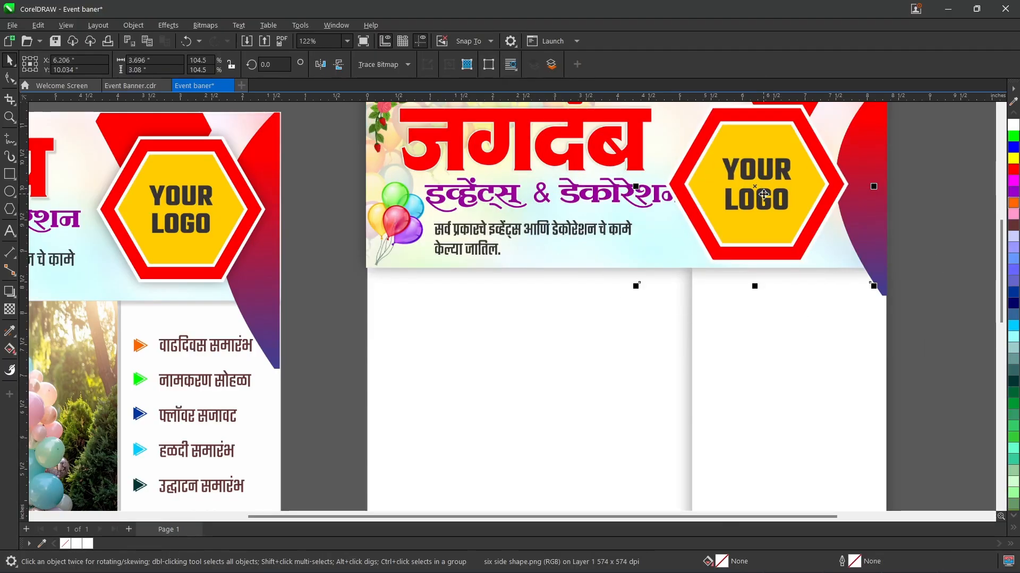
pyautogui.press('Right')
pyautogui.press('Right')
pyautogui.press('Right')
pyautogui.press('Right')
pyautogui.press('Right')
pyautogui.press('Right')
pyautogui.press('Right')
pyautogui.press('Right')
pyautogui.press('Right')
pyautogui.press('Right')
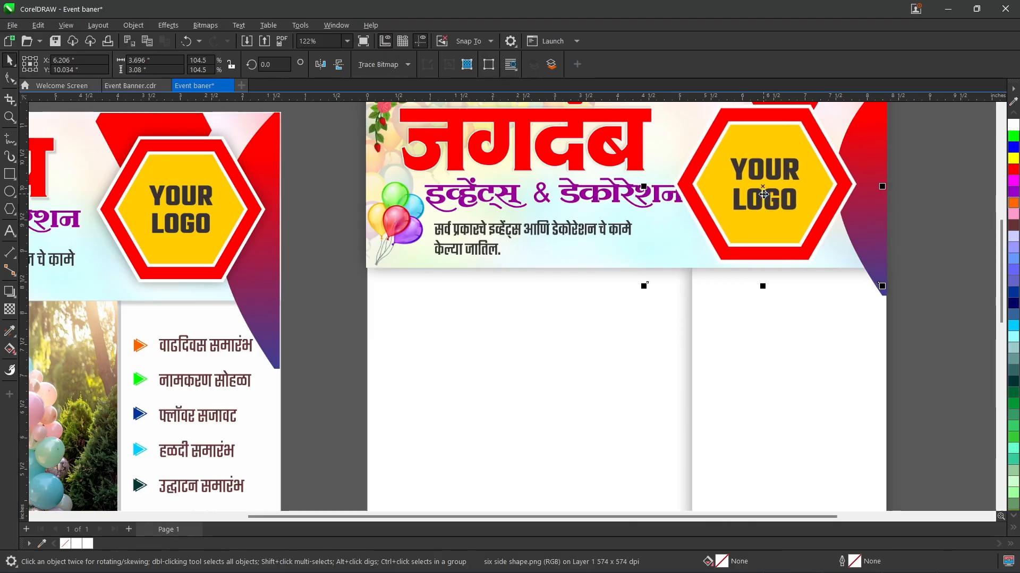
pyautogui.press('Right')
pyautogui.press('Right')
pyautogui.press('Right')
pyautogui.press('Right')
pyautogui.press('Right')
pyautogui.press('Right')
pyautogui.press('Right')
pyautogui.press('Right')
pyautogui.press('Right')
pyautogui.press('Right')
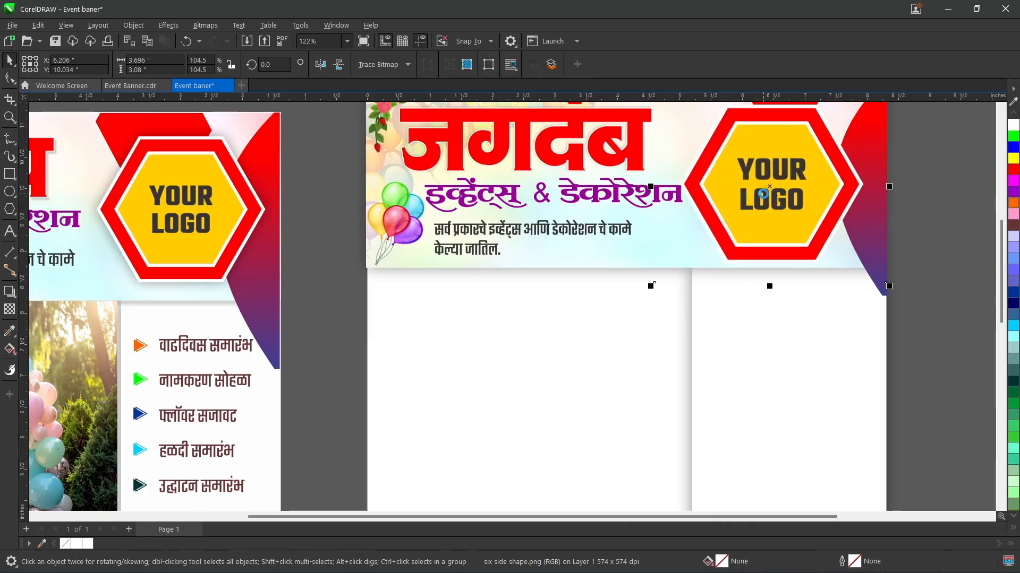
pyautogui.press('Up')
pyautogui.press('Up')
pyautogui.press('Up')
pyautogui.press('Up')
pyautogui.press('Up')
pyautogui.press('Up')
pyautogui.press('Up')
pyautogui.press('Up')
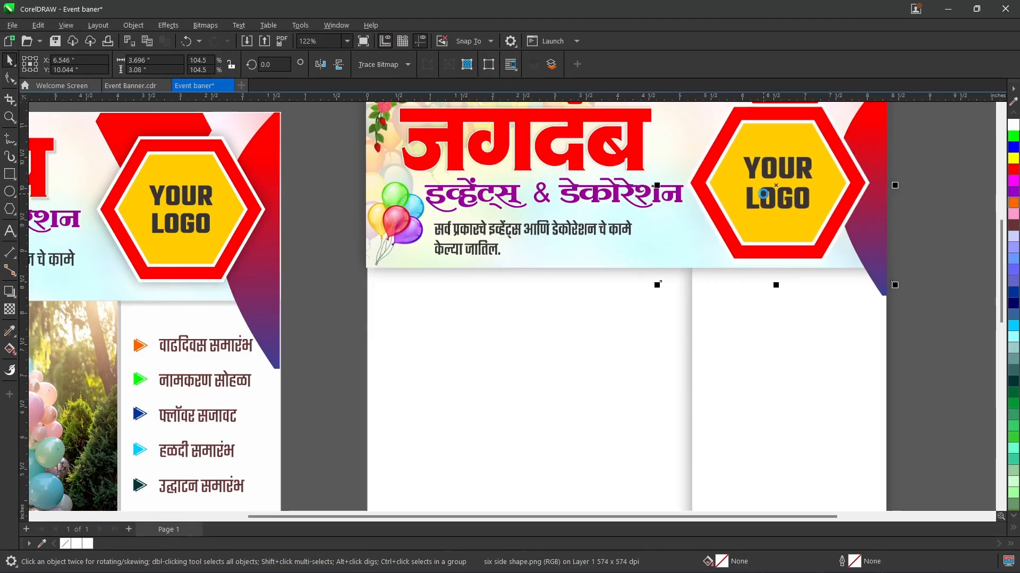
# Step: Import the "baloon back" image and place it below the header at about 4.95 by 3.5 inches
pyautogui.click(933, 181)
pyautogui.moveTo(996, 260); pyautogui.dragTo(991, 285)
pyautogui.moveTo(793, 517); pyautogui.dragTo(725, 526)
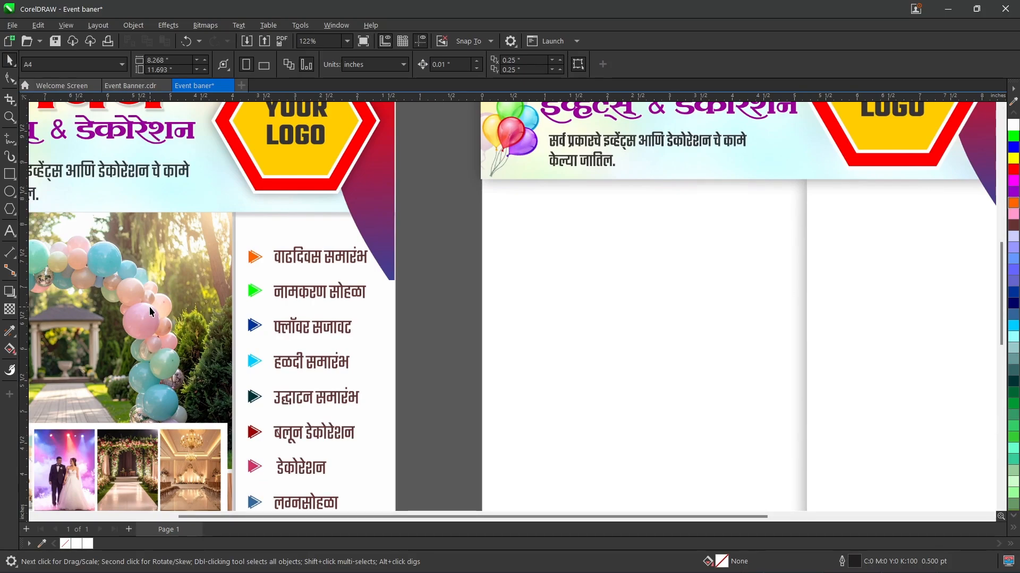
pyautogui.hotkey('ctrl', 'i')
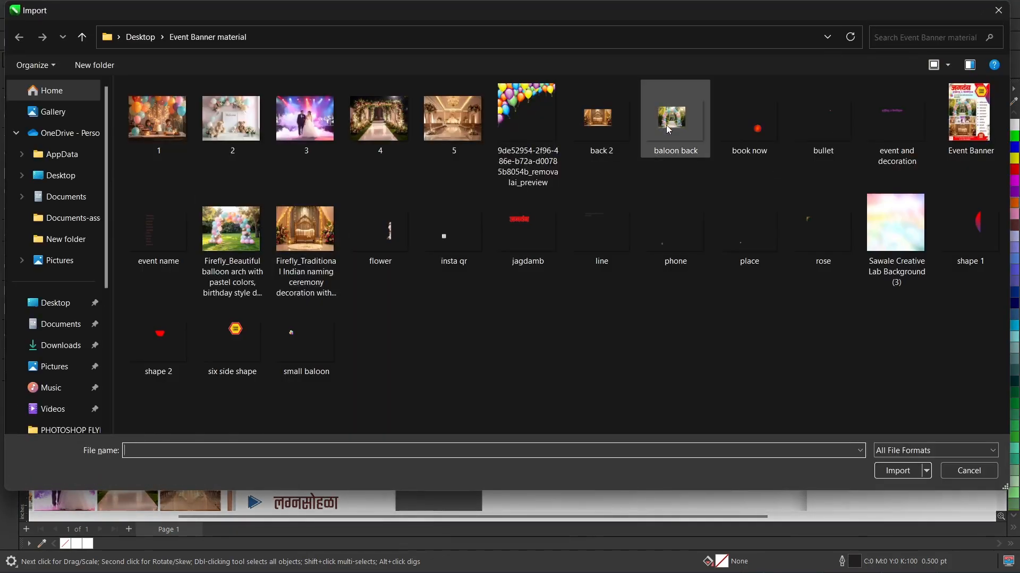
pyautogui.click(666, 126)
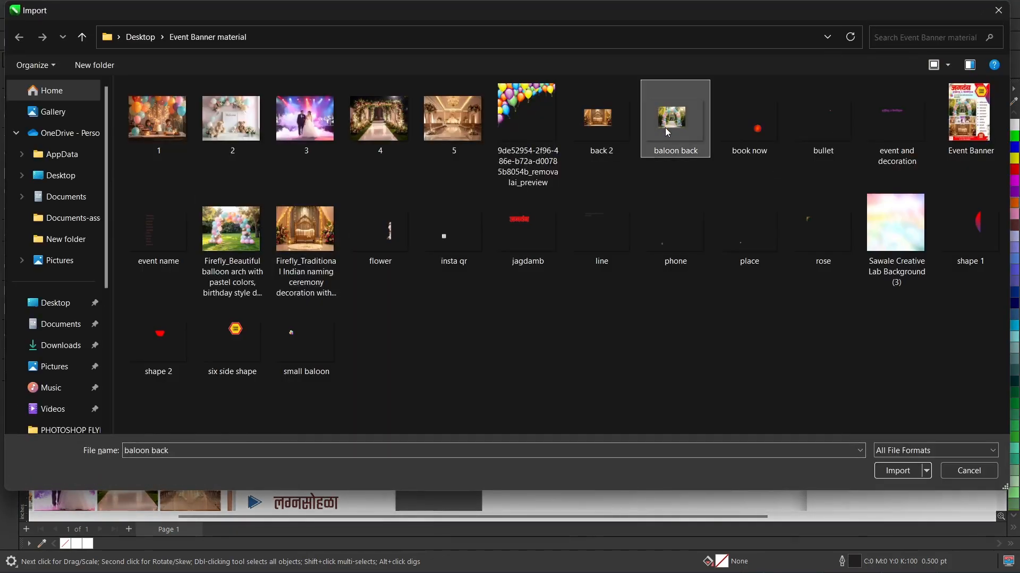
pyautogui.doubleClick(665, 128)
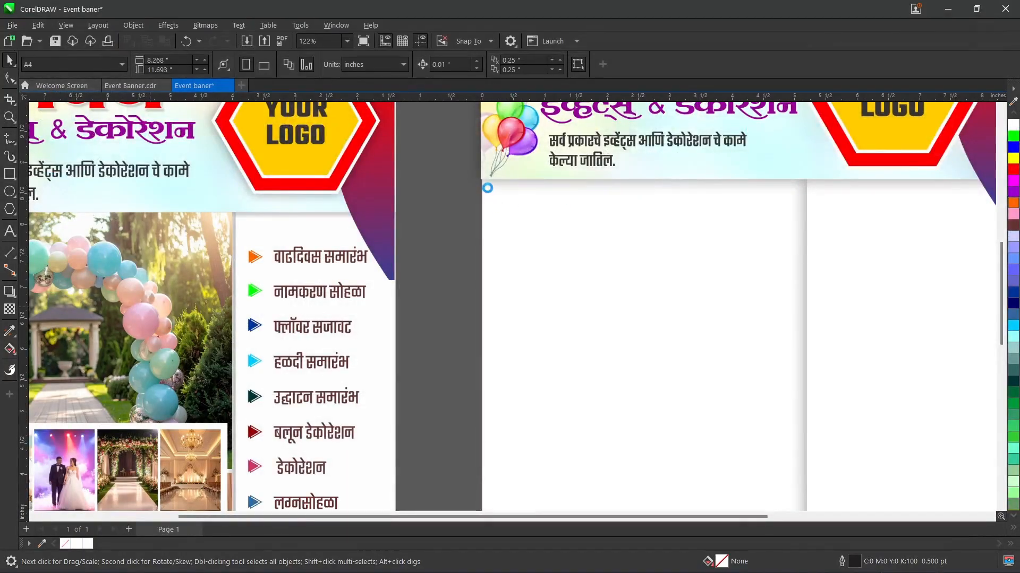
pyautogui.moveTo(488, 189); pyautogui.dragTo(810, 437)
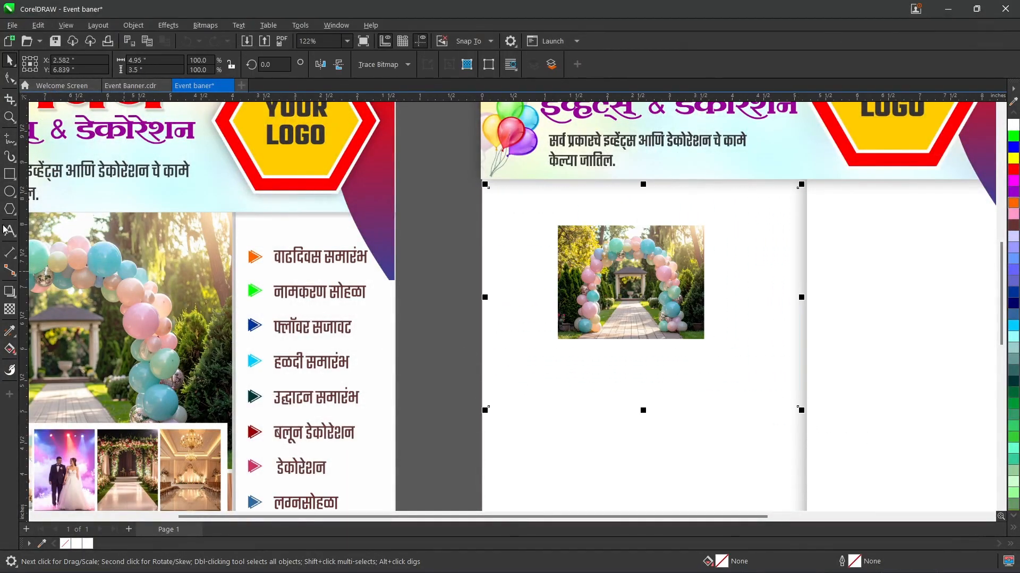
# Step: Crop the empty margins from the imported balloon-arch image, leaving a narrow margin around the photo
pyautogui.click(10, 107)
pyautogui.moveTo(543, 221); pyautogui.dragTo(724, 359)
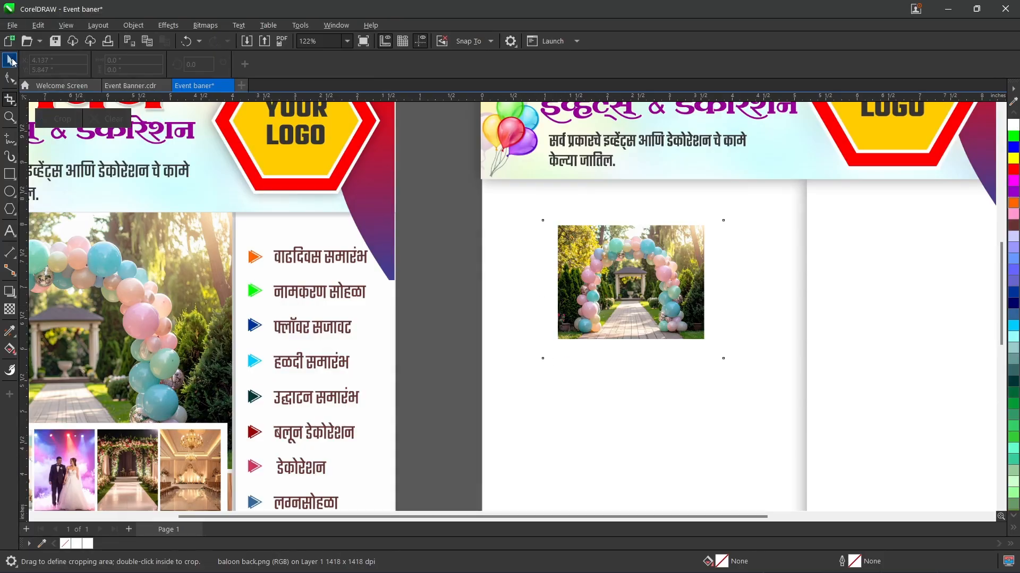
pyautogui.click(11, 62)
# Step: Enlarge the balloon-arch image to about 6.246 by 4.783 inches, fit it under the header, and nudge it right to X 2.654 inches
pyautogui.moveTo(539, 362); pyautogui.dragTo(416, 420)
pyautogui.moveTo(558, 326); pyautogui.dragTo(559, 356)
pyautogui.moveTo(470, 445); pyautogui.dragTo(420, 478)
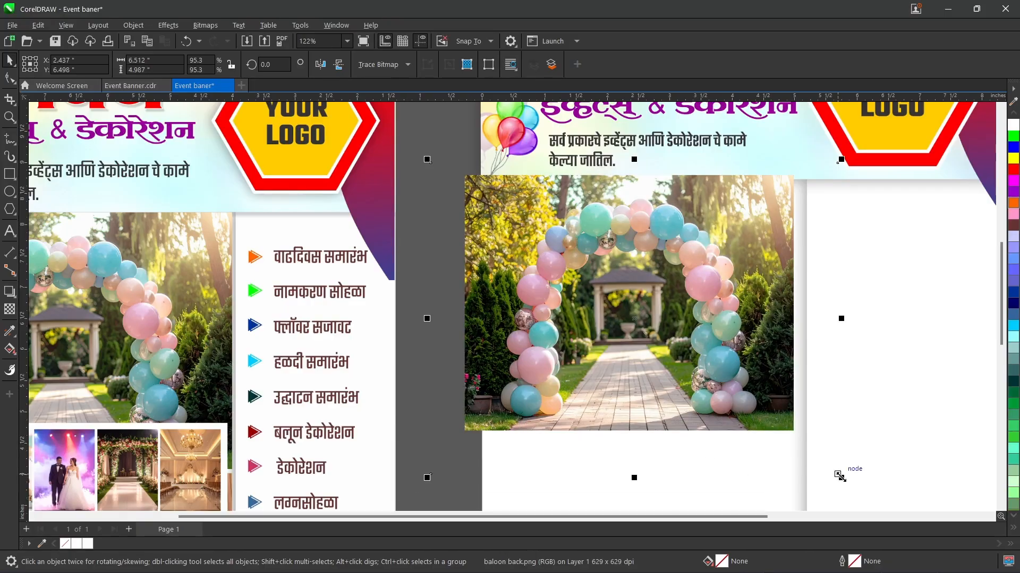
pyautogui.moveTo(839, 476); pyautogui.dragTo(824, 464)
pyautogui.moveTo(612, 323); pyautogui.dragTo(625, 324)
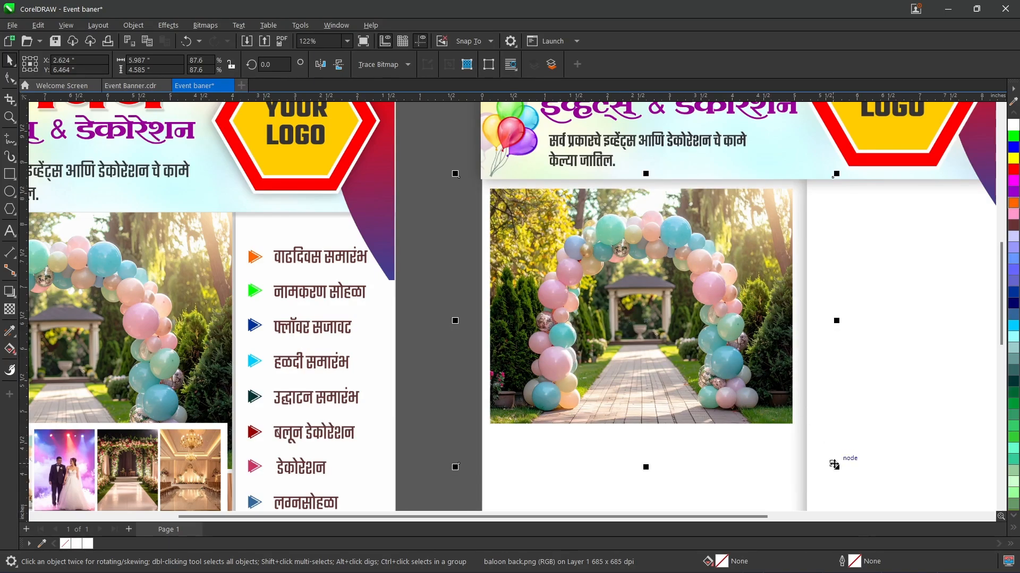
pyautogui.moveTo(836, 468); pyautogui.dragTo(847, 474)
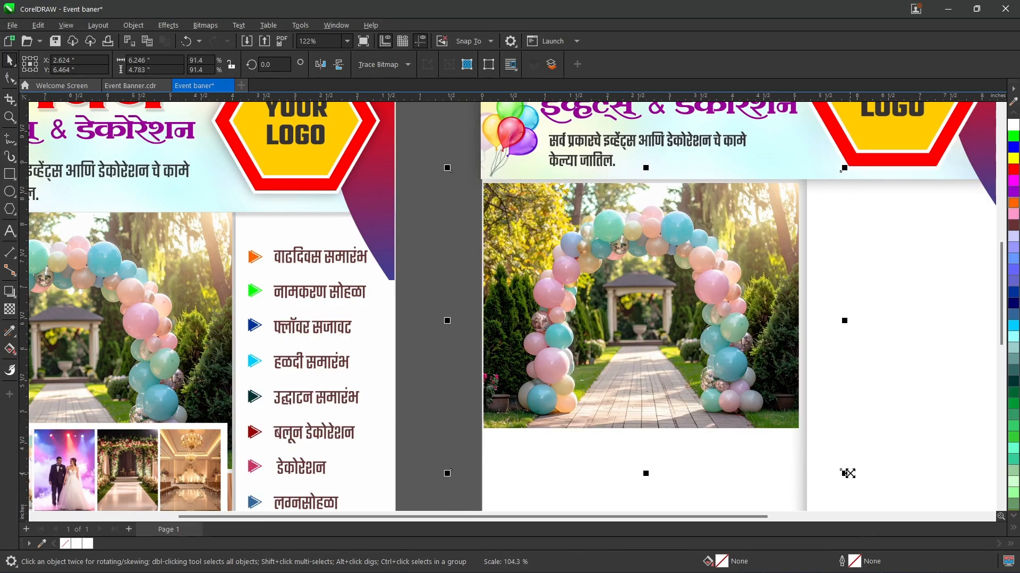
pyautogui.press('Right')
pyautogui.press('Right')
pyautogui.press('Right')
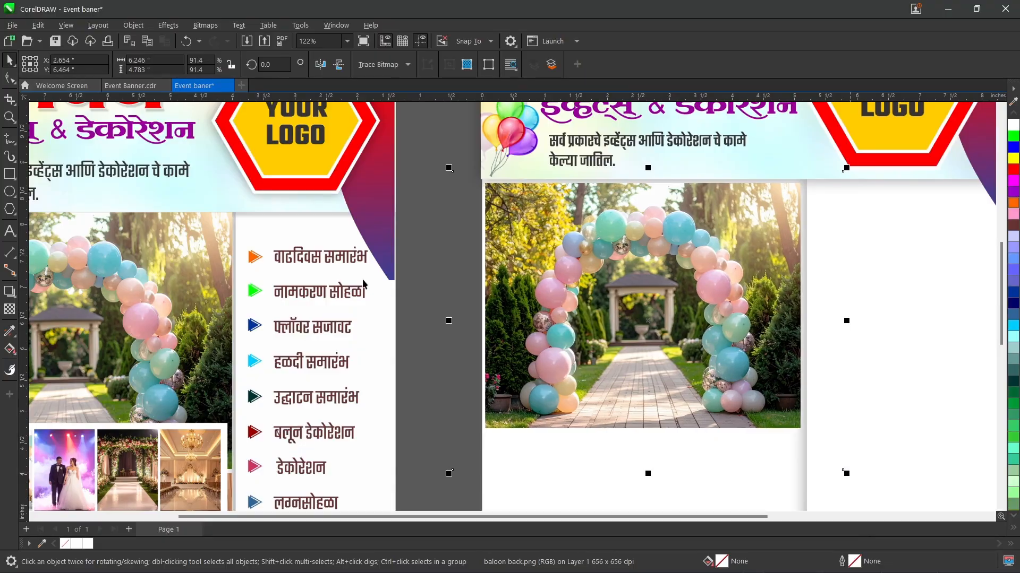
pyautogui.click(446, 193)
# Step: Import the Firefly naming ceremony image and place it below the balloon-arch photo at about 4.989 by 3.88 inches
pyautogui.scroll(-2, 559, 230)
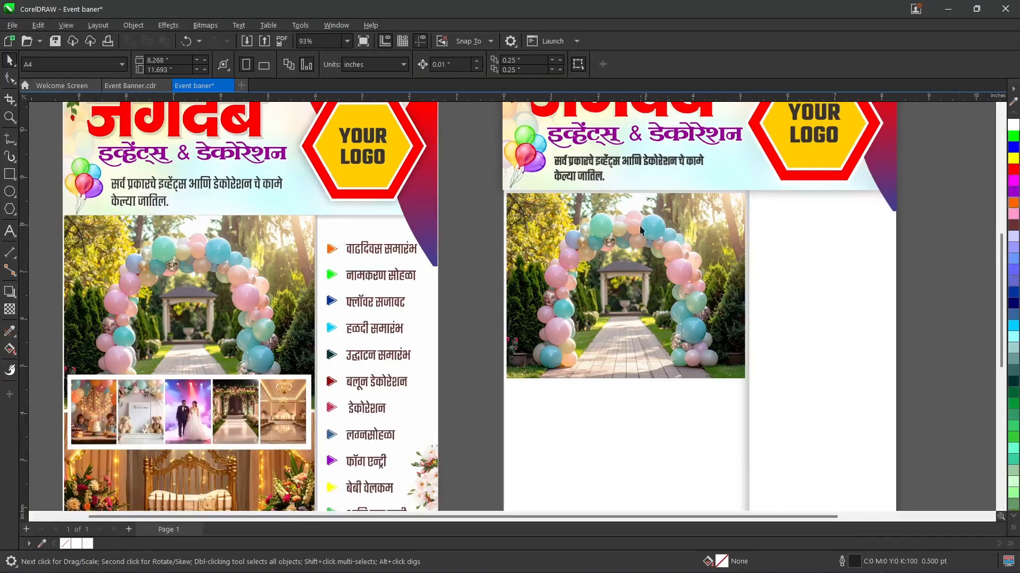
pyautogui.moveTo(995, 241); pyautogui.dragTo(1001, 298)
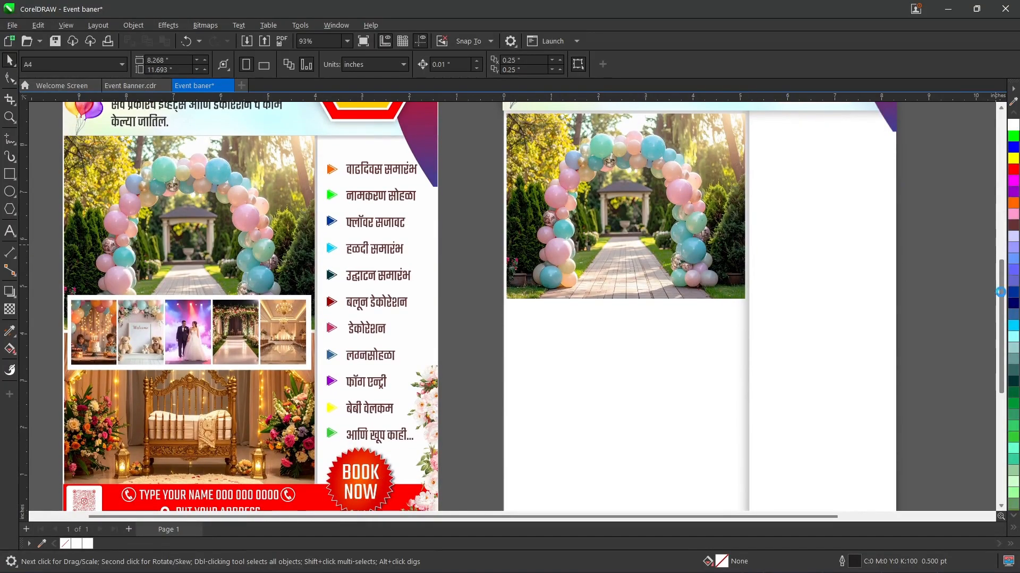
pyautogui.hotkey('ctrl', 'i')
pyautogui.click(301, 246)
pyautogui.doubleClick(300, 244)
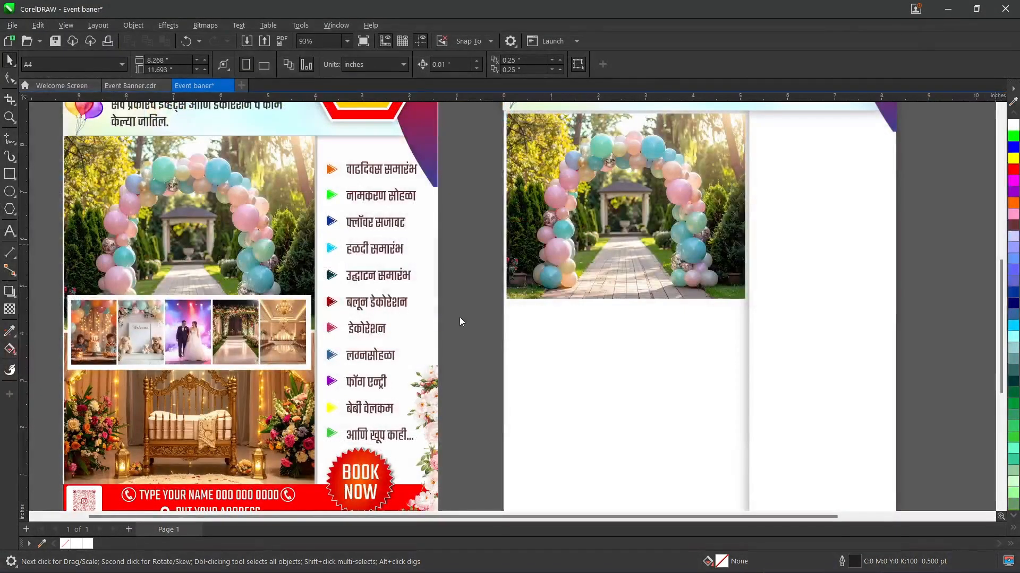
pyautogui.moveTo(508, 308); pyautogui.dragTo(800, 480)
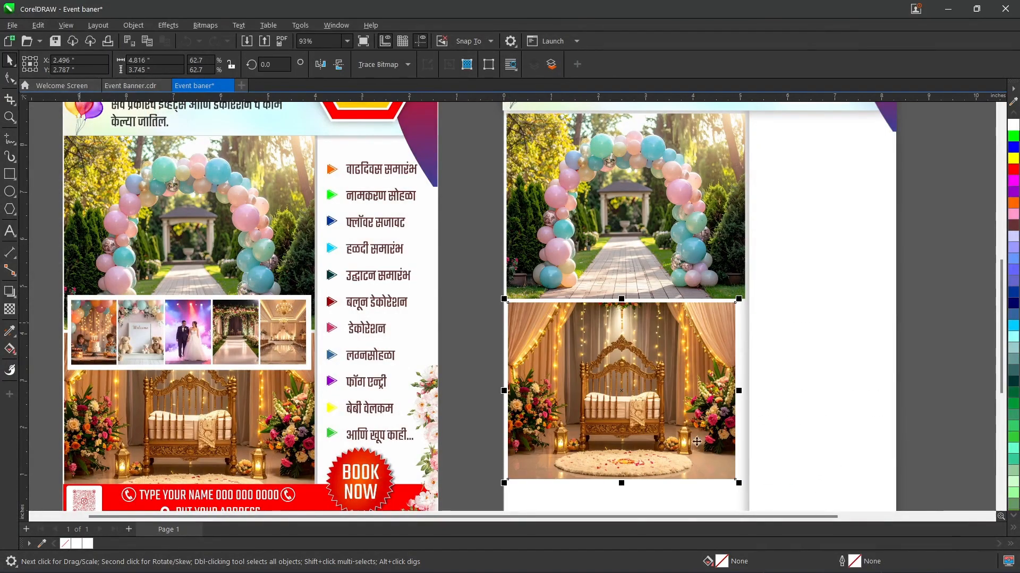
pyautogui.scroll(-2, 659, 456)
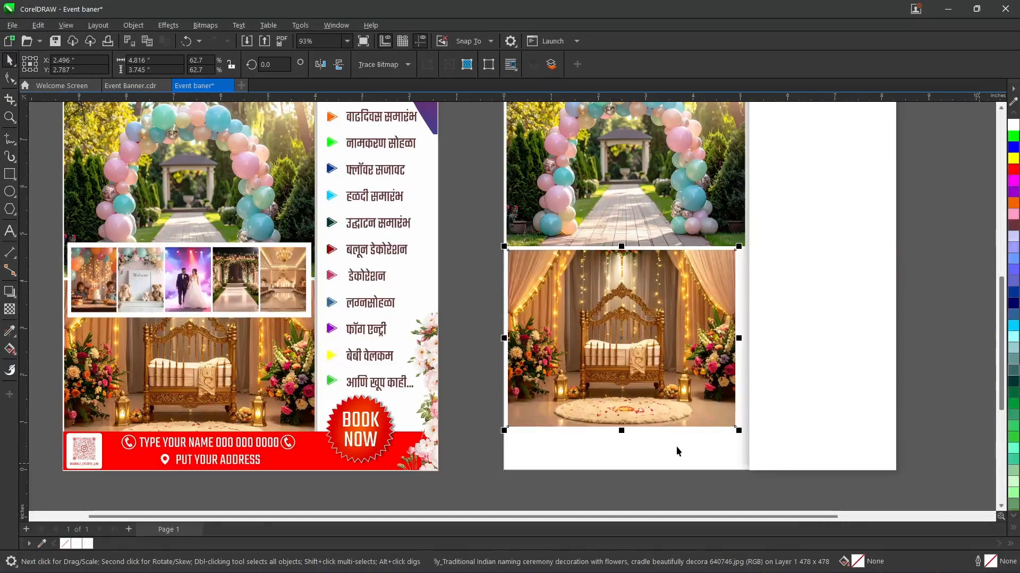
pyautogui.moveTo(738, 431); pyautogui.dragTo(748, 437)
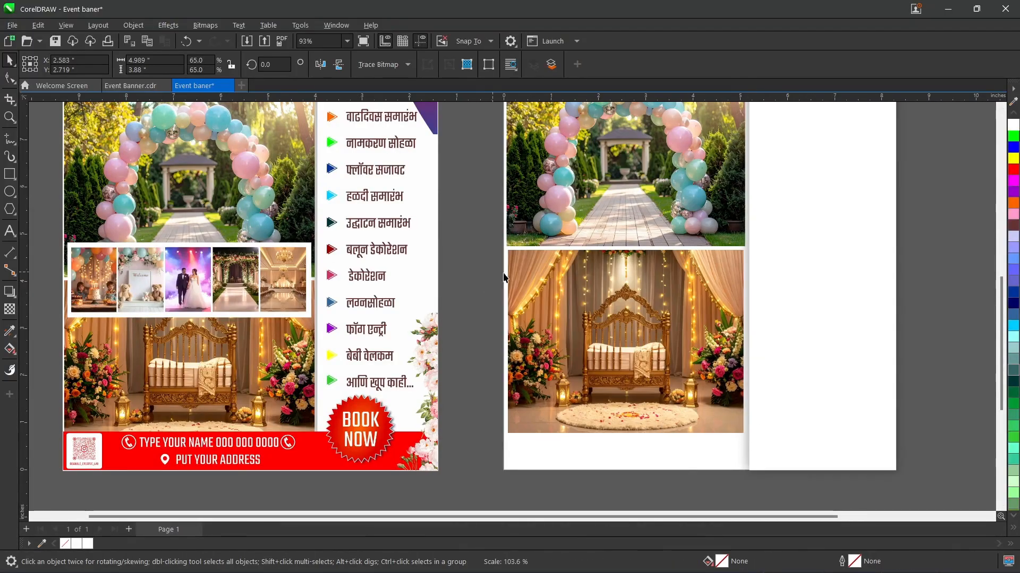
# Step: Centre the cradle photo under the balloon-arch photo, nudge it slightly left, and clear the selection
pyautogui.keyDown('shift'); pyautogui.click(581, 204); pyautogui.keyUp('shift')
pyautogui.press('e')
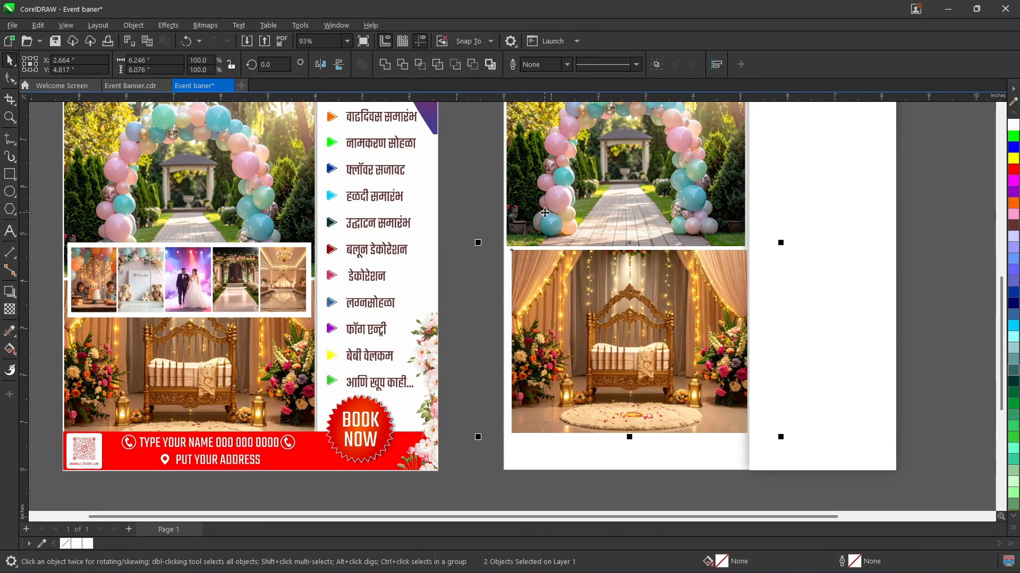
pyautogui.click(602, 296)
pyautogui.press('Left')
pyautogui.press('Left')
pyautogui.press('Left')
pyautogui.press('Left')
pyautogui.press('Left')
pyautogui.press('Left')
pyautogui.press('Left')
pyautogui.press('Left')
pyautogui.press('Left')
pyautogui.click(491, 232)
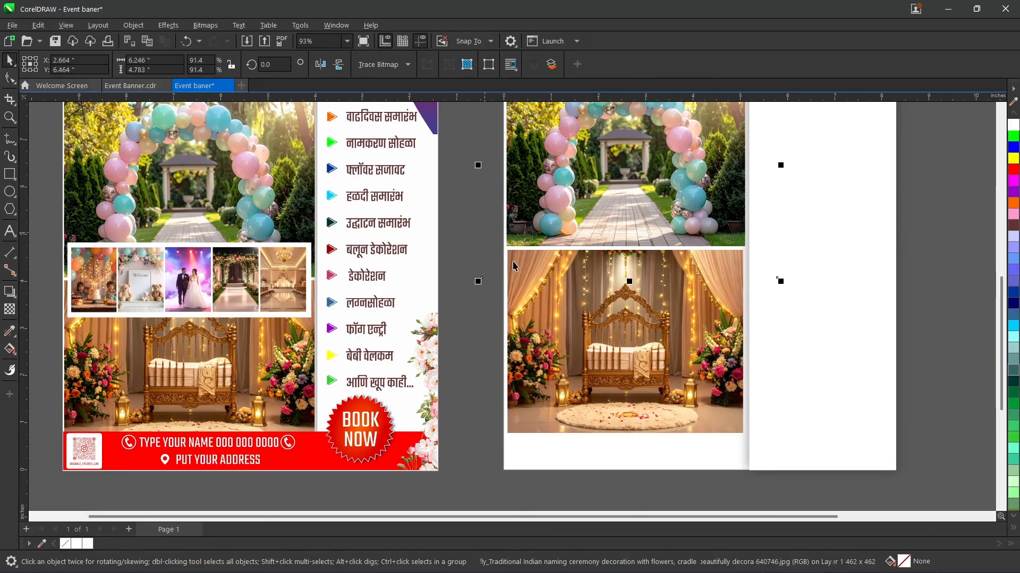
pyautogui.click(931, 339)
# Step: Draw a rectangle about 8.334 by 1.016 inches along the page's lower edge and sample the red of the reference banner's footer
pyautogui.press('F6')
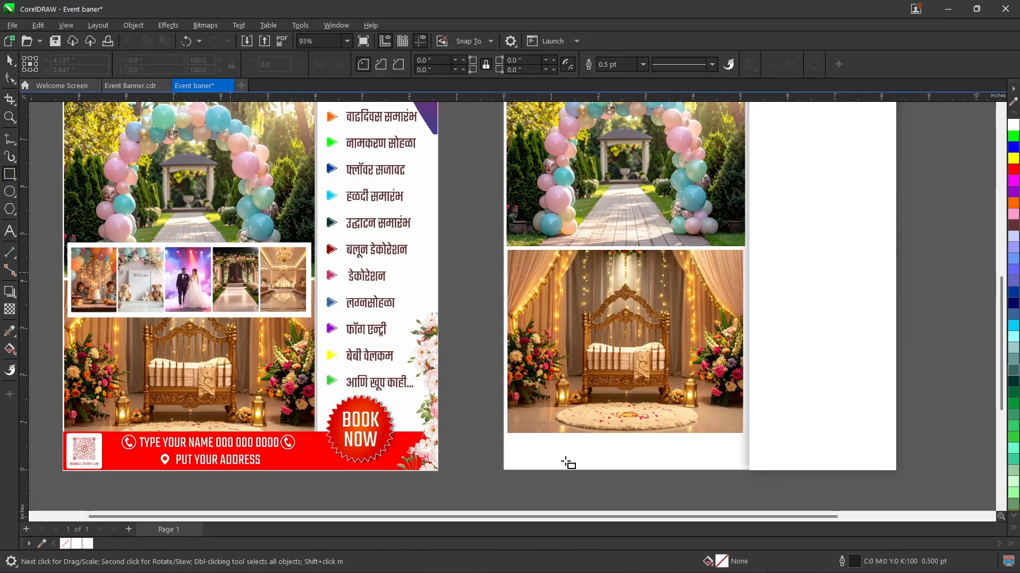
pyautogui.moveTo(504, 425); pyautogui.dragTo(896, 471)
pyautogui.click(1012, 101)
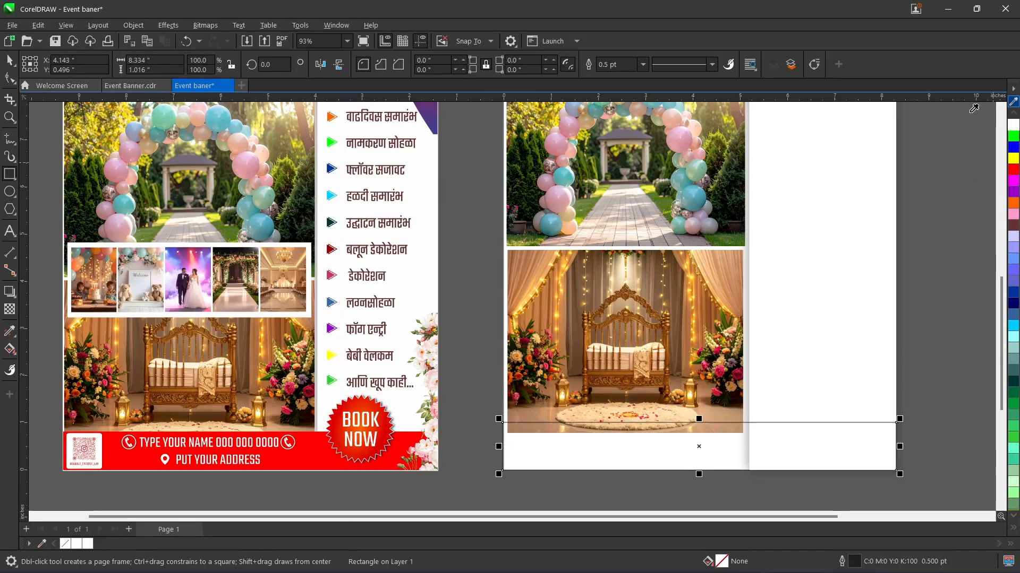
pyautogui.click(307, 453)
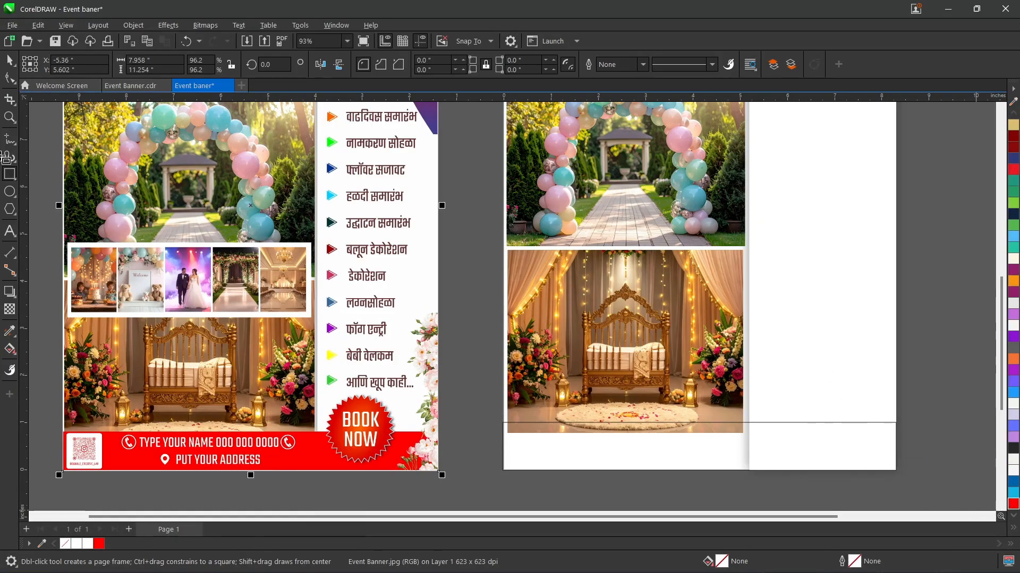
# Step: Fill the footer rectangle with the sampled red #FE0000, remove its outline, and clear the selection
pyautogui.click(9, 60)
pyautogui.click(769, 428)
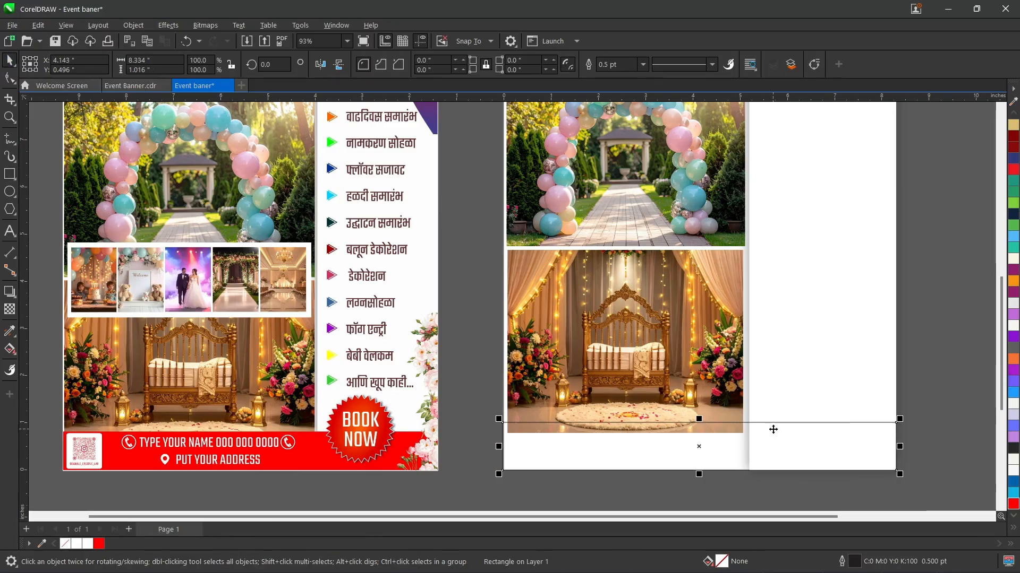
pyautogui.click(1014, 503)
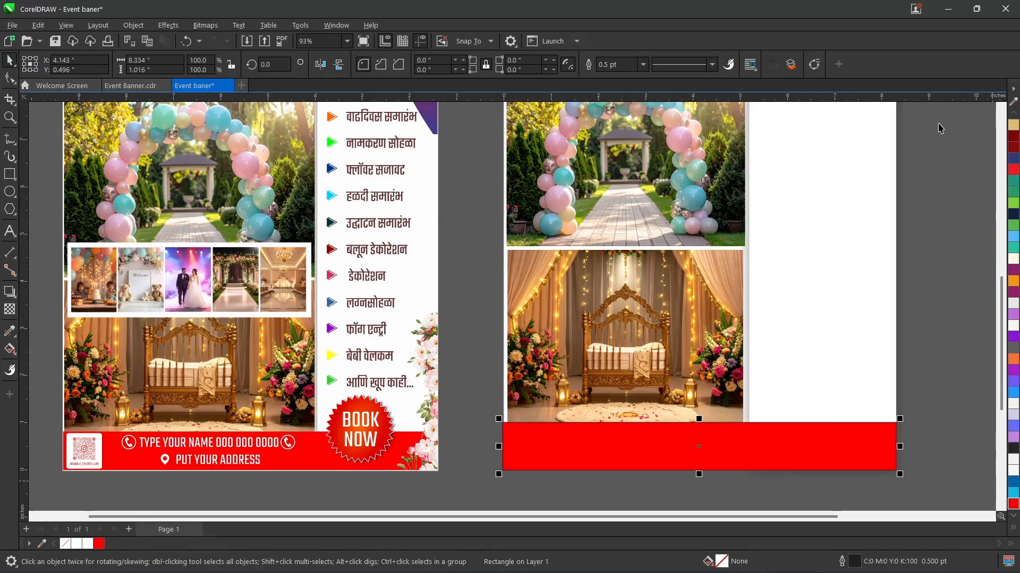
pyautogui.rightClick(67, 545)
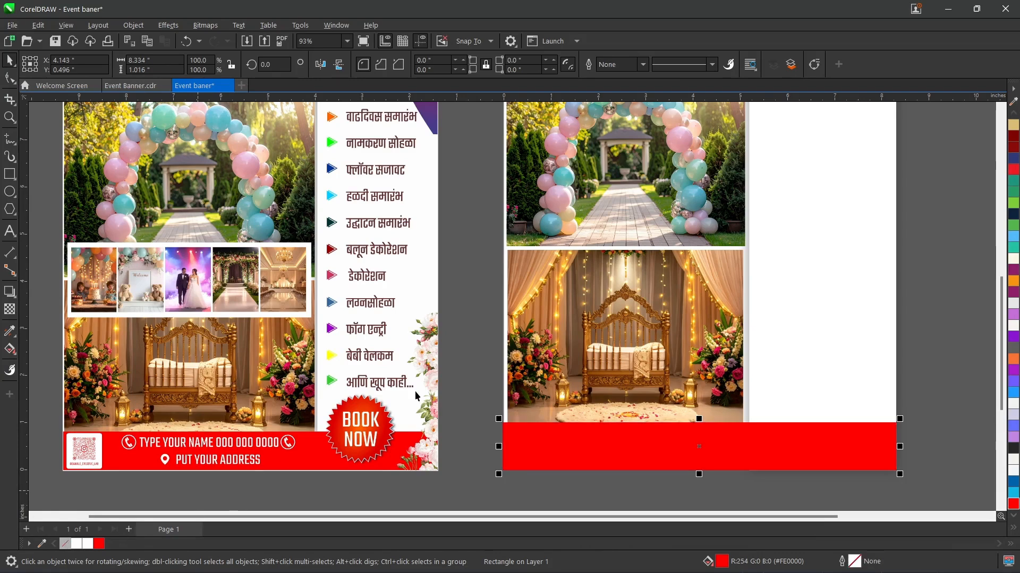
pyautogui.click(467, 417)
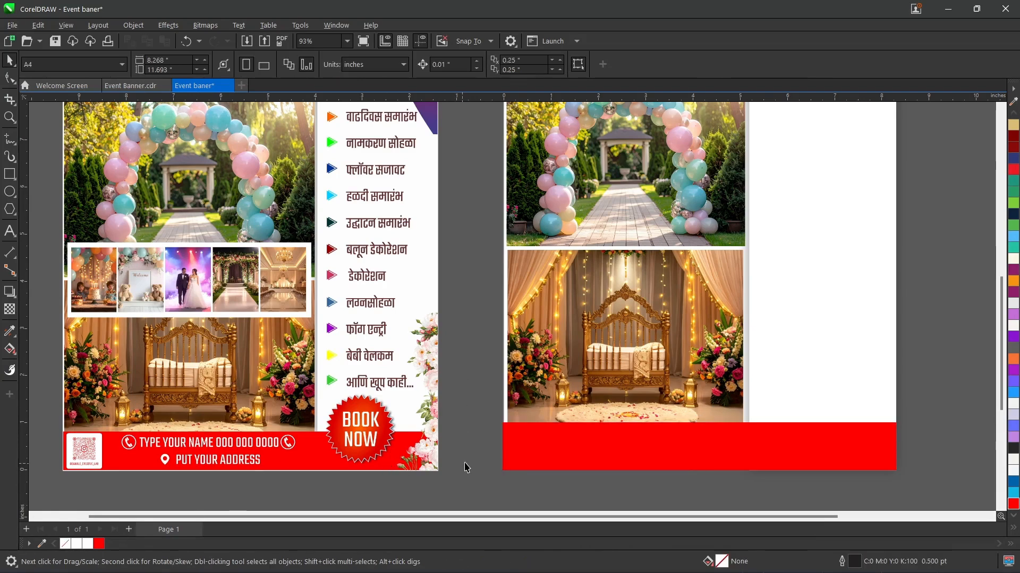
# Step: Draw a white rectangle without outline, about 4.735 by 1.431 inches, across the seam between the two photos
pyautogui.scroll(2, 176, 398)
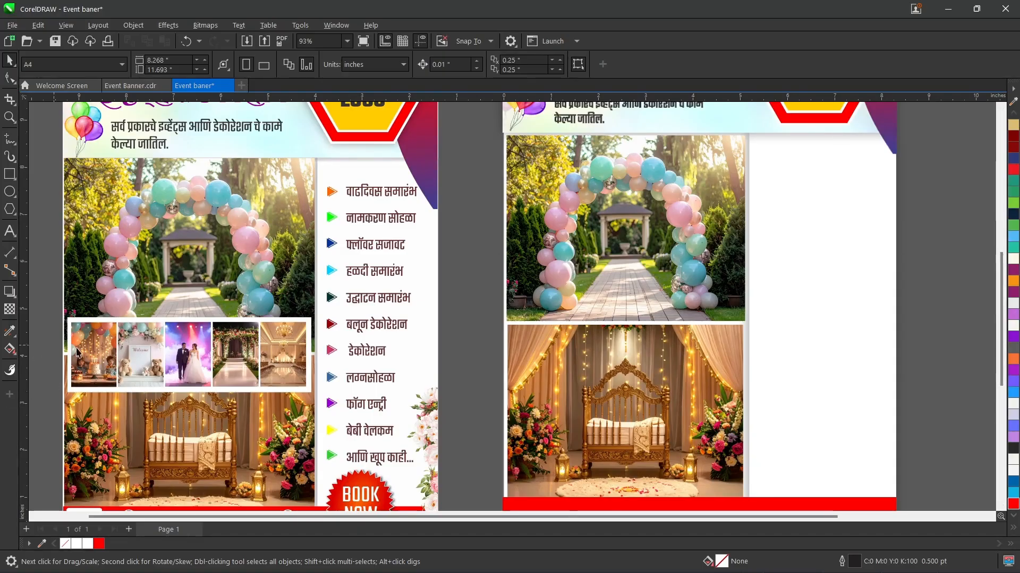
pyautogui.click(7, 178)
pyautogui.moveTo(513, 286); pyautogui.dragTo(739, 356)
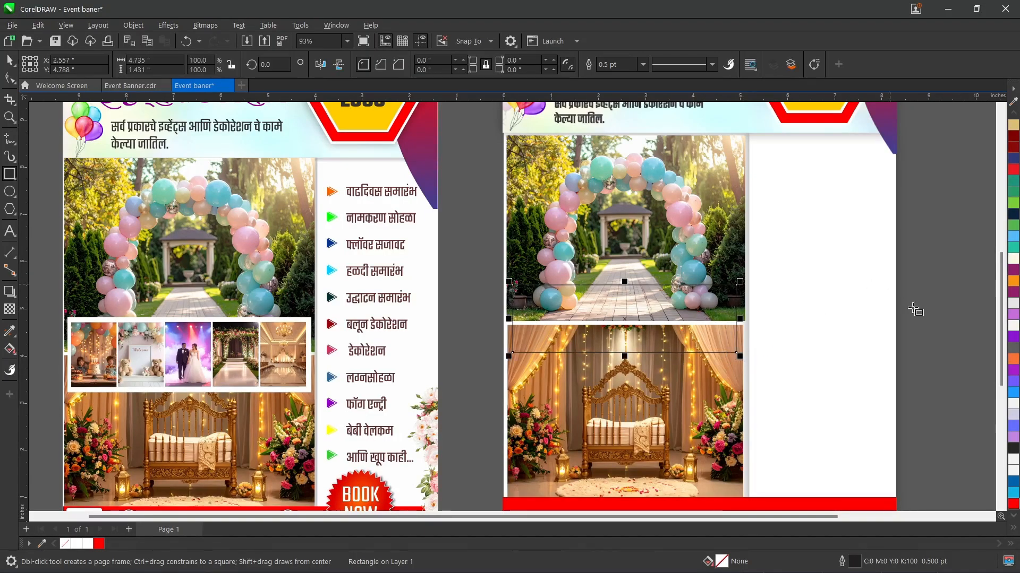
pyautogui.click(77, 543)
pyautogui.rightClick(65, 546)
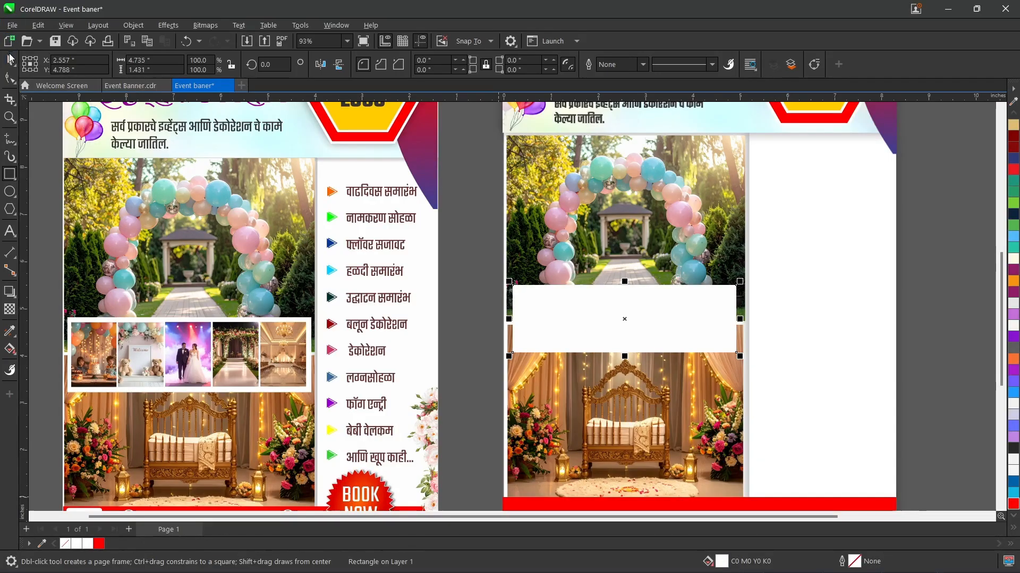
pyautogui.click(461, 236)
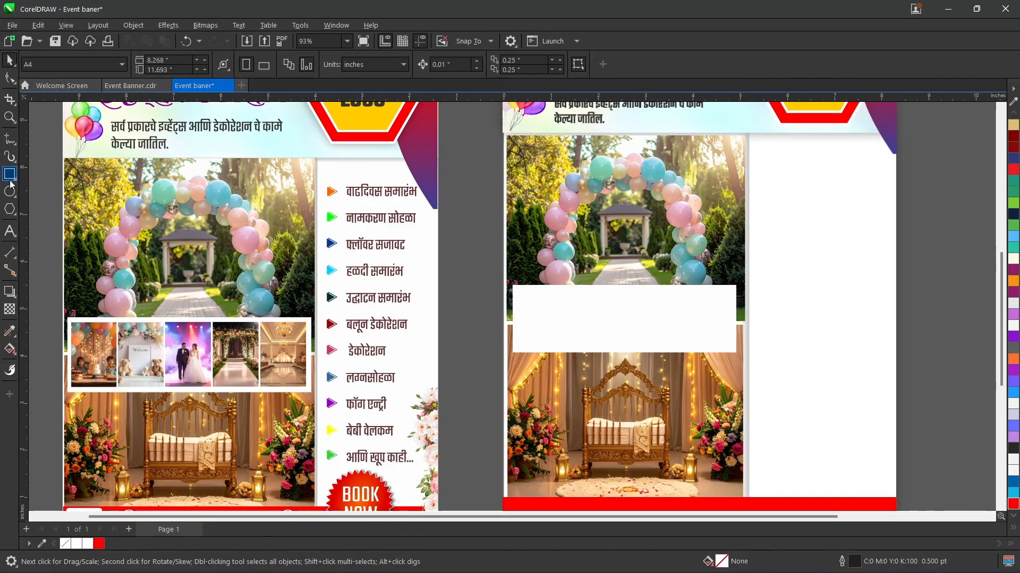
# Step: Draw a white-filled rectangle about 1.676 by 2.081 inches over the page's left edge, above the wide white strip
pyautogui.press('F6')
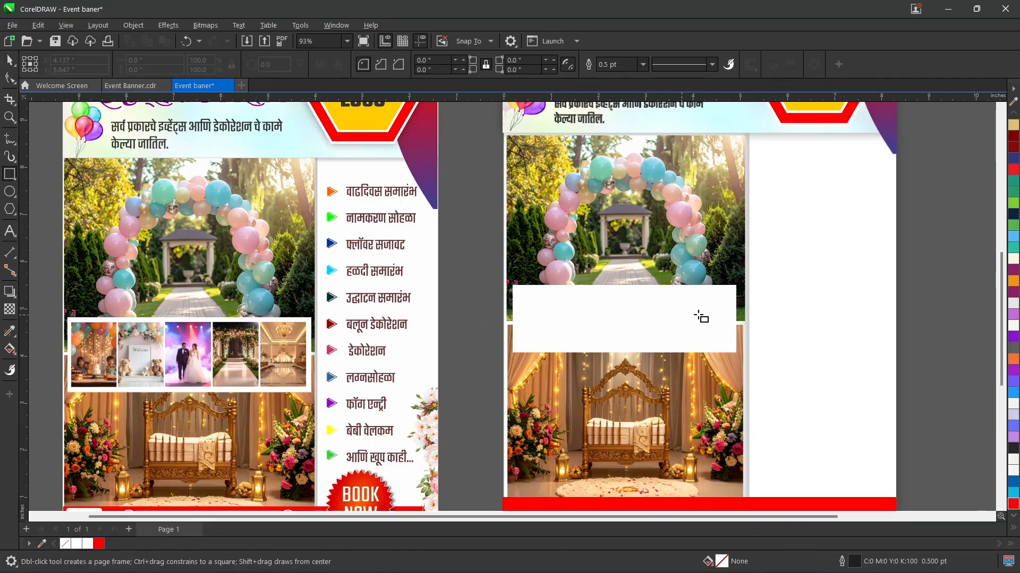
pyautogui.click(9, 57)
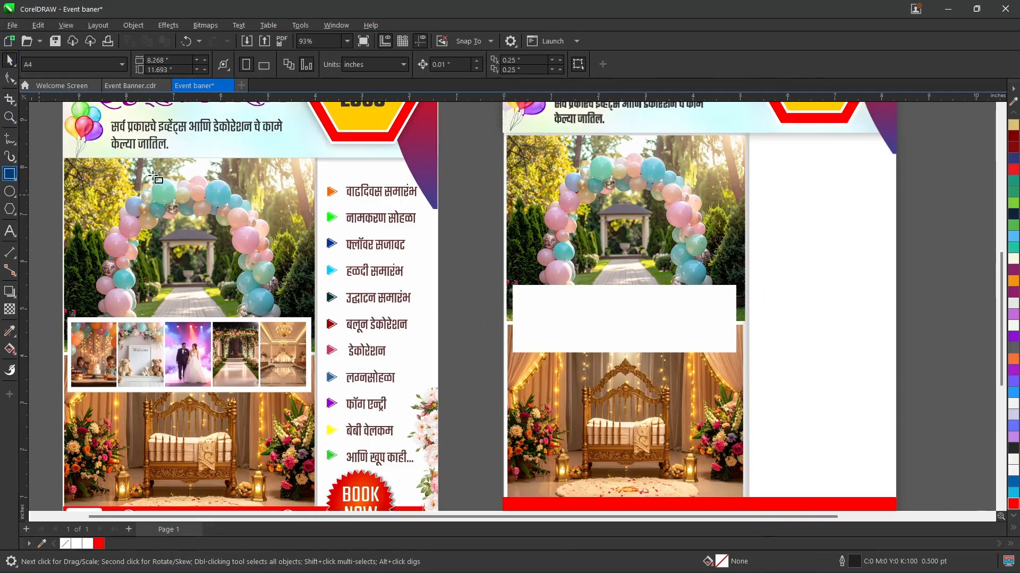
pyautogui.moveTo(456, 157); pyautogui.dragTo(531, 261)
pyautogui.click(71, 545)
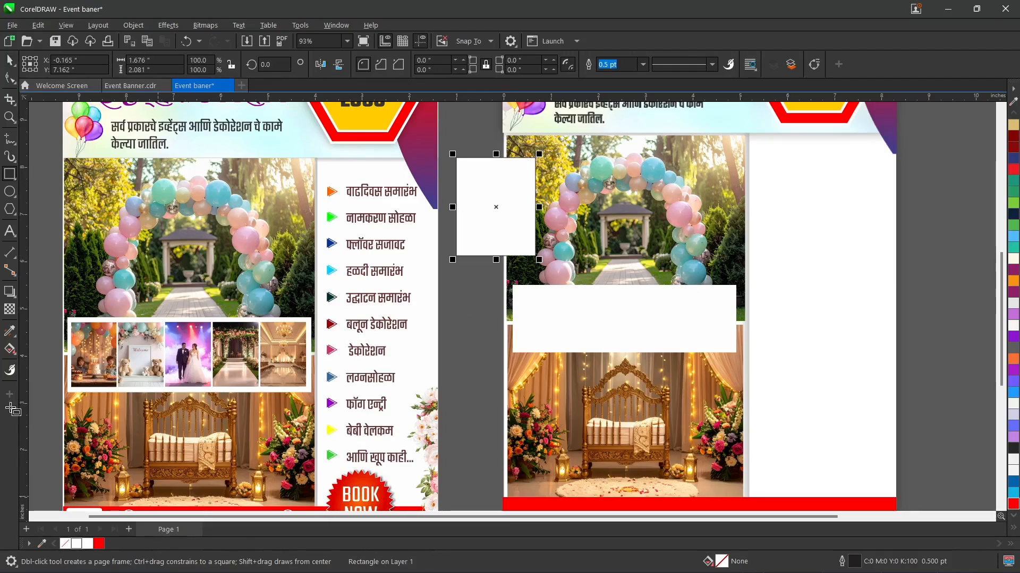
pyautogui.click(474, 313)
# Step: Import photo 4 from the Event Banner material folder and place it about 3.588 by 2.791 inches below the small white rectangle
pyautogui.hotkey('ctrl', 'i')
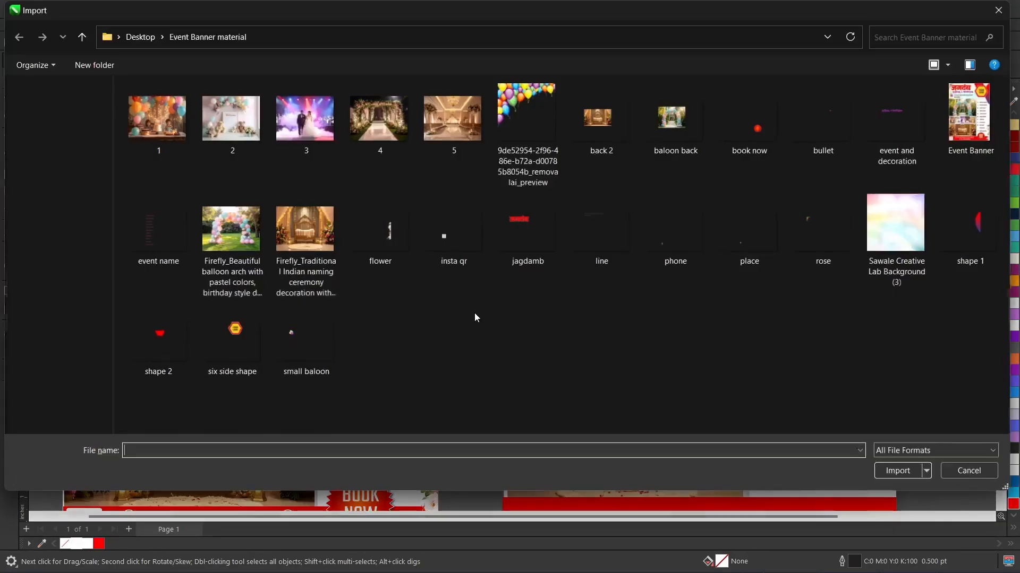
pyautogui.doubleClick(383, 126)
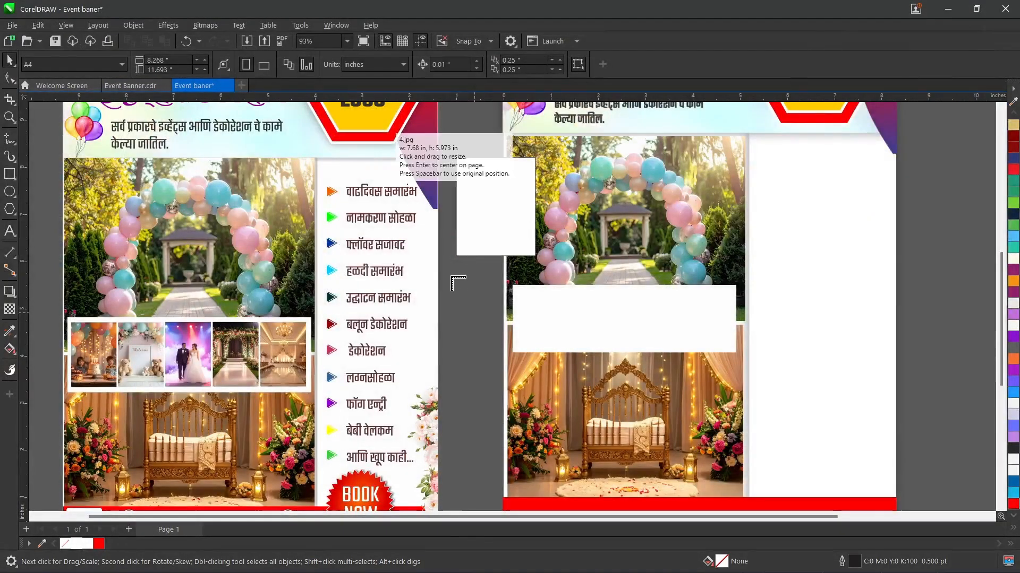
pyautogui.moveTo(452, 276); pyautogui.dragTo(624, 409)
# Step: PowerClip the imported flower-arch photo inside the small white rectangle and scale the contents to fill the frame
pyautogui.rightClick(534, 338)
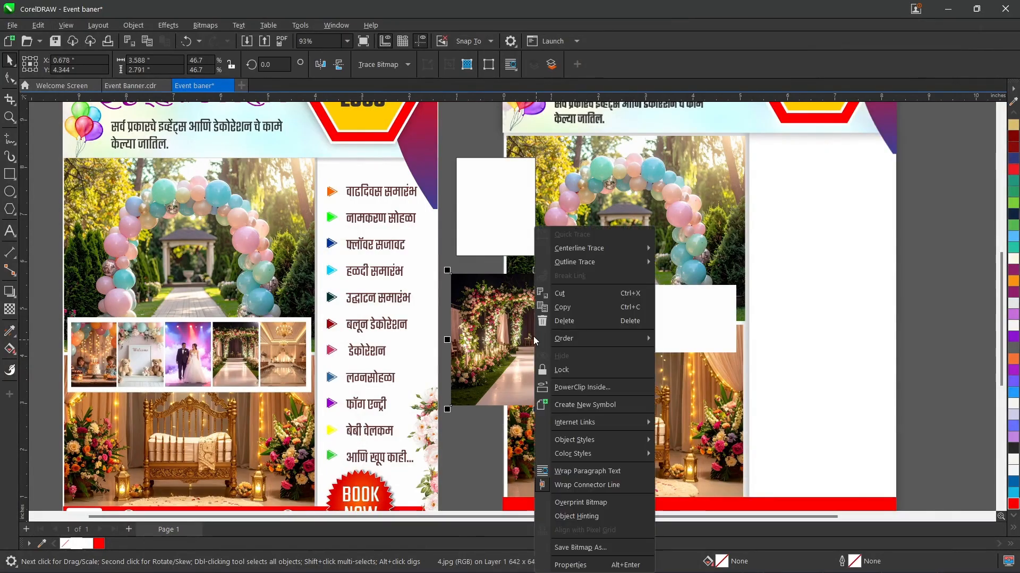
pyautogui.click(563, 388)
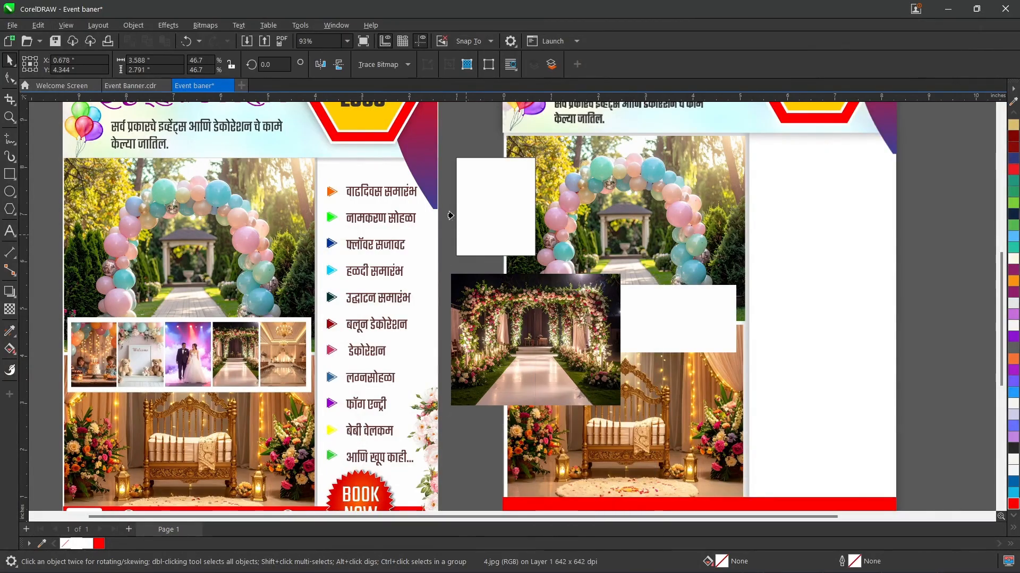
pyautogui.click(468, 216)
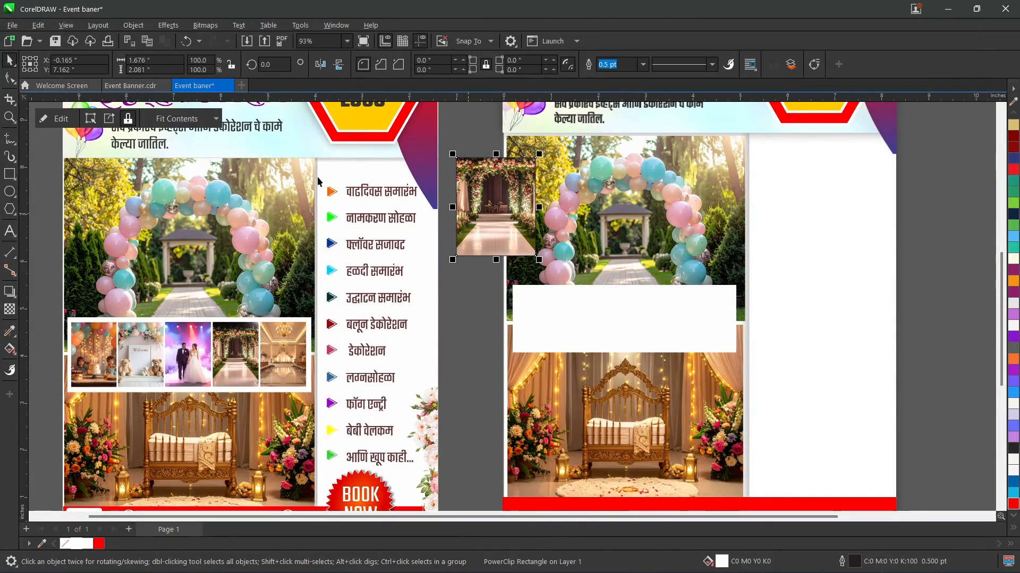
pyautogui.click(182, 118)
pyautogui.click(184, 164)
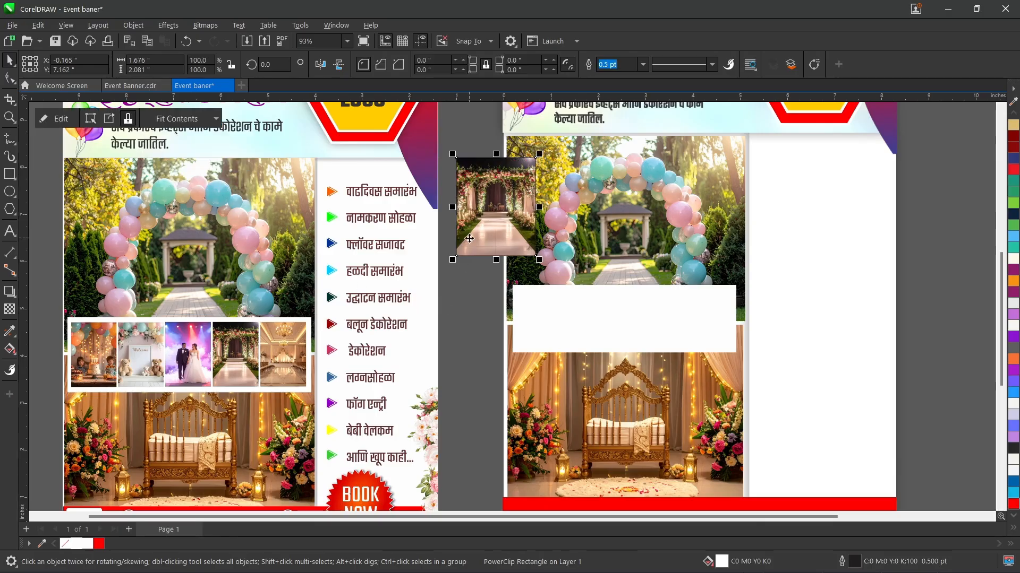
# Step: Delete the small PowerClip frame with its photo and the wide white strip across the two large photos
pyautogui.press('Delete')
pyautogui.click(670, 326)
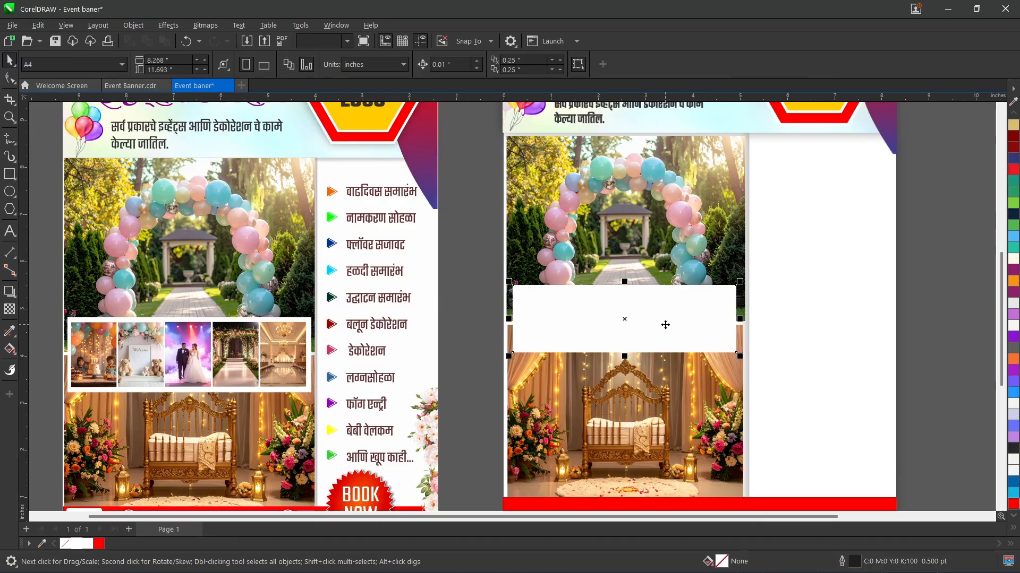
pyautogui.press('Delete')
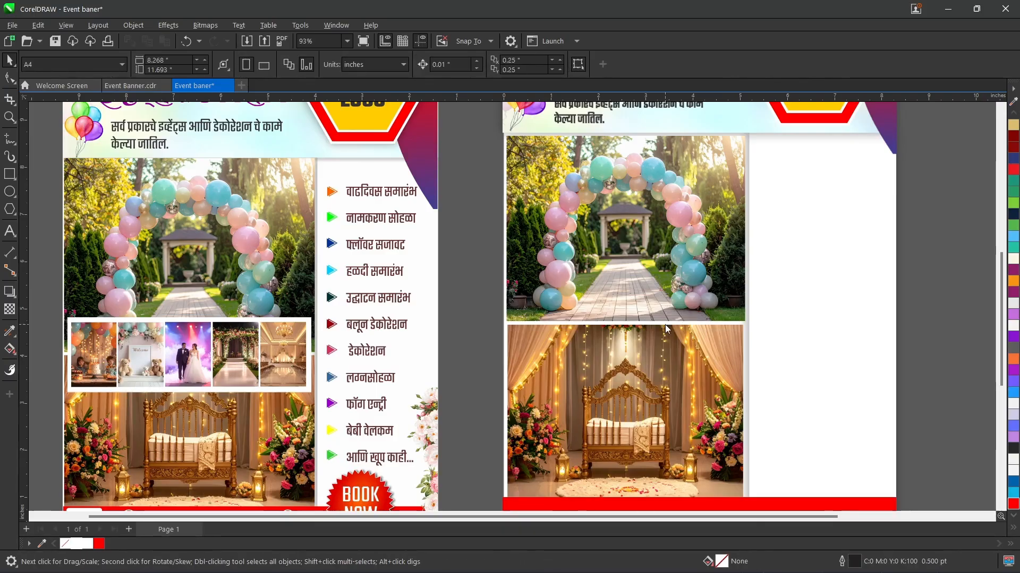
# Step: Start another import from the Event Banner material folder
pyautogui.hotkey('ctrl', 'i')
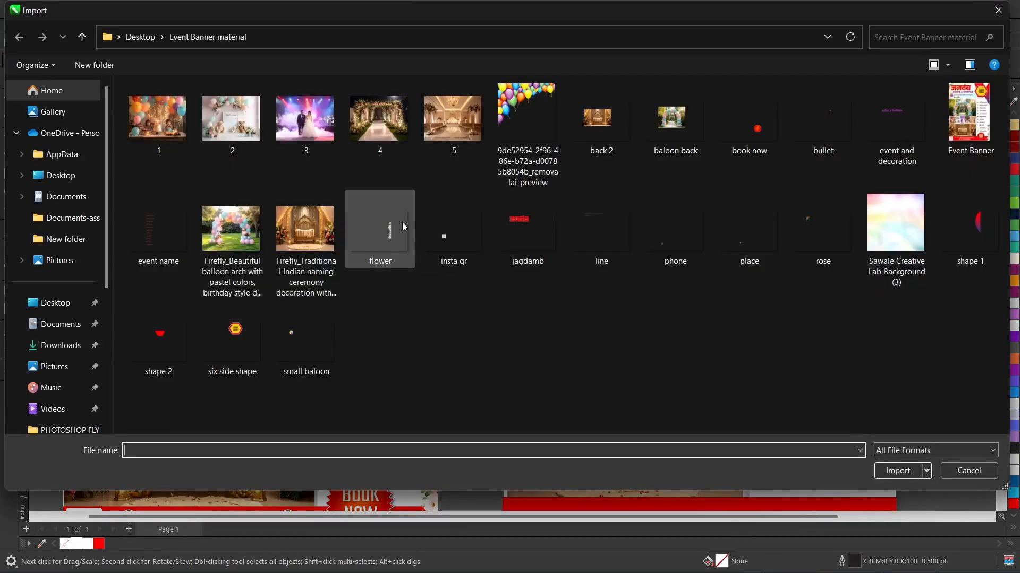
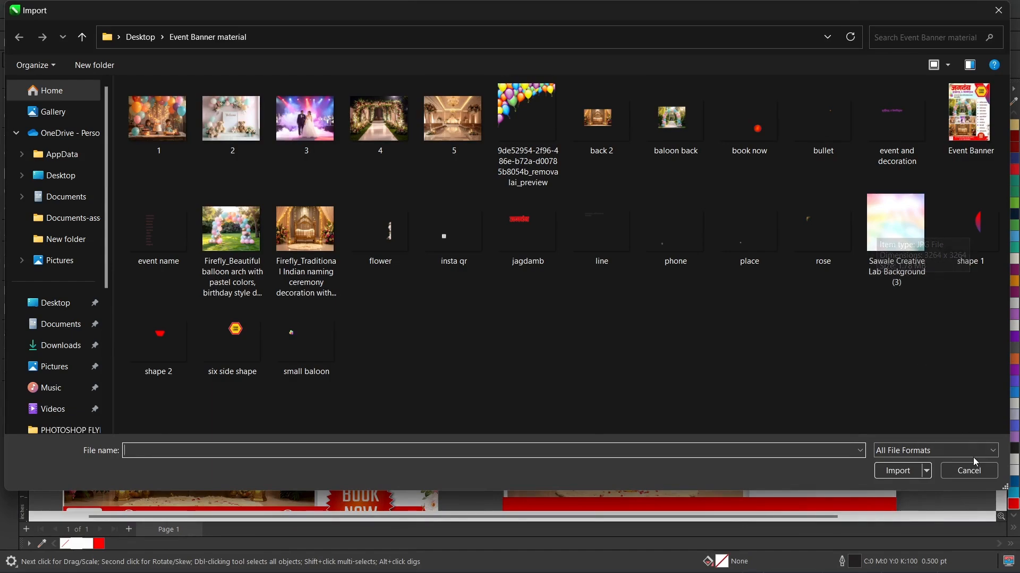
# Step: Copy the white strip with five small photos from page 4 of Event Banner.cdr and paste it into the Event baner document
pyautogui.click(971, 471)
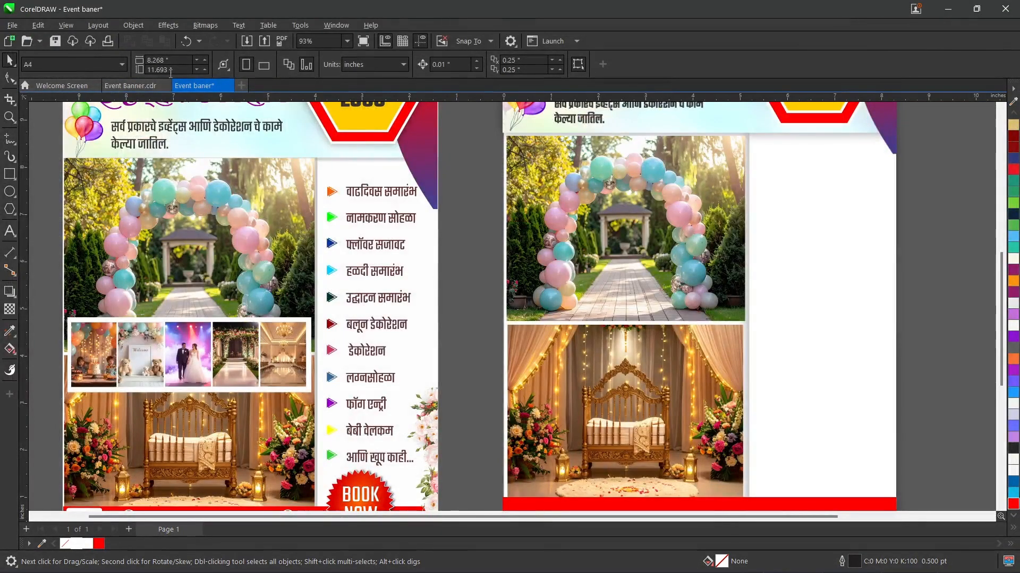
pyautogui.click(140, 91)
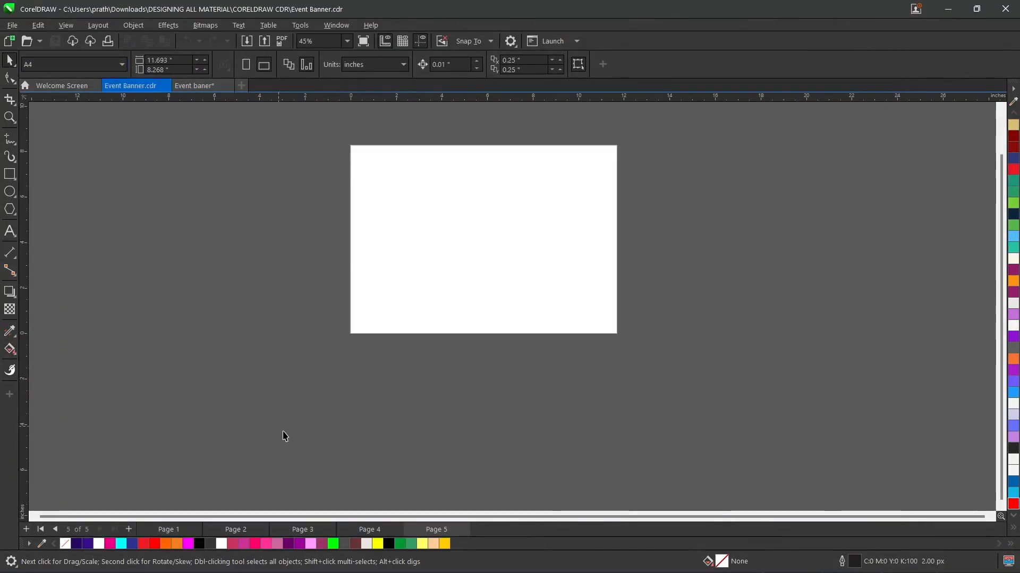
pyautogui.click(374, 529)
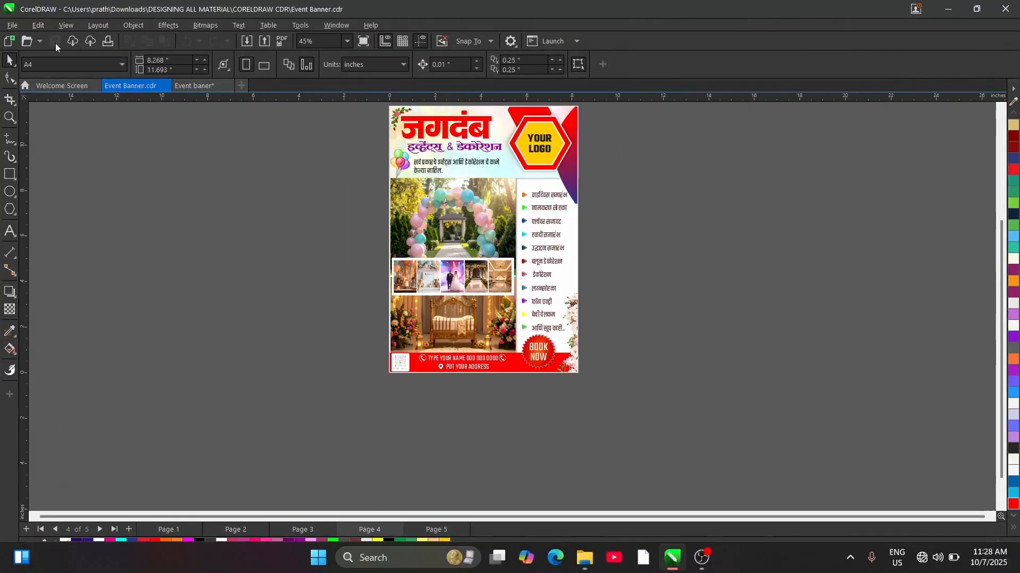
pyautogui.moveTo(525, 317); pyautogui.dragTo(524, 317)
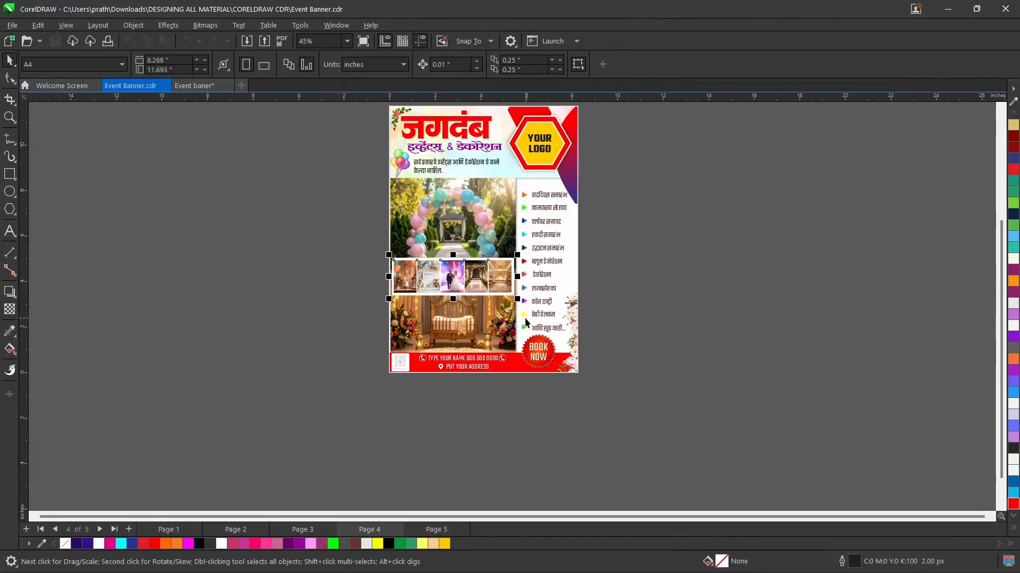
pyautogui.click(205, 88)
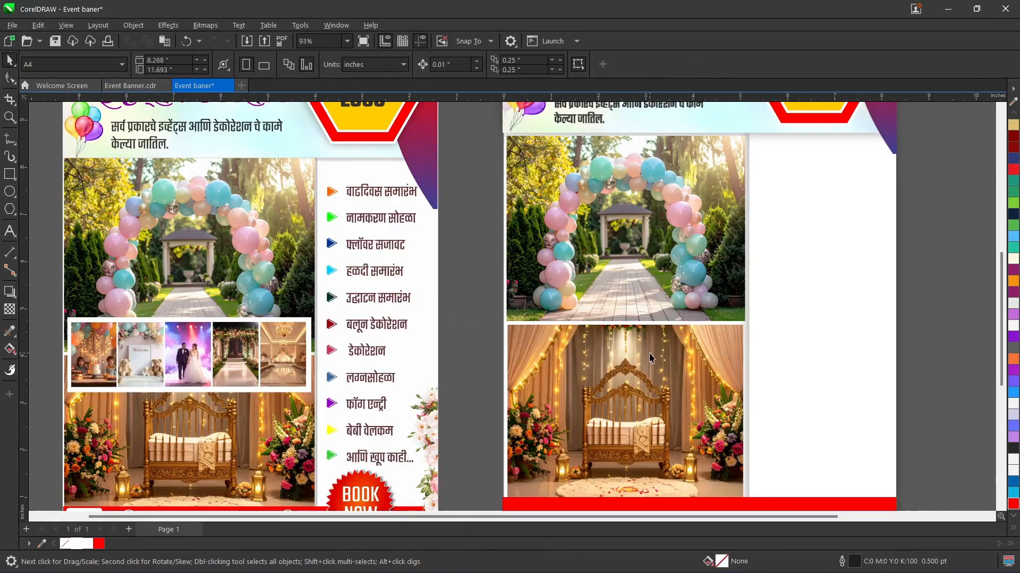
pyautogui.hotkey('ctrl', 'v')
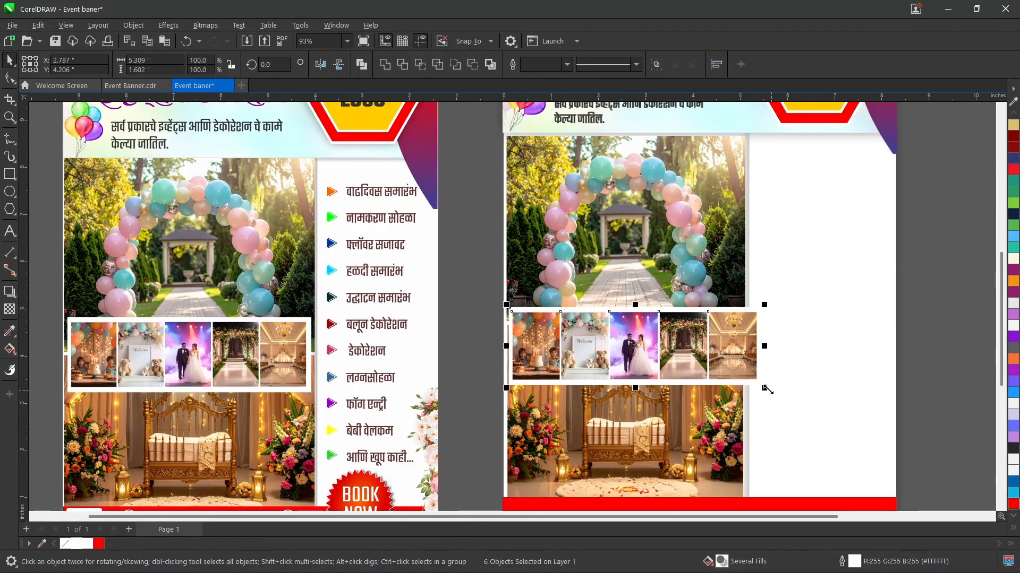
# Step: Scale the pasted photo strip to about 4.078 by 1.23 inches and nudge it up over the seam between the large photos
pyautogui.moveTo(763, 388); pyautogui.dragTo(750, 378)
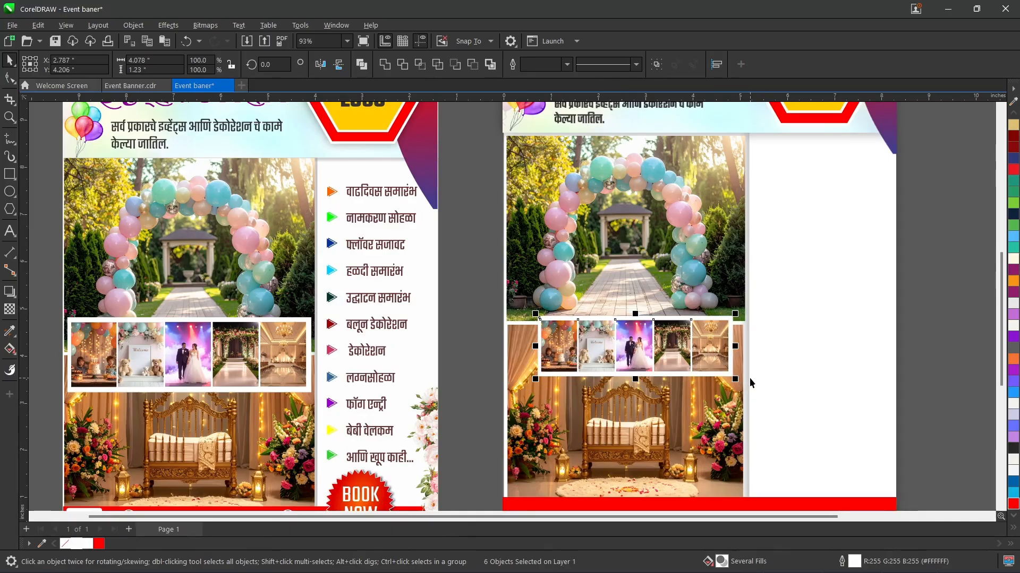
pyautogui.press('Up')
pyautogui.press('Up')
pyautogui.press('Up')
pyautogui.press('Up')
pyautogui.press('Up')
pyautogui.press('Up')
pyautogui.press('Up')
pyautogui.press('Up')
pyautogui.press('Up')
pyautogui.press('Up')
pyautogui.press('Up')
pyautogui.press('Up')
pyautogui.press('Up')
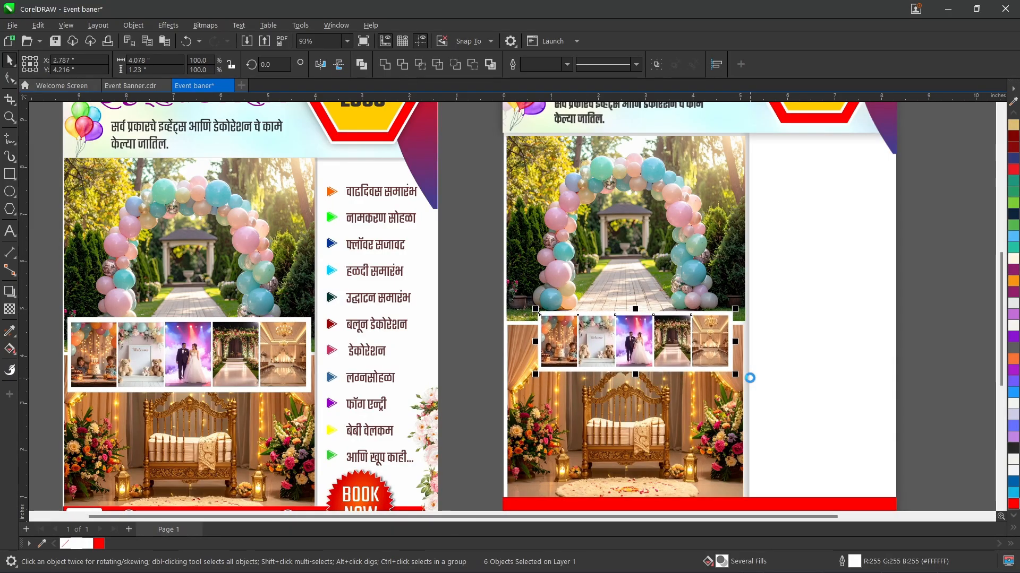
pyautogui.press('Up')
pyautogui.press('Up')
pyautogui.press('Up')
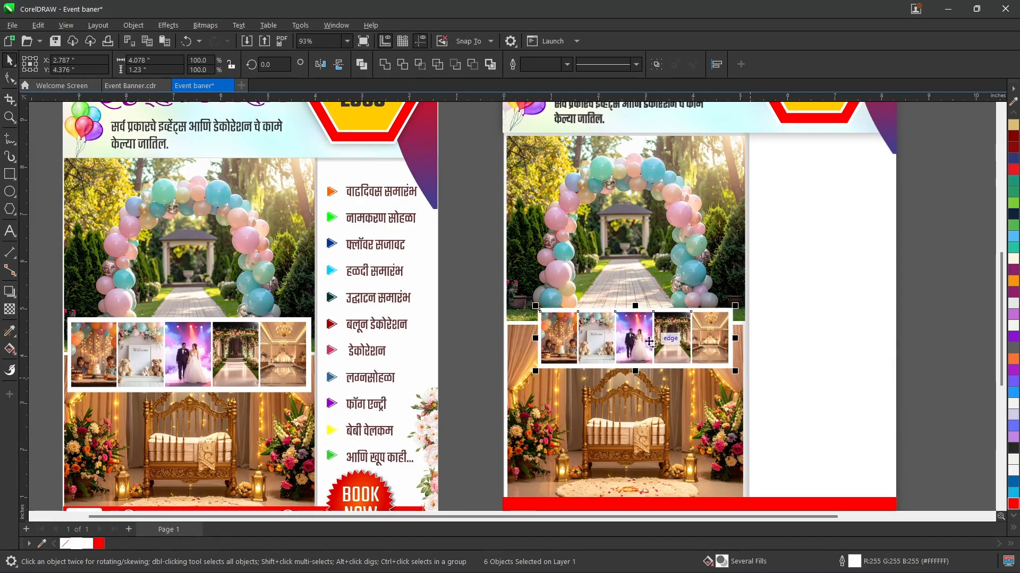
# Step: Group the photo strip and fit it across nearly the full width of the two large photos, covering the seam between them
pyautogui.hotkey('ctrl', 'g')
pyautogui.moveTo(622, 325); pyautogui.dragTo(595, 306)
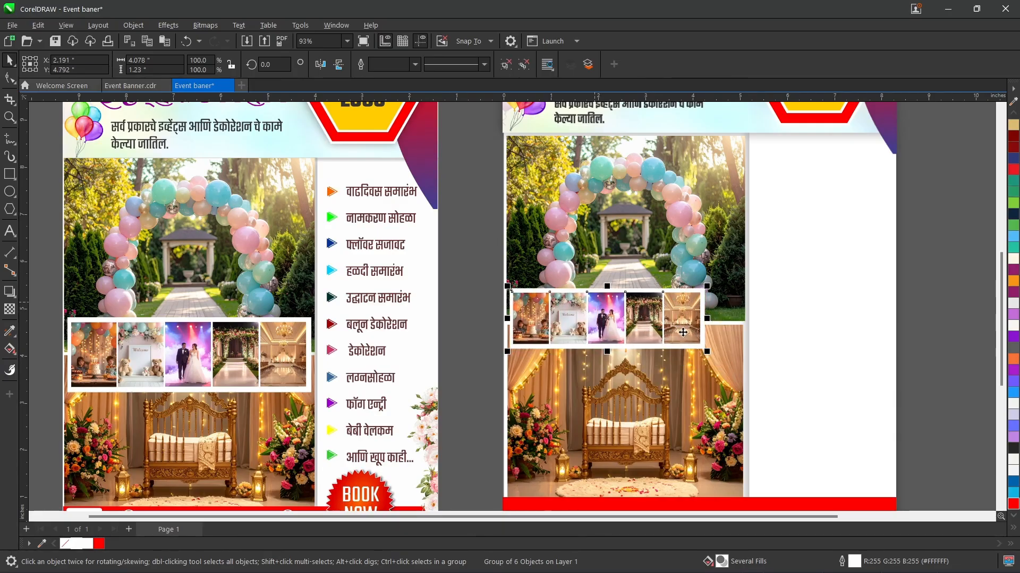
pyautogui.moveTo(710, 350); pyautogui.dragTo(747, 366)
pyautogui.press('Up')
pyautogui.press('Up')
pyautogui.press('Up')
pyautogui.press('Up')
pyautogui.press('Up')
pyautogui.press('Up')
pyautogui.press('Up')
pyautogui.click(909, 333)
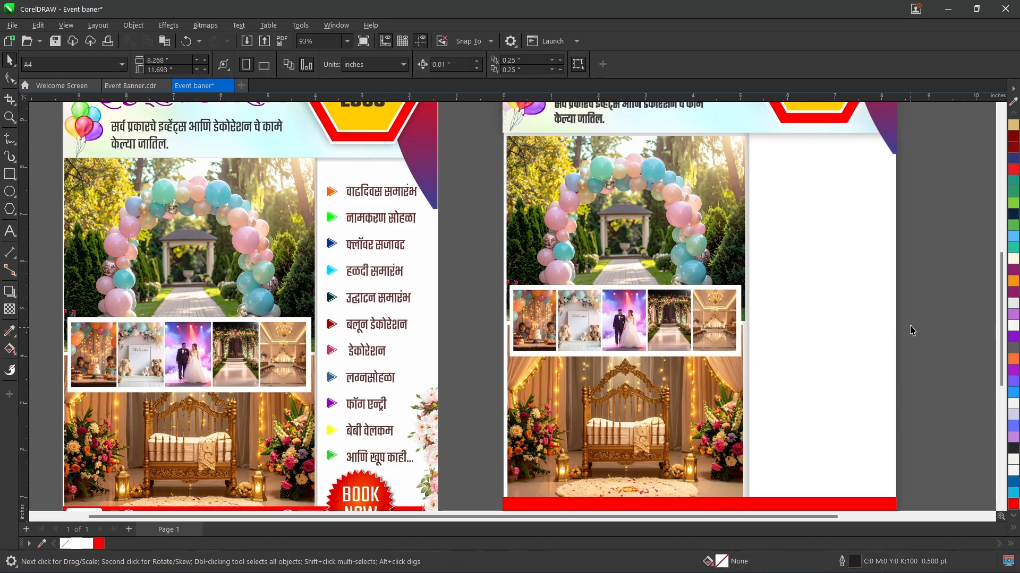
# Step: Draw a polygon about 0.828 by 0.956 inches beside the page and set it to 3 sides
pyautogui.moveTo(1000, 324)
pyautogui.mouseDown()
pyautogui.moveTo(1001, 314)
pyautogui.moveTo(1001, 329)
pyautogui.mouseUp()
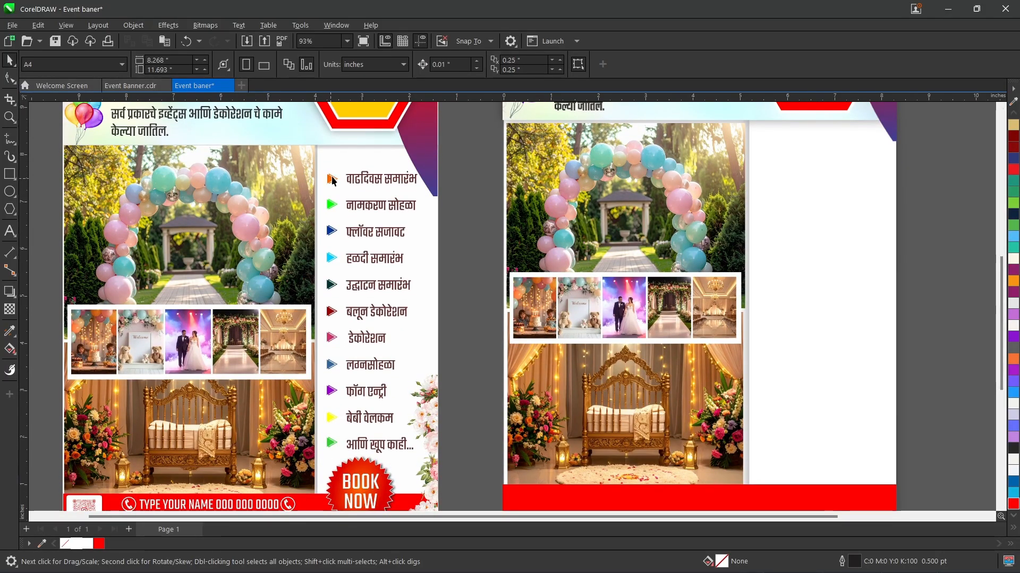
pyautogui.click(10, 210)
pyautogui.moveTo(487, 253); pyautogui.dragTo(505, 273)
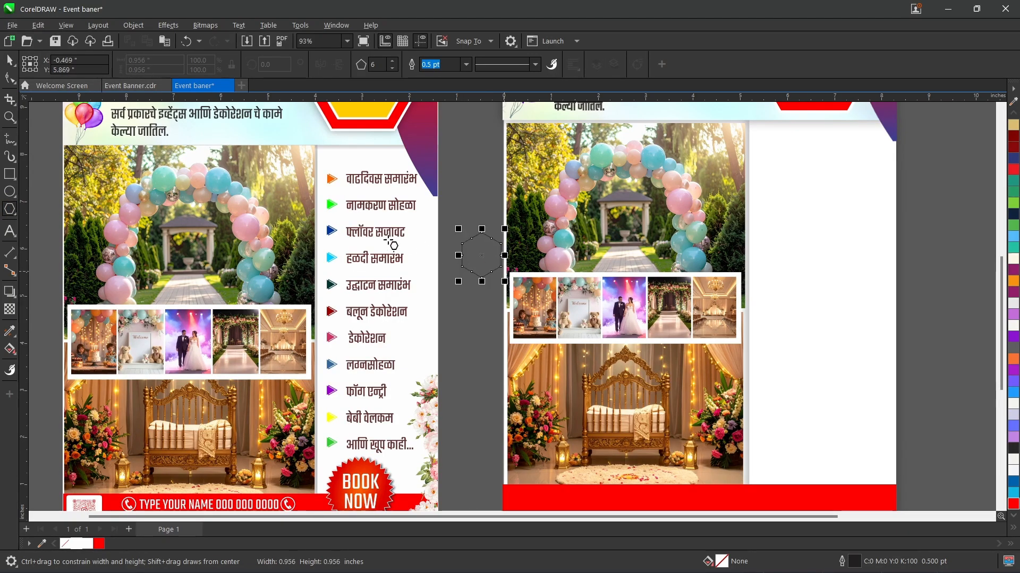
pyautogui.click(392, 68)
pyautogui.click(392, 69)
pyautogui.click(392, 69)
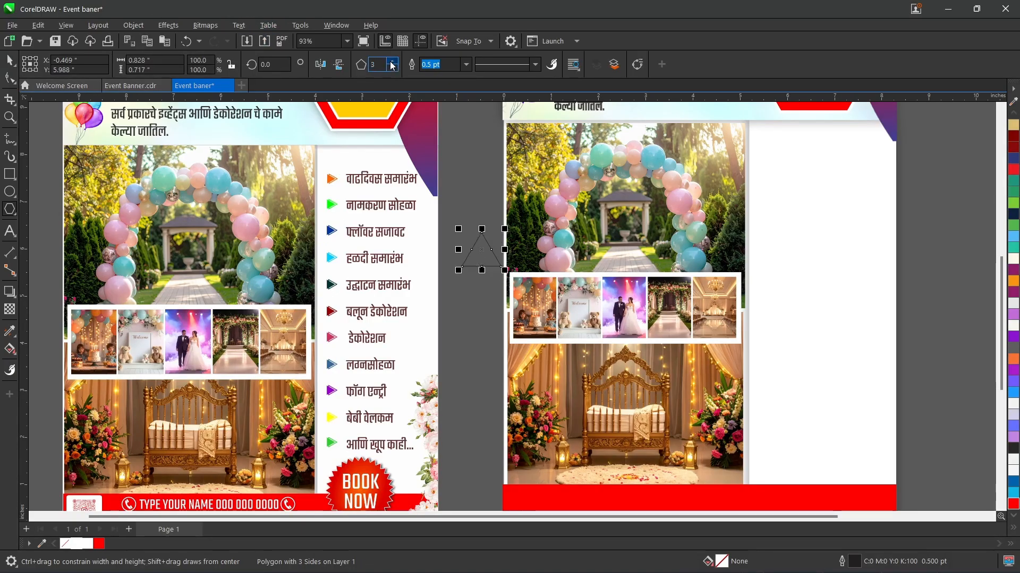
pyautogui.click(392, 62)
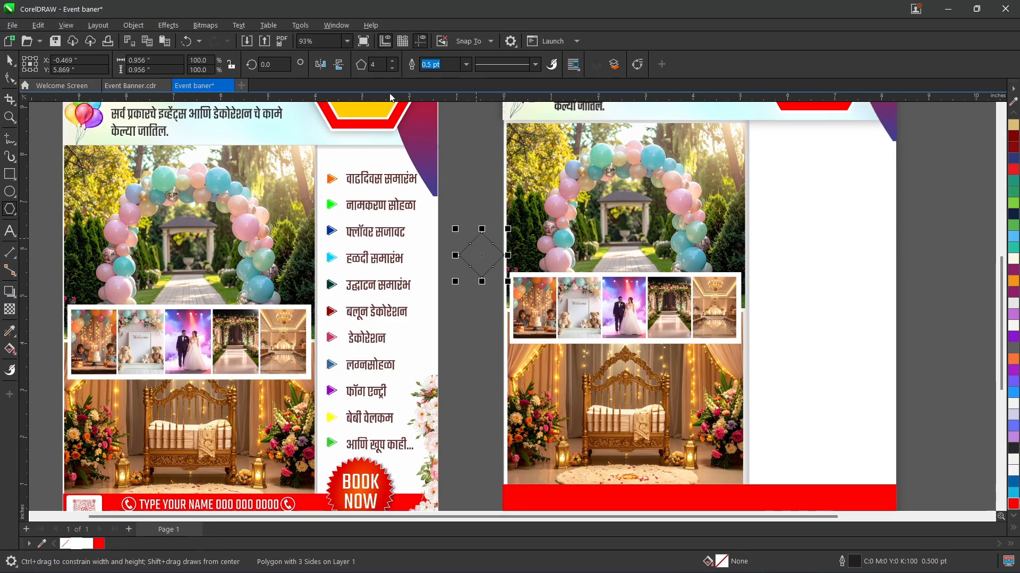
pyautogui.click(392, 67)
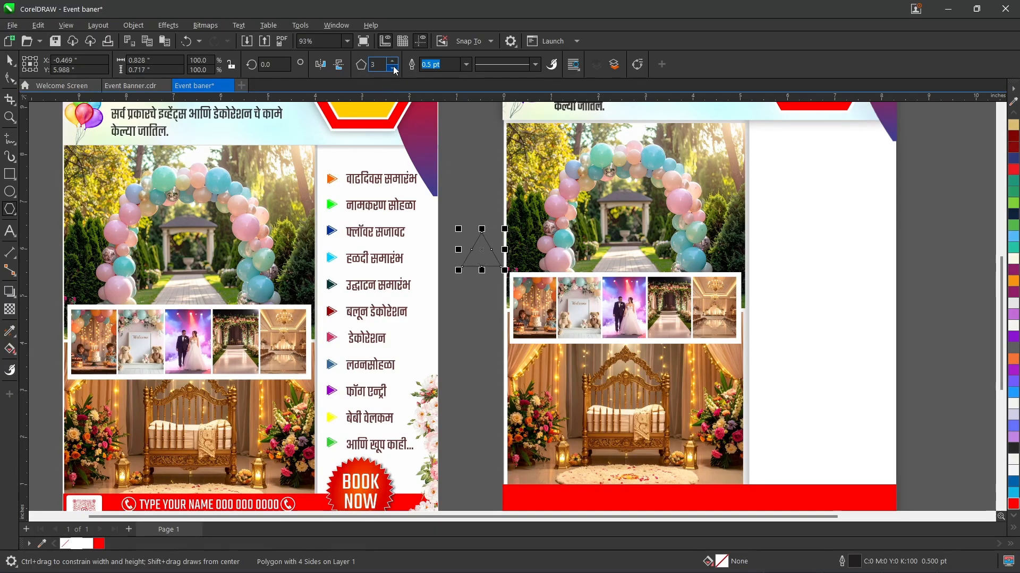
# Step: Rotate the triangle to 270 degrees so it points towards the page
pyautogui.click(483, 249)
pyautogui.moveTo(504, 226); pyautogui.dragTo(520, 299)
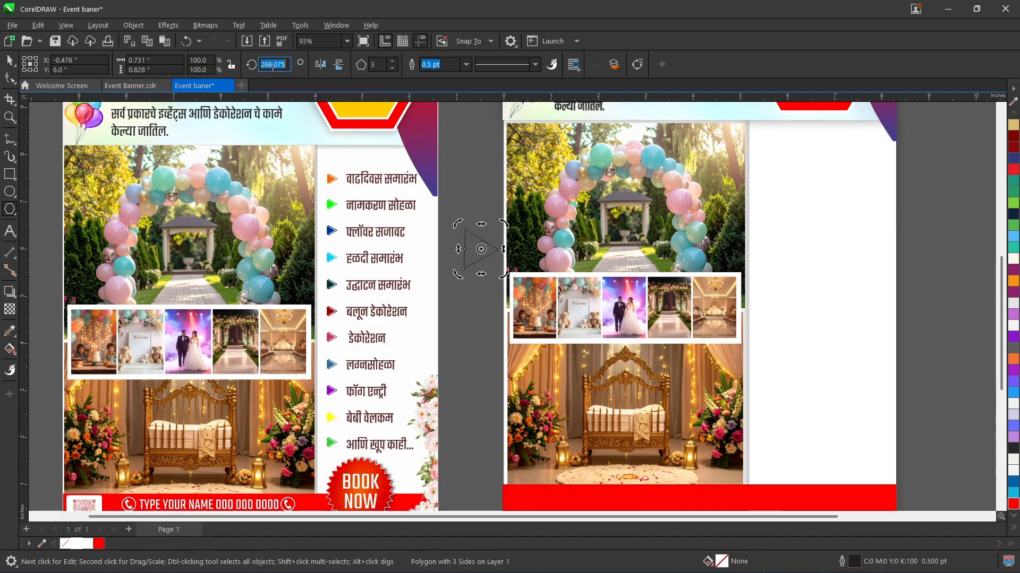
pyautogui.write('270')
pyautogui.press('Return')
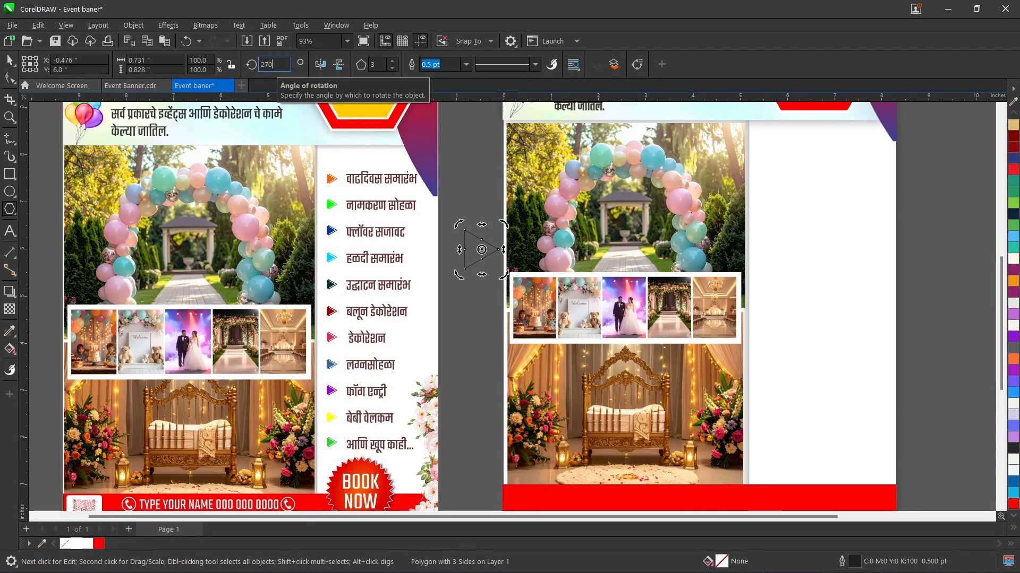
pyautogui.click(6, 62)
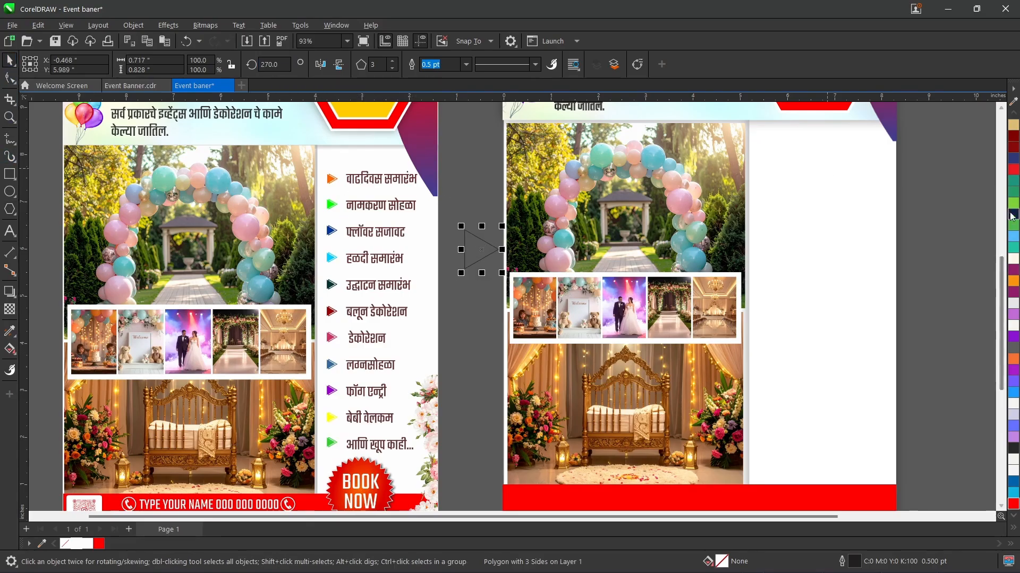
# Step: Fill the triangle with red and remove its outline
pyautogui.click(1013, 169)
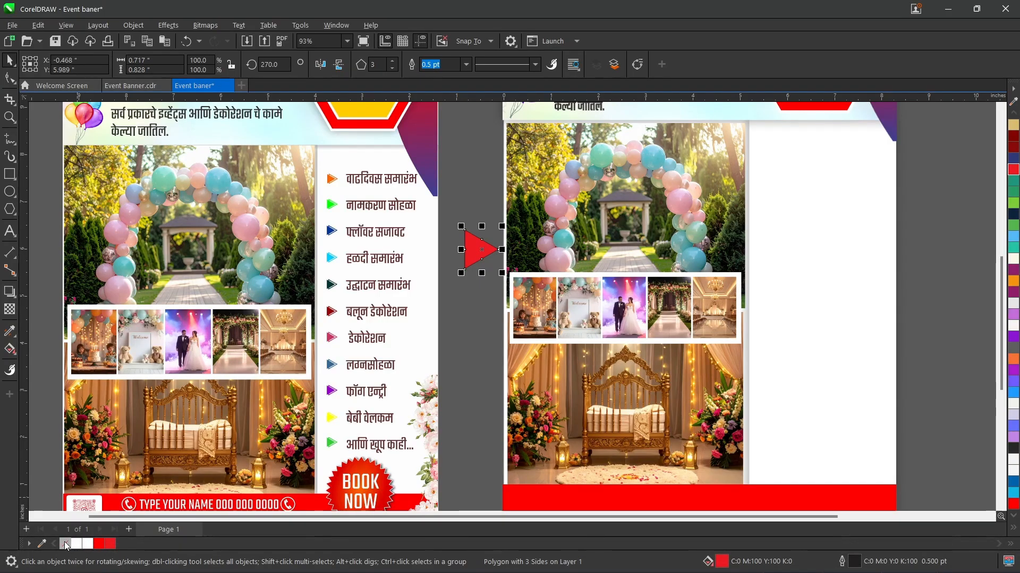
pyautogui.click(471, 196)
pyautogui.click(482, 250)
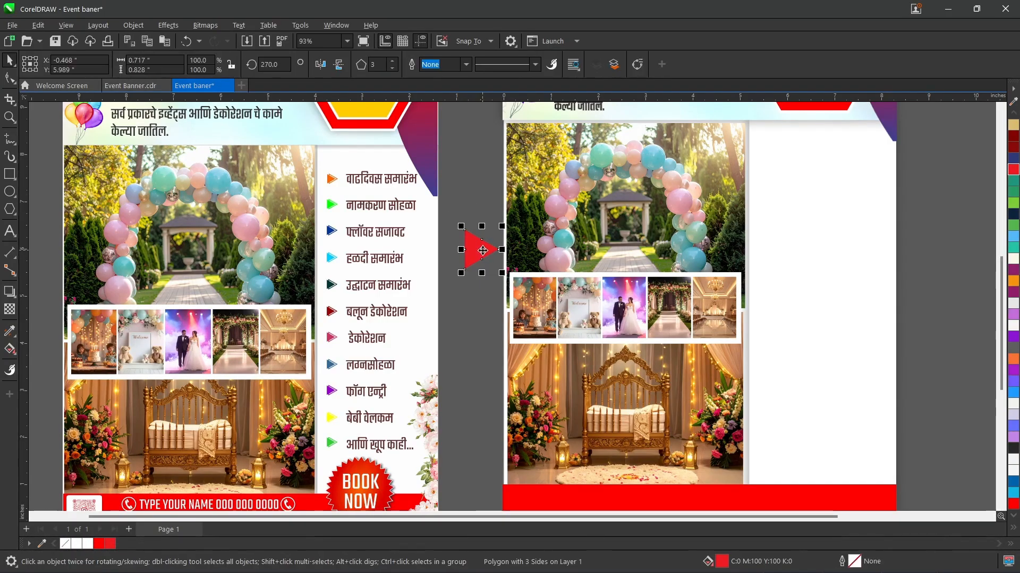
# Step: Duplicate the red triangle as an unfilled 0.5 pt red outline, shift it slightly ahead of the original, and align the two vertically
pyautogui.moveTo(482, 250); pyautogui.dragTo(490, 244)
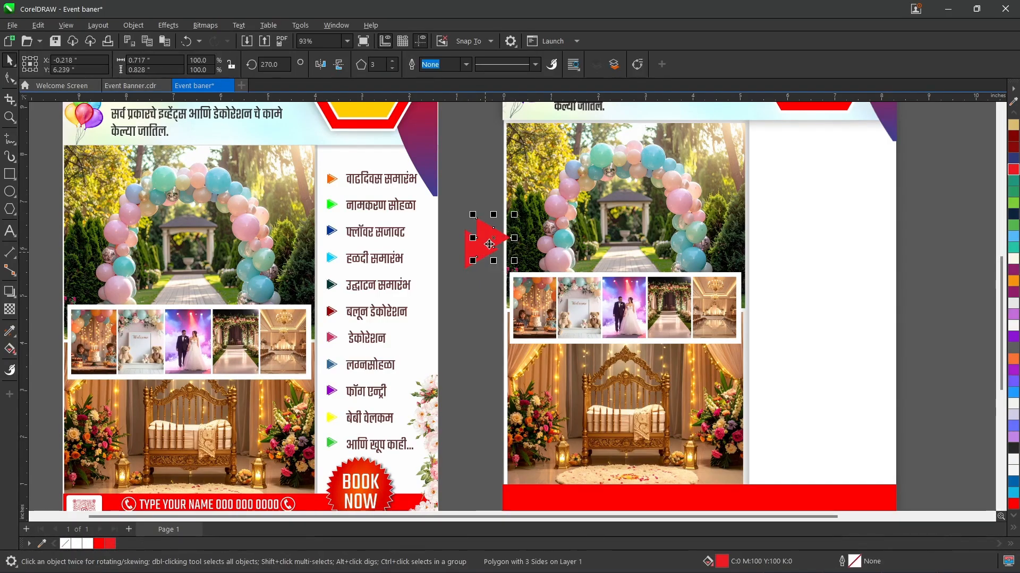
pyautogui.click(65, 542)
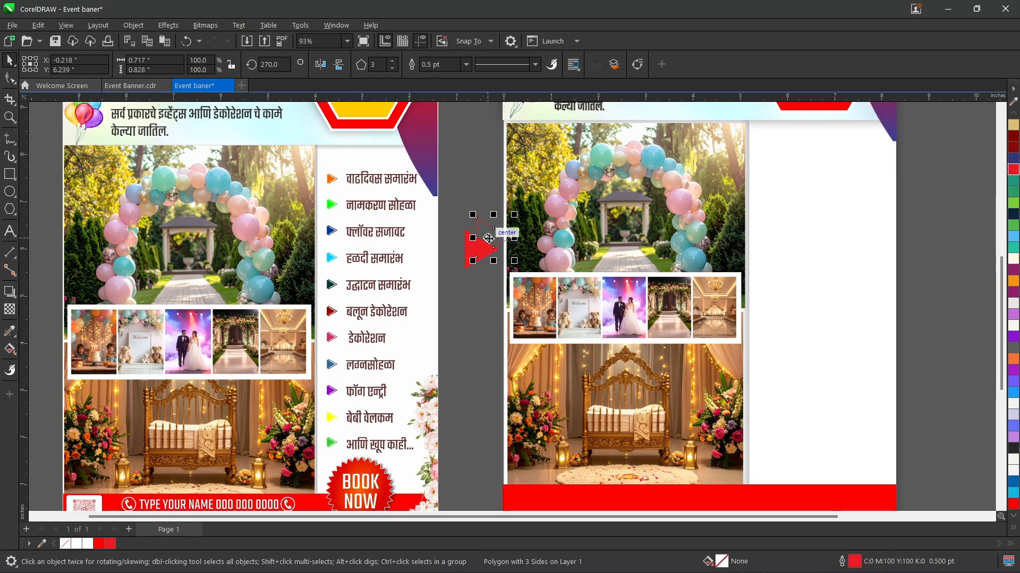
pyautogui.moveTo(488, 239); pyautogui.dragTo(479, 251)
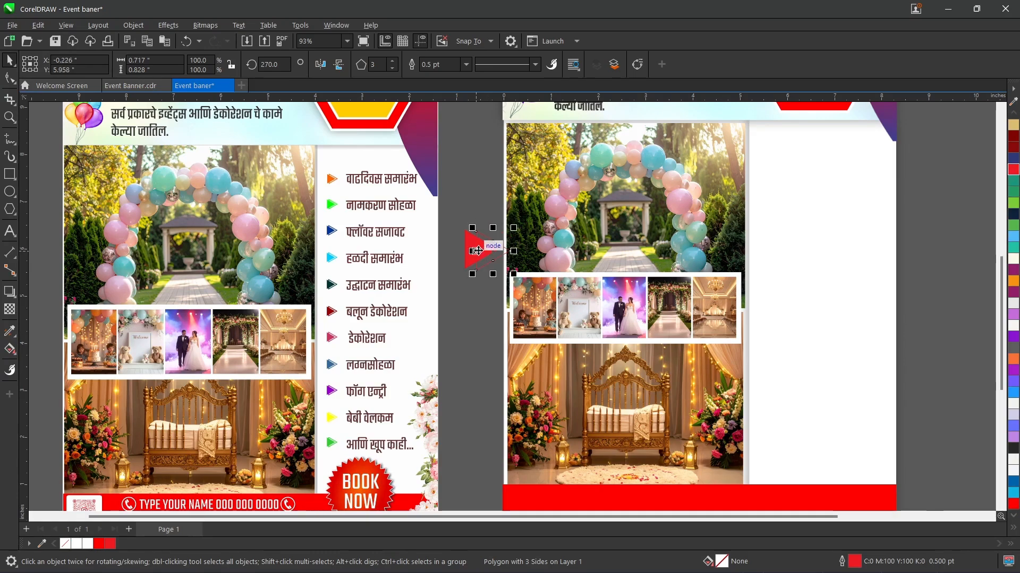
pyautogui.keyDown('shift'); pyautogui.click(470, 256); pyautogui.keyUp('shift')
pyautogui.press('c')
pyautogui.hotkey('ctrl', 'z')
pyautogui.press('e')
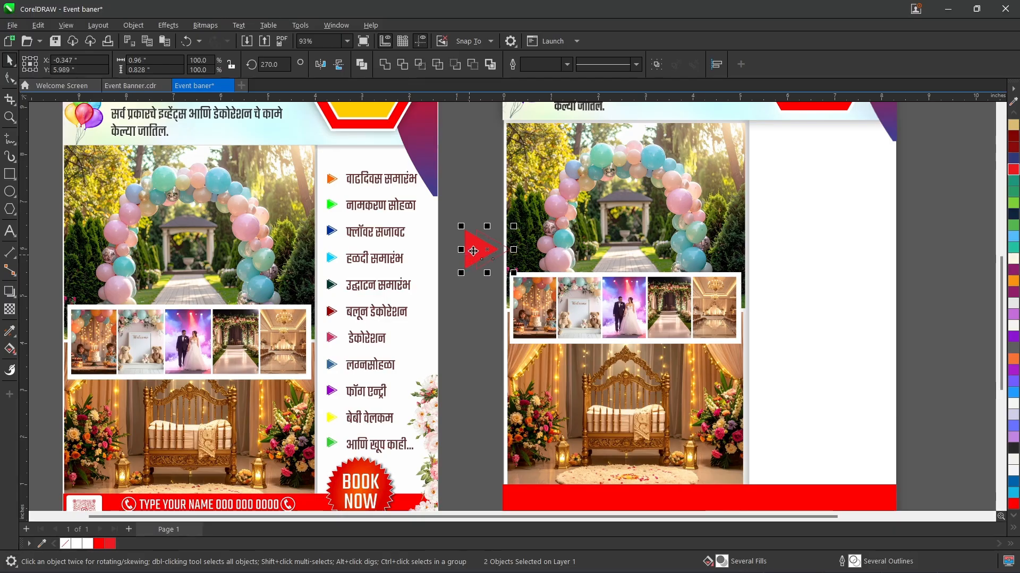
# Step: Group the two triangles at about 0.488 by 0.421 inches near the top of the white column, then delete the group
pyautogui.click(446, 211)
pyautogui.moveTo(549, 311); pyautogui.dragTo(547, 310)
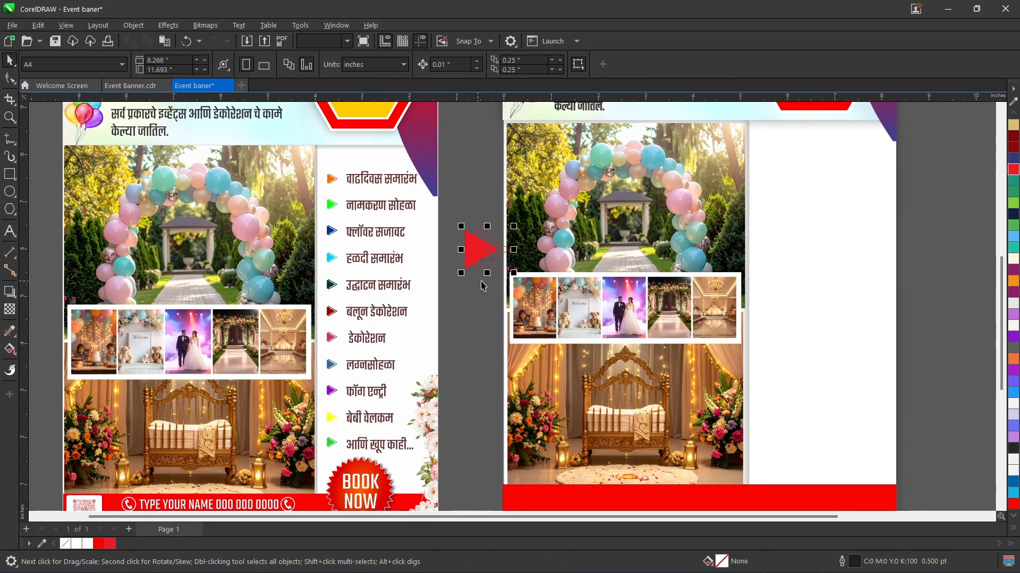
pyautogui.moveTo(498, 265)
pyautogui.mouseDown()
pyautogui.moveTo(491, 253)
pyautogui.moveTo(501, 264)
pyautogui.moveTo(717, 194)
pyautogui.moveTo(774, 152)
pyautogui.moveTo(766, 156)
pyautogui.mouseUp()
pyautogui.hotkey('ctrl', 'g')
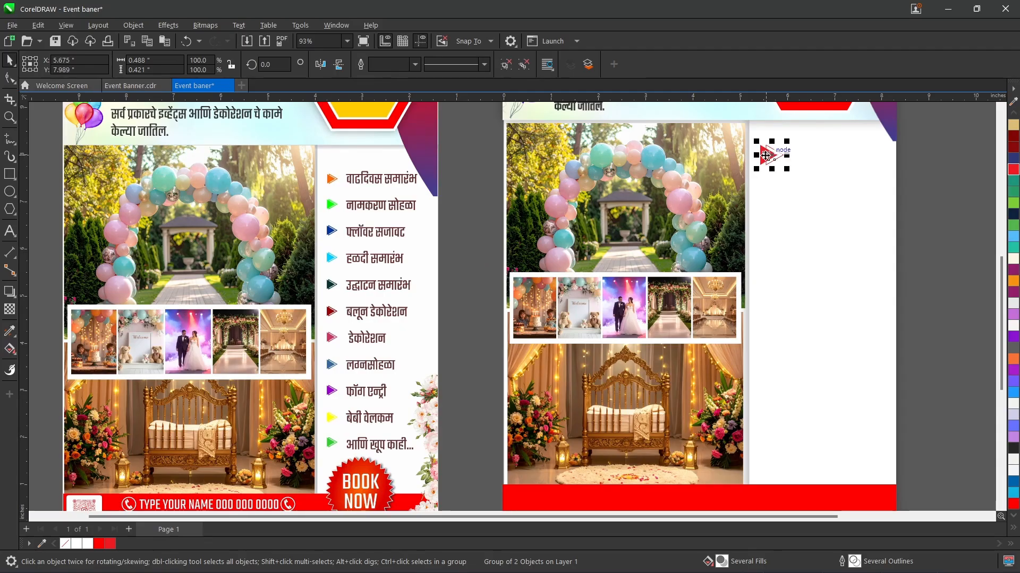
pyautogui.press('Delete')
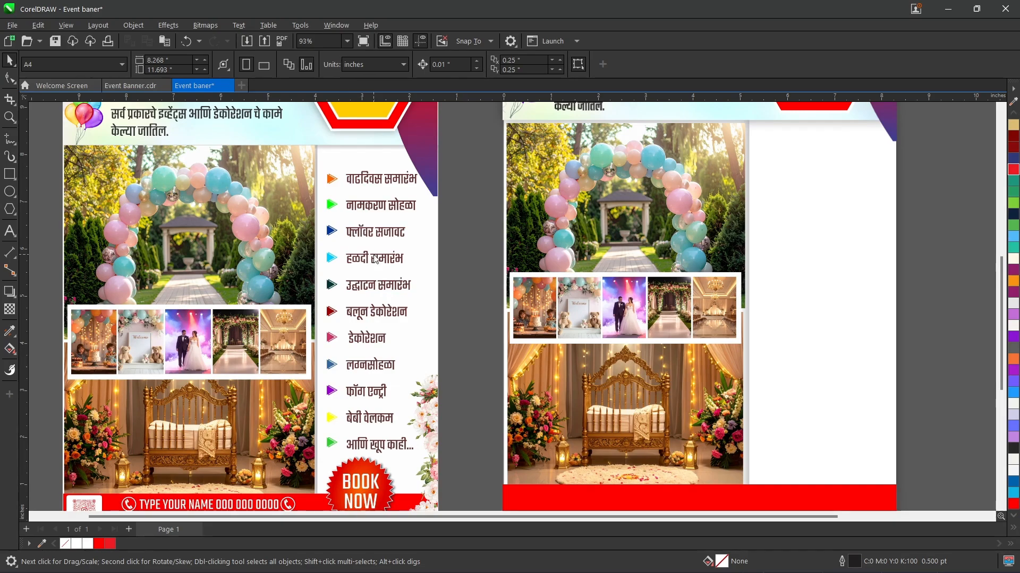
# Step: Import event name.png about 3.277 inches wide near the top of the white column, then delete it
pyautogui.hotkey('ctrl', 'i')
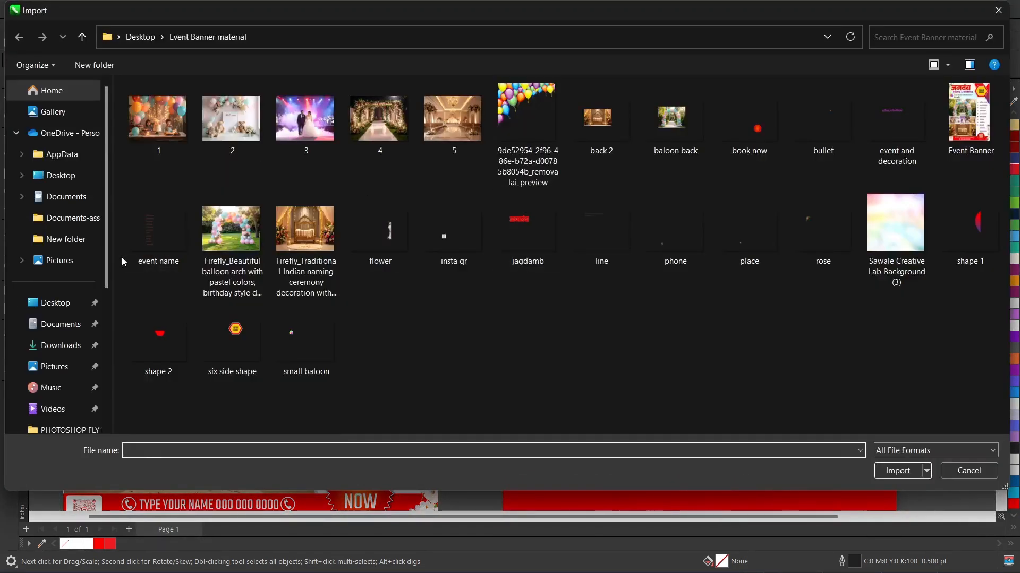
pyautogui.doubleClick(144, 245)
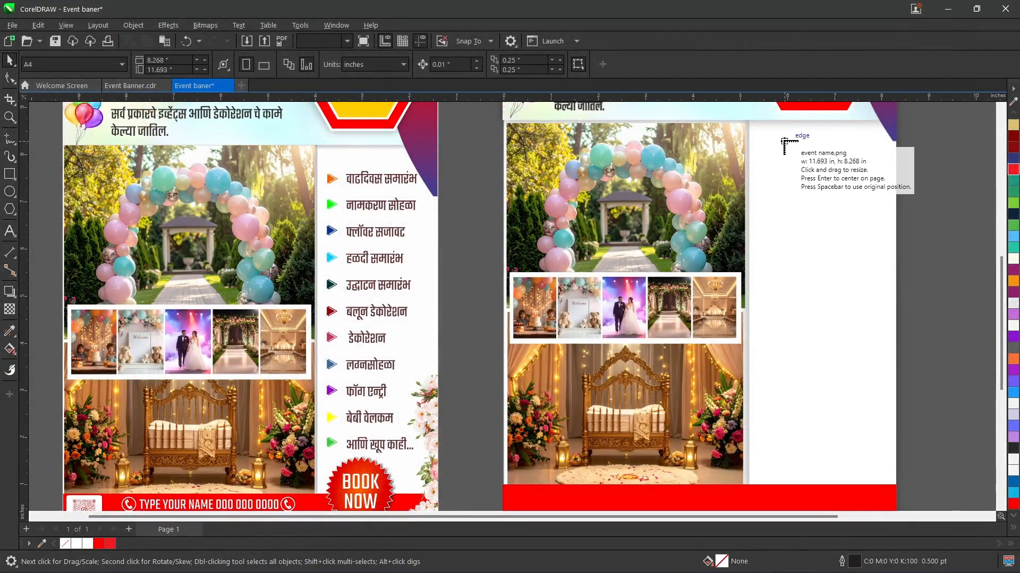
pyautogui.moveTo(777, 139); pyautogui.dragTo(936, 252)
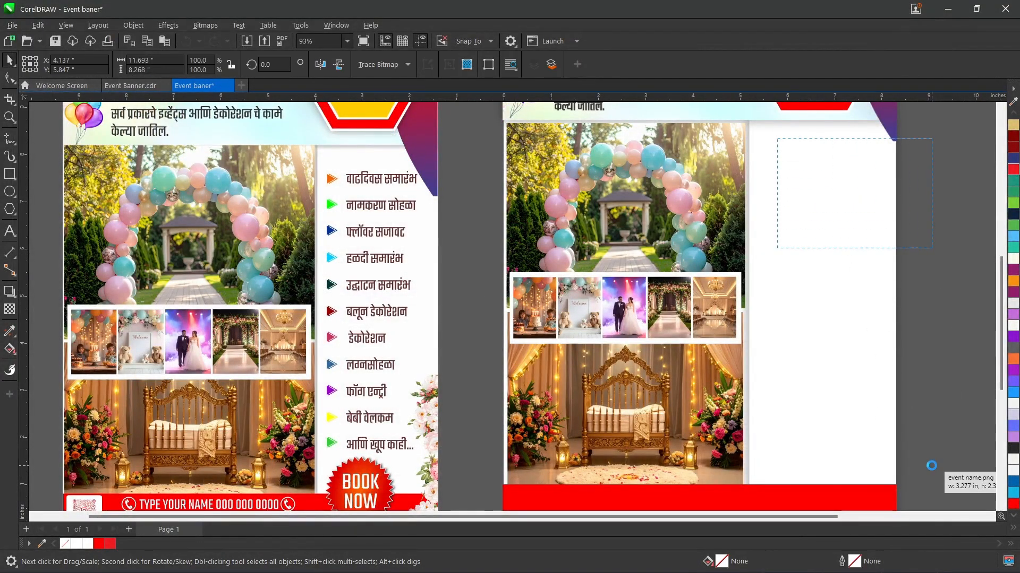
pyautogui.press('Delete')
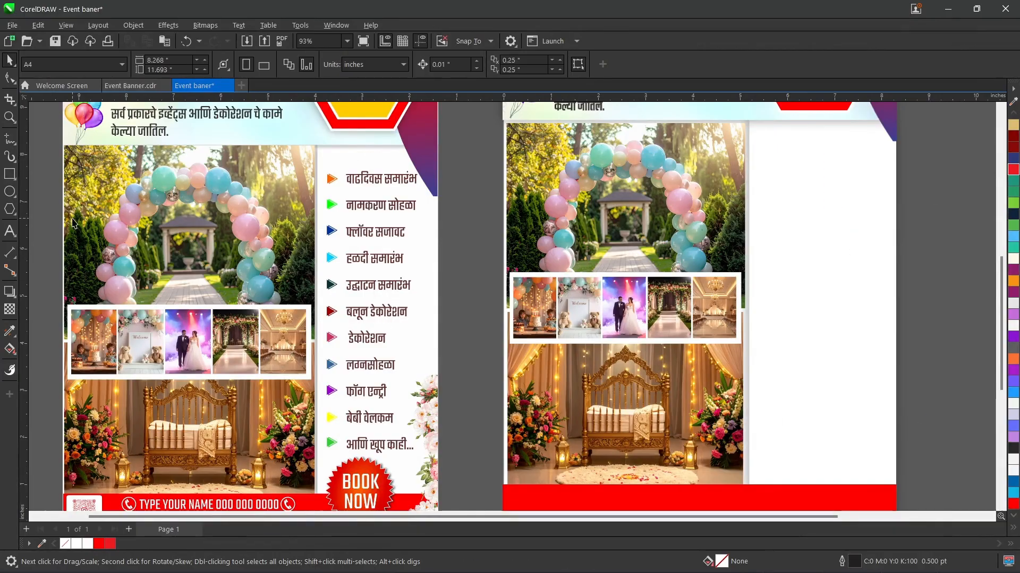
# Step: Copy the bulleted service list from the finished Event Banner.cdr file and paste it into the Event baner document
pyautogui.click(130, 86)
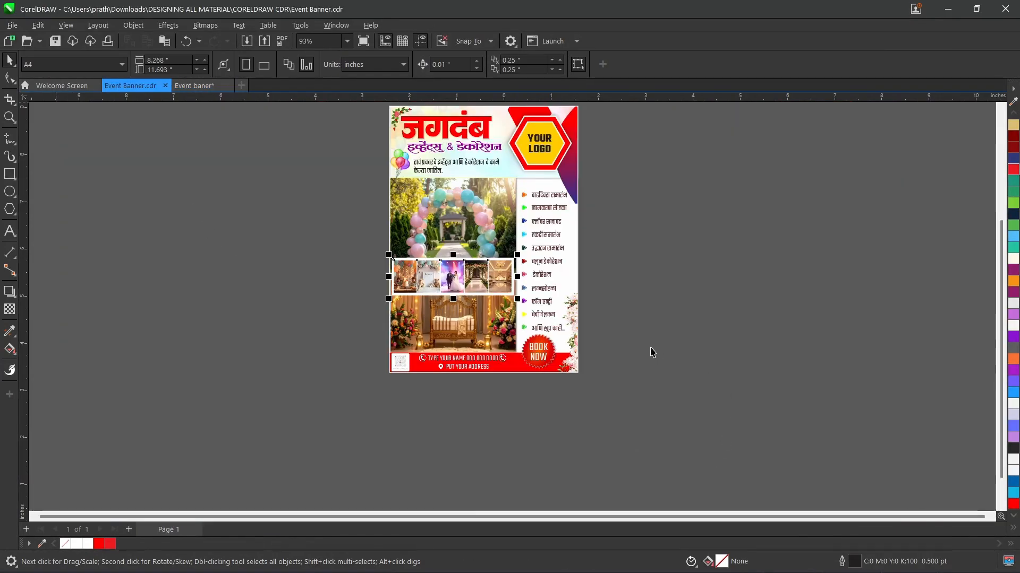
pyautogui.moveTo(651, 348); pyautogui.dragTo(518, 183)
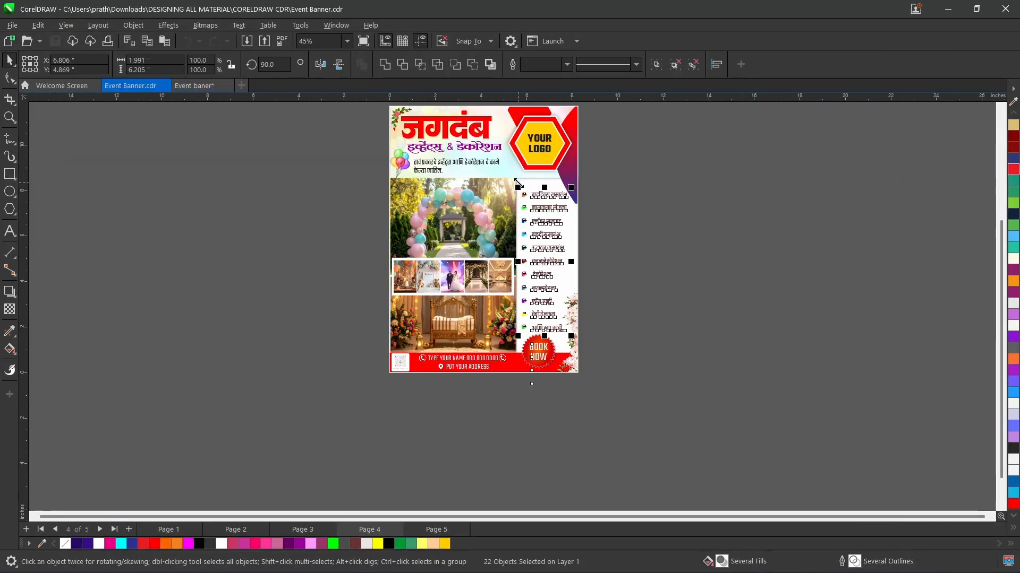
pyautogui.click(203, 86)
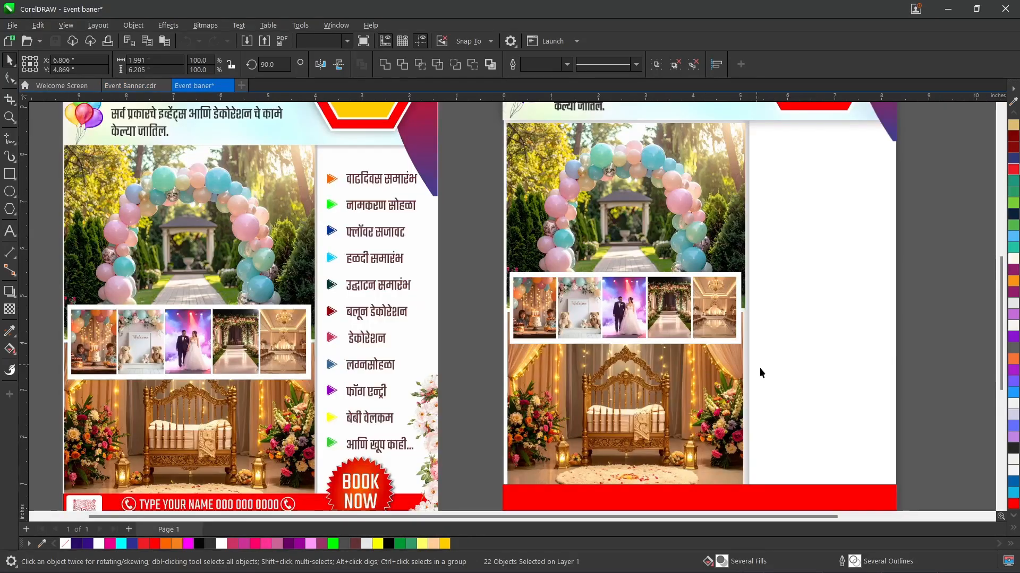
pyautogui.hotkey('ctrl', 'v')
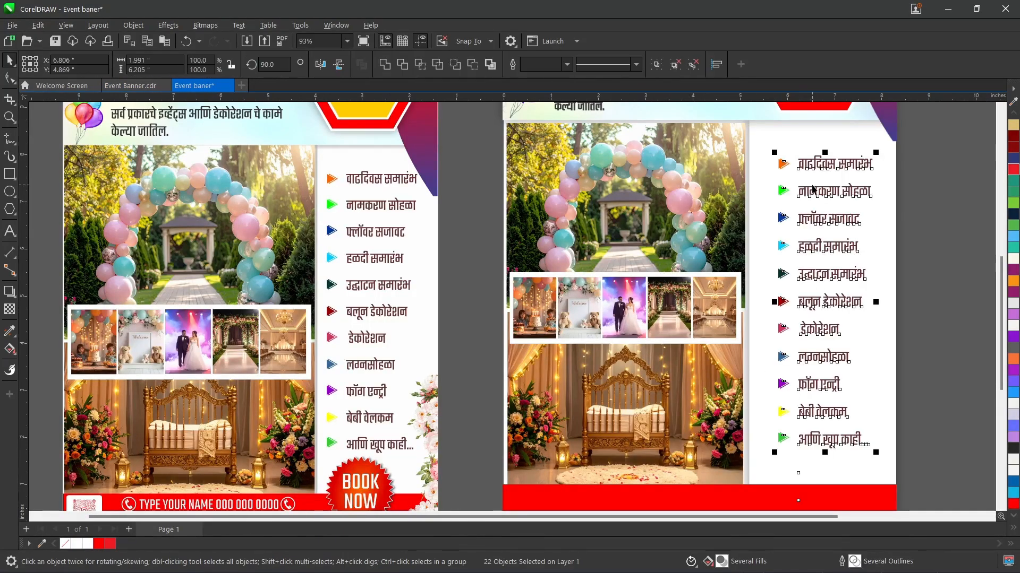
# Step: Move the service list to the upper part of the white column and enlarge it to about 2.141 by 6.674 inches
pyautogui.moveTo(813, 188); pyautogui.dragTo(792, 173)
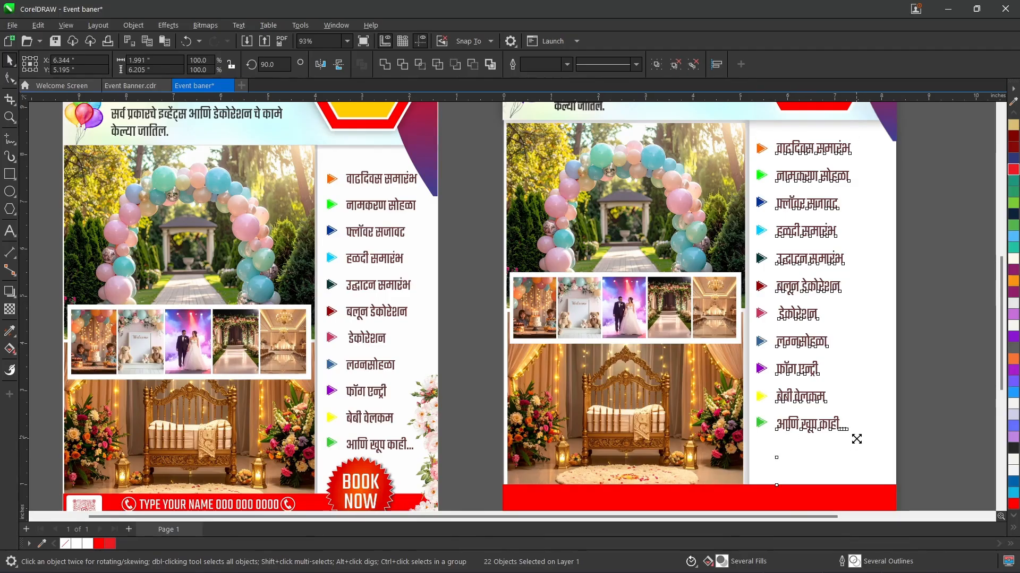
pyautogui.moveTo(857, 438); pyautogui.dragTo(864, 461)
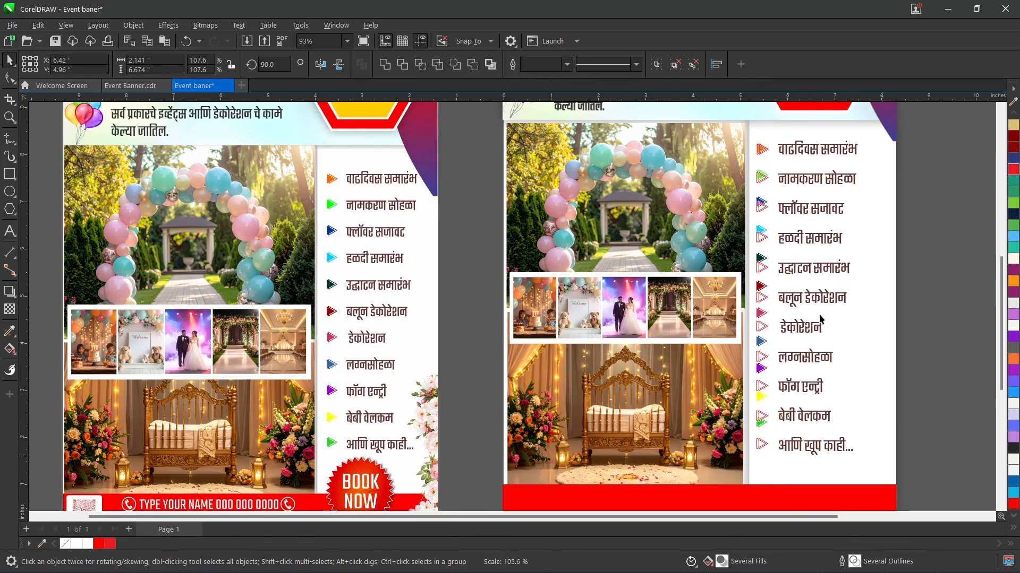
pyautogui.press('Escape')
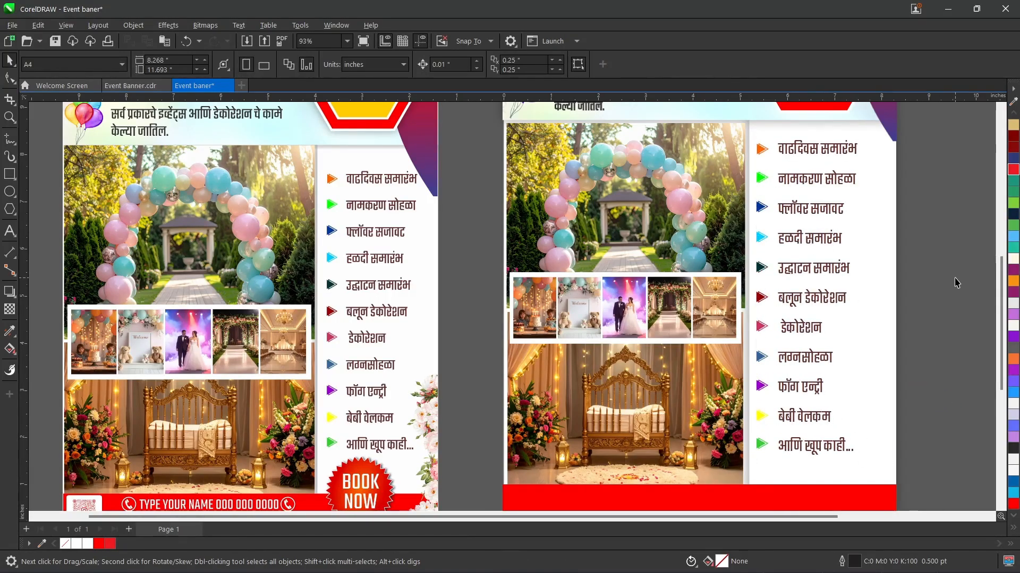
# Step: Import flower.png beside the white column and enlarge it to about 8.02 inches wide over the banner's lower part
pyautogui.moveTo(1001, 288); pyautogui.dragTo(1000, 313)
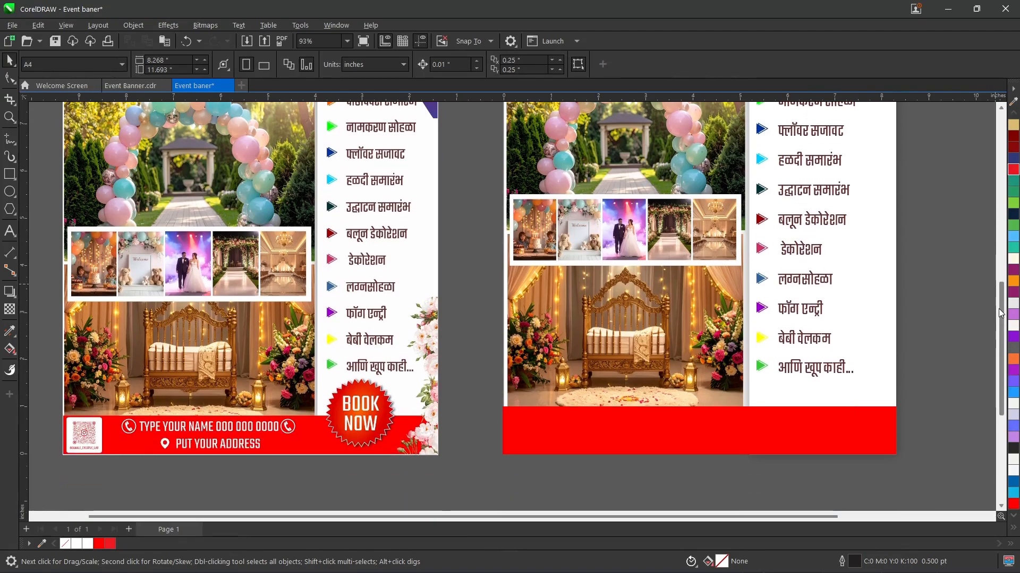
pyautogui.hotkey('ctrl', 'i')
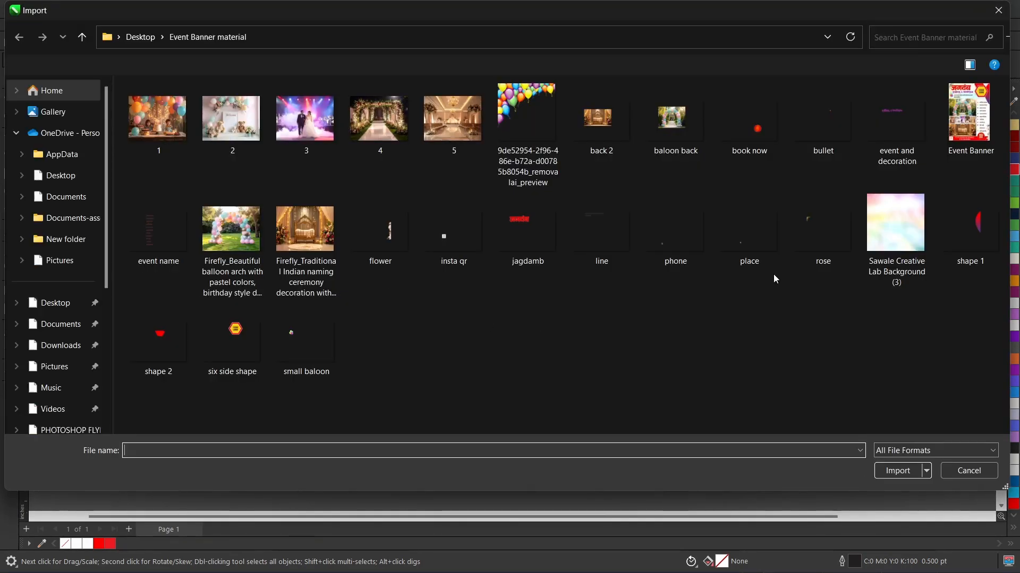
pyautogui.click(362, 255)
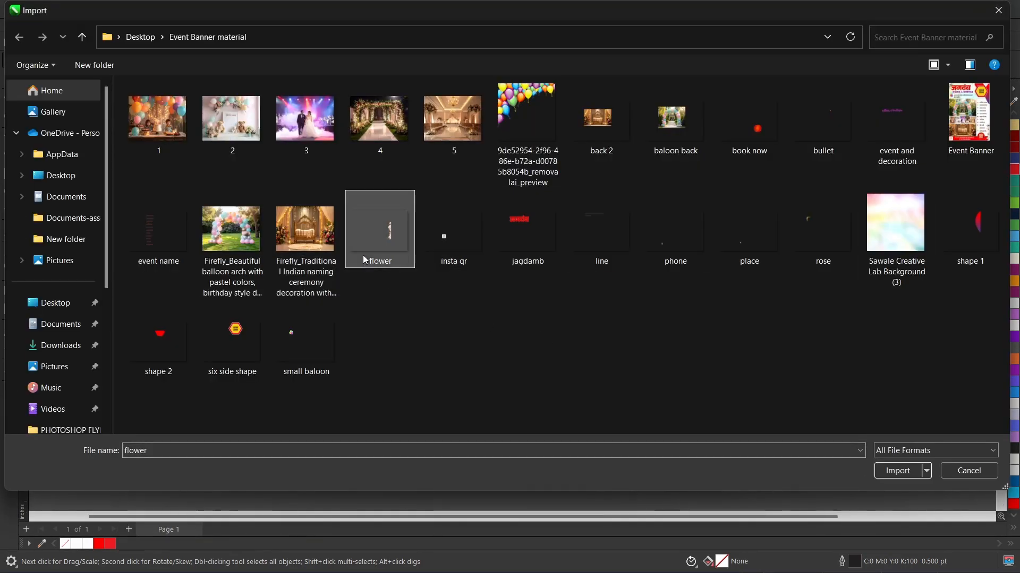
pyautogui.doubleClick(362, 255)
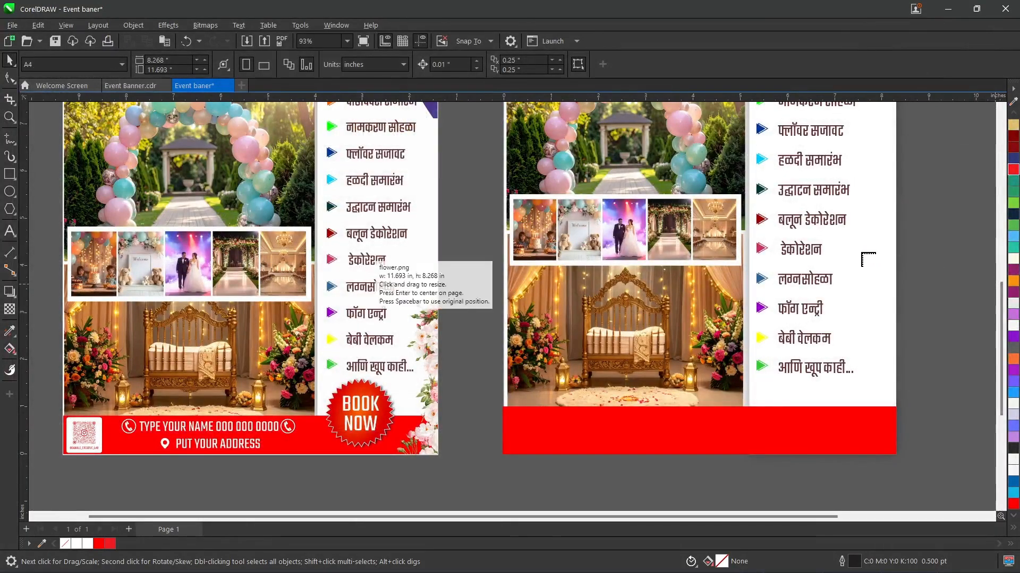
pyautogui.moveTo(860, 250); pyautogui.dragTo(957, 478)
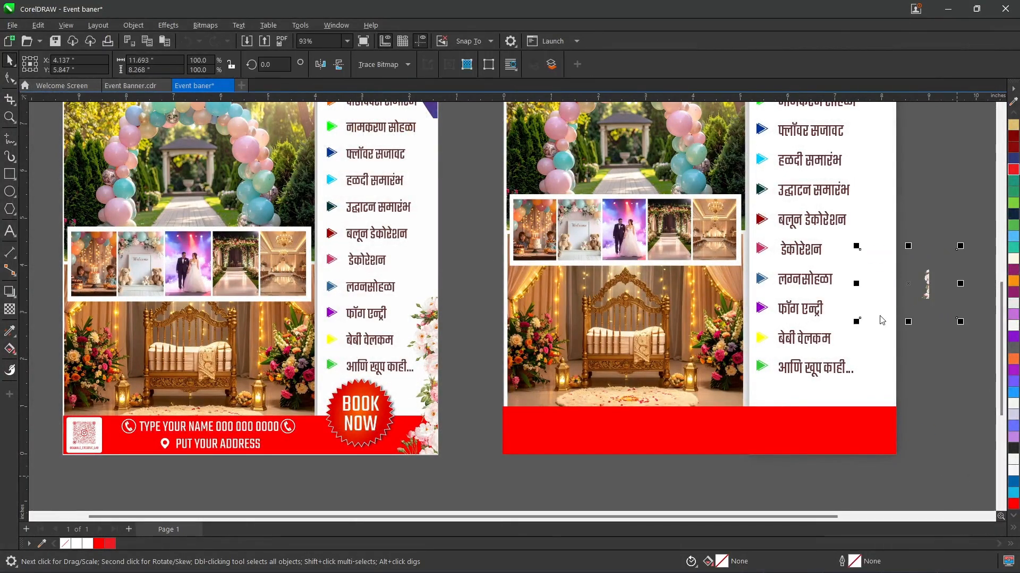
pyautogui.moveTo(856, 321); pyautogui.dragTo(574, 497)
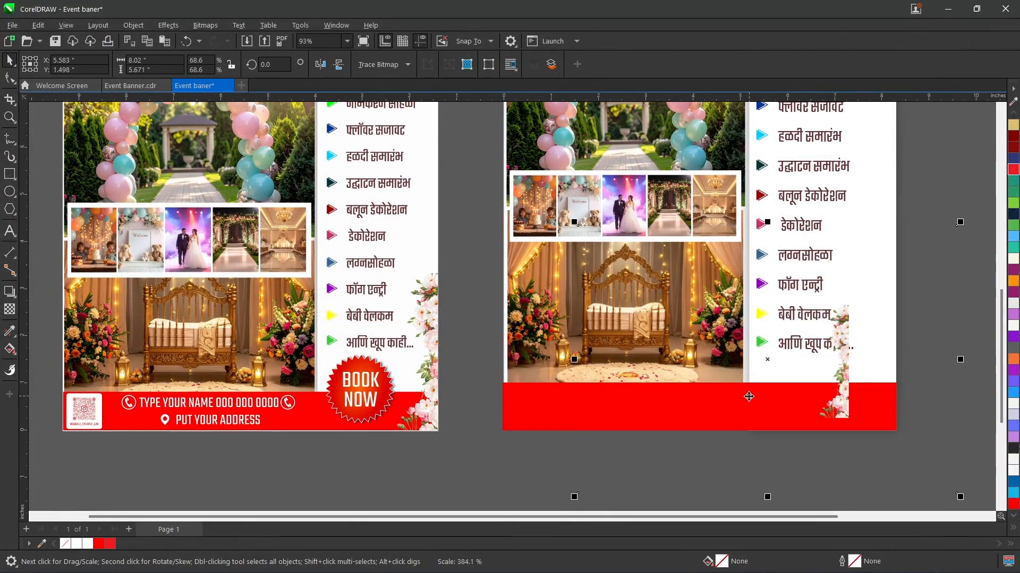
# Step: Crop the flower image to an area of about 1.902 by 3.086 inches around the flowers
pyautogui.click(10, 99)
pyautogui.moveTo(778, 291); pyautogui.dragTo(868, 436)
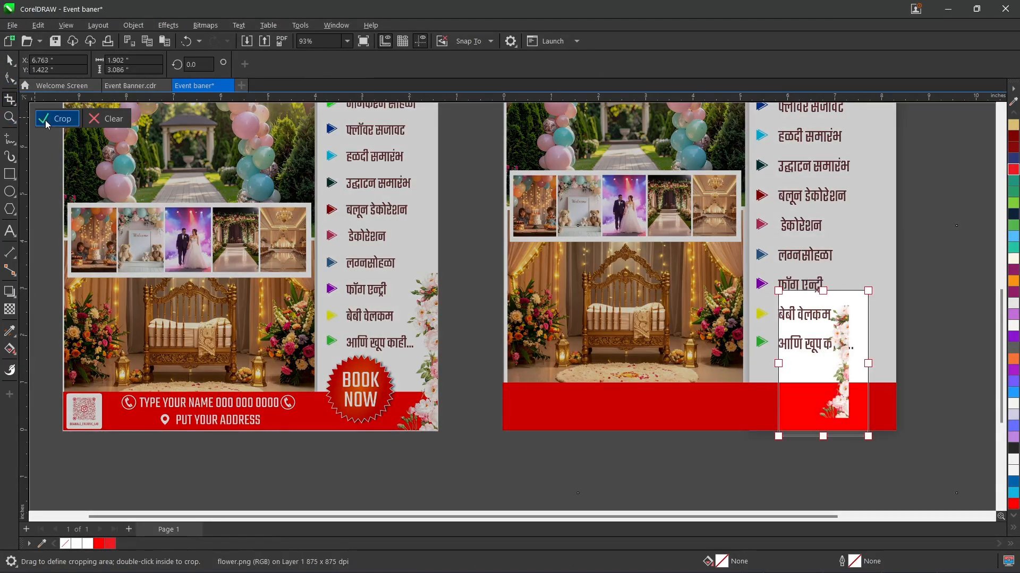
pyautogui.press('Return')
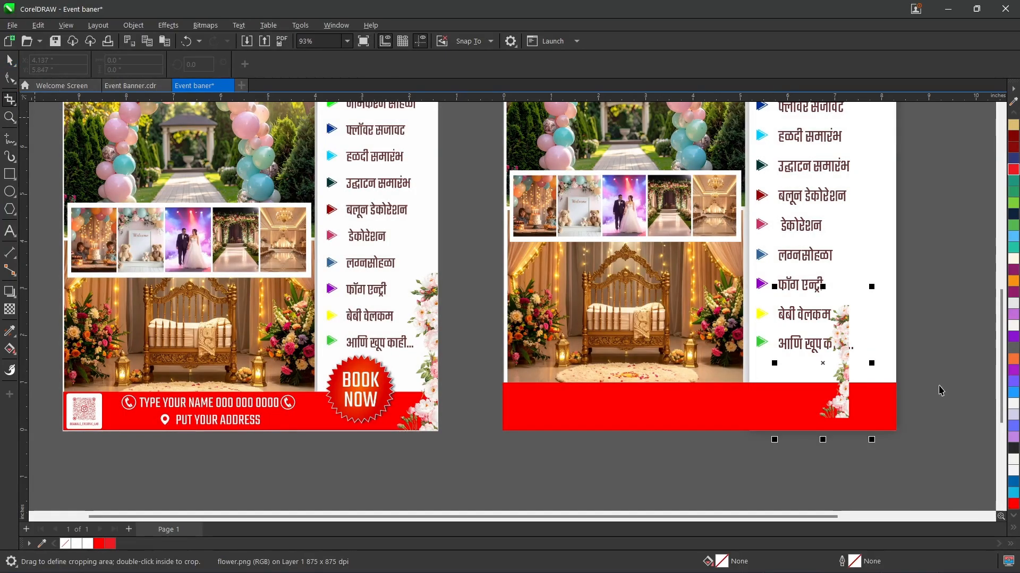
# Step: Enlarge the cropped flowers to about 3.112 by 5.05 inches and fit them into the banner's lower-right corner
pyautogui.press('space')
pyautogui.moveTo(872, 287); pyautogui.dragTo(1008, 195)
pyautogui.moveTo(810, 309); pyautogui.dragTo(811, 335)
pyautogui.press('Right')
pyautogui.press('Right')
pyautogui.press('Right')
pyautogui.press('Right')
pyautogui.press('Right')
pyautogui.press('Right')
pyautogui.press('Right')
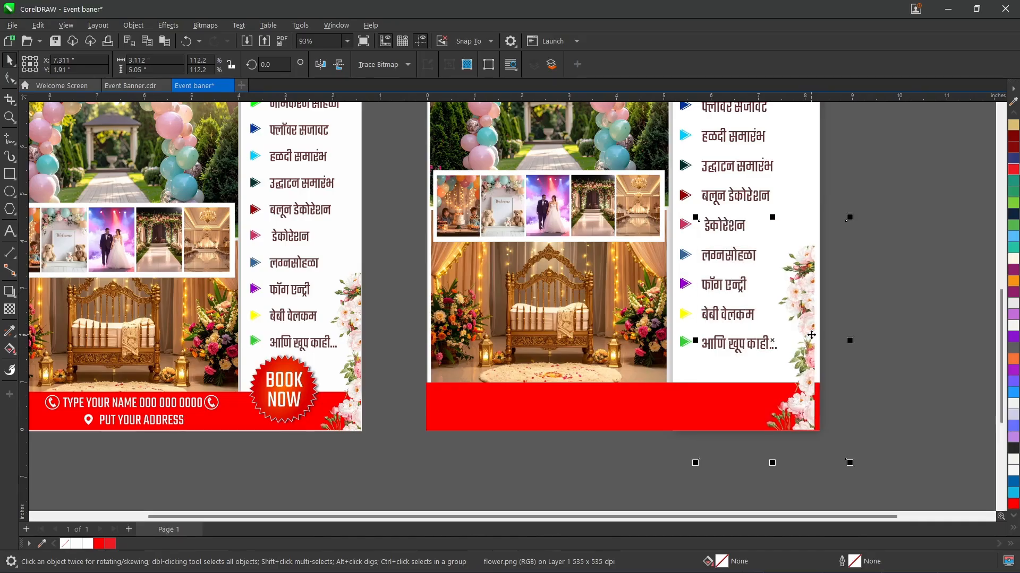
pyautogui.press('Right')
pyautogui.press('Right')
pyautogui.press('Right')
pyautogui.press('Right')
pyautogui.press('Right')
pyautogui.press('Right')
pyautogui.press('Right')
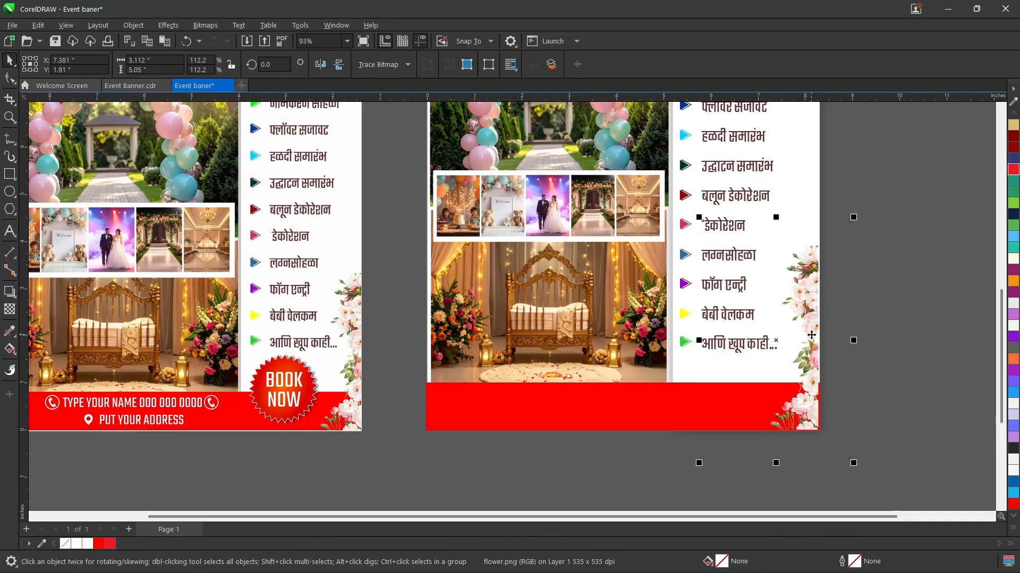
pyautogui.click(912, 168)
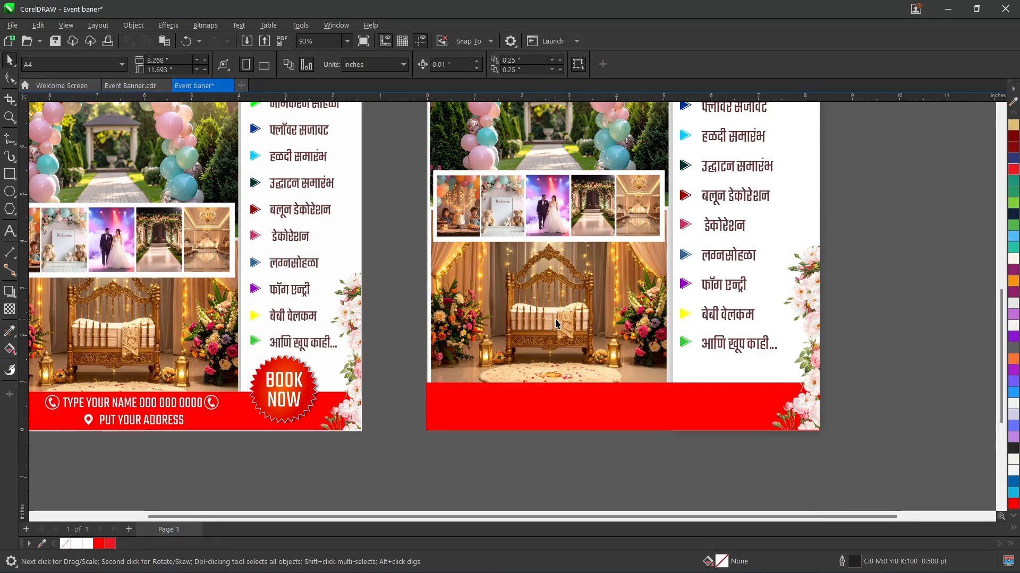
# Step: Import book now.png about 7.727 inches wide across the banner's lower part, with its badge below the page
pyautogui.hotkey('ctrl', 'i')
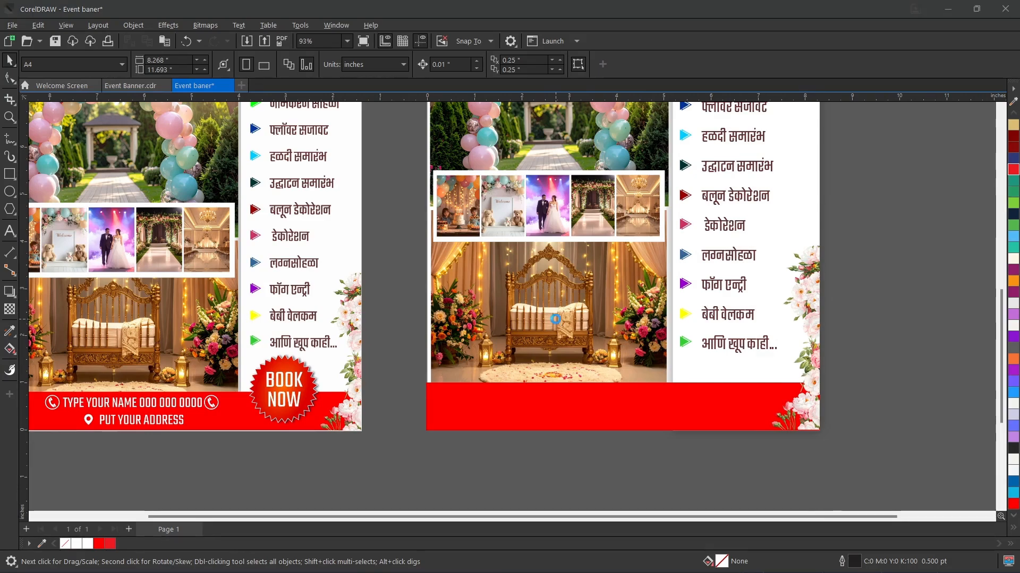
pyautogui.doubleClick(749, 128)
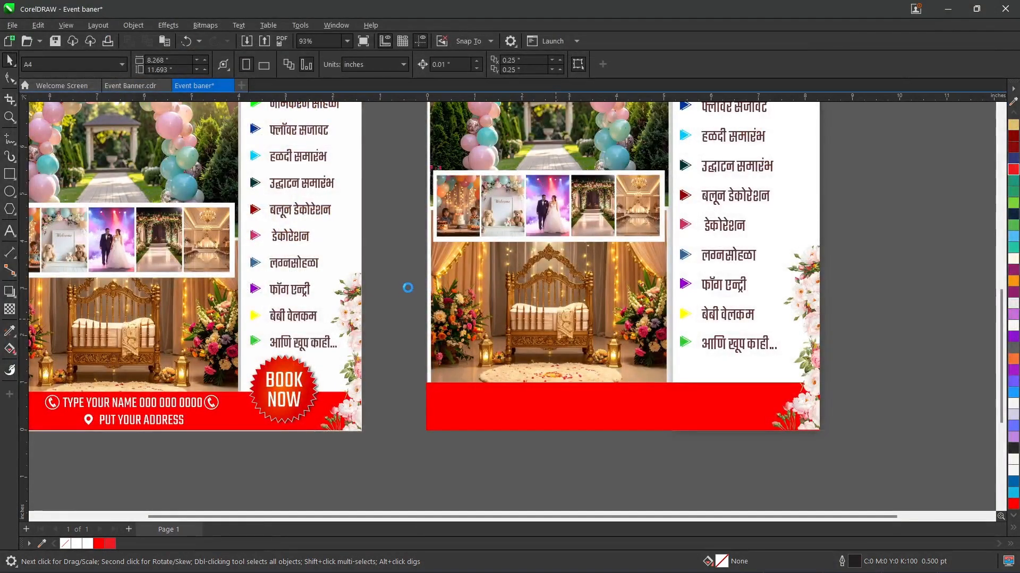
pyautogui.moveTo(388, 278); pyautogui.dragTo(753, 498)
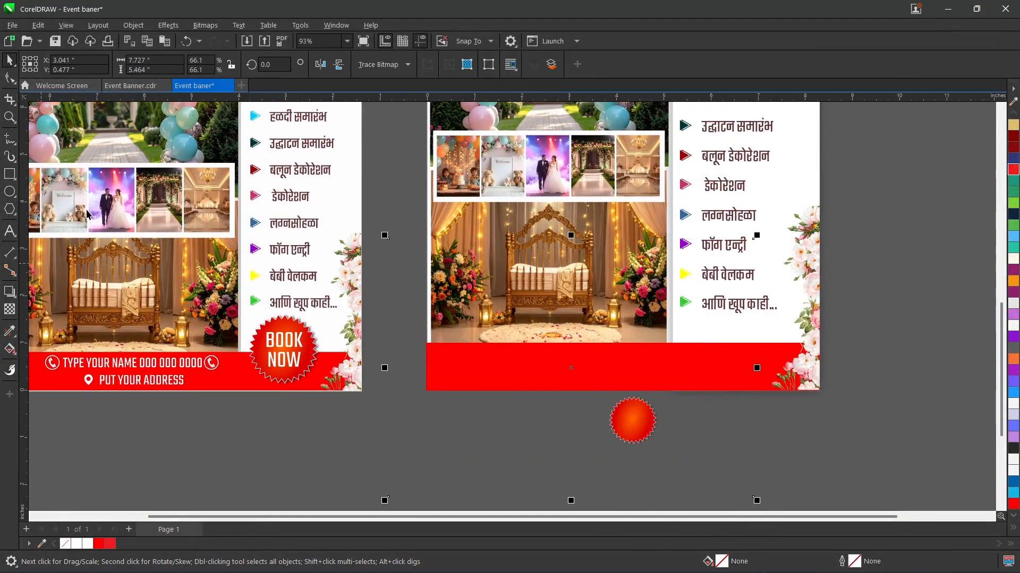
# Step: Crop the book now image to an area of about 1.98 by 1.912 inches around the badge
pyautogui.click(10, 100)
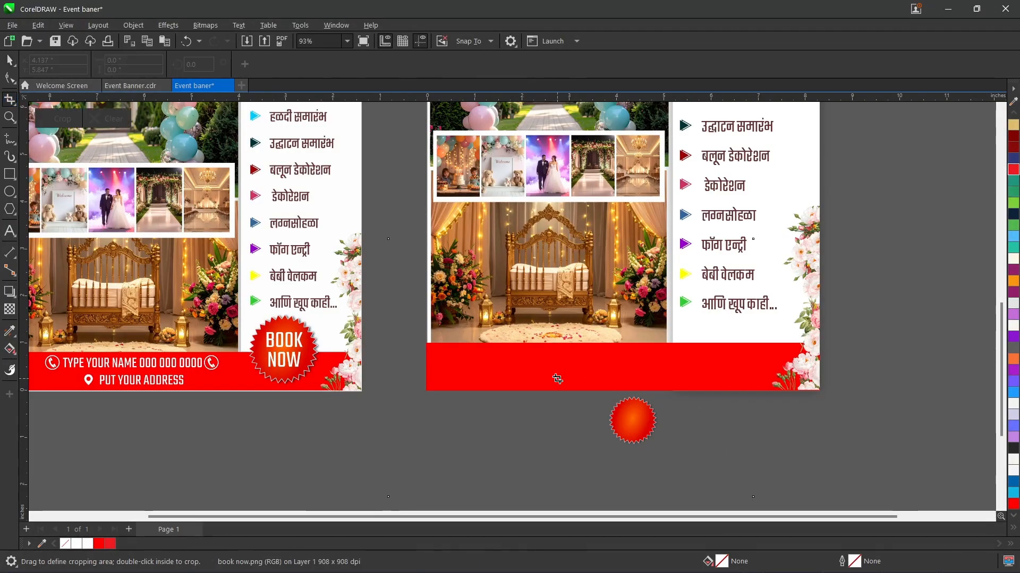
pyautogui.moveTo(579, 372); pyautogui.dragTo(671, 463)
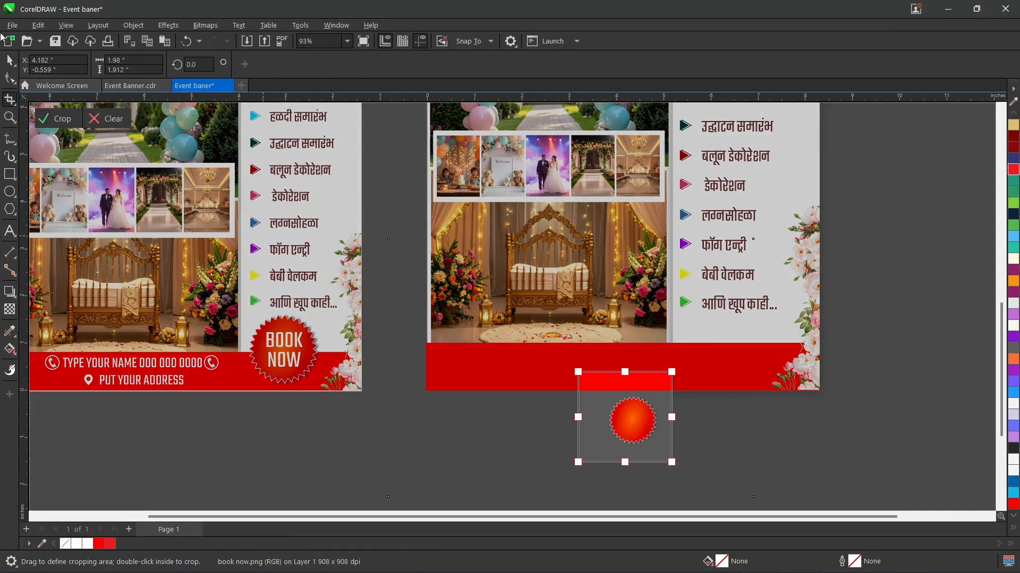
pyautogui.click(5, 66)
# Step: Enlarge the badge image to about 3.109 by 3.003 inches and place it over the red footer's edge, beside the flowers
pyautogui.moveTo(637, 423); pyautogui.dragTo(610, 385)
pyautogui.moveTo(648, 428); pyautogui.dragTo(716, 360)
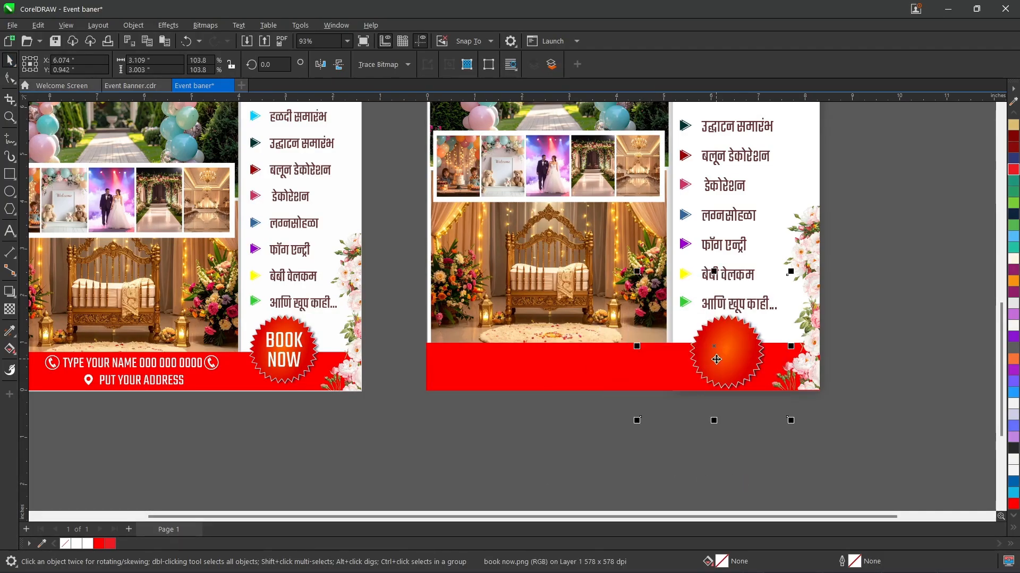
pyautogui.press('Up')
pyautogui.press('Left')
pyautogui.press('Left')
pyautogui.press('Left')
pyautogui.press('Left')
pyautogui.click(897, 312)
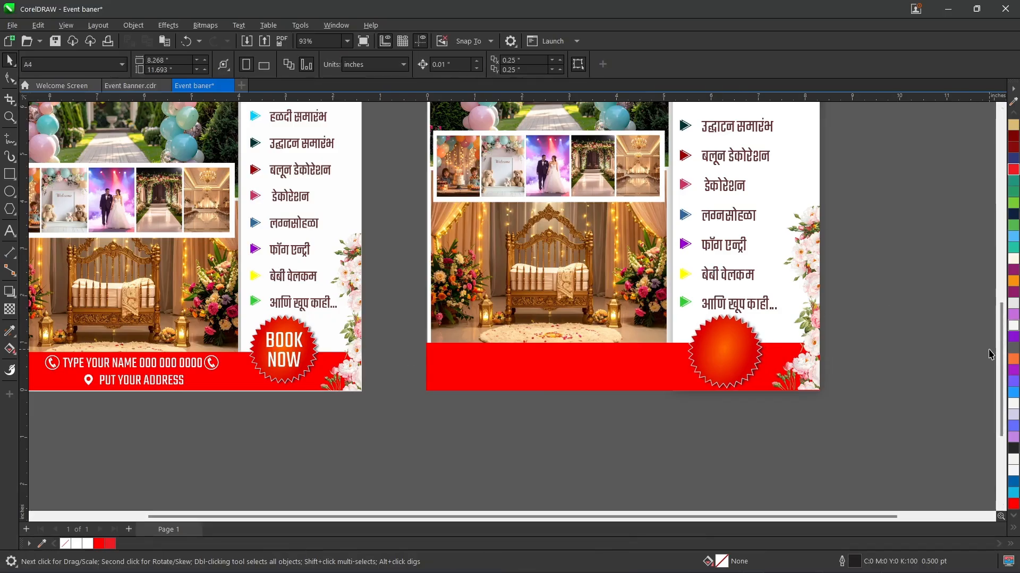
# Step: Add the two-line artistic text BOOK NOW in capitals below the page
pyautogui.click(9, 231)
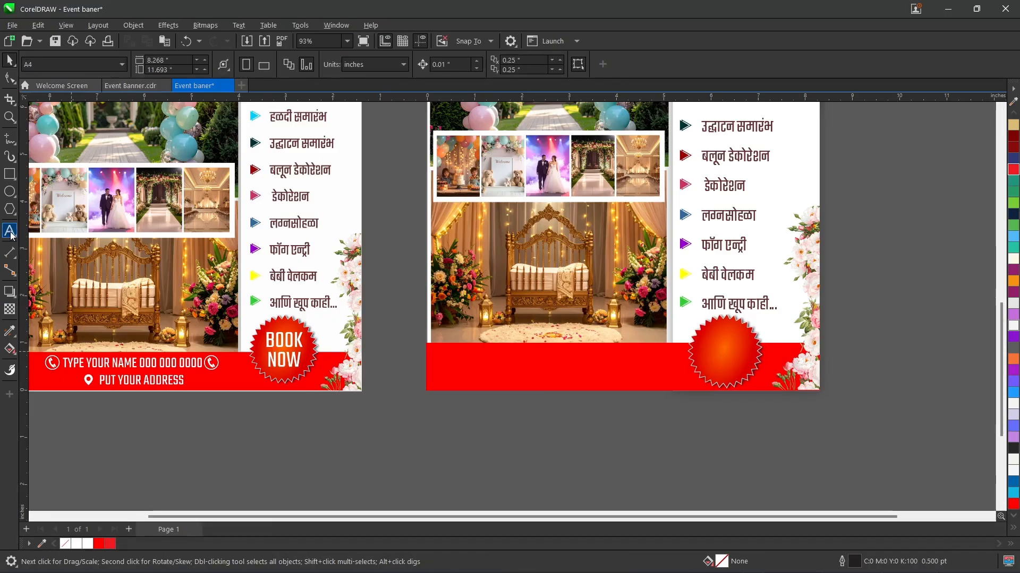
pyautogui.click(453, 451)
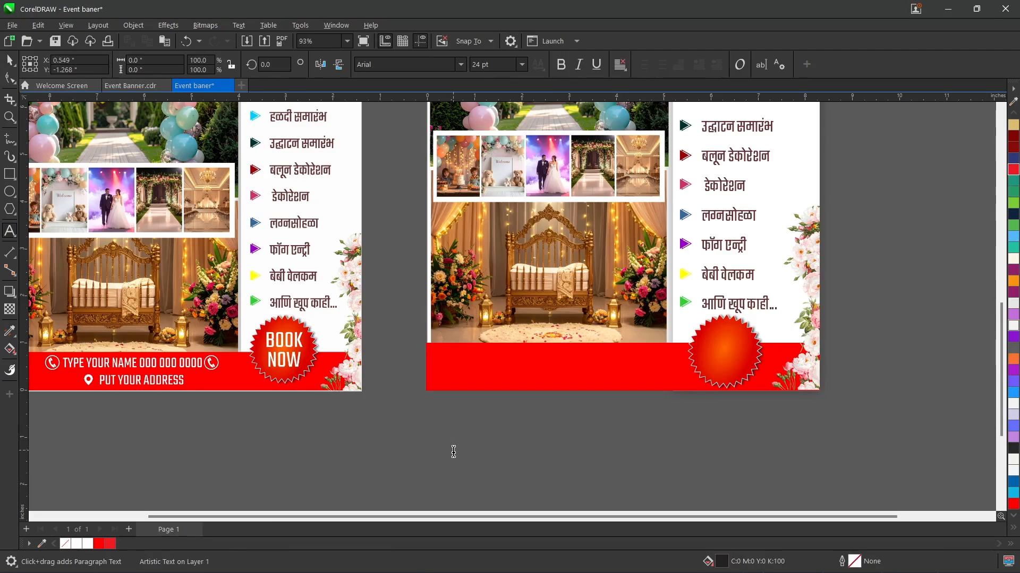
pyautogui.press('capslock')
pyautogui.write('BOOK')
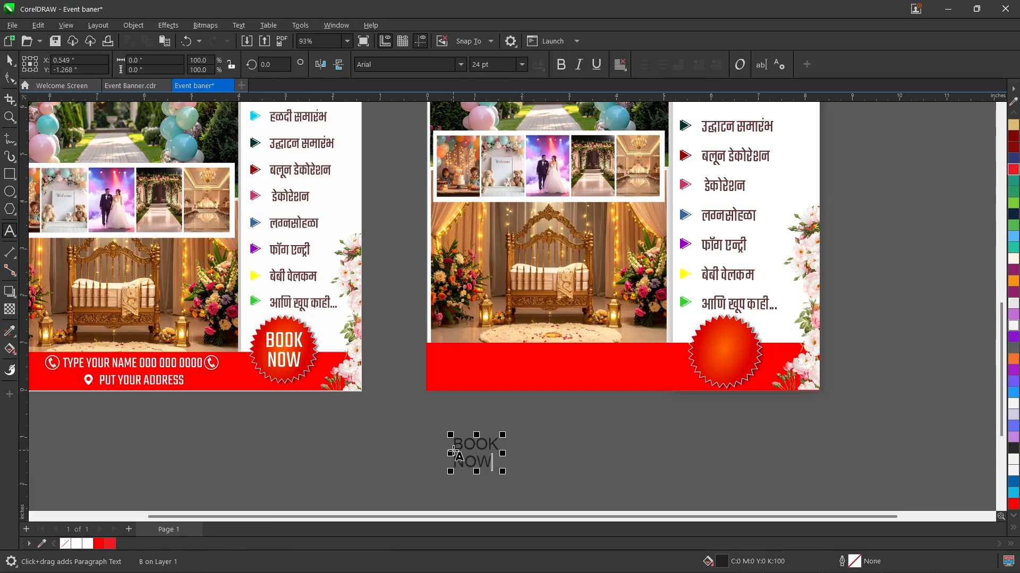
# Step: Centre-align the BOOK NOW text and set its font to Teko
pyautogui.hotkey('ctrl', 'a')
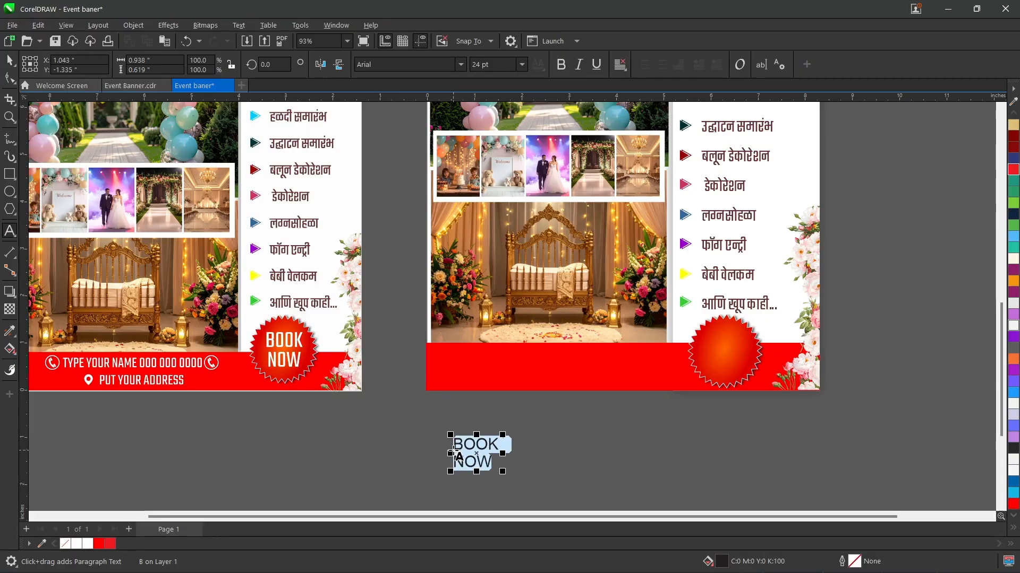
pyautogui.hotkey('ctrl', 'e')
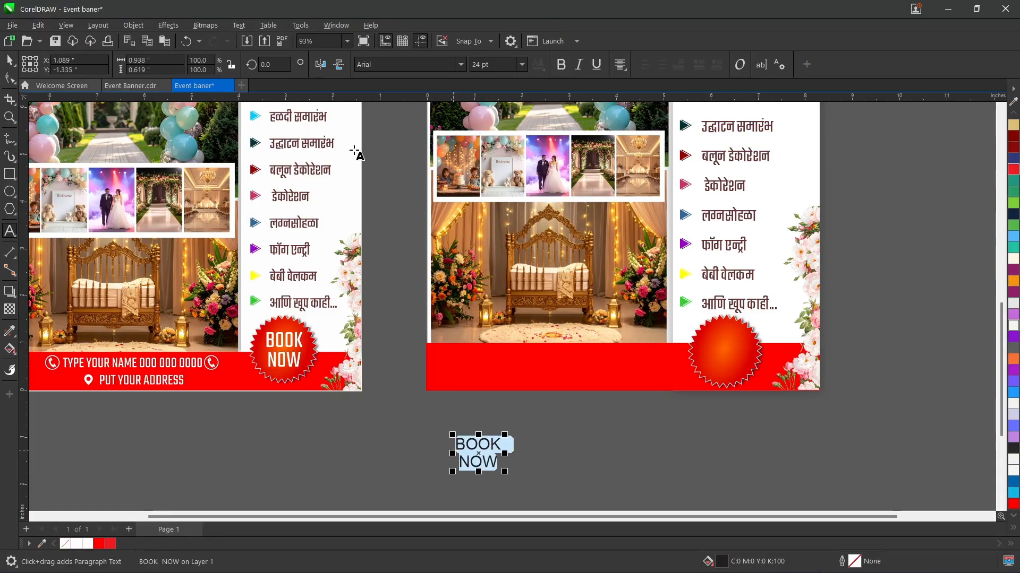
pyautogui.click(404, 64)
pyautogui.write('Teko')
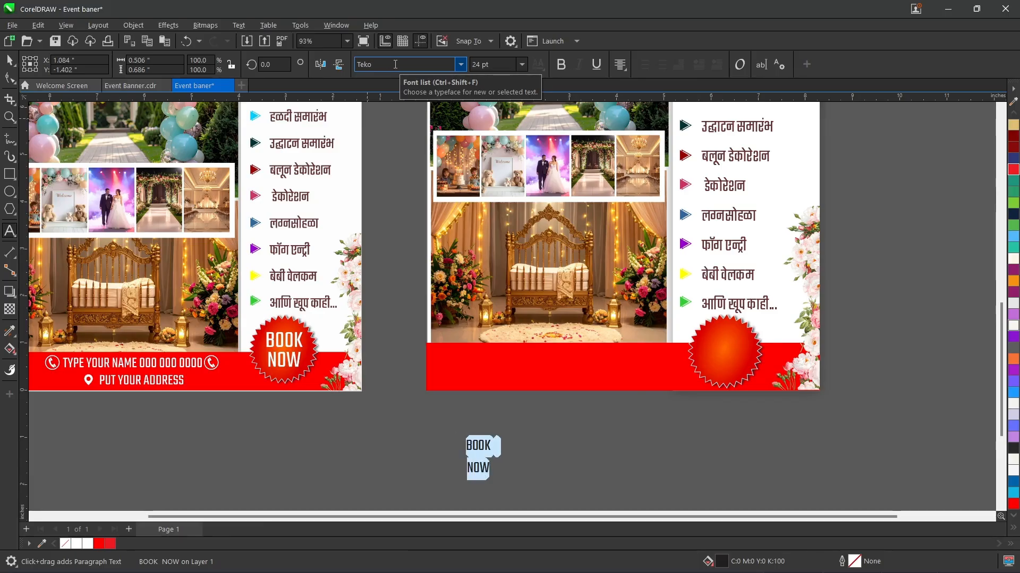
# Step: Fill the BOOK NOW text with white and tighten the spacing between its two lines
pyautogui.click(11, 62)
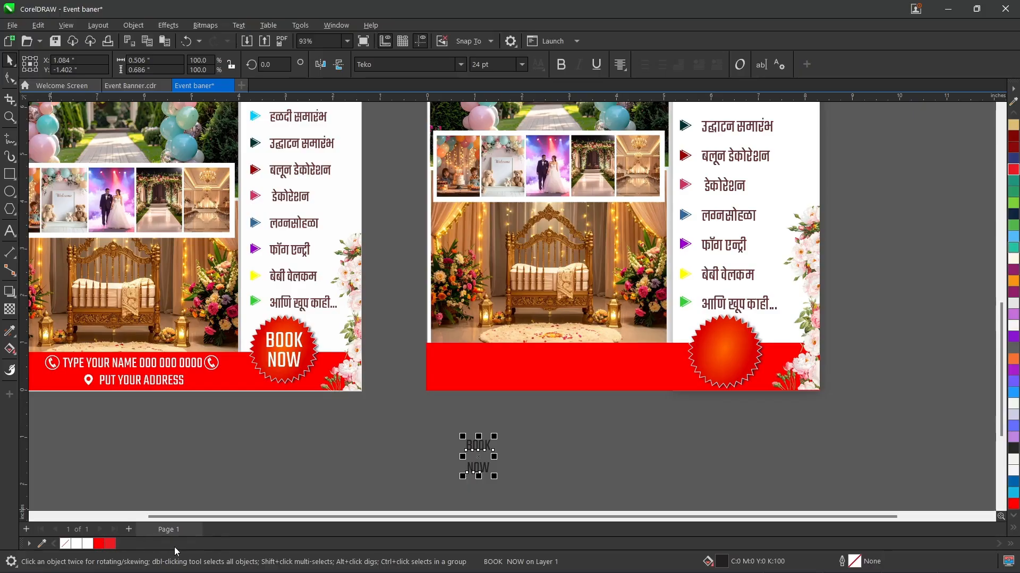
pyautogui.click(75, 544)
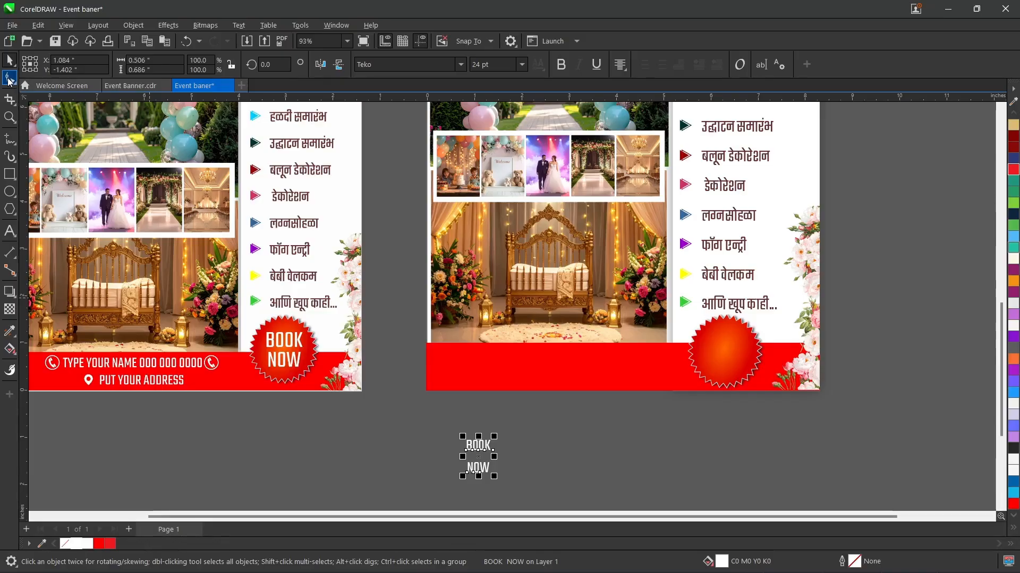
pyautogui.click(11, 79)
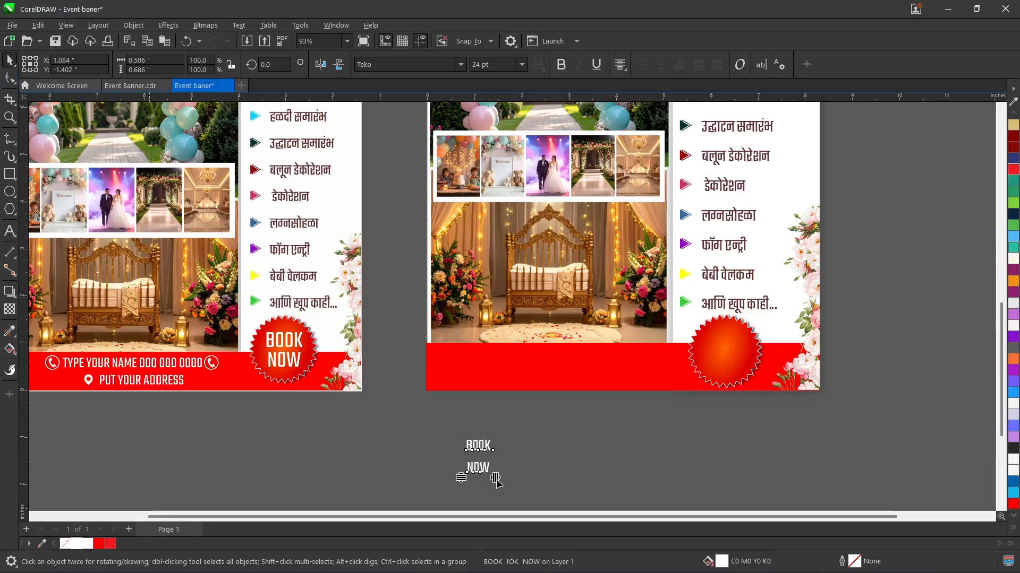
pyautogui.moveTo(460, 471); pyautogui.dragTo(457, 466)
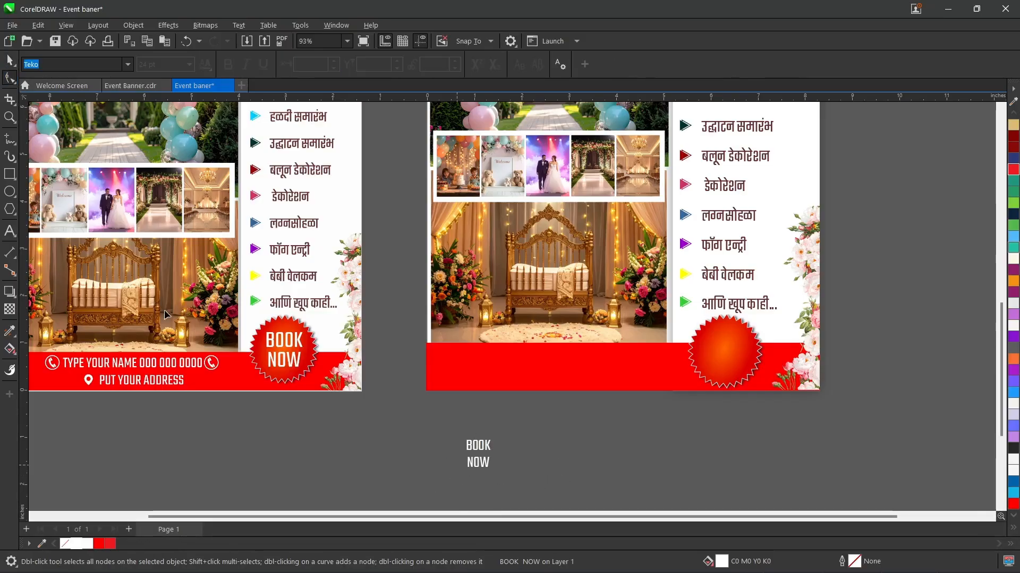
# Step: Enlarge the BOOK NOW text below the page to about 35.3 pt
pyautogui.click(8, 64)
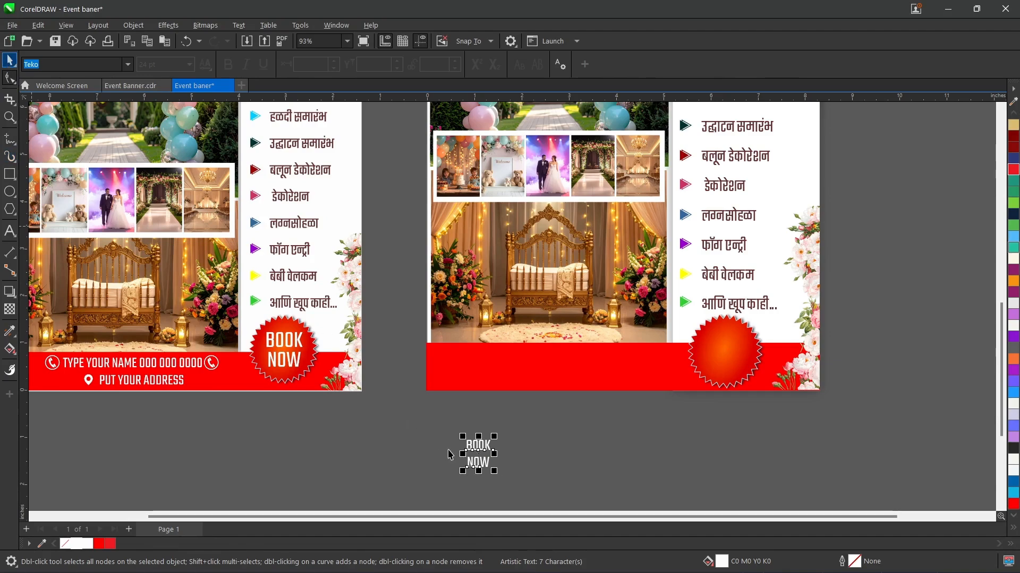
pyautogui.moveTo(474, 463); pyautogui.dragTo(421, 498)
pyautogui.click(445, 467)
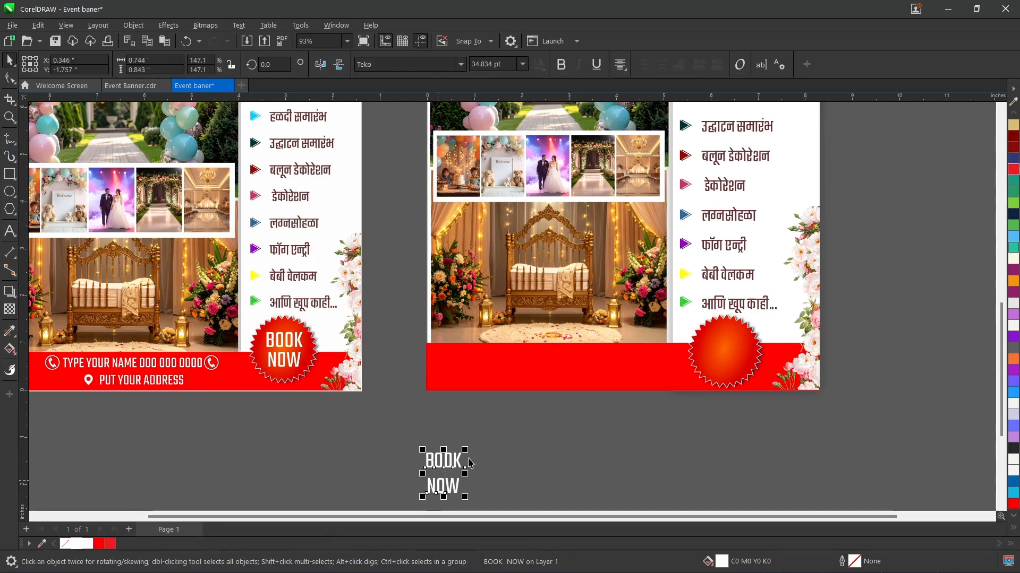
# Step: Align the BOOK NOW text with the starburst badge and position it at the badge's centre
pyautogui.keyDown('shift'); pyautogui.click(735, 365); pyautogui.keyUp('shift')
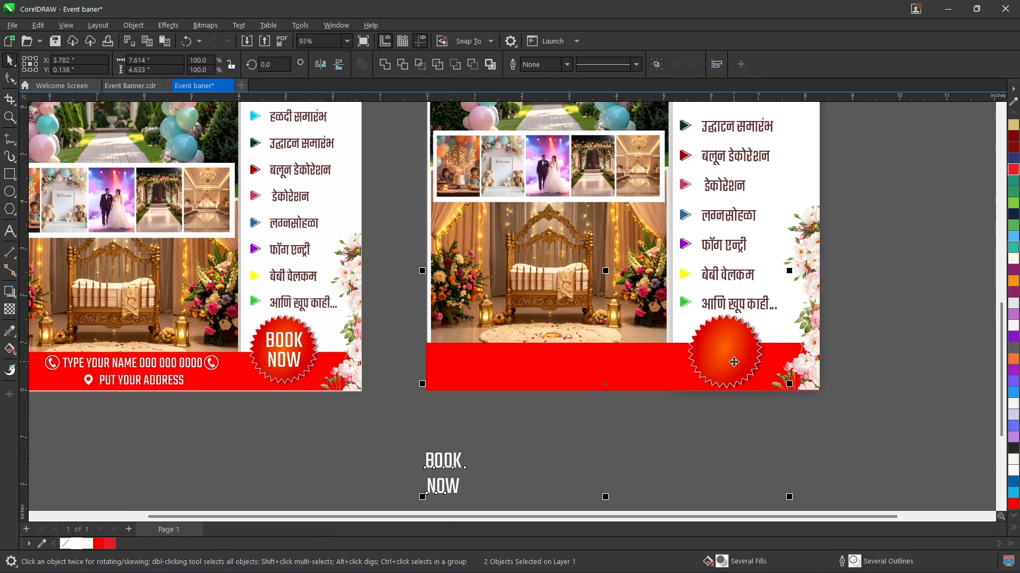
pyautogui.press('c')
pyautogui.press('e')
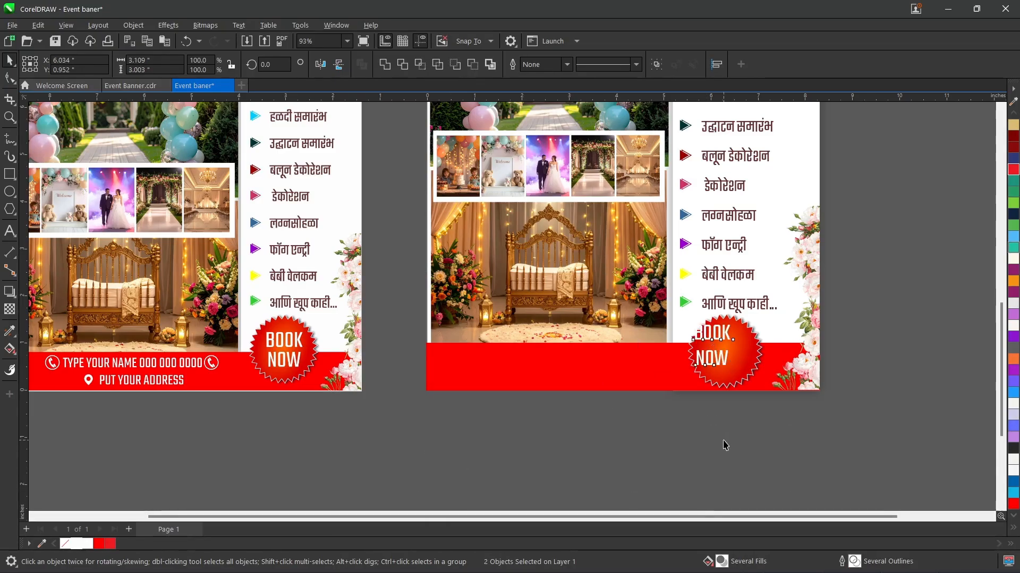
pyautogui.click(724, 445)
pyautogui.moveTo(720, 336); pyautogui.dragTo(730, 343)
pyautogui.click(724, 438)
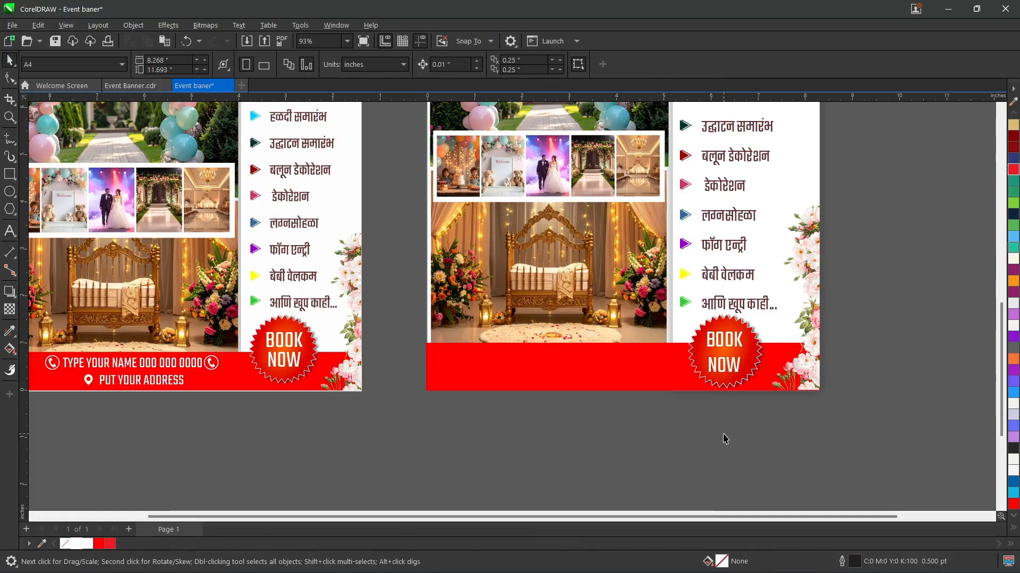
pyautogui.moveTo(713, 517); pyautogui.dragTo(614, 521)
pyautogui.hotkey('ctrl', 'i')
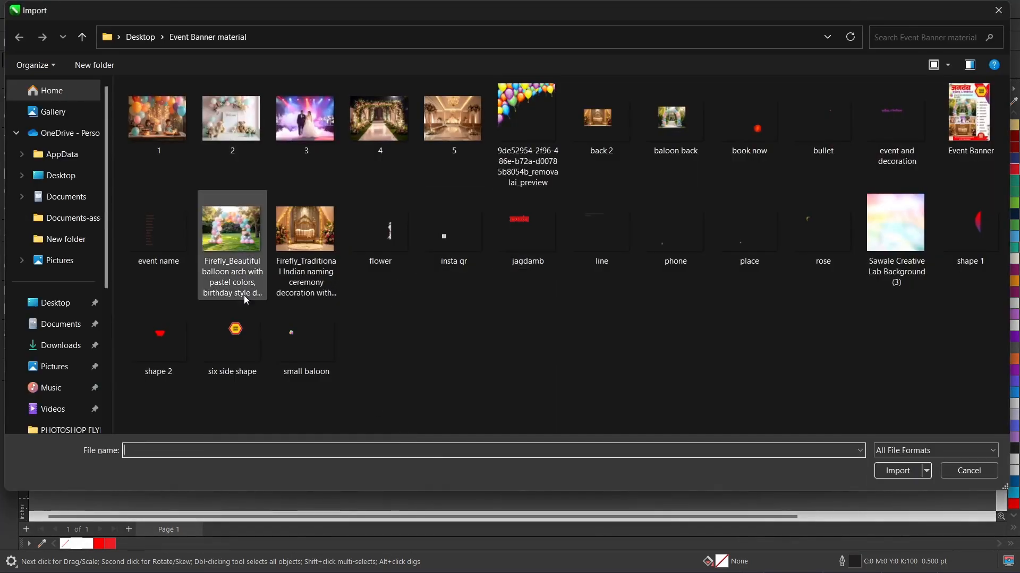
pyautogui.click(976, 474)
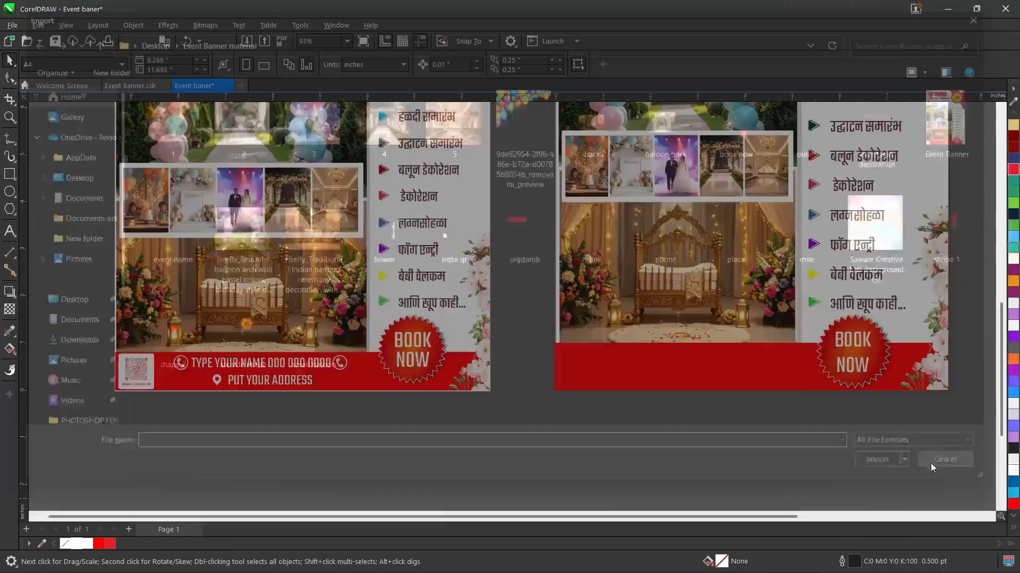
# Step: Copy the Instagram QR code from Event Banner.cdr and paste it into the left end of the Event baner footer
pyautogui.click(110, 85)
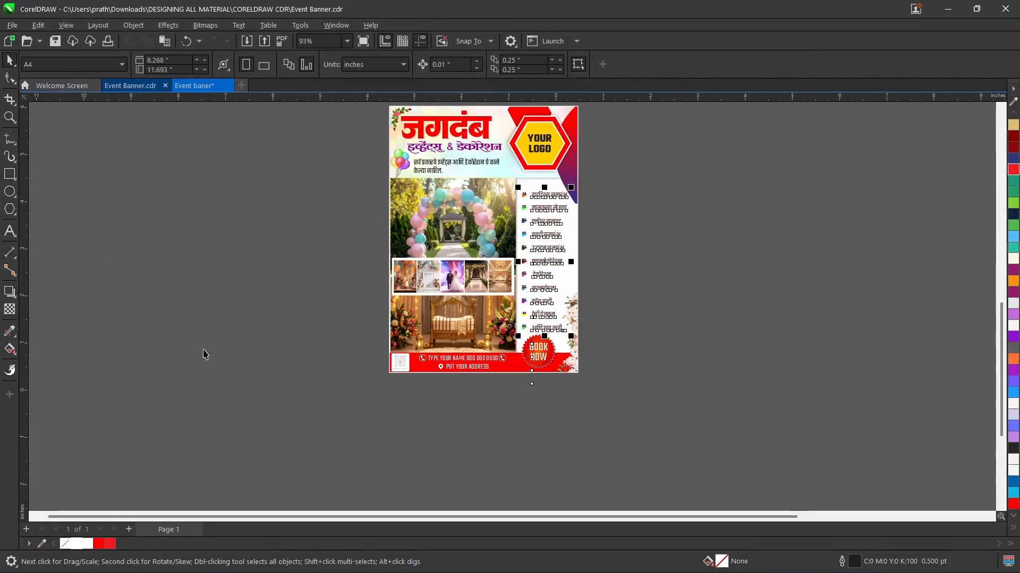
pyautogui.click(403, 368)
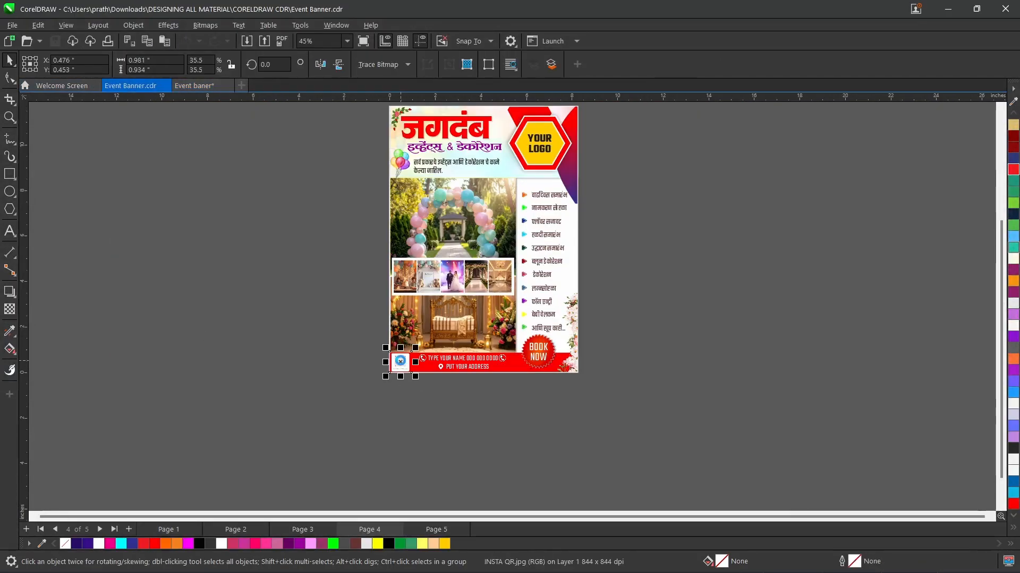
pyautogui.click(195, 83)
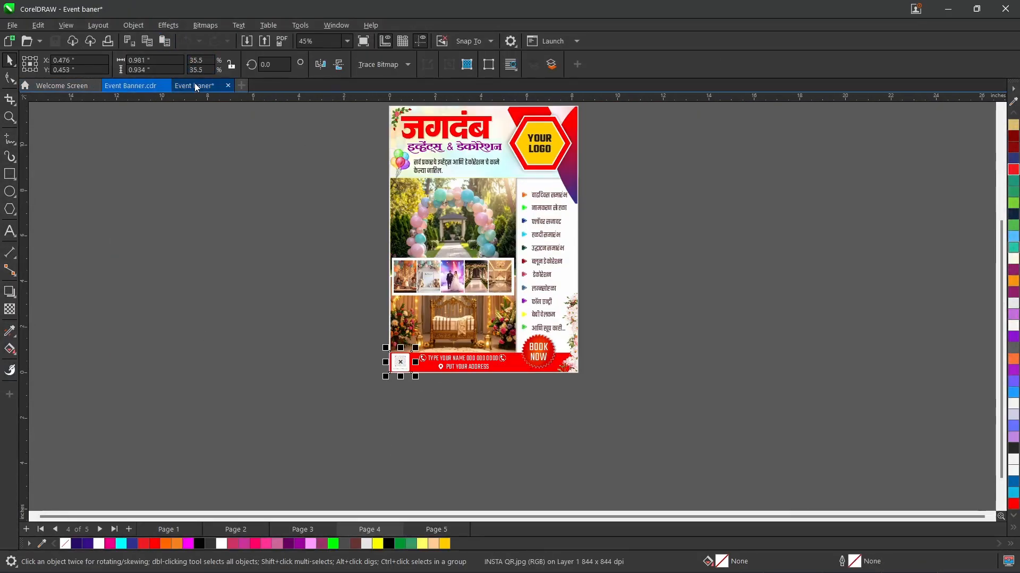
pyautogui.hotkey('ctrl', 'v')
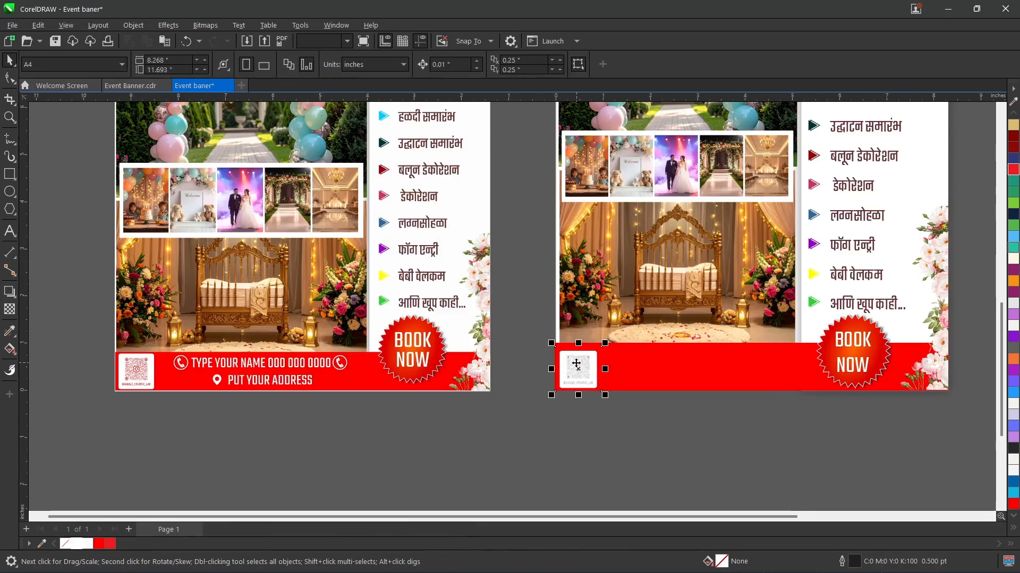
pyautogui.click(513, 404)
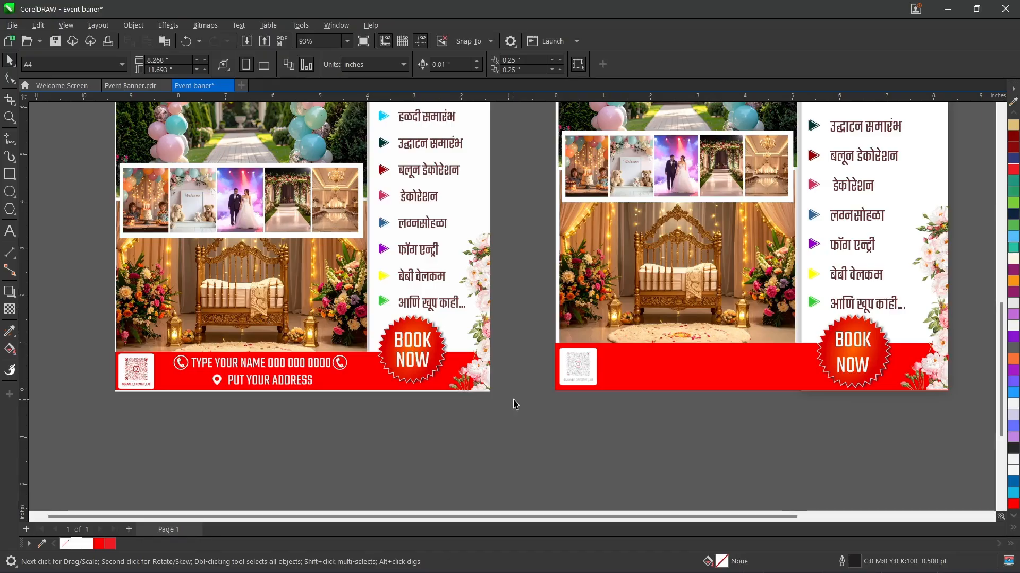
# Step: Try importing the phone image below the page and enlarging it to about 5.6 by 4.0 inches
pyautogui.hotkey('ctrl', 'i')
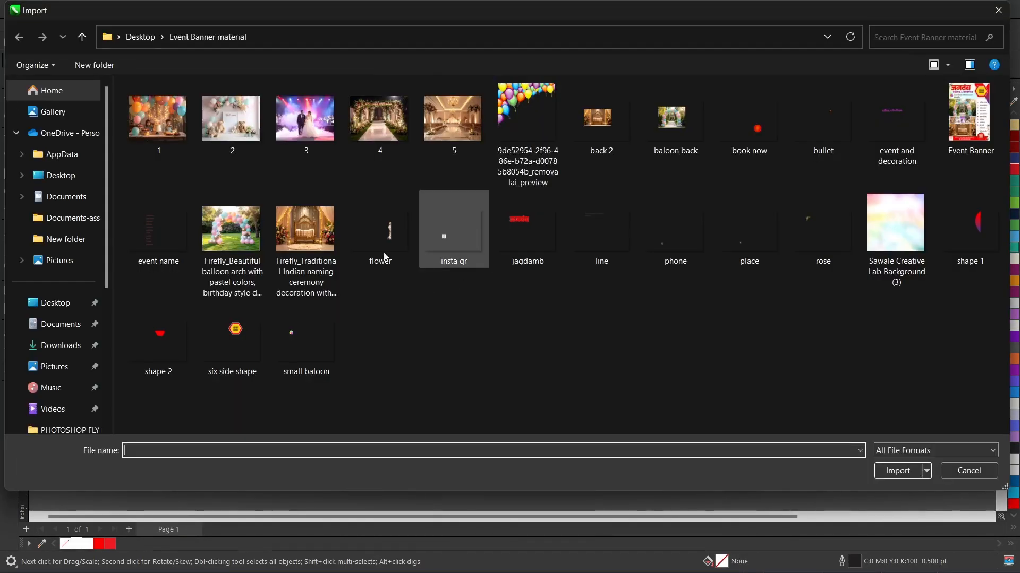
pyautogui.doubleClick(682, 236)
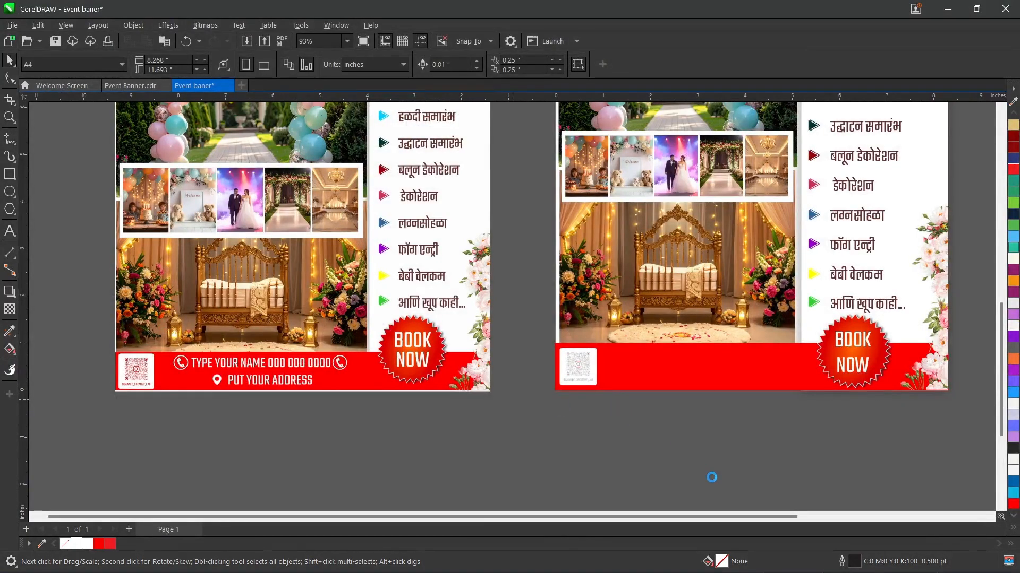
pyautogui.moveTo(613, 408); pyautogui.dragTo(711, 477)
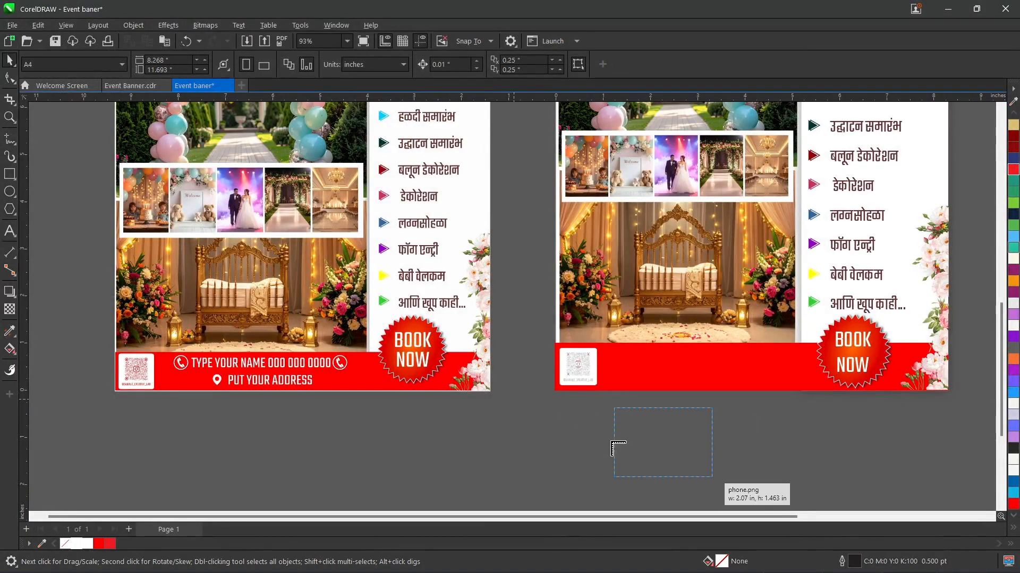
pyautogui.click(643, 466)
pyautogui.moveTo(643, 466); pyautogui.dragTo(490, 392)
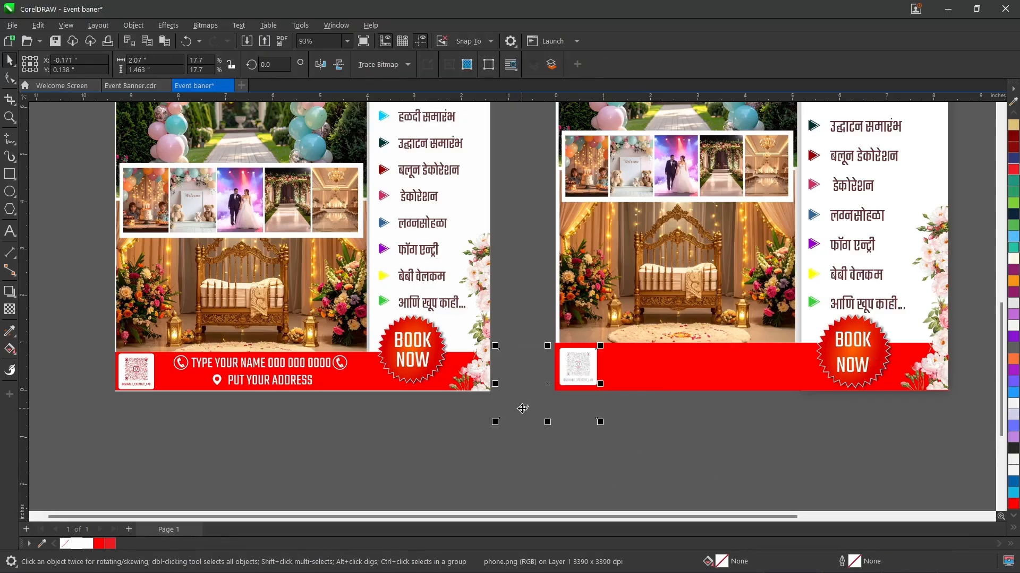
pyautogui.moveTo(772, 544); pyautogui.dragTo(767, 532)
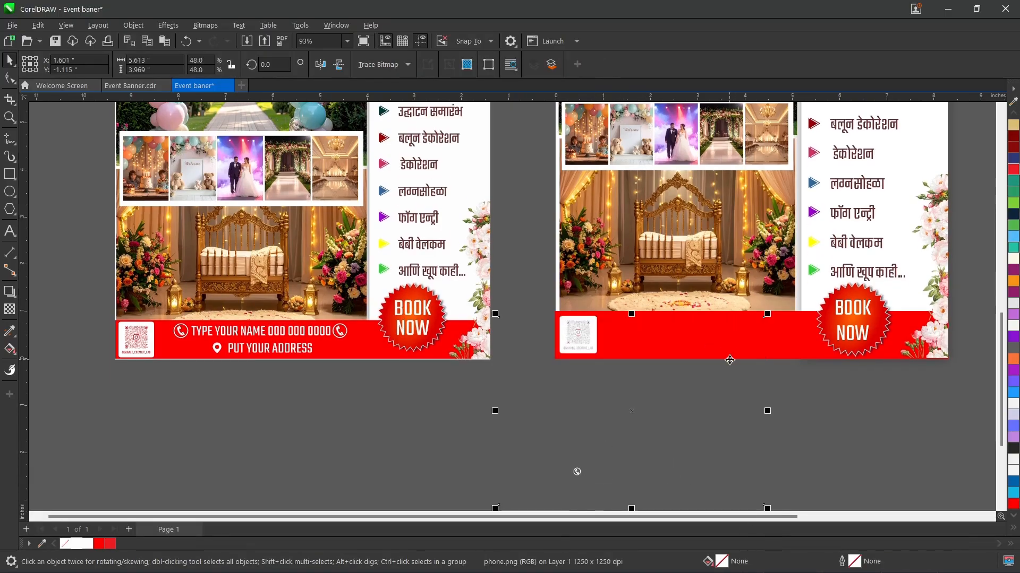
pyautogui.press('Escape')
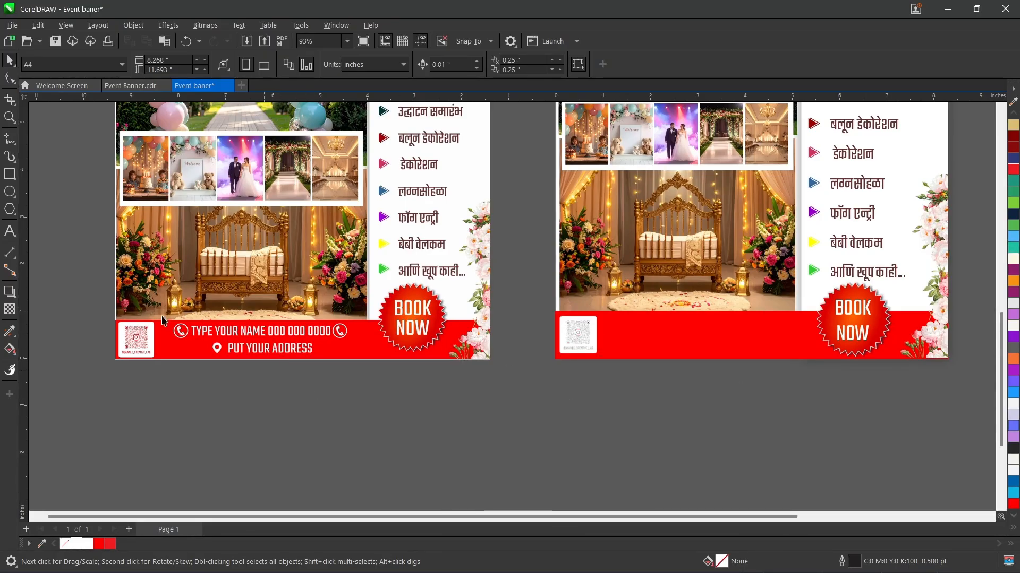
# Step: Copy the name, phone number and address placeholder lines with their icons from Event Banner.cdr into the new banner's red footer
pyautogui.click(130, 85)
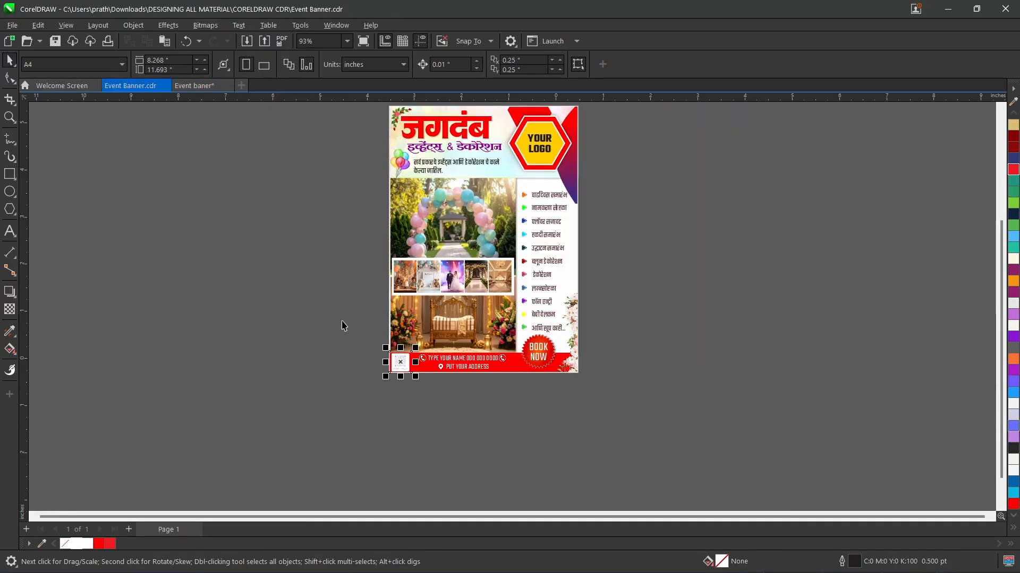
pyautogui.moveTo(430, 360); pyautogui.dragTo(412, 342)
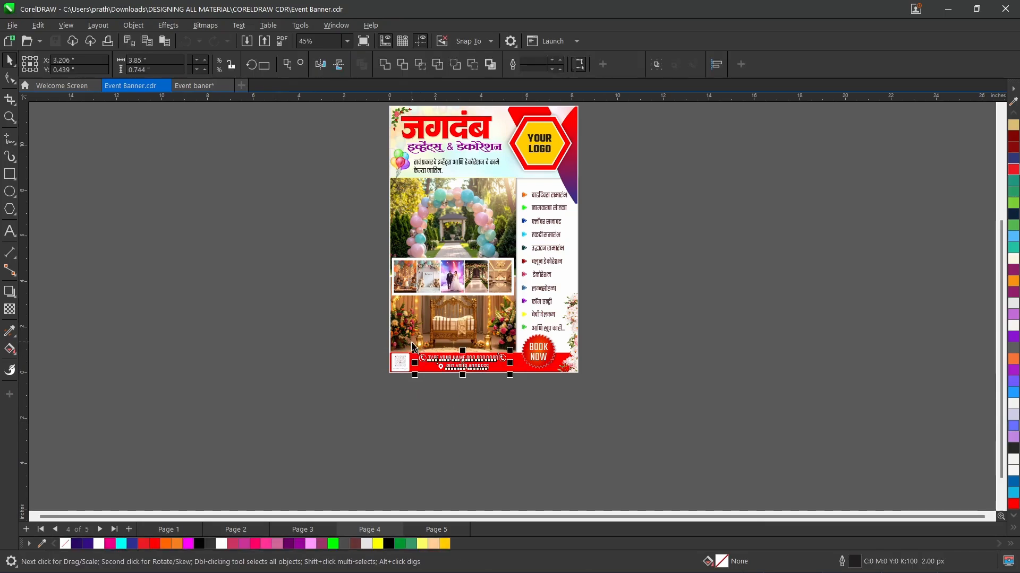
pyautogui.click(437, 530)
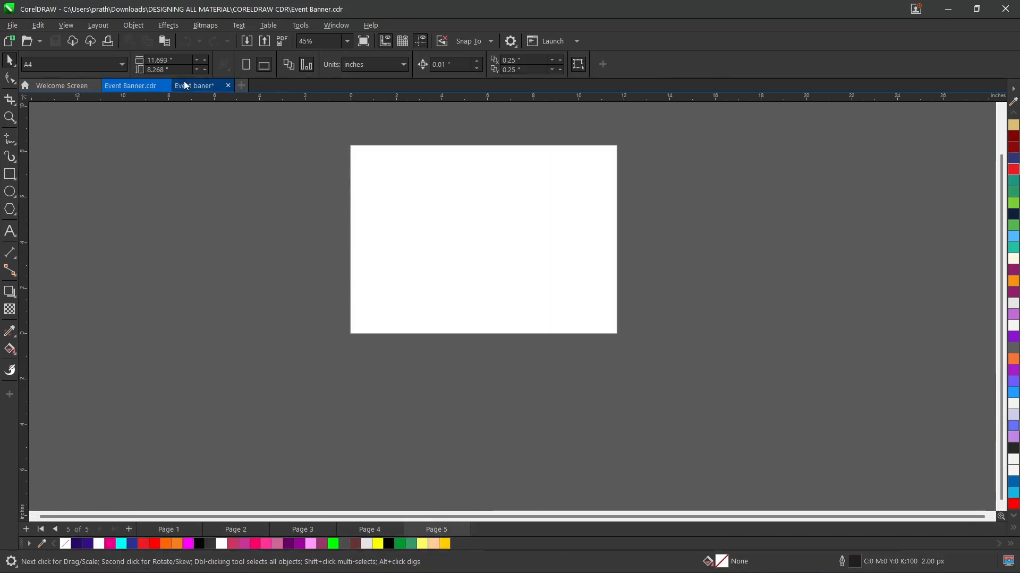
pyautogui.click(186, 86)
pyautogui.hotkey('ctrl', 'v')
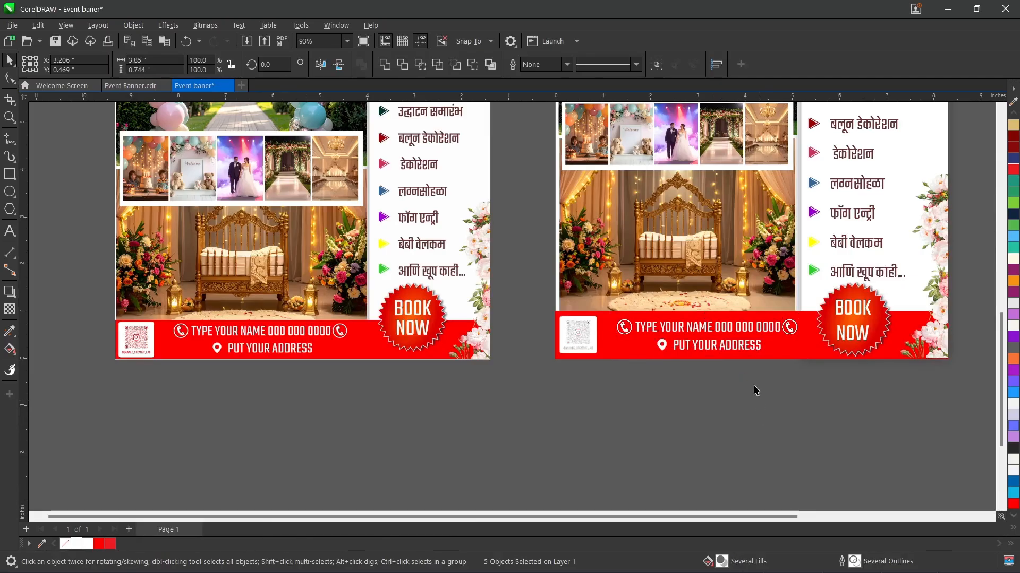
pyautogui.click(758, 405)
pyautogui.scroll(3, 703, 332)
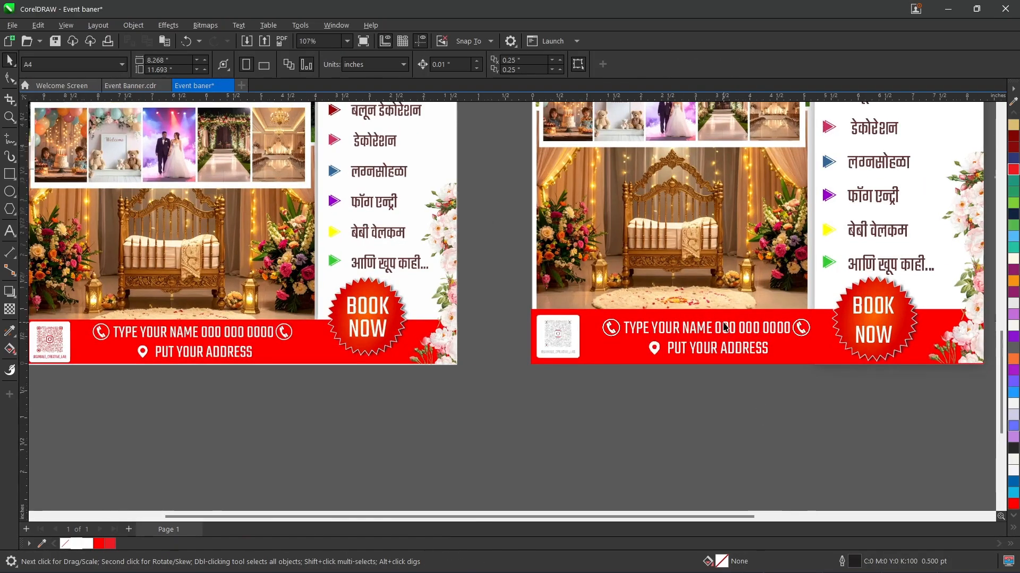
pyautogui.moveTo(720, 517); pyautogui.dragTo(817, 518)
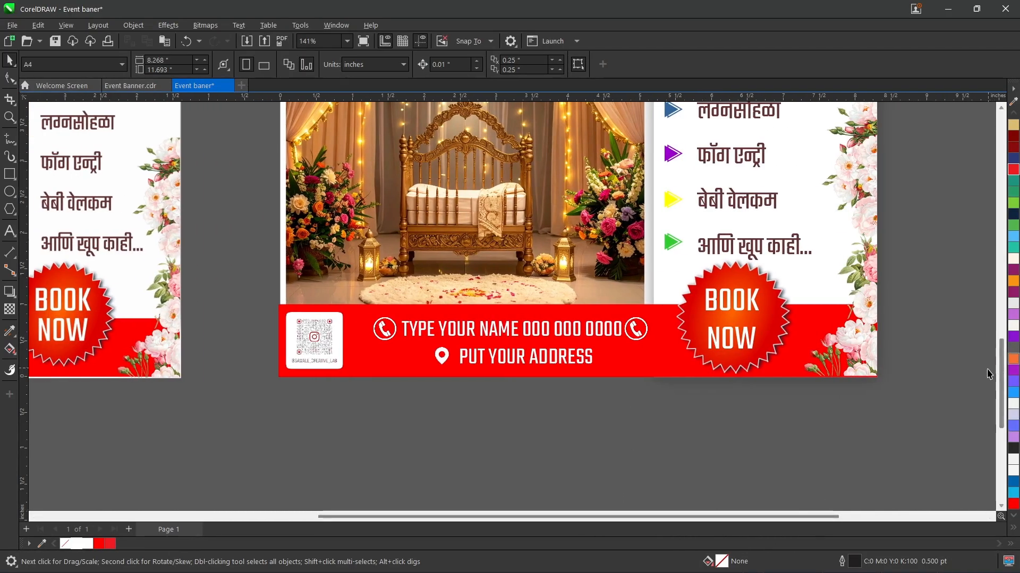
pyautogui.moveTo(1000, 377); pyautogui.dragTo(983, 243)
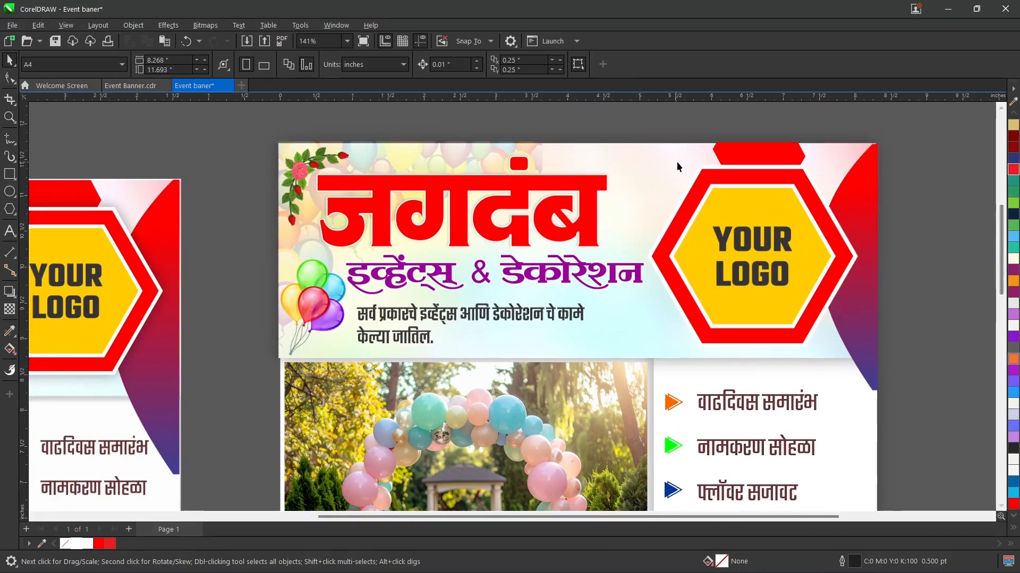
pyautogui.click(717, 153)
pyautogui.hotkey('ctrl', 'z')
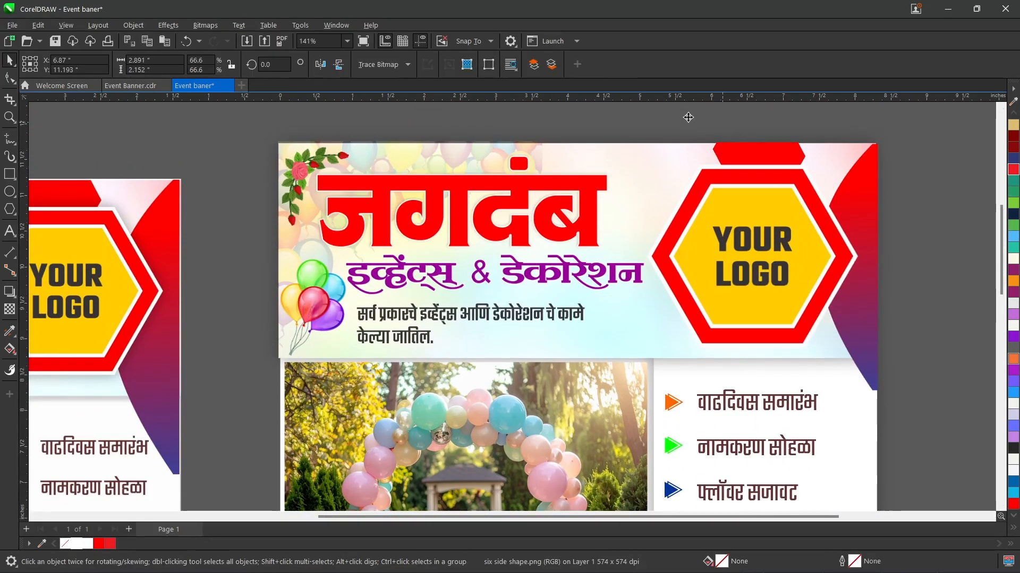
pyautogui.hotkey('ctrl', 'z')
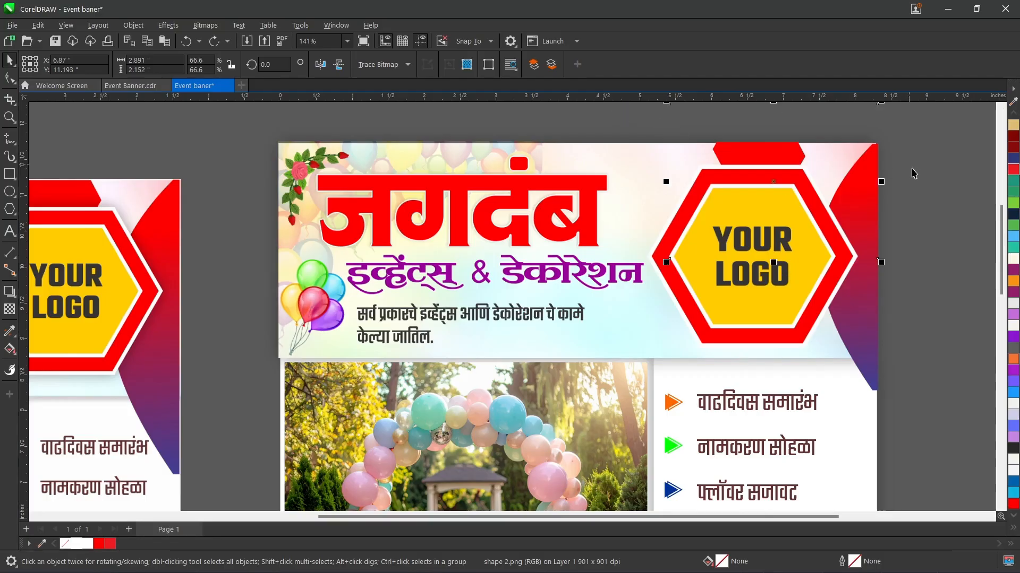
pyautogui.click(976, 232)
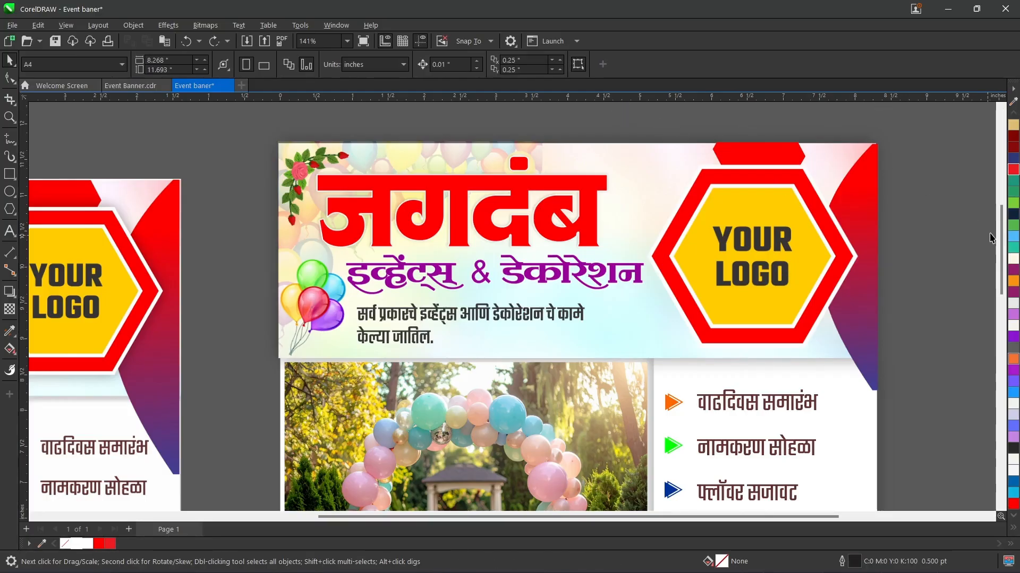
# Step: Nudge the red shape 2 image behind the logo hexagon slightly left, to X 6.82 inches
pyautogui.scroll(3, 661, 107)
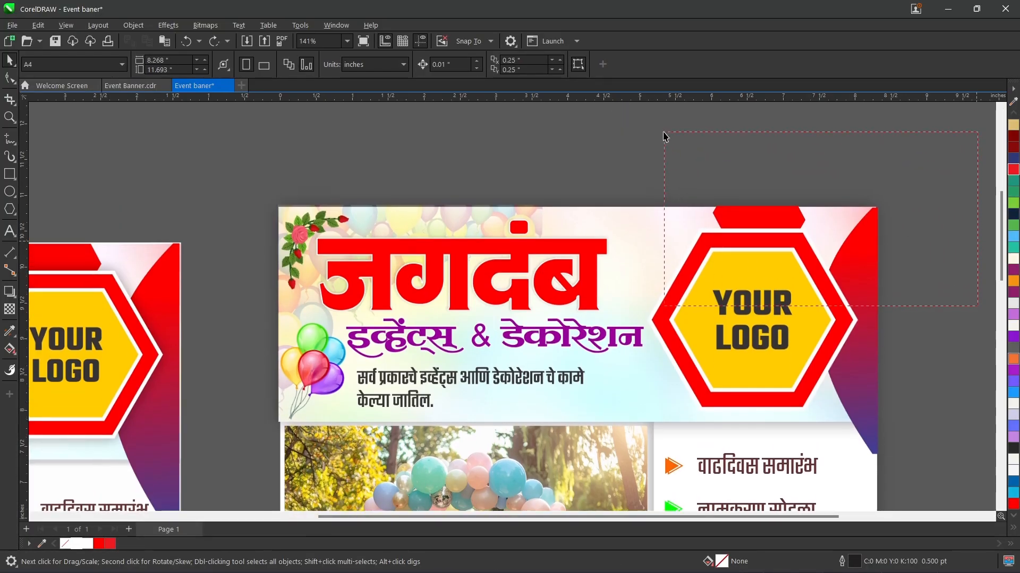
pyautogui.moveTo(937, 267); pyautogui.dragTo(913, 324)
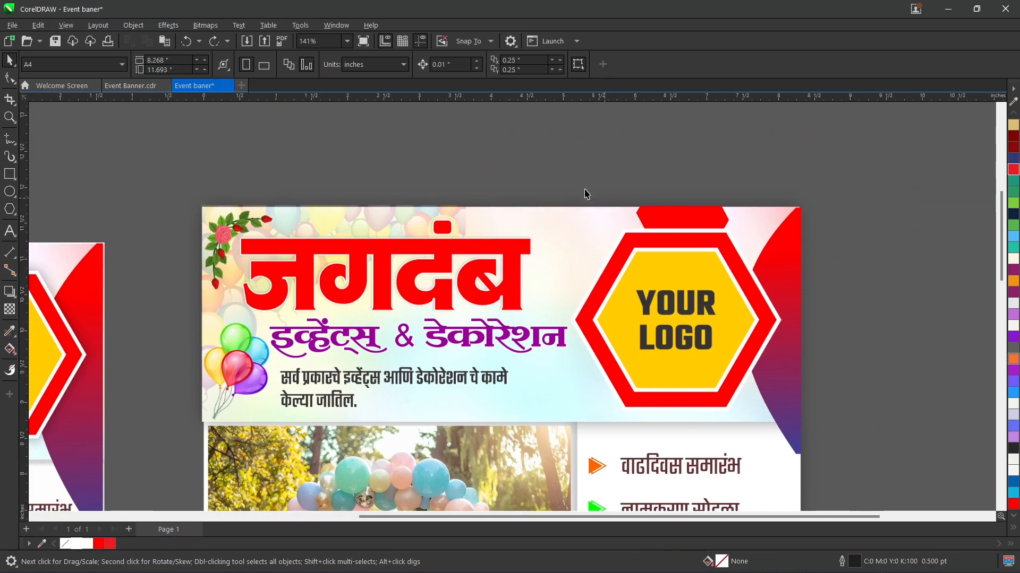
pyautogui.moveTo(863, 425); pyautogui.dragTo(864, 417)
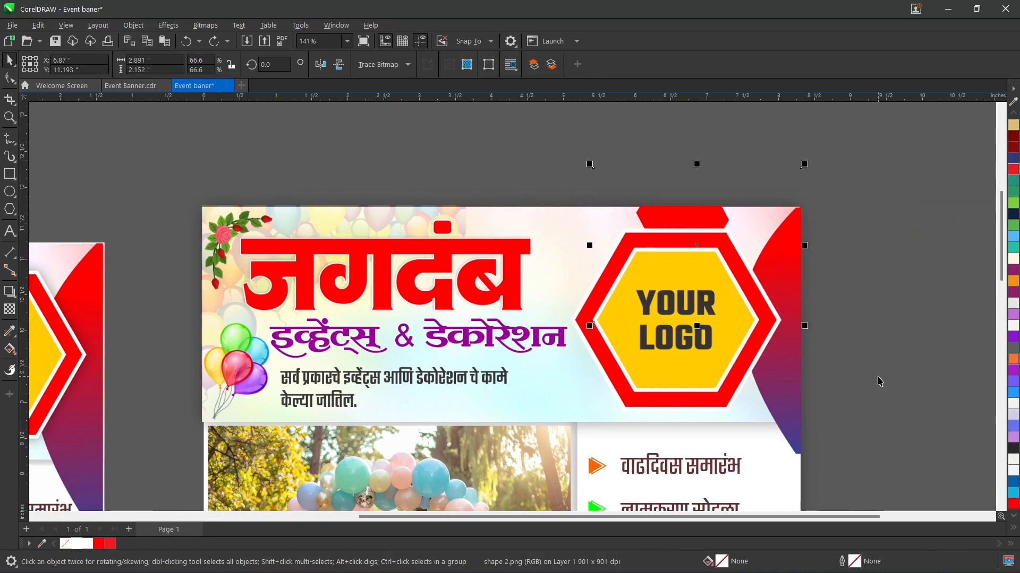
pyautogui.press('Left')
pyautogui.press('Left')
pyautogui.press('Left')
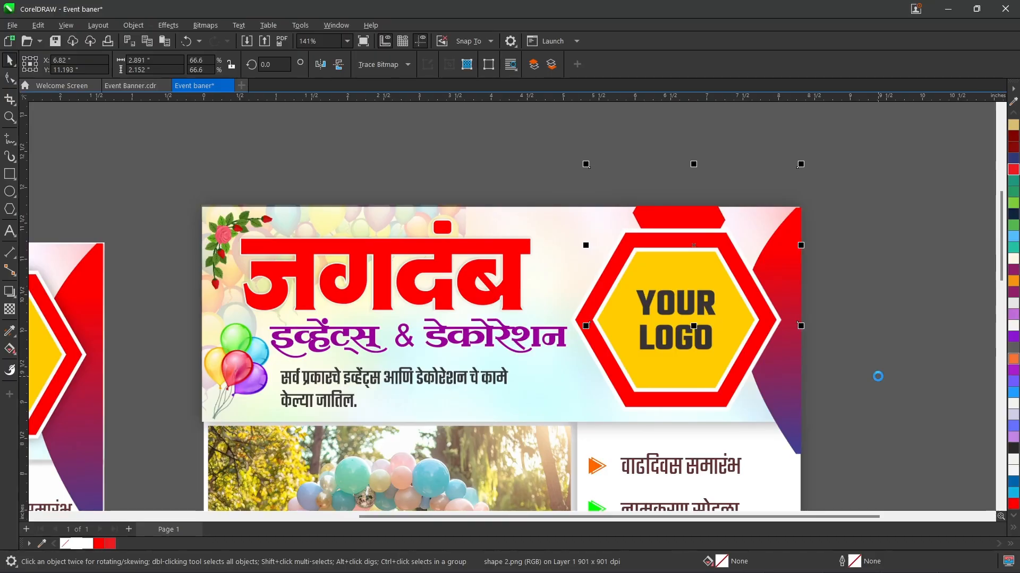
pyautogui.click(886, 370)
pyautogui.scroll(-10, 1002, 277)
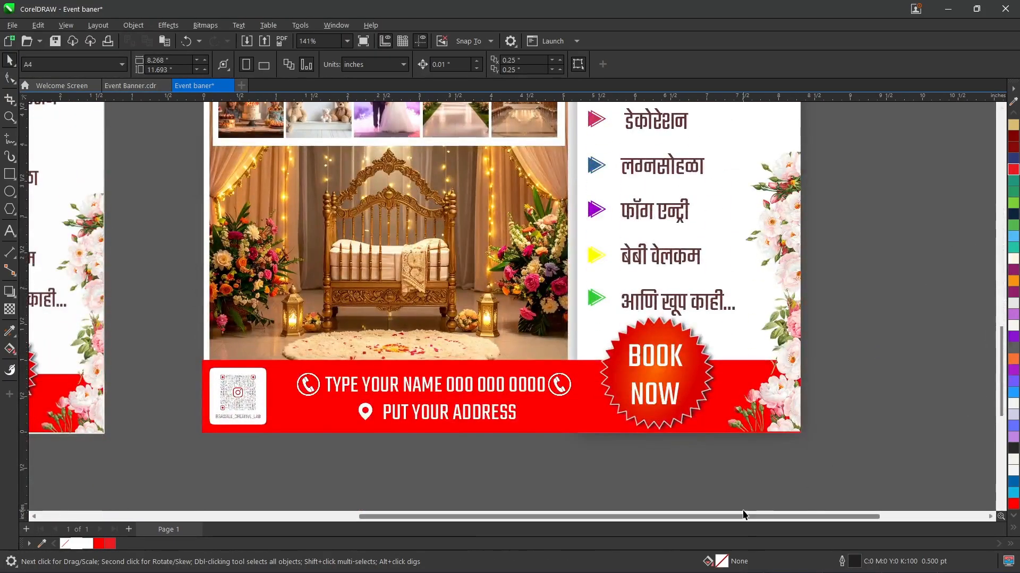
pyautogui.moveTo(743, 514); pyautogui.dragTo(548, 524)
pyautogui.moveTo(1000, 334); pyautogui.dragTo(1002, 223)
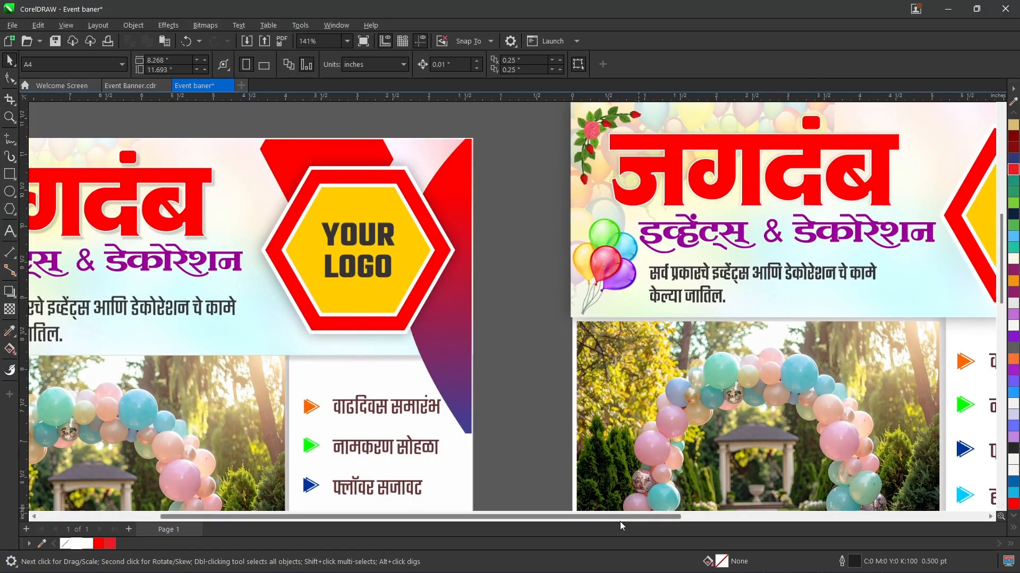
pyautogui.moveTo(621, 517); pyautogui.dragTo(798, 517)
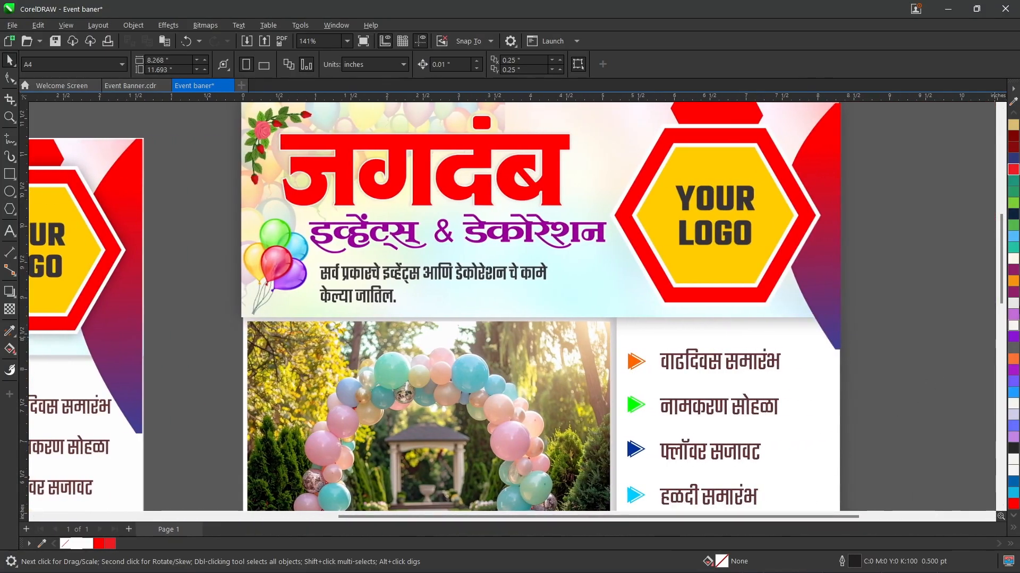
# Step: Delete the reference banner image beside the page, leaving the recreated banner on the A4 page
pyautogui.moveTo(994, 282); pyautogui.dragTo(1016, 267)
pyautogui.click(211, 147)
pyautogui.press('z')
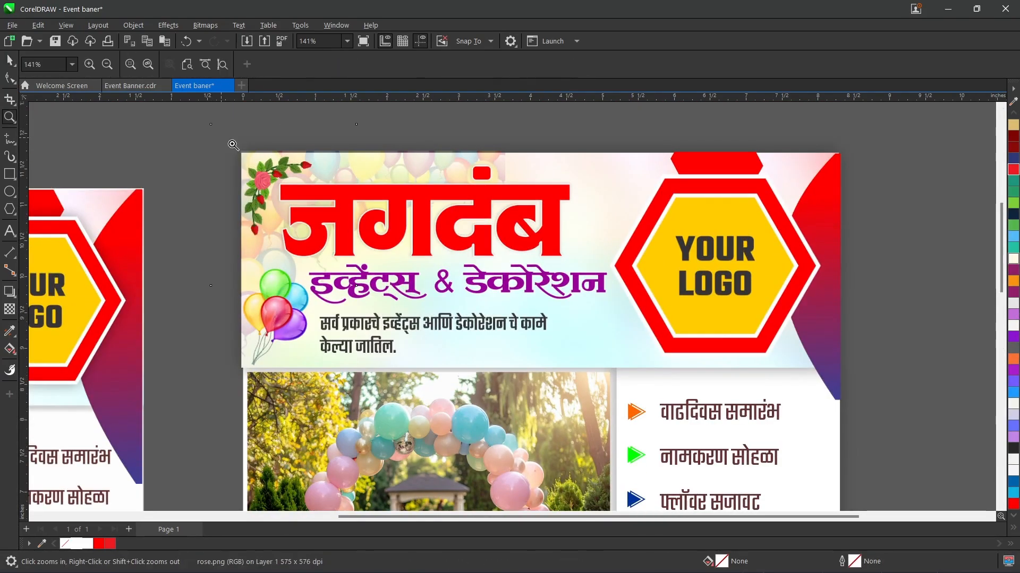
pyautogui.moveTo(750, 527); pyautogui.dragTo(845, 445)
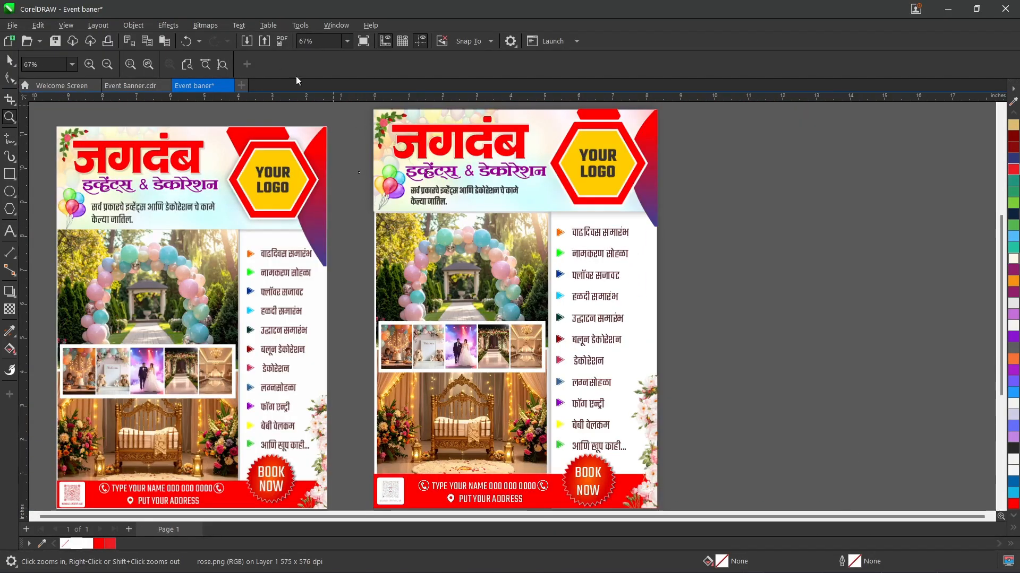
pyautogui.press('space')
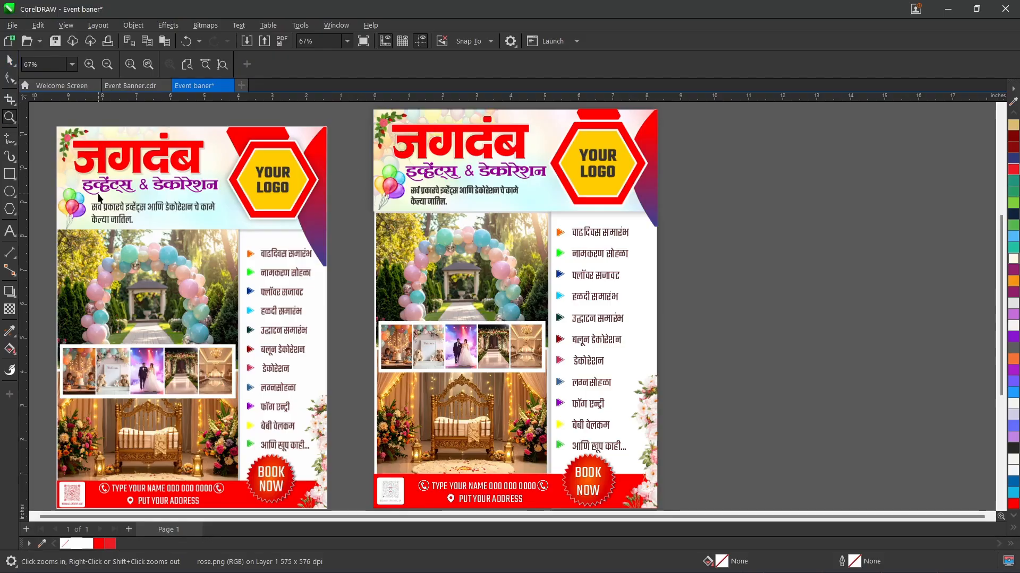
pyautogui.click(99, 194)
pyautogui.press('Delete')
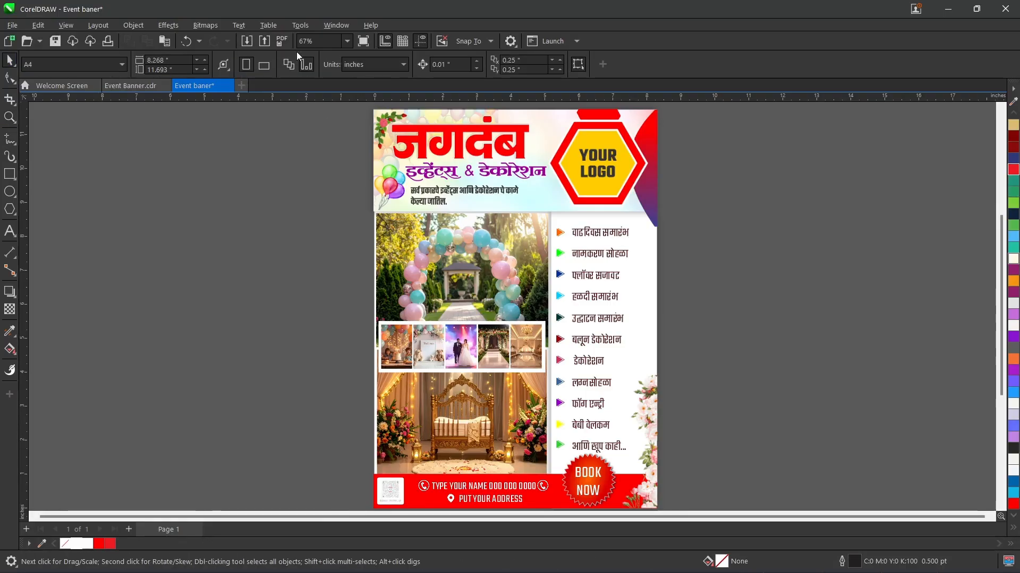
# Step: Review the whole banner in full-screen preview, including the balloon-arch photo and services list up close
pyautogui.click(363, 42)
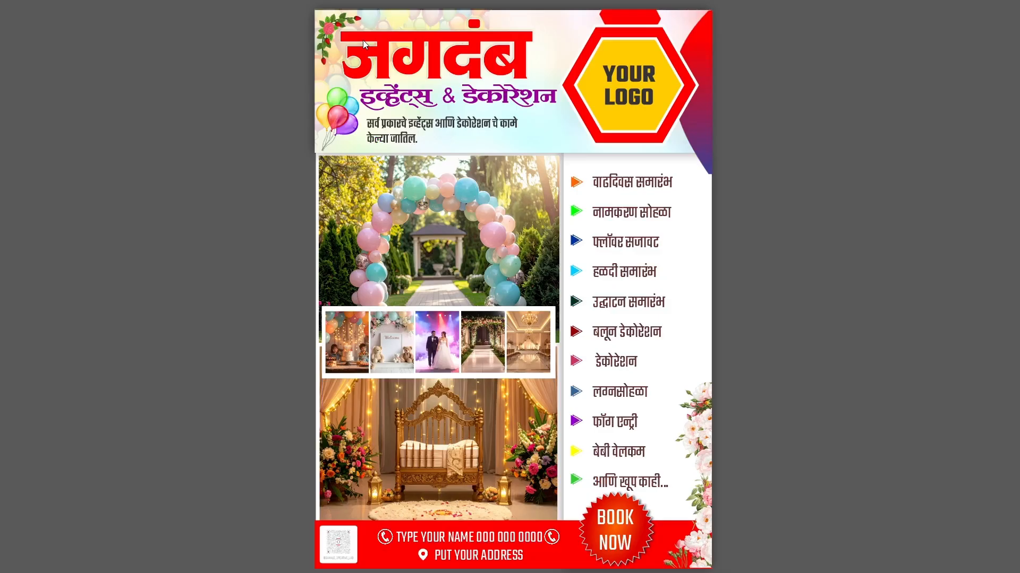
pyautogui.click(363, 44)
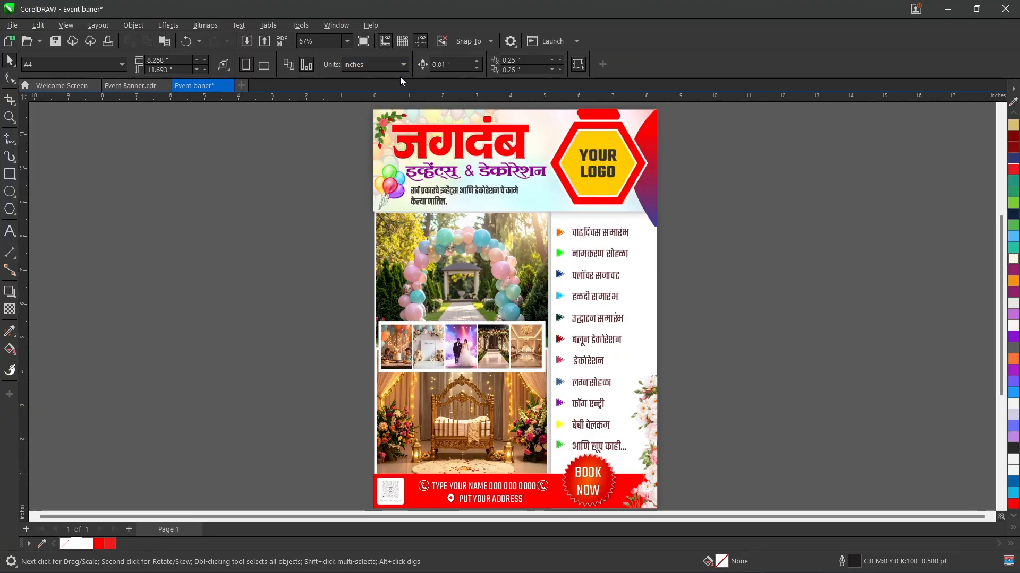
pyautogui.scroll(3, 461, 245)
pyautogui.scroll(2, 461, 246)
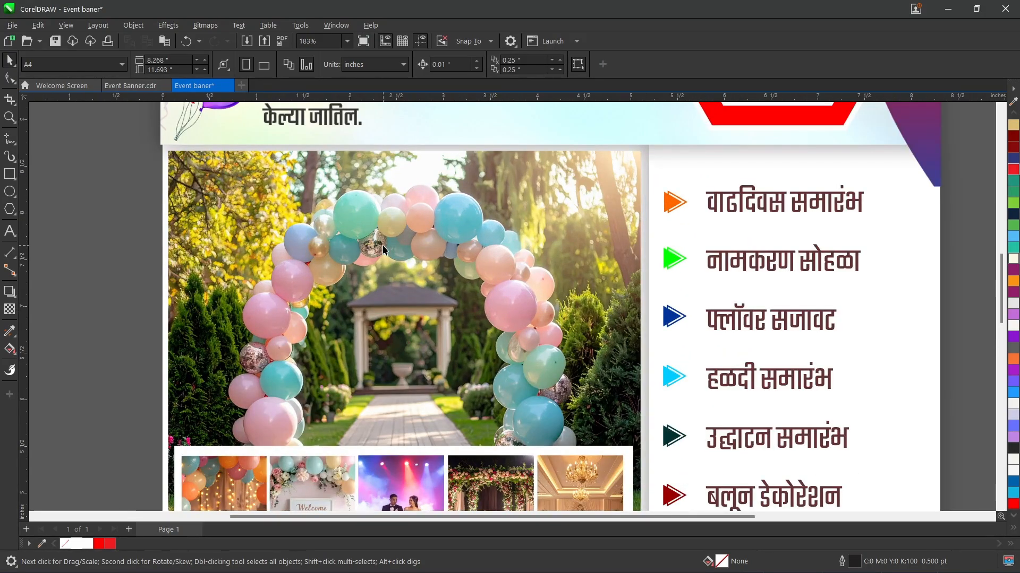
pyautogui.scroll(-5, 383, 250)
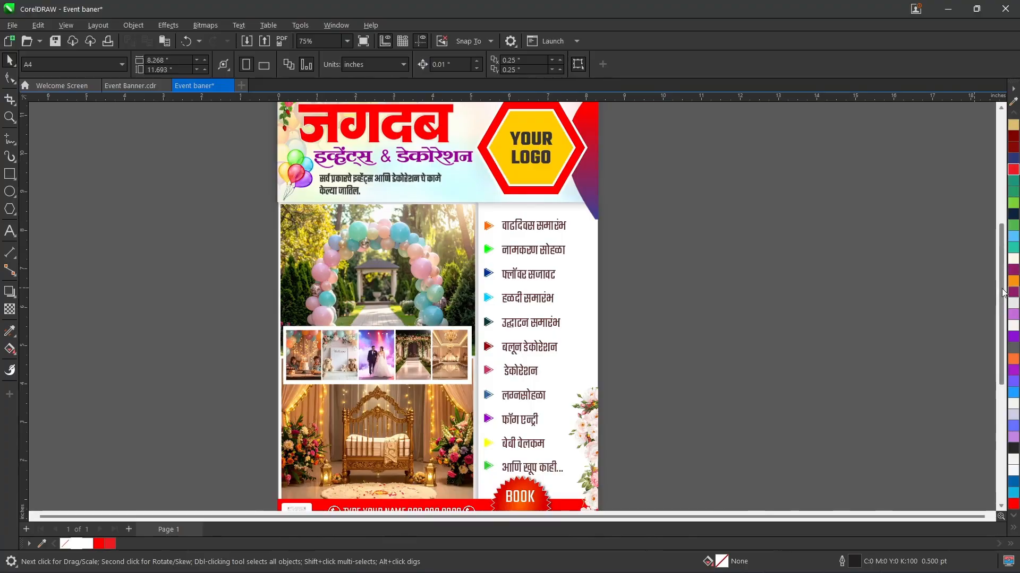
pyautogui.scroll(2, 1000, 293)
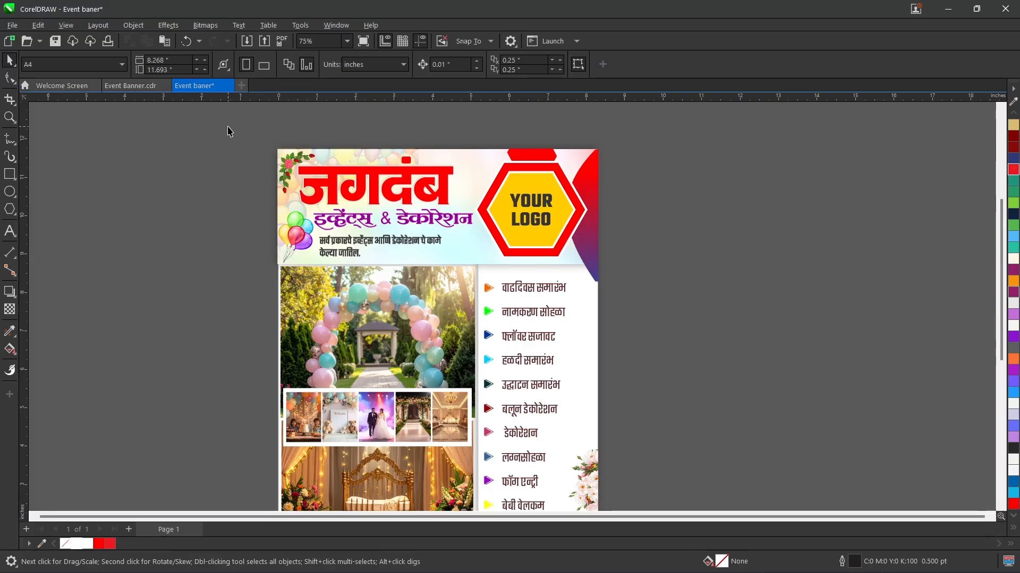
# Step: Try exporting the banner to the Desktop as a JPG named Event baner, cropped to the page
pyautogui.moveTo(229, 131); pyautogui.dragTo(672, 530)
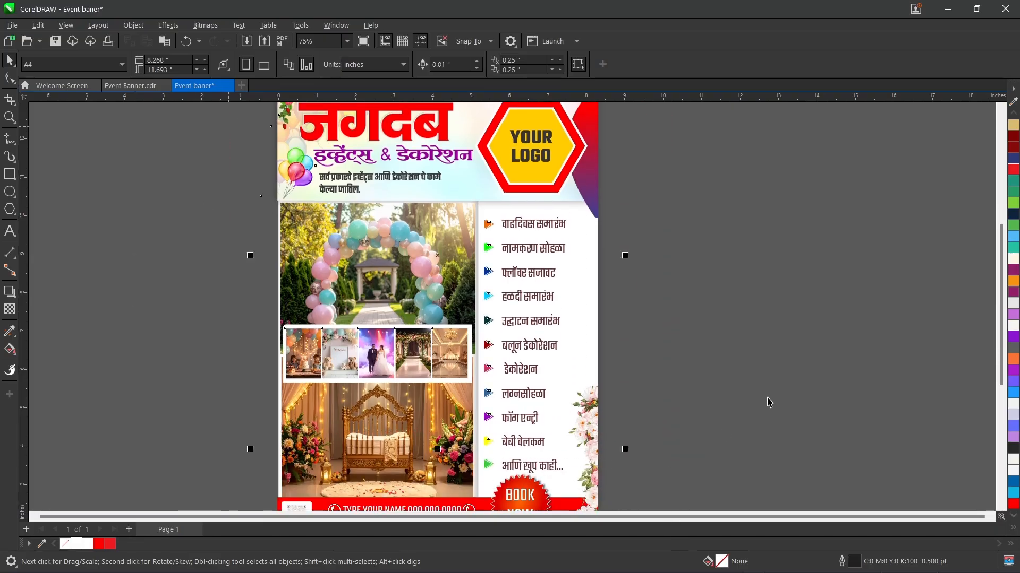
pyautogui.click(767, 402)
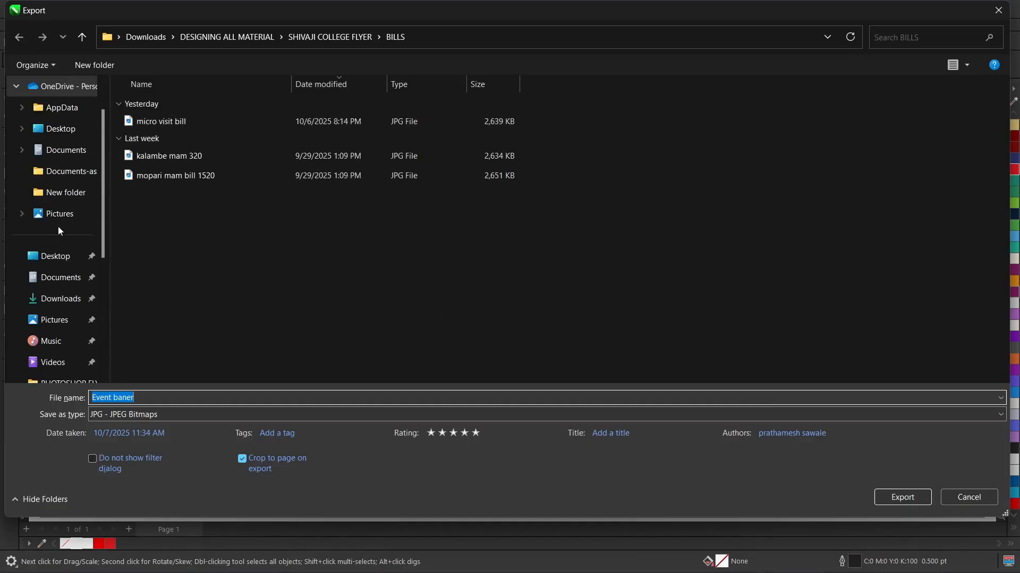
pyautogui.click(47, 257)
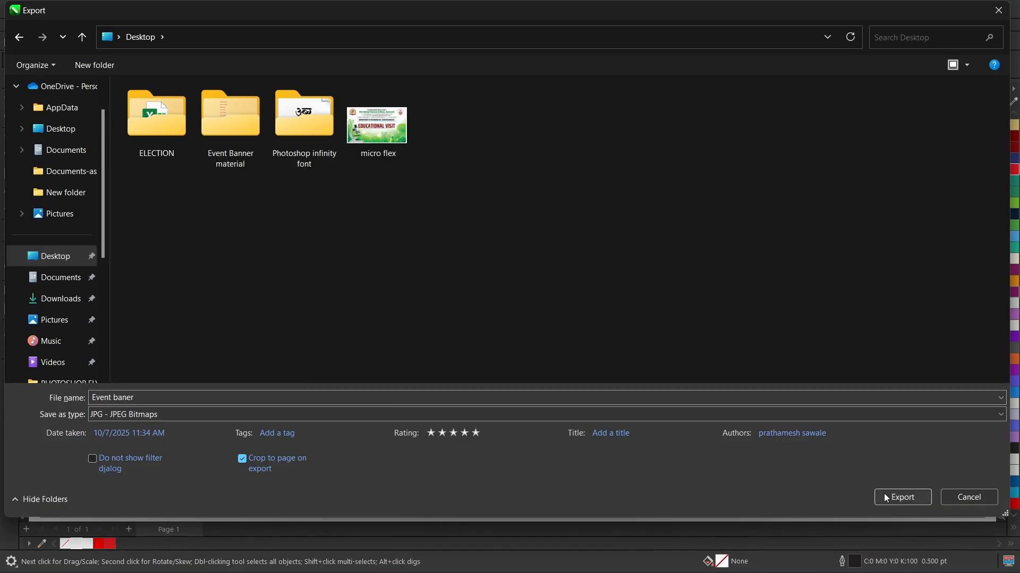
pyautogui.click(902, 497)
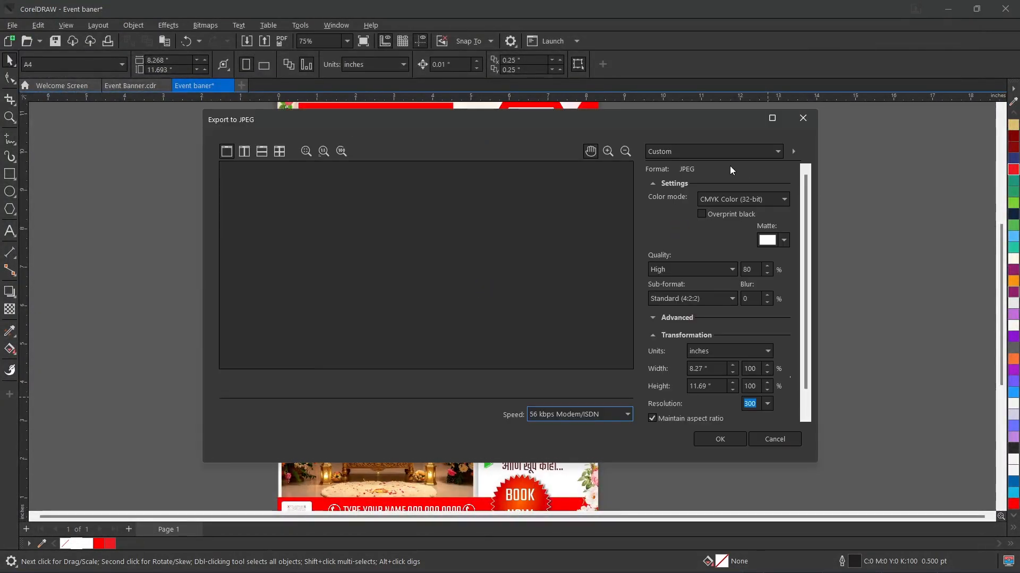
# Step: Try the High quality JPEG preset with RGB Color (24-bit) at a resolution of 300 for the export
pyautogui.click(731, 202)
pyautogui.click(721, 220)
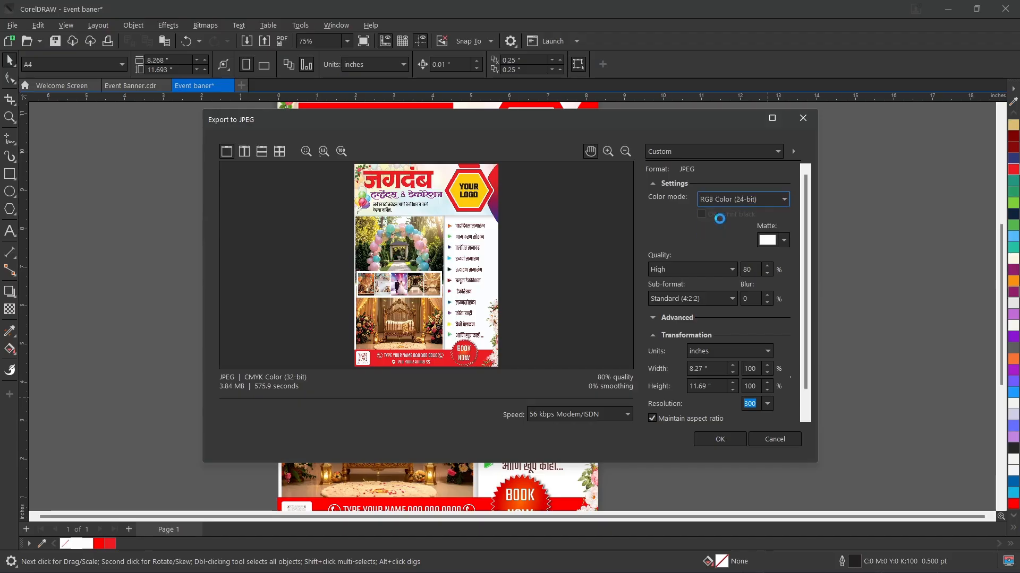
pyautogui.click(692, 153)
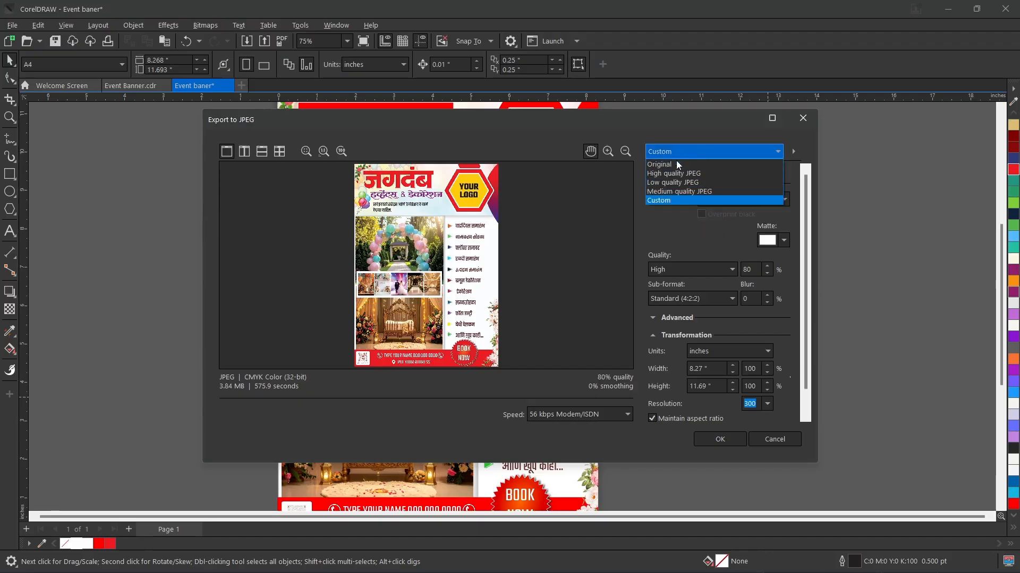
pyautogui.click(678, 173)
pyautogui.click(749, 403)
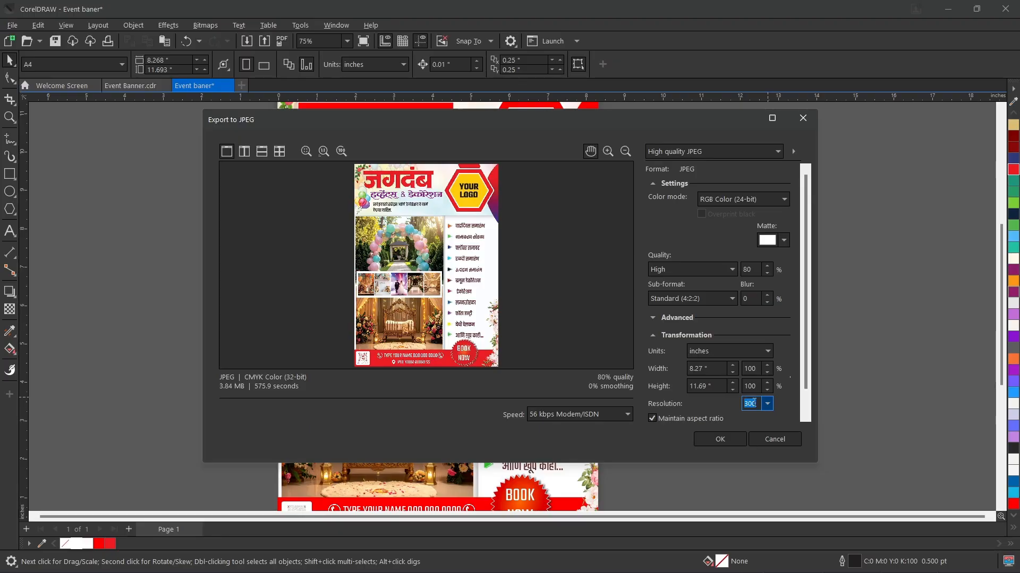
pyautogui.scroll(-1, 686, 377)
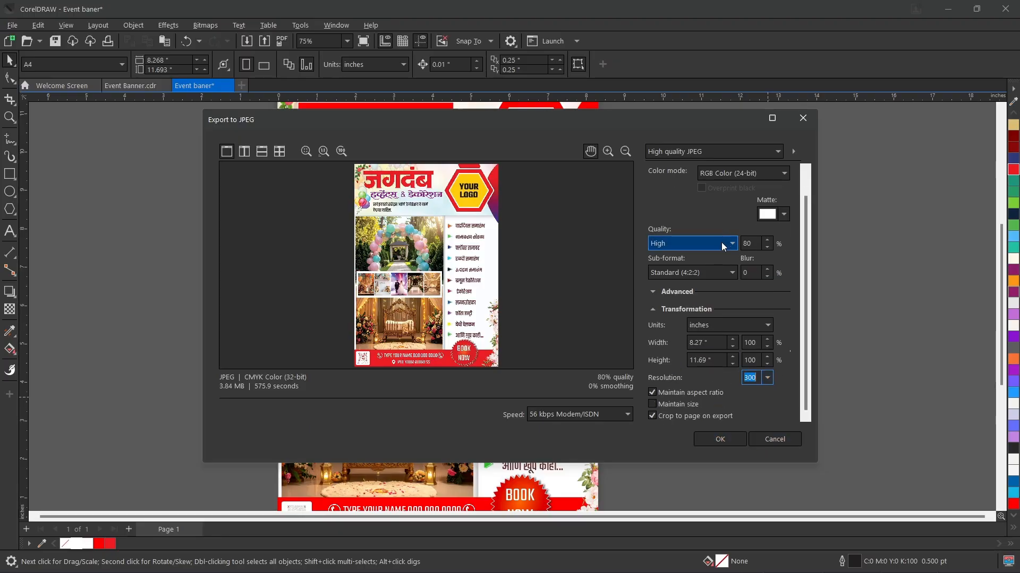
# Step: Switch the JPEG export's color mode to CMYK Color (32-bit) and cancel the export
pyautogui.scroll(1, 703, 207)
pyautogui.click(724, 199)
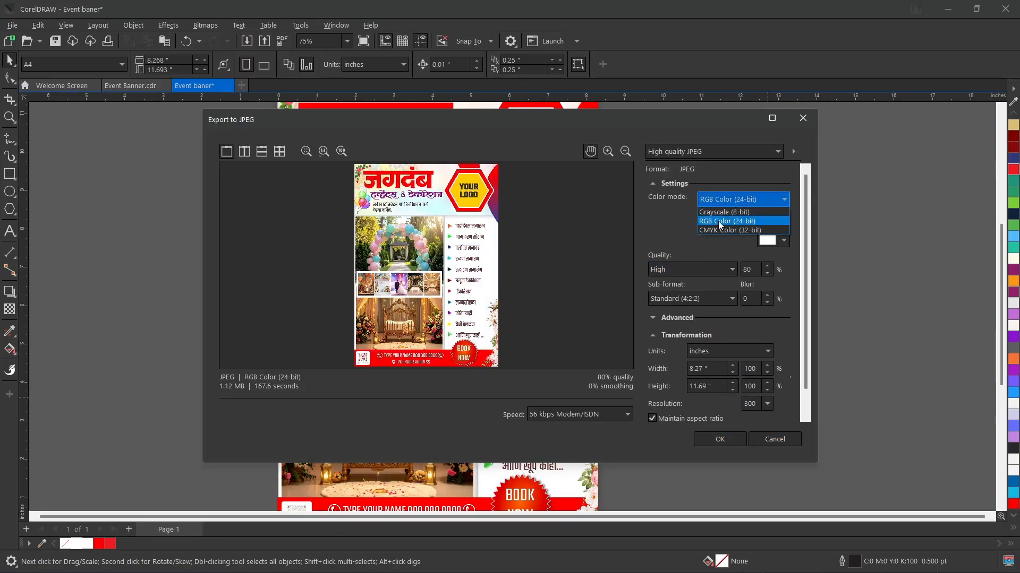
pyautogui.click(725, 229)
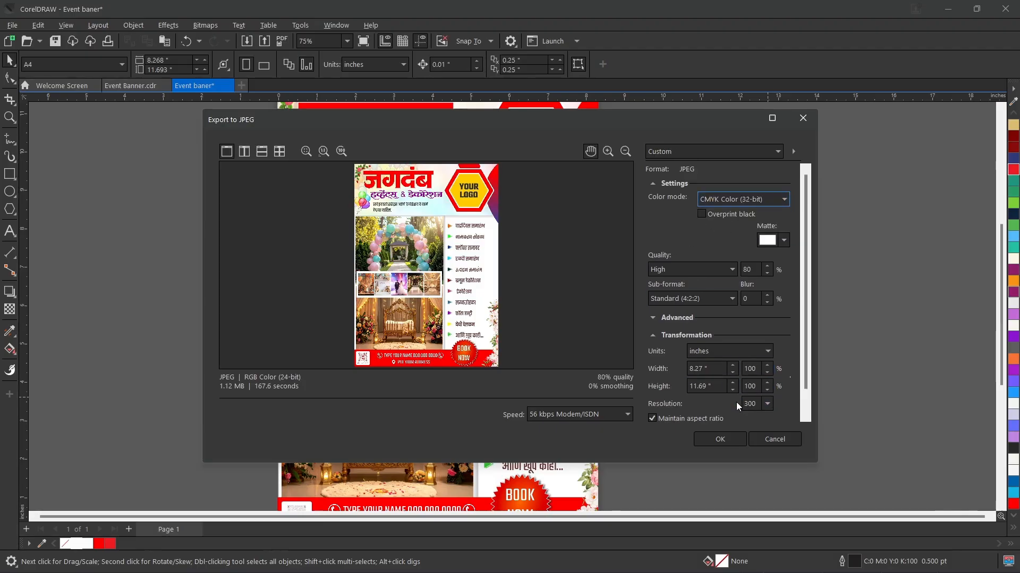
pyautogui.click(774, 439)
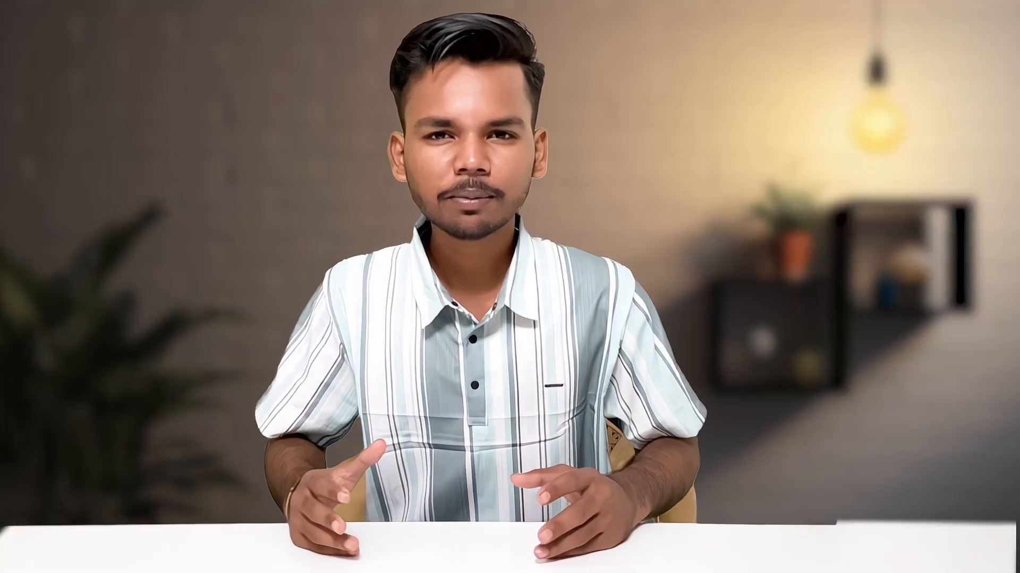